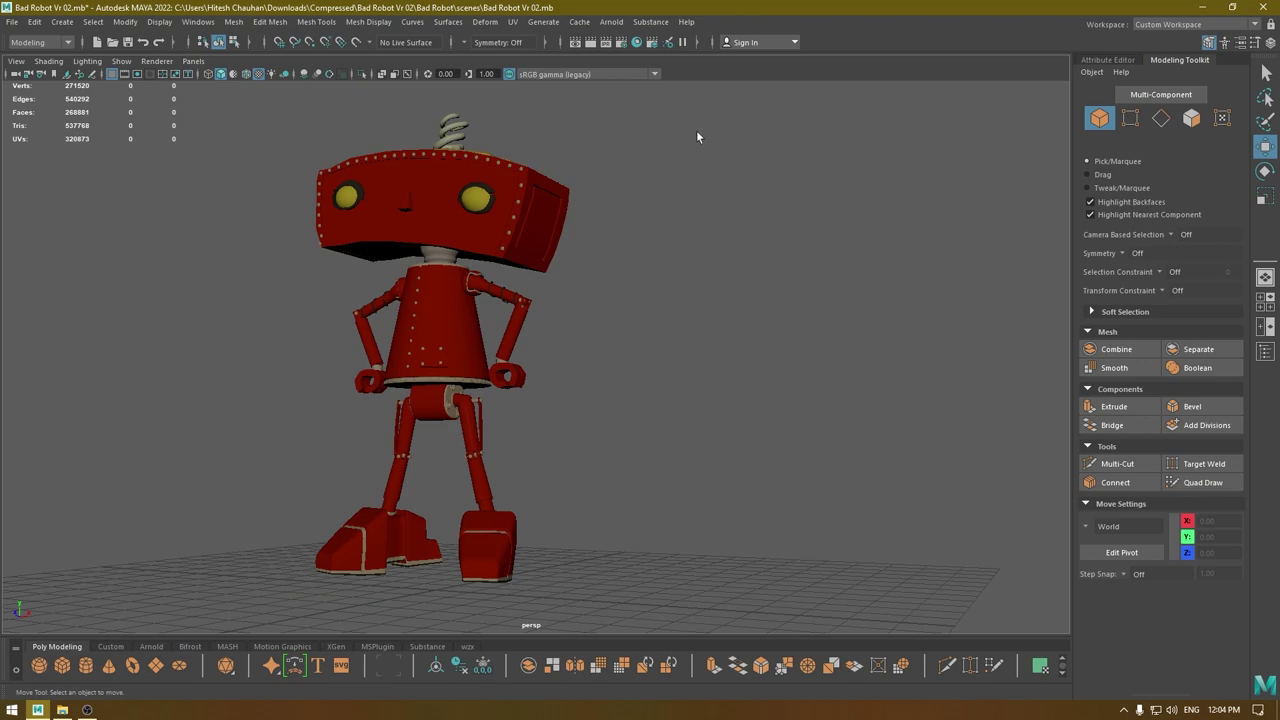
# Examine the red robot model from several angles, from the head down to the feet.
pyautogui.keyDown('alt'); pyautogui.moveTo(545, 190); pyautogui.dragTo(578, 391); pyautogui.keyUp('alt')
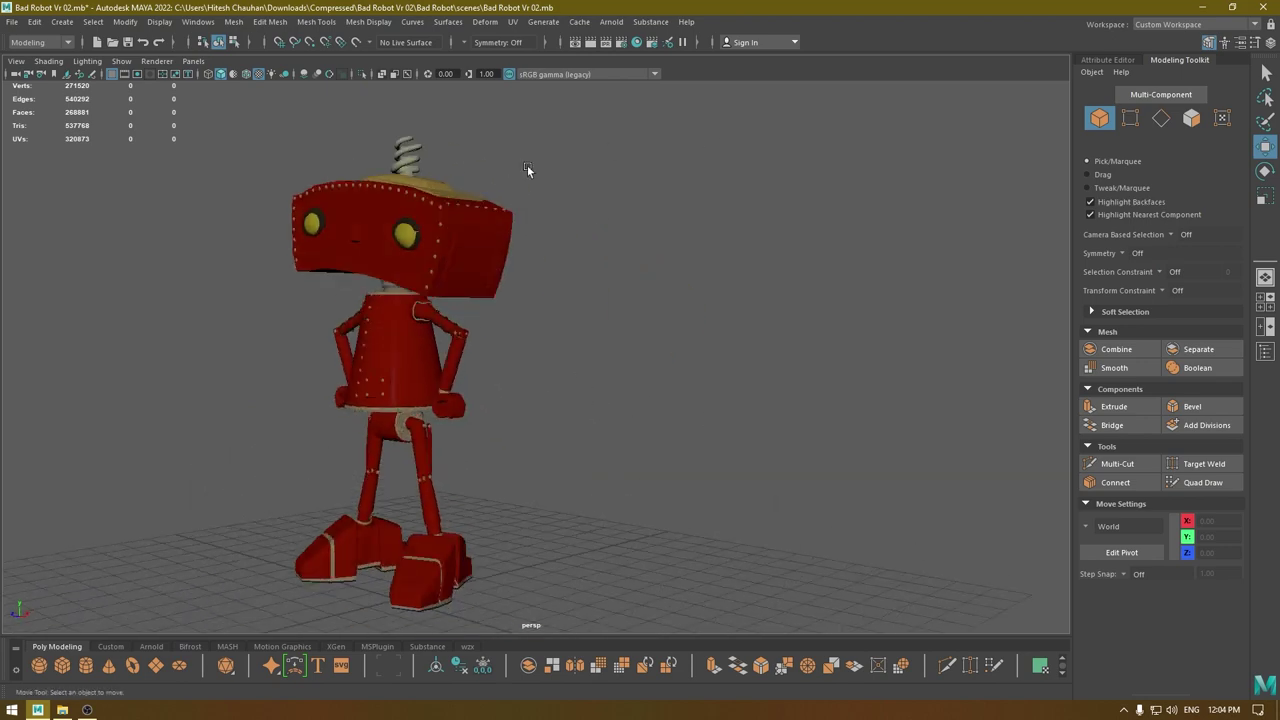
pyautogui.keyDown('alt'); pyautogui.moveTo(527, 165); pyautogui.dragTo(558, 300); pyautogui.keyUp('alt')
pyautogui.moveTo(558, 300)
pyautogui.keyDown('alt'); pyautogui.mouseDown(button='right')
pyautogui.moveTo(566, 410)
pyautogui.moveTo(562, 303)
pyautogui.mouseUp(button='right'); pyautogui.keyUp('alt')
pyautogui.keyDown('alt'); pyautogui.moveTo(562, 303); pyautogui.dragTo(745, 242, button='middle'); pyautogui.keyUp('alt')
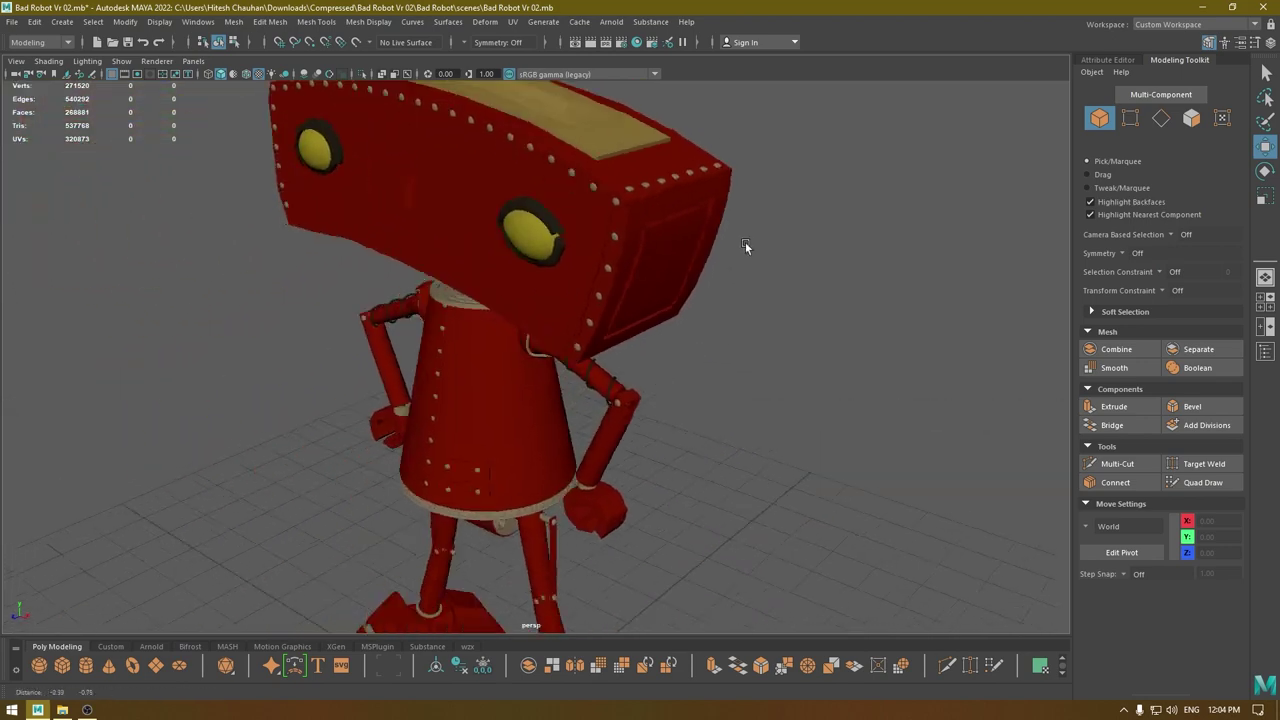
pyautogui.keyDown('alt'); pyautogui.moveTo(745, 242); pyautogui.dragTo(643, 413, button='right'); pyautogui.keyUp('alt')
pyautogui.keyDown('alt'); pyautogui.moveTo(643, 413); pyautogui.dragTo(726, 366); pyautogui.keyUp('alt')
pyautogui.keyDown('alt'); pyautogui.moveTo(726, 366); pyautogui.dragTo(723, 219, button='right'); pyautogui.keyUp('alt')
pyautogui.keyDown('alt'); pyautogui.moveTo(723, 219); pyautogui.dragTo(644, 192, button='middle'); pyautogui.keyUp('alt')
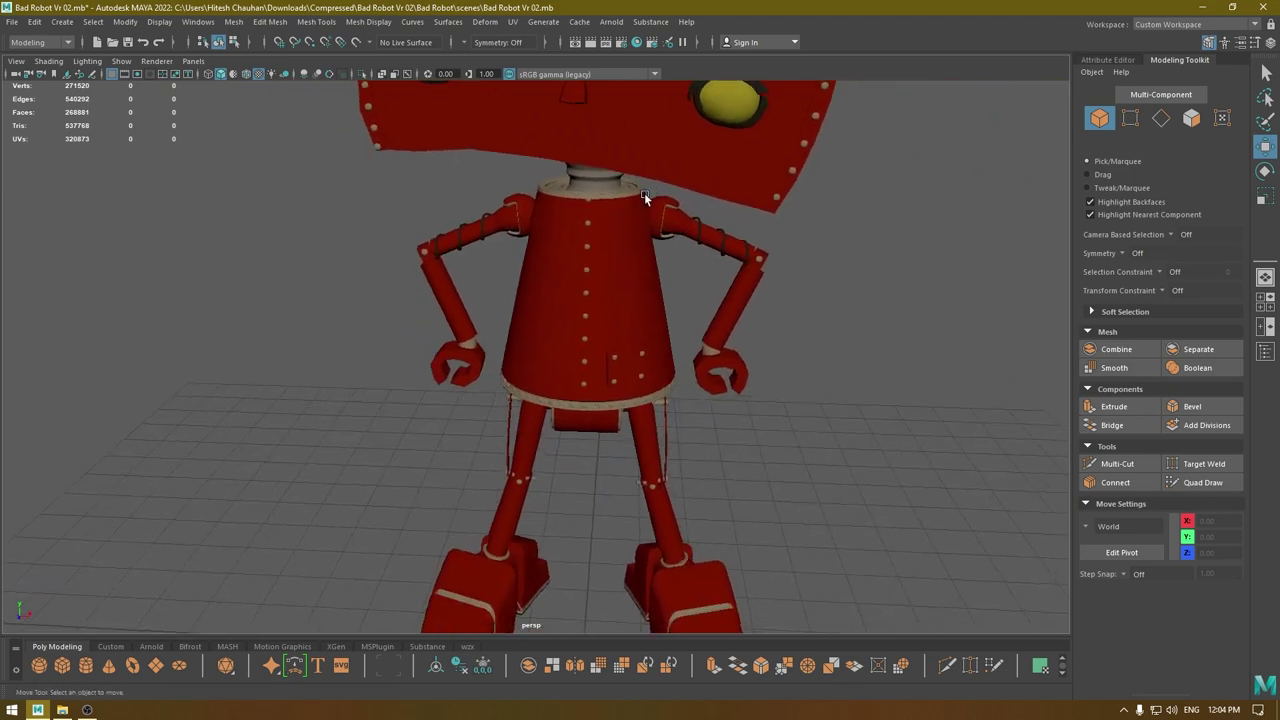
pyautogui.keyDown('alt'); pyautogui.moveTo(644, 192); pyautogui.dragTo(594, 248); pyautogui.keyUp('alt')
pyautogui.keyDown('alt'); pyautogui.moveTo(594, 248); pyautogui.dragTo(556, 405, button='middle'); pyautogui.keyUp('alt')
pyautogui.keyDown('alt'); pyautogui.moveTo(556, 405); pyautogui.dragTo(588, 487, button='right'); pyautogui.keyUp('alt')
pyautogui.keyDown('alt'); pyautogui.moveTo(626, 438); pyautogui.dragTo(560, 457); pyautogui.keyUp('alt')
pyautogui.keyDown('alt'); pyautogui.moveTo(560, 457); pyautogui.dragTo(475, 318, button='right'); pyautogui.keyUp('alt')
pyautogui.keyDown('alt'); pyautogui.moveTo(485, 380); pyautogui.dragTo(540, 263, button='middle'); pyautogui.keyUp('alt')
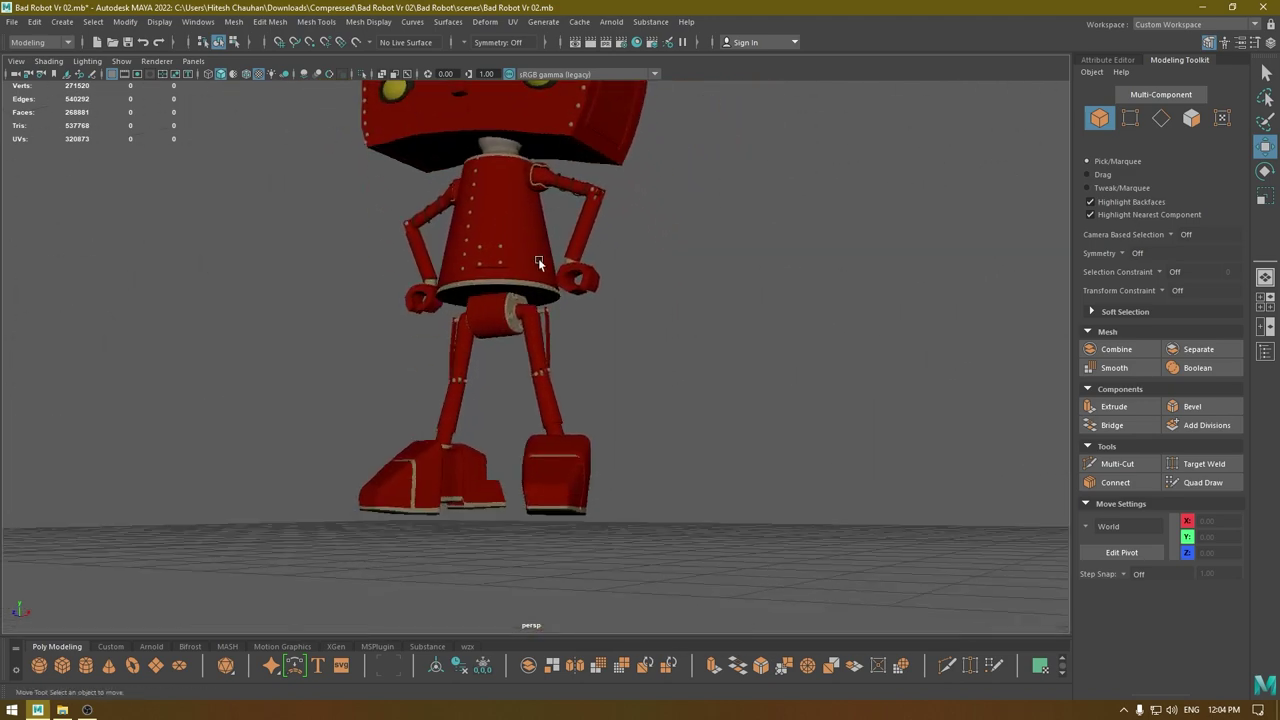
pyautogui.keyDown('alt'); pyautogui.moveTo(540, 263); pyautogui.dragTo(510, 255); pyautogui.keyUp('alt')
pyautogui.keyDown('alt'); pyautogui.moveTo(510, 255); pyautogui.dragTo(478, 262, button='right'); pyautogui.keyUp('alt')
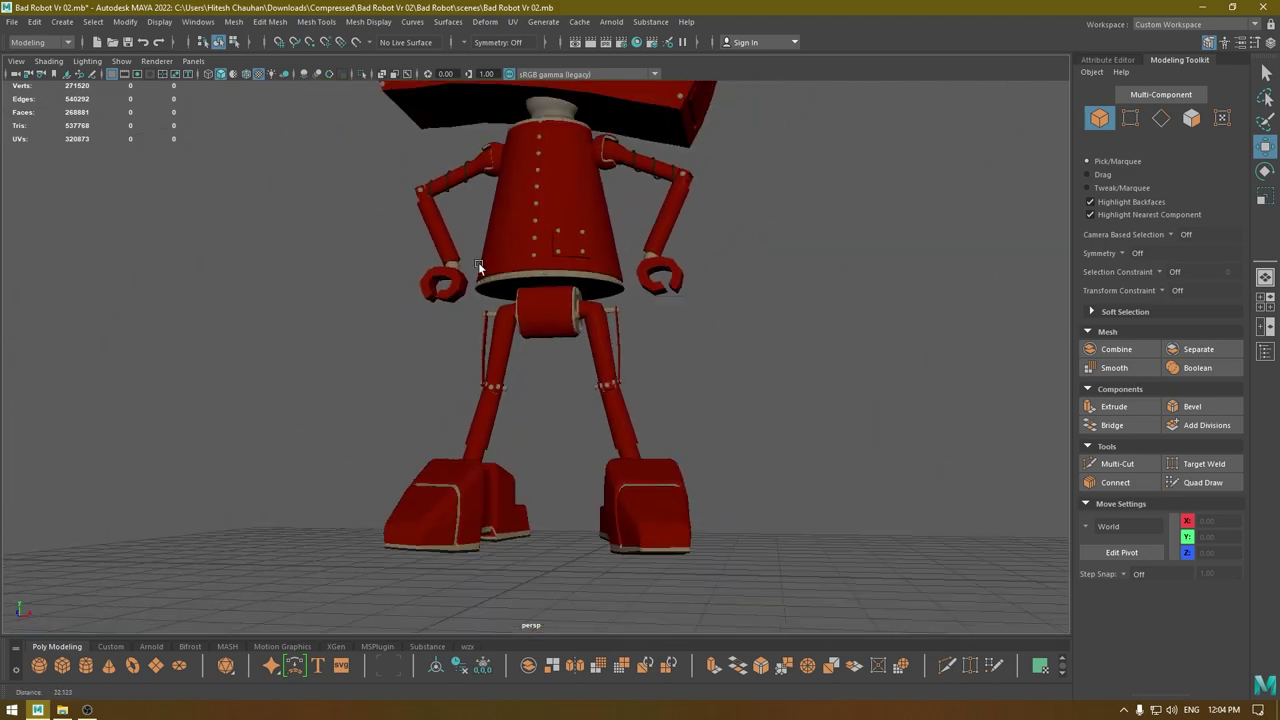
pyautogui.keyDown('alt'); pyautogui.moveTo(540, 270); pyautogui.dragTo(497, 316); pyautogui.keyUp('alt')
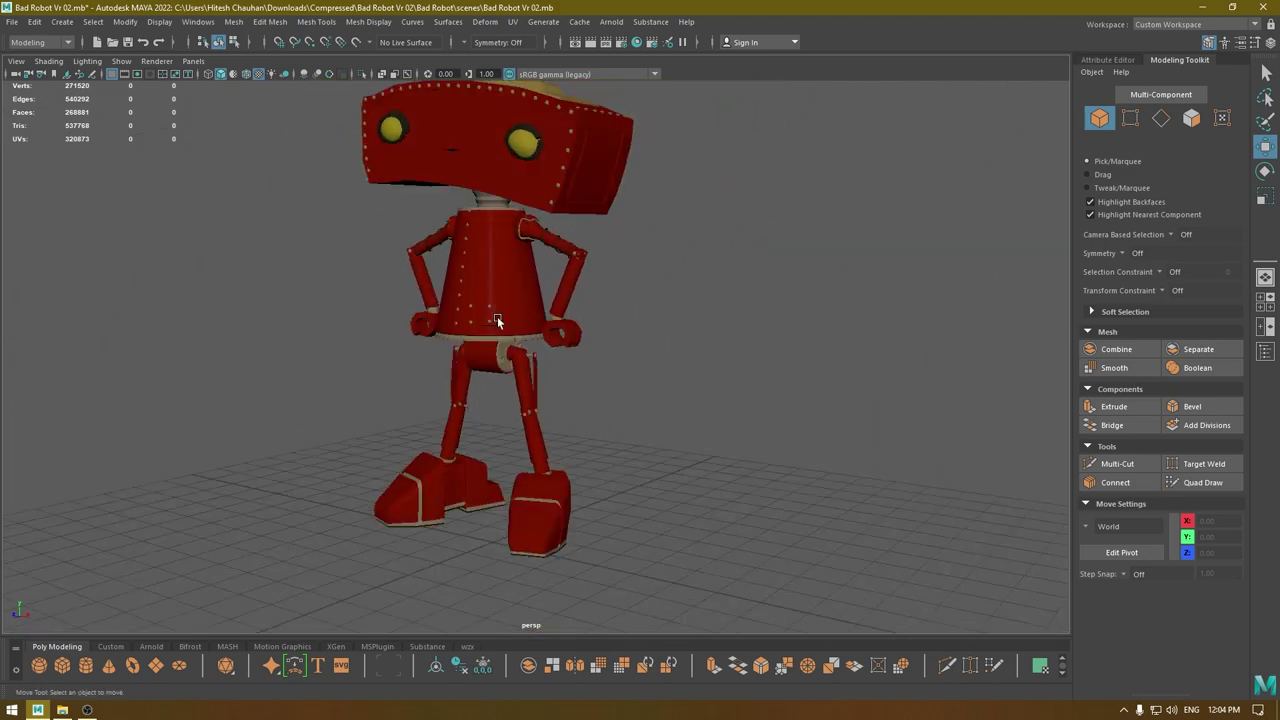
# Switch the workspace layout to UV Editing.
pyautogui.click(1239, 26)
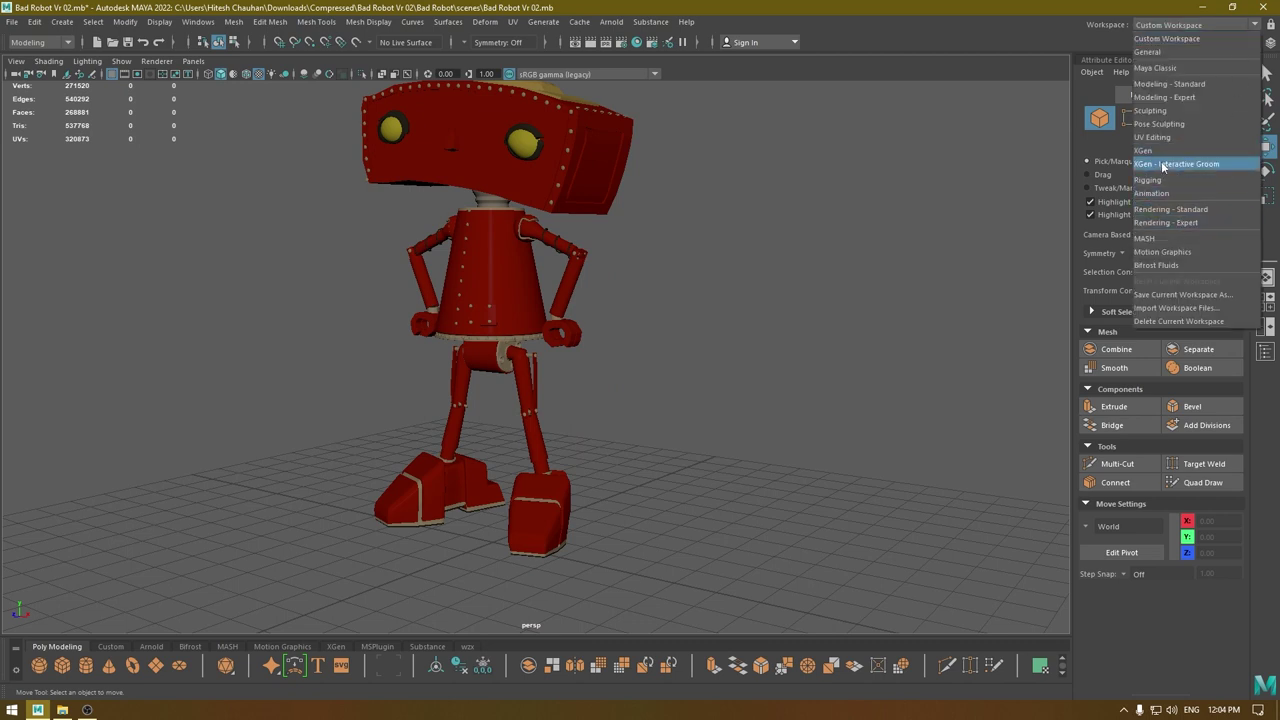
pyautogui.click(924, 215)
pyautogui.keyDown('alt'); pyautogui.moveTo(800, 258); pyautogui.dragTo(730, 288, button='right'); pyautogui.keyUp('alt')
pyautogui.keyDown('alt'); pyautogui.moveTo(730, 288); pyautogui.dragTo(738, 310); pyautogui.keyUp('alt')
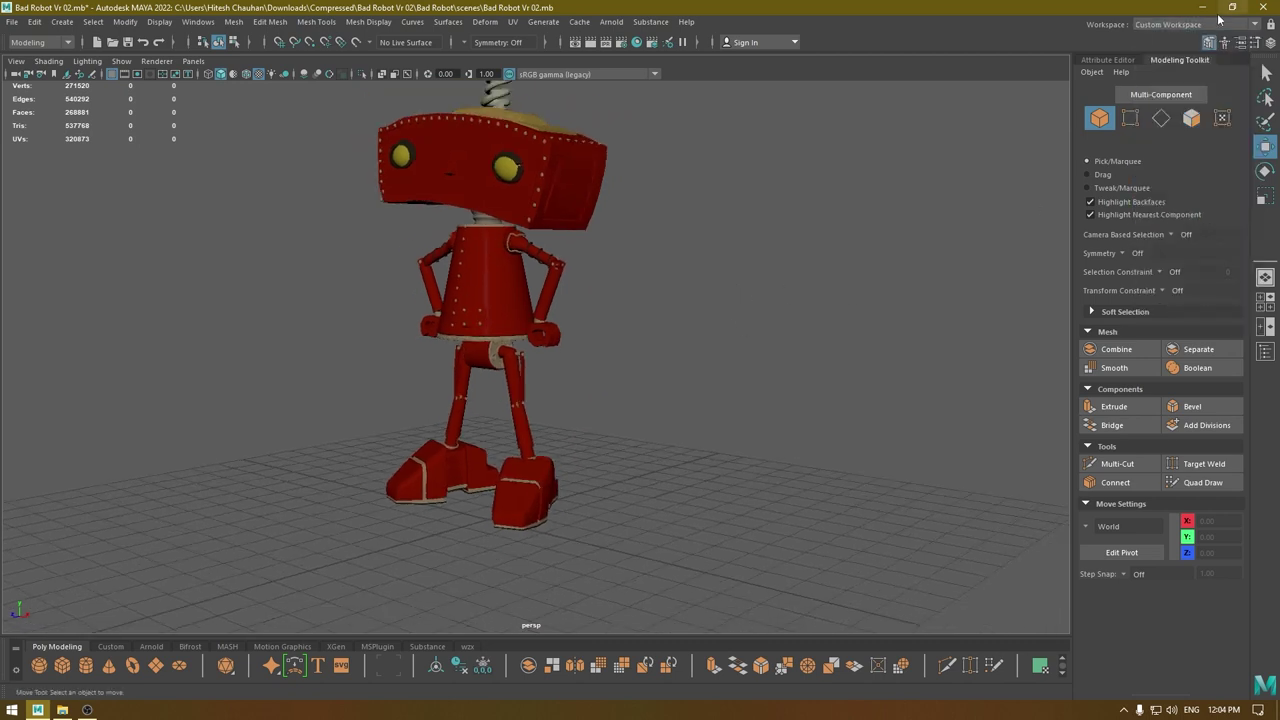
pyautogui.click(1207, 26)
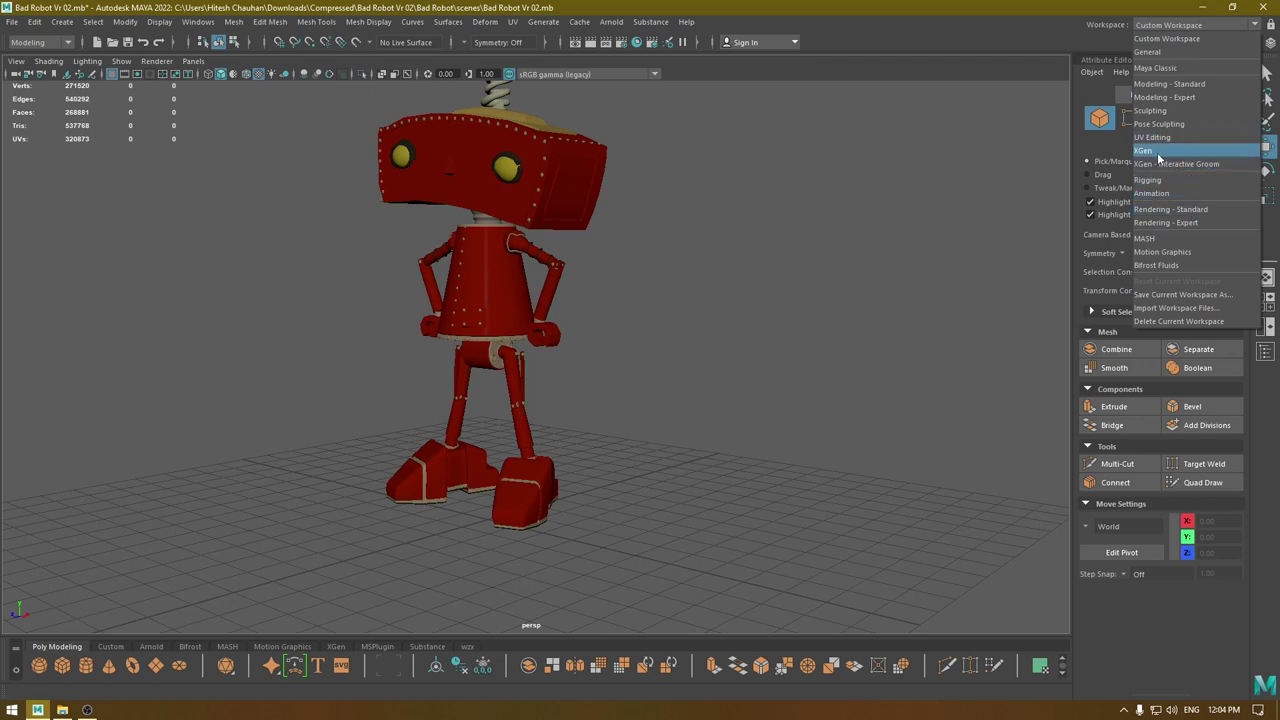
pyautogui.click(1162, 146)
pyautogui.moveTo(254, 412)
pyautogui.keyDown('alt'); pyautogui.mouseDown()
pyautogui.moveTo(294, 443)
pyautogui.moveTo(264, 417)
pyautogui.mouseUp(); pyautogui.keyUp('alt')
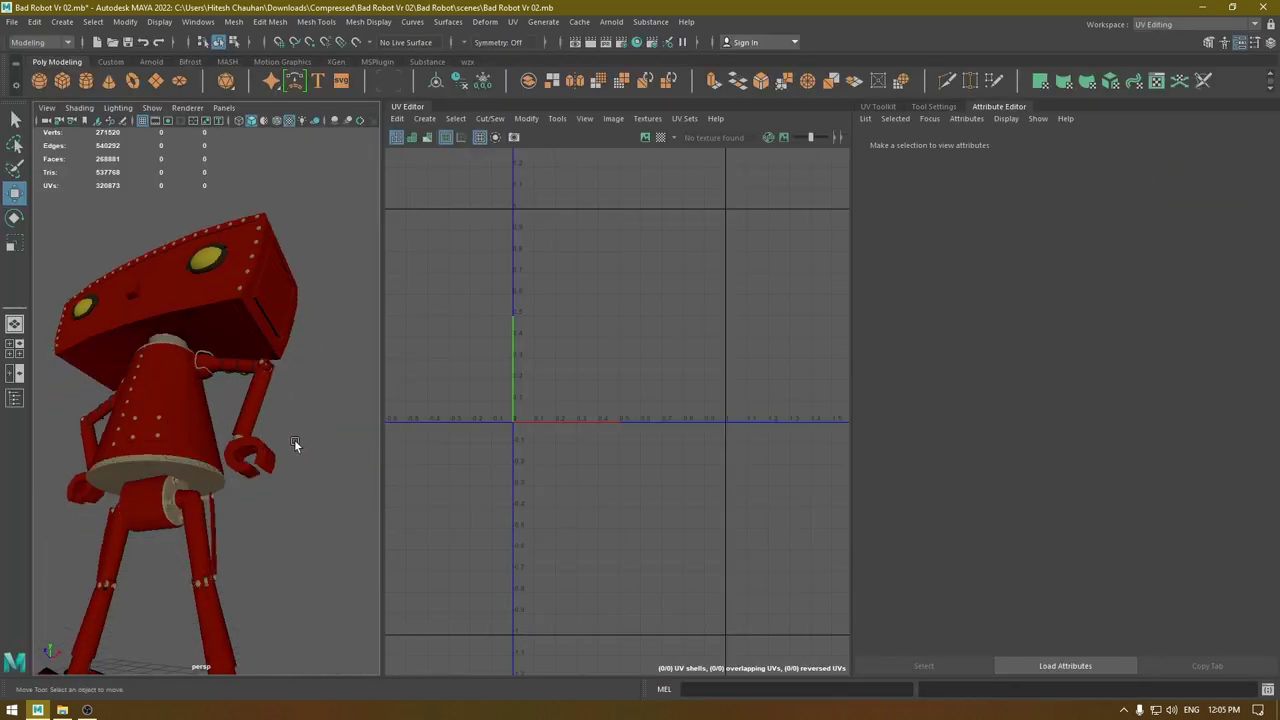
# Select the robot's neck cylinder and frame it in a front wireframe view.
pyautogui.click(230, 404)
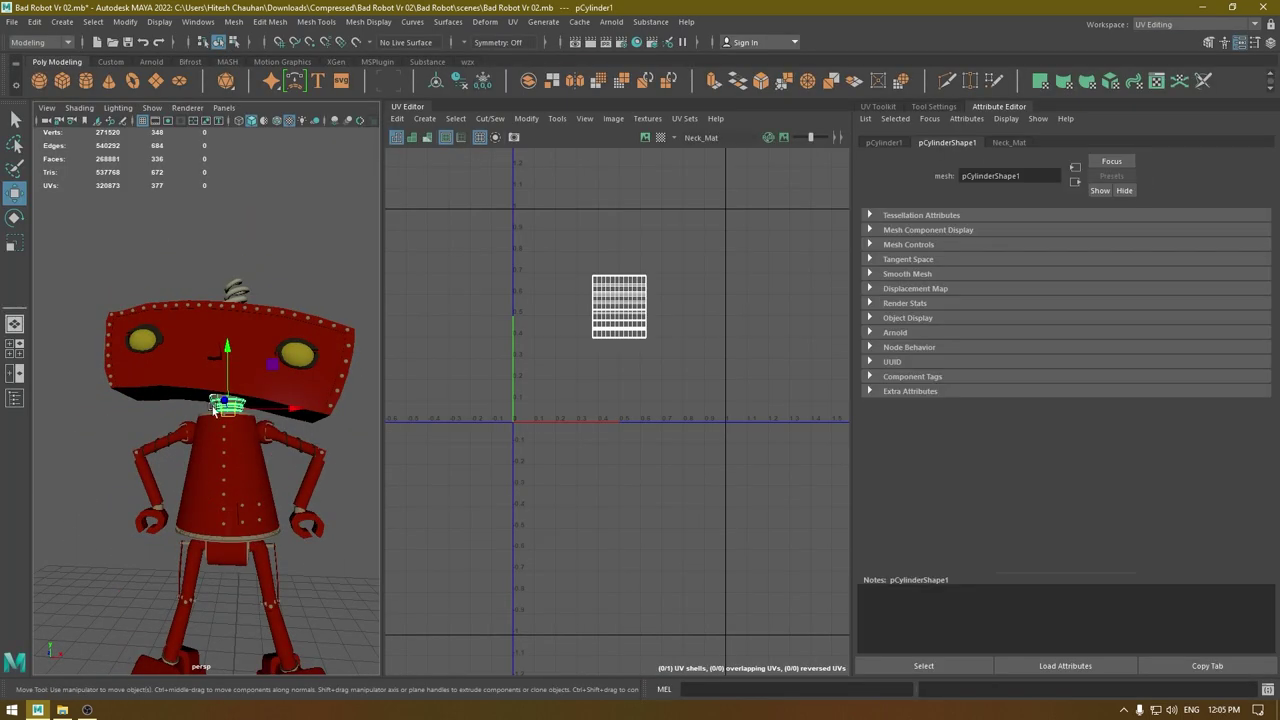
pyautogui.hotkey('ctrl', 'h')
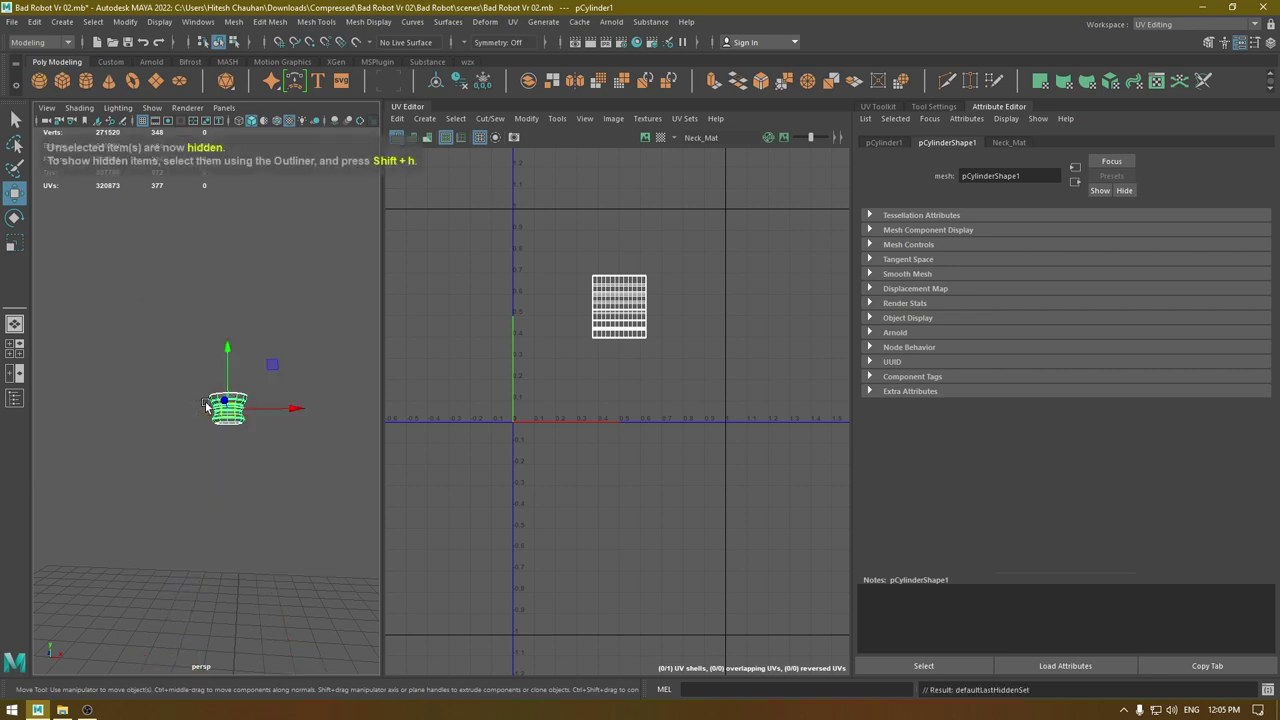
pyautogui.hotkey('shift', 'h')
pyautogui.scroll(3, 199, 432)
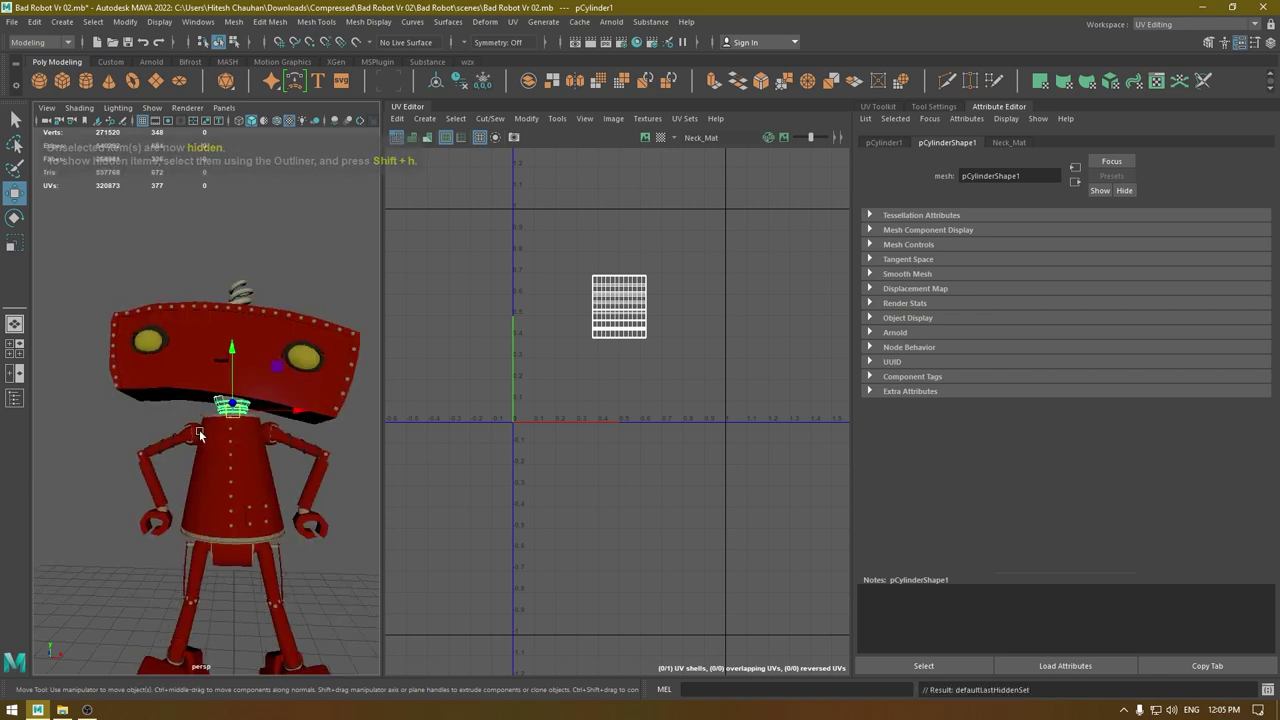
pyautogui.keyDown('alt'); pyautogui.moveTo(199, 432); pyautogui.dragTo(289, 438); pyautogui.keyUp('alt')
pyautogui.scroll(5, 105, 428)
pyautogui.keyDown('alt'); pyautogui.moveTo(105, 428); pyautogui.dragTo(214, 471); pyautogui.keyUp('alt')
pyautogui.press('space')
pyautogui.keyDown('alt'); pyautogui.moveTo(214, 471); pyautogui.dragTo(286, 649, button='right'); pyautogui.keyUp('alt')
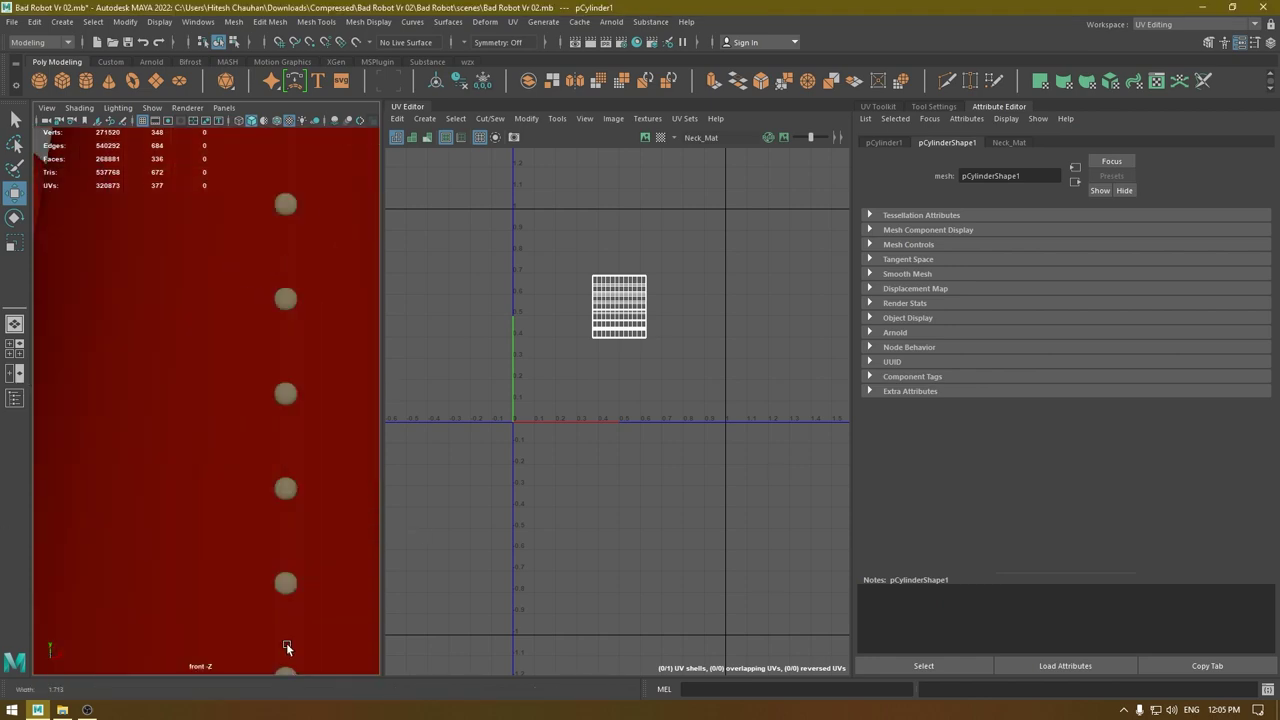
pyautogui.keyDown('alt'); pyautogui.moveTo(191, 663); pyautogui.dragTo(248, 476, button='right'); pyautogui.keyUp('alt')
pyautogui.press('f')
pyautogui.press('4')
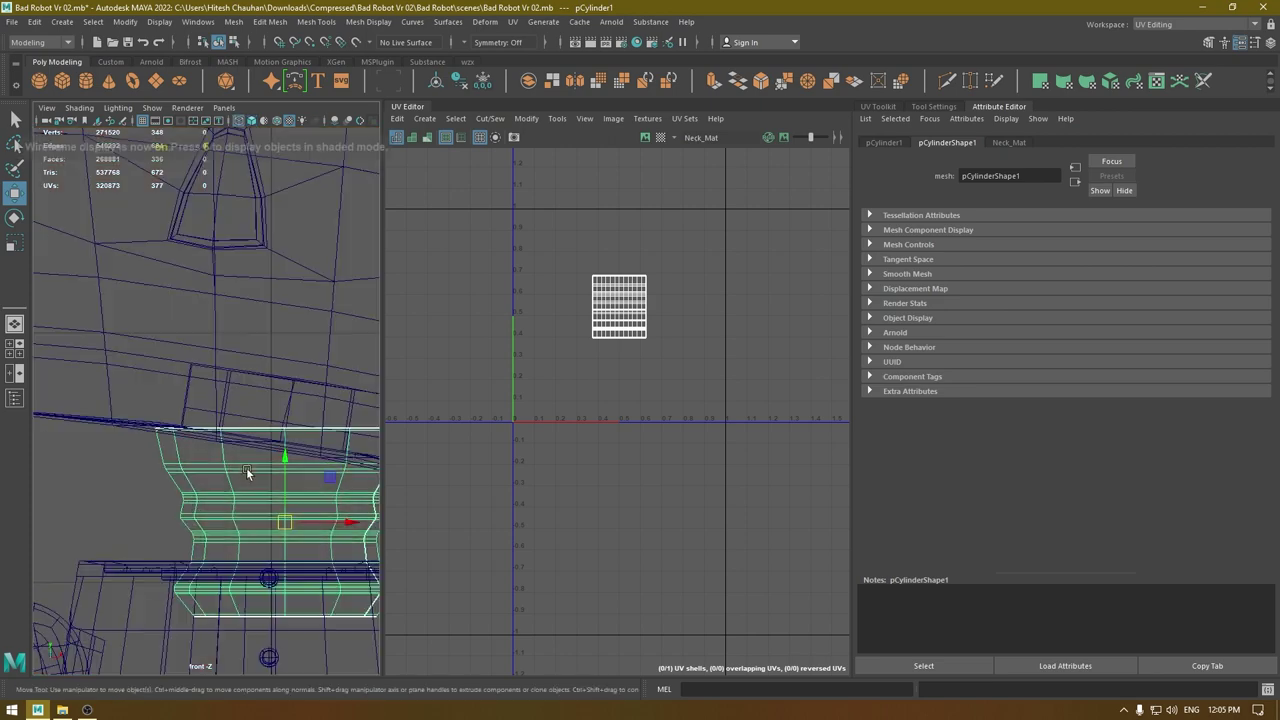
# Rotate the neck's top ring of vertices to follow the tilt of the head's underside, and return to object mode.
pyautogui.keyDown('alt'); pyautogui.moveTo(168, 448); pyautogui.dragTo(200, 483, button='right'); pyautogui.keyUp('alt')
pyautogui.keyDown('alt'); pyautogui.moveTo(200, 483); pyautogui.dragTo(145, 392, button='middle'); pyautogui.keyUp('alt')
pyautogui.keyDown('alt'); pyautogui.moveTo(285, 490); pyautogui.dragTo(268, 398, button='right'); pyautogui.keyUp('alt')
pyautogui.moveTo(257, 334); pyautogui.dragTo(172, 337, button='right')
pyautogui.click(137, 395)
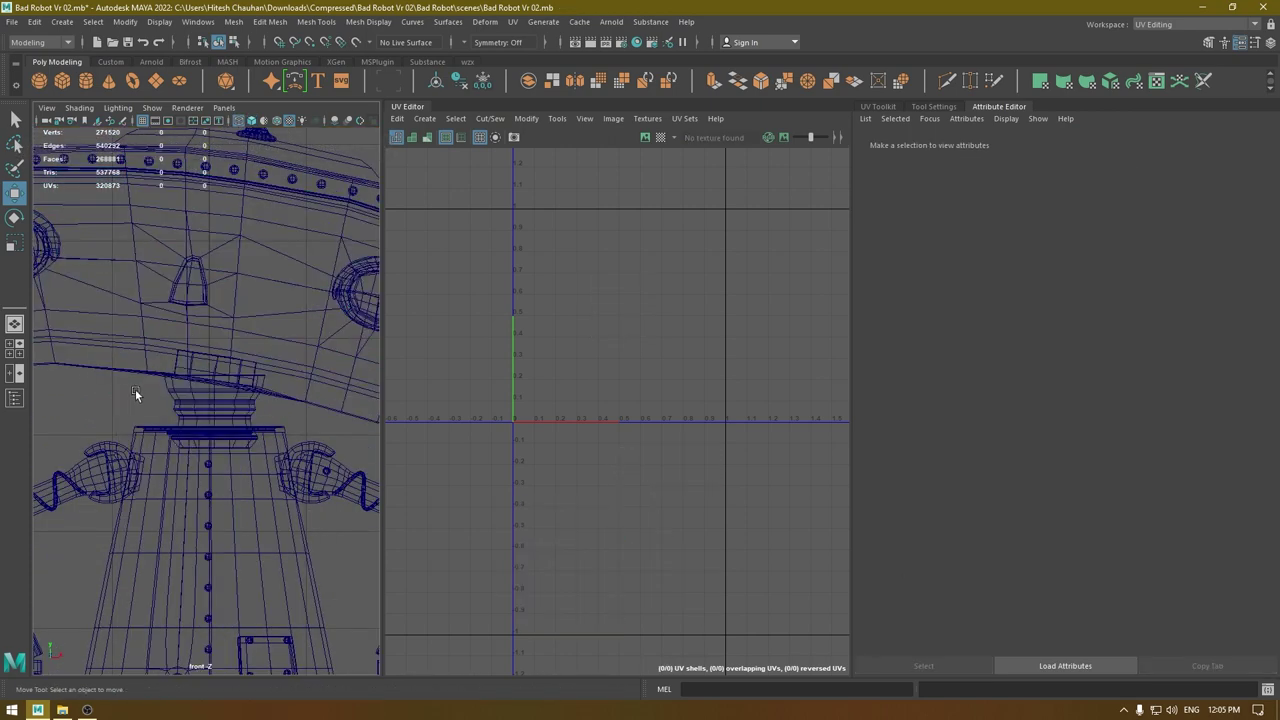
pyautogui.click(192, 402)
pyautogui.moveTo(144, 340); pyautogui.dragTo(75, 368, button='right')
pyautogui.moveTo(101, 341); pyautogui.dragTo(297, 383)
pyautogui.press('e')
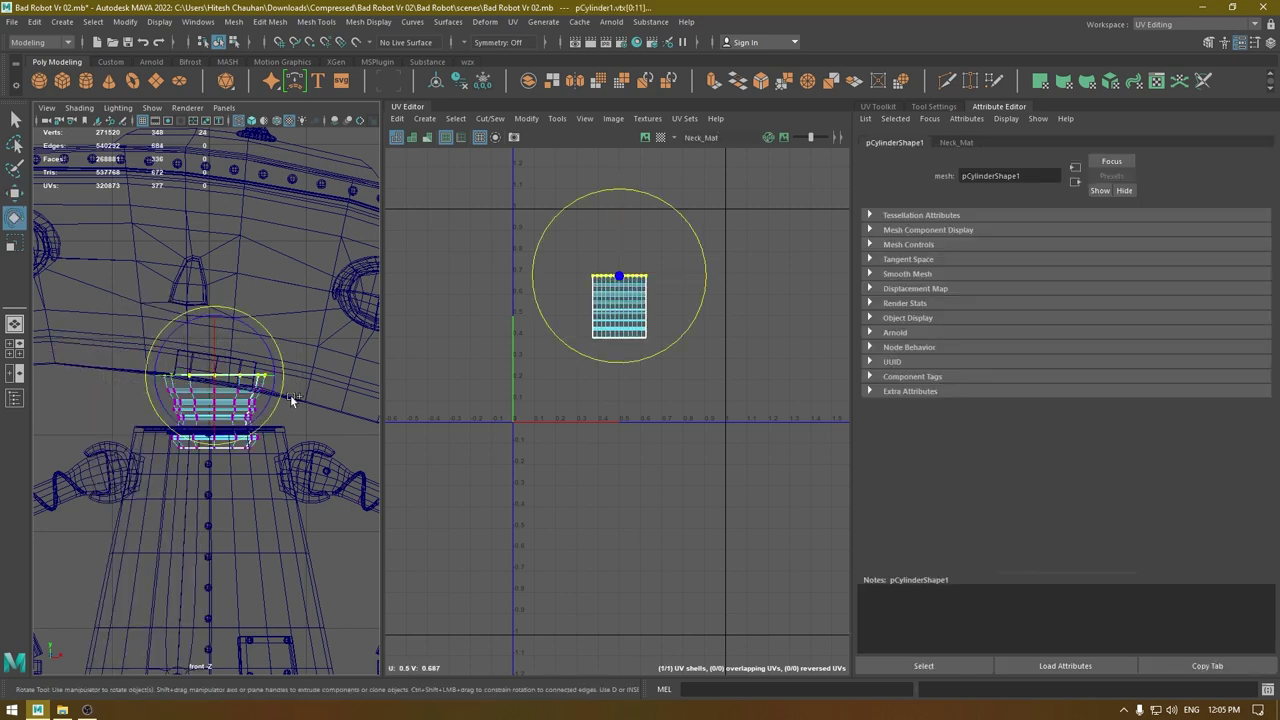
pyautogui.keyDown('ctrl'); pyautogui.keyDown('shift'); pyautogui.moveTo(290, 394); pyautogui.dragTo(304, 411, button='right'); pyautogui.keyUp('shift'); pyautogui.keyUp('ctrl')
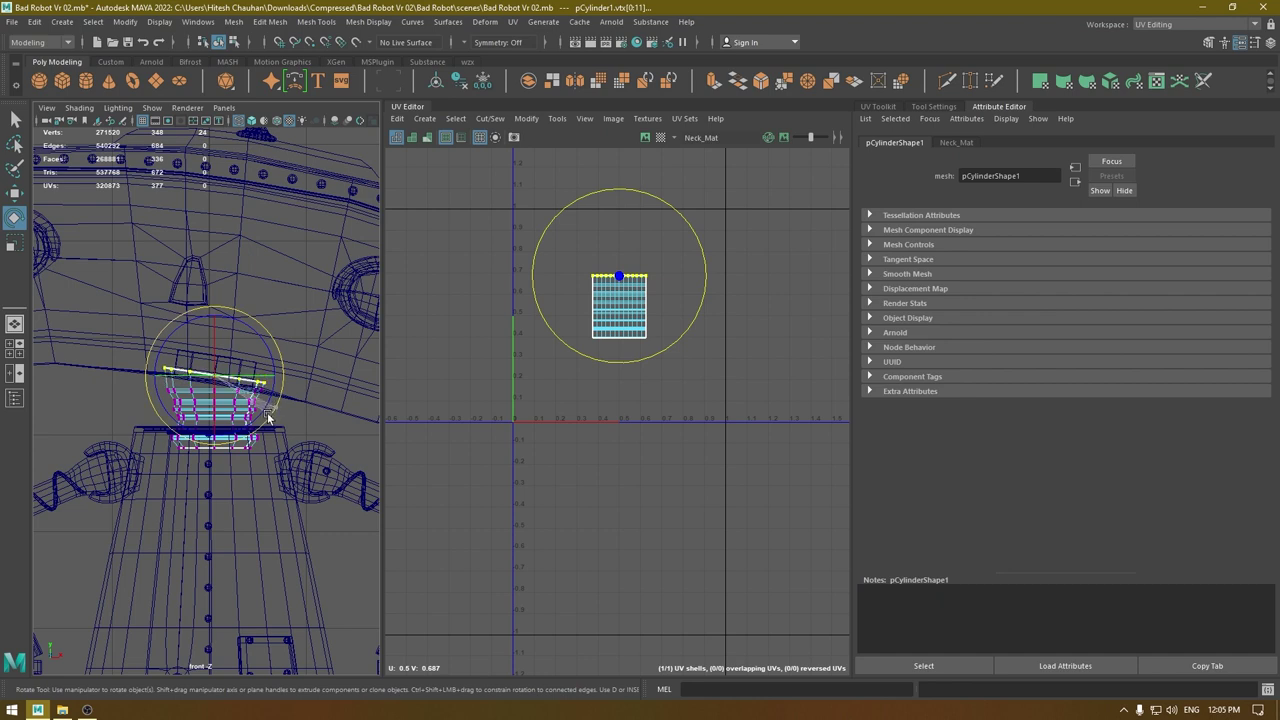
pyautogui.press('w')
pyautogui.rightClick(278, 404)
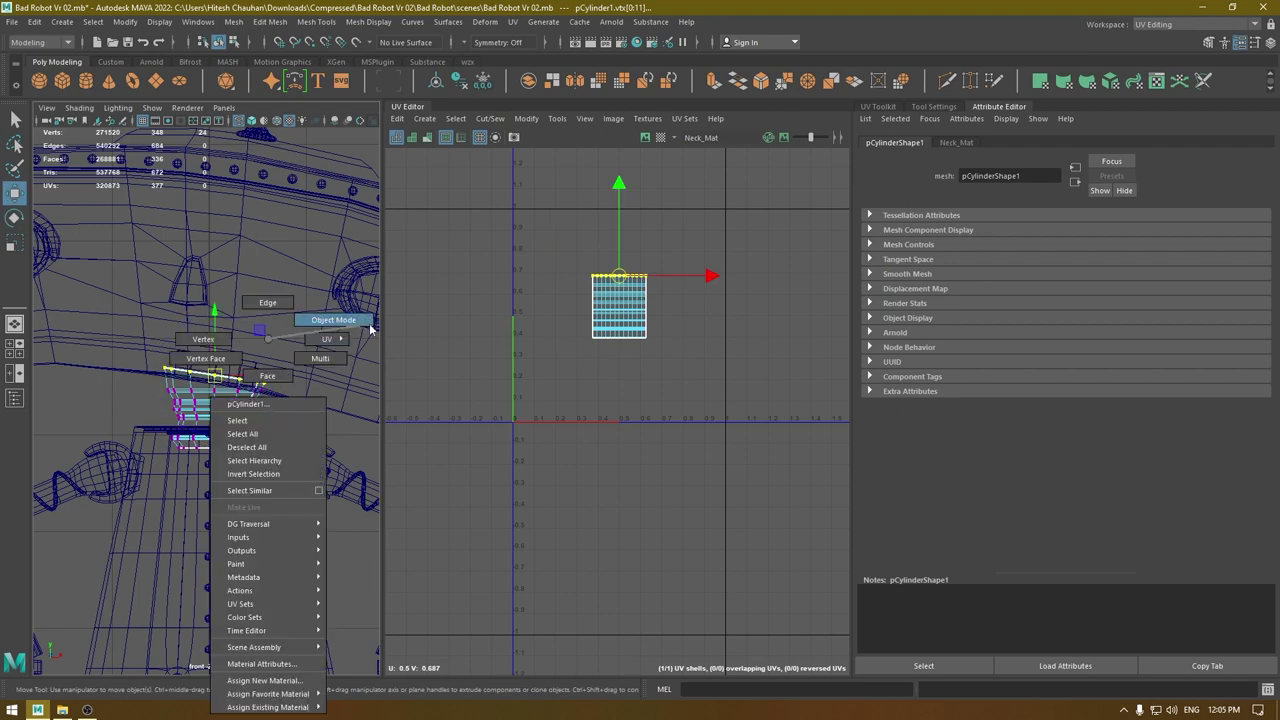
pyautogui.moveTo(370, 328)
pyautogui.mouseDown(button='right')
pyautogui.moveTo(260, 356)
pyautogui.moveTo(267, 341)
pyautogui.moveTo(363, 315)
pyautogui.mouseUp(button='right')
# Isolate the neck by hiding all unselected objects, displayed textured and framed in the perspective view.
pyautogui.press('space')
pyautogui.moveTo(323, 304); pyautogui.dragTo(322, 276)
pyautogui.keyDown('alt'); pyautogui.moveTo(313, 327); pyautogui.dragTo(321, 336); pyautogui.keyUp('alt')
pyautogui.press('6')
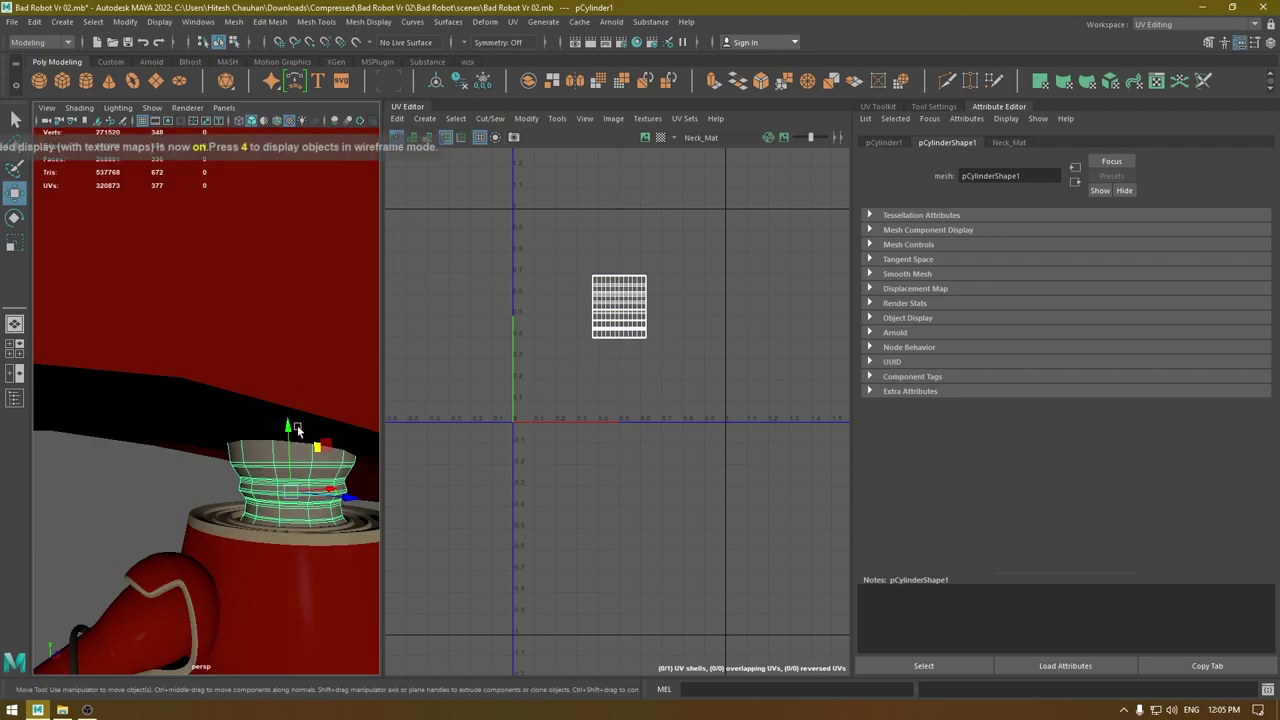
pyautogui.hotkey('alt', 'h')
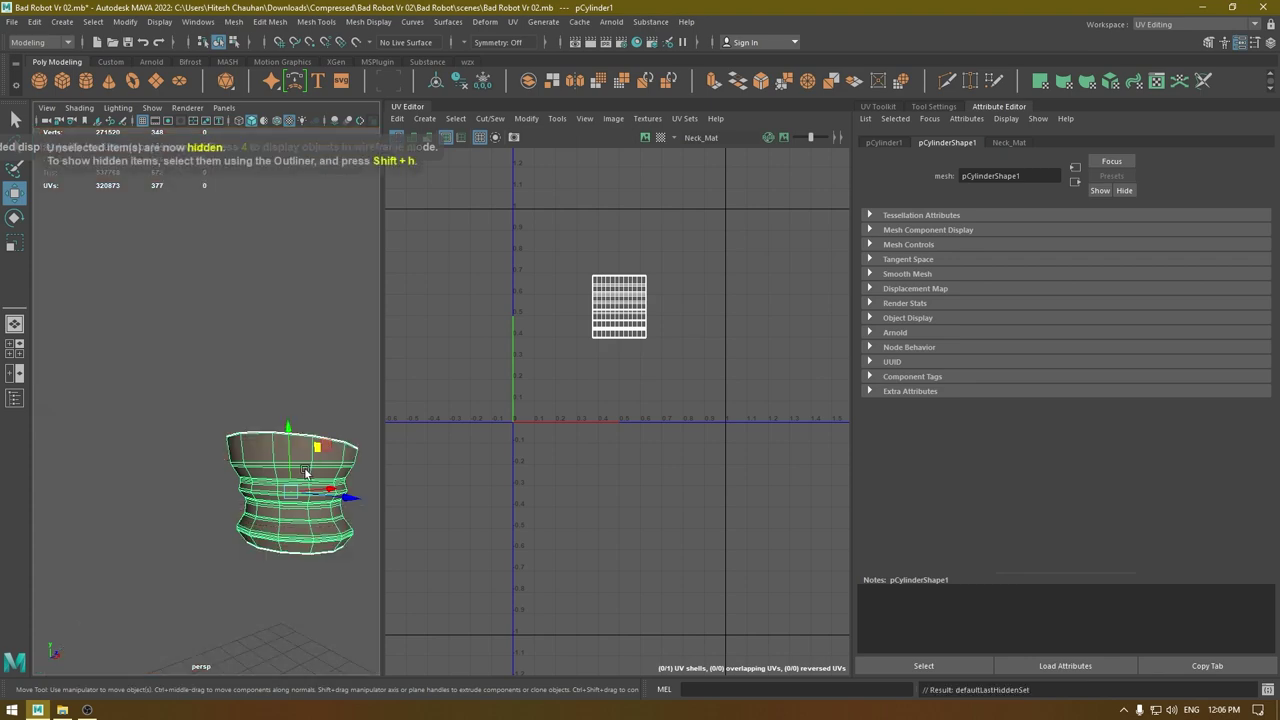
pyautogui.press('f')
# Examine the neck's inner and outer topology from above and below, with and without smooth mesh preview.
pyautogui.keyDown('alt'); pyautogui.moveTo(302, 352); pyautogui.dragTo(258, 423); pyautogui.keyUp('alt')
pyautogui.keyDown('alt'); pyautogui.moveTo(258, 423); pyautogui.dragTo(289, 410, button='right'); pyautogui.keyUp('alt')
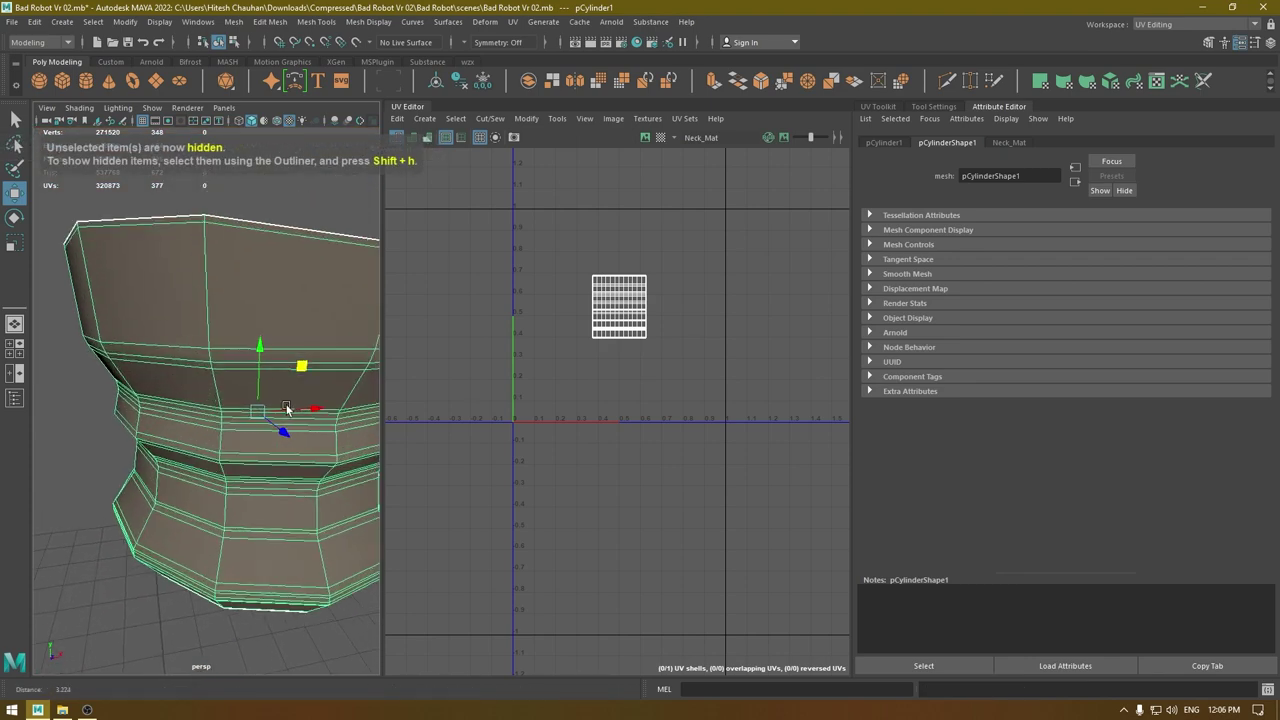
pyautogui.keyDown('alt'); pyautogui.moveTo(289, 405); pyautogui.dragTo(280, 424); pyautogui.keyUp('alt')
pyautogui.keyDown('alt'); pyautogui.moveTo(225, 390); pyautogui.dragTo(246, 374); pyautogui.keyUp('alt')
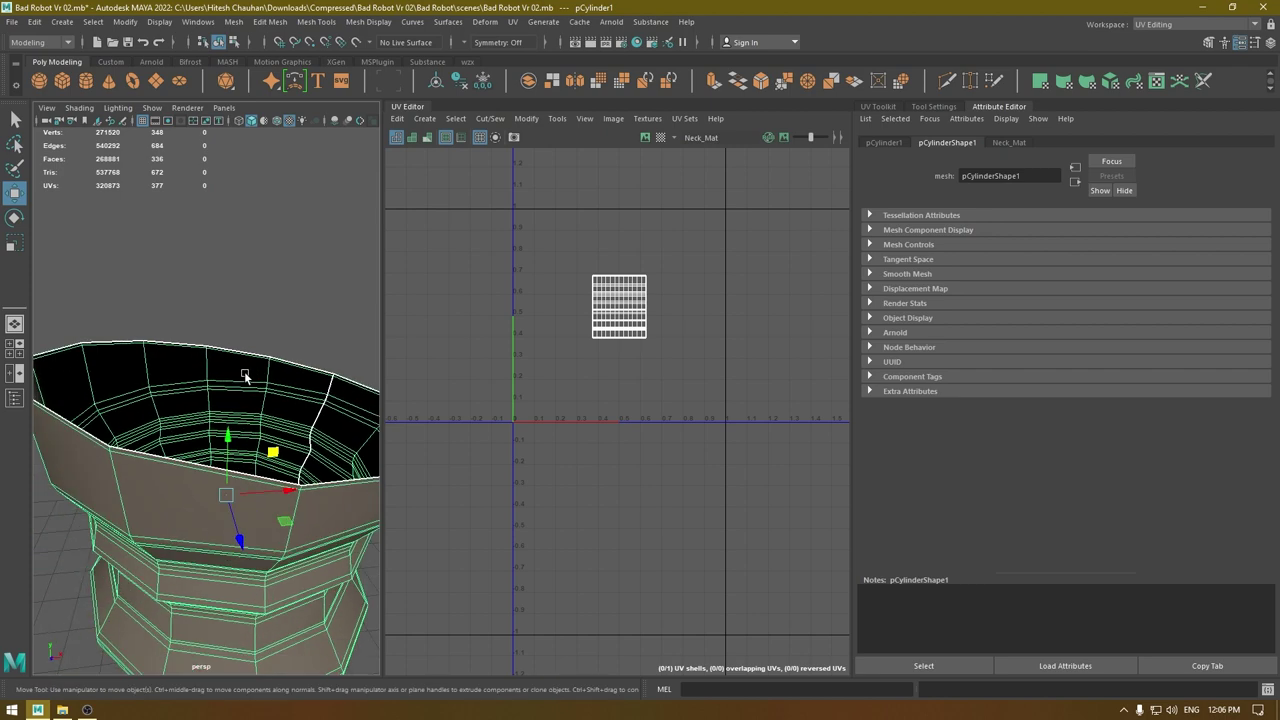
pyautogui.keyDown('alt'); pyautogui.moveTo(246, 374); pyautogui.dragTo(170, 432, button='right'); pyautogui.keyUp('alt')
pyautogui.keyDown('alt'); pyautogui.moveTo(184, 436); pyautogui.dragTo(194, 411); pyautogui.keyUp('alt')
pyautogui.keyDown('alt'); pyautogui.moveTo(194, 411); pyautogui.dragTo(200, 443, button='right'); pyautogui.keyUp('alt')
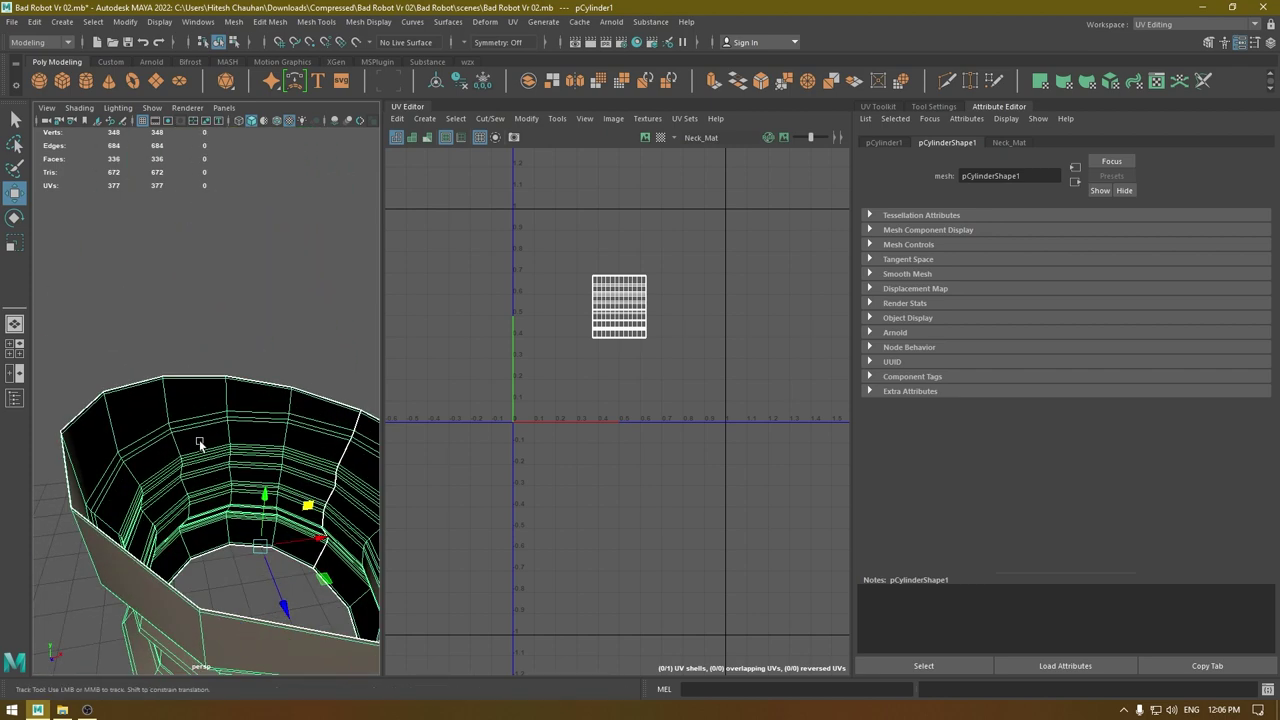
pyautogui.keyDown('alt'); pyautogui.moveTo(200, 443); pyautogui.dragTo(207, 364); pyautogui.keyUp('alt')
pyautogui.press('3')
pyautogui.click(104, 483)
pyautogui.scroll(-5, 170, 517)
pyautogui.scroll(5, 215, 512)
pyautogui.keyDown('alt'); pyautogui.moveTo(219, 513); pyautogui.dragTo(236, 446); pyautogui.keyUp('alt')
pyautogui.click(243, 466)
pyautogui.press('1')
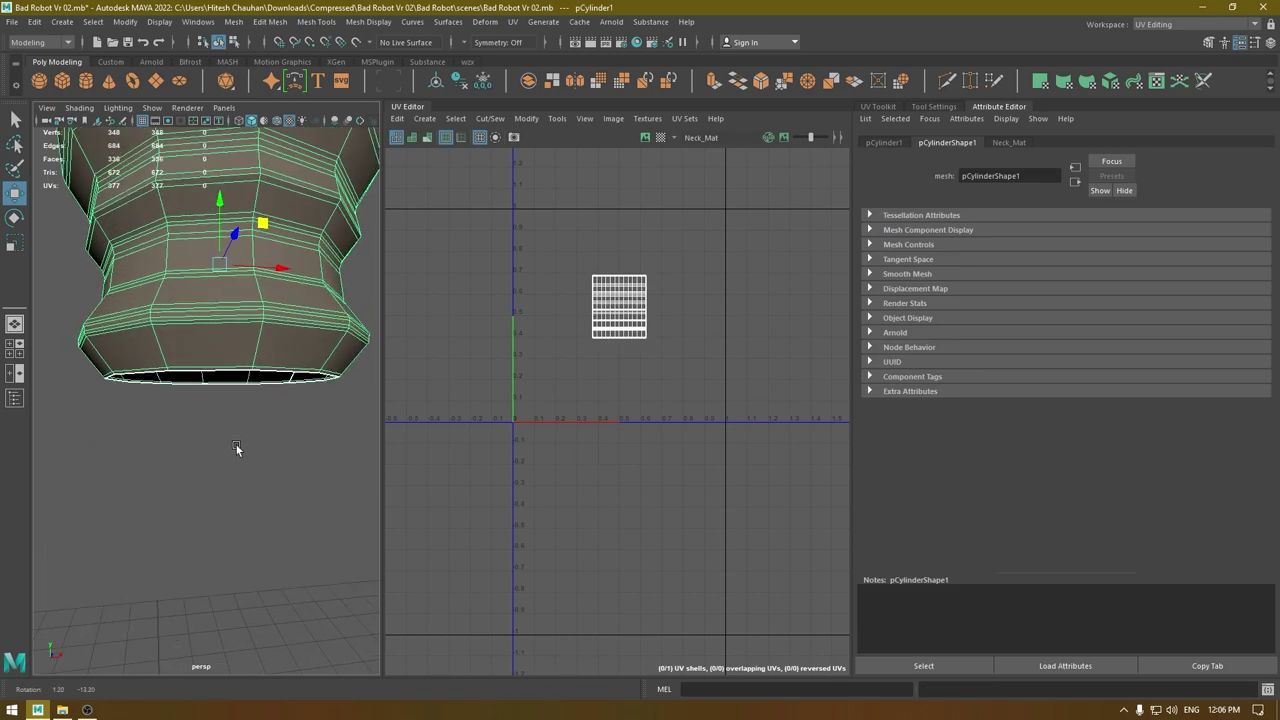
# Delete the supporting edge loop just above the neck's bottom rim.
pyautogui.scroll(3, 214, 407)
pyautogui.moveTo(182, 352); pyautogui.dragTo(178, 280, button='right')
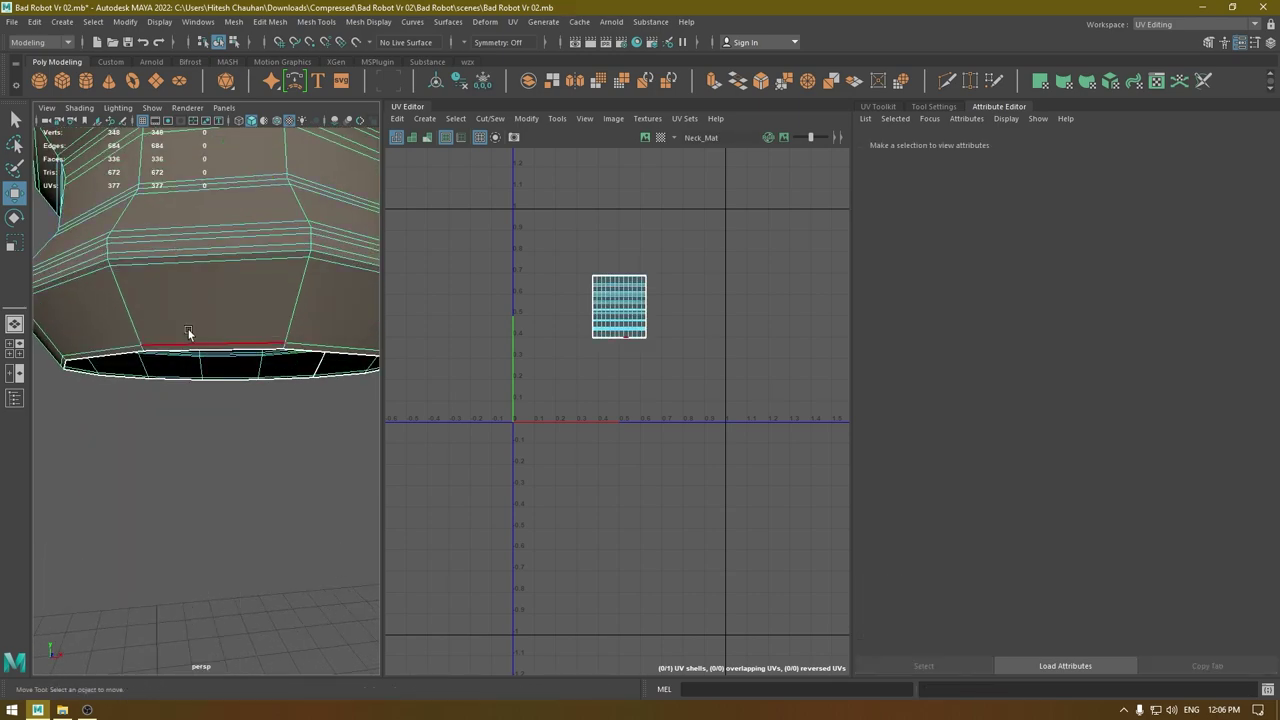
pyautogui.doubleClick(190, 344)
pyautogui.moveTo(206, 396)
pyautogui.keyDown('alt'); pyautogui.mouseDown()
pyautogui.moveTo(205, 375)
pyautogui.moveTo(211, 388)
pyautogui.mouseUp(); pyautogui.keyUp('alt')
pyautogui.keyDown('shift'); pyautogui.moveTo(211, 374); pyautogui.dragTo(150, 393, button='right'); pyautogui.keyUp('shift')
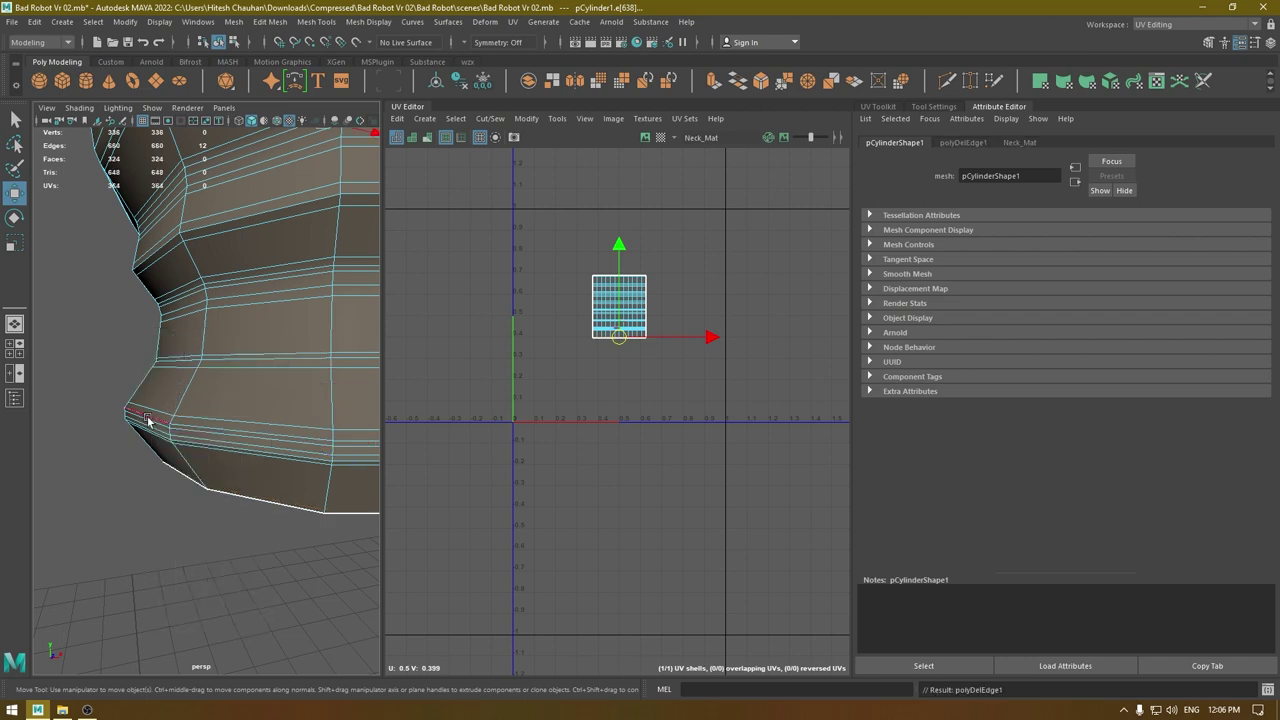
# Delete the supporting edge loop just below the neck's top rim.
pyautogui.scroll(-4, 226, 393)
pyautogui.keyDown('alt'); pyautogui.moveTo(227, 393); pyautogui.dragTo(183, 426); pyautogui.keyUp('alt')
pyautogui.scroll(3, 183, 426)
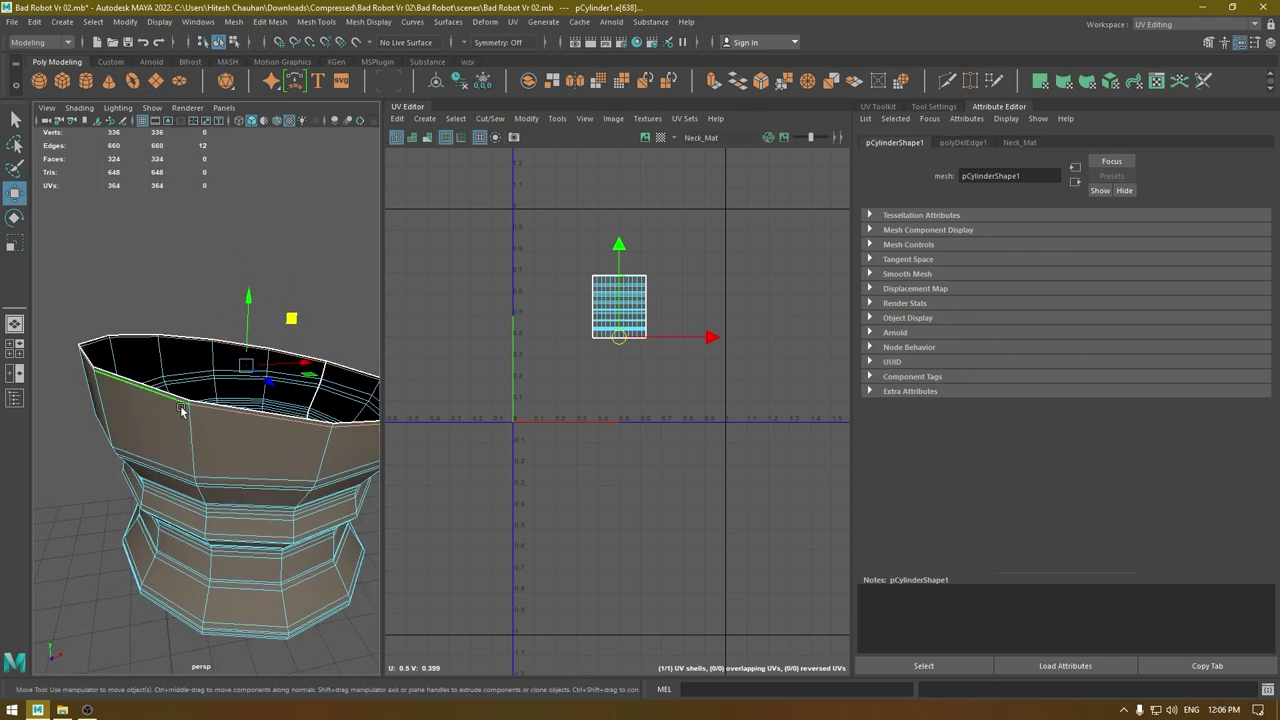
pyautogui.keyDown('shift'); pyautogui.moveTo(182, 405); pyautogui.dragTo(52, 434, button='right'); pyautogui.keyUp('shift')
# Delete the supporting edge loops flanking the neck's horizontal creases, from the upper flare down to the lower bulge.
pyautogui.moveTo(235, 590)
pyautogui.keyDown('alt'); pyautogui.mouseDown()
pyautogui.moveTo(252, 525)
pyautogui.moveTo(256, 590)
pyautogui.mouseUp(); pyautogui.keyUp('alt')
pyautogui.scroll(5, 220, 500)
pyautogui.scroll(-6, 222, 505)
pyautogui.keyDown('alt'); pyautogui.moveTo(140, 345); pyautogui.dragTo(164, 364); pyautogui.keyUp('alt')
pyautogui.keyDown('alt'); pyautogui.moveTo(209, 359); pyautogui.dragTo(256, 437, button='right'); pyautogui.keyUp('alt')
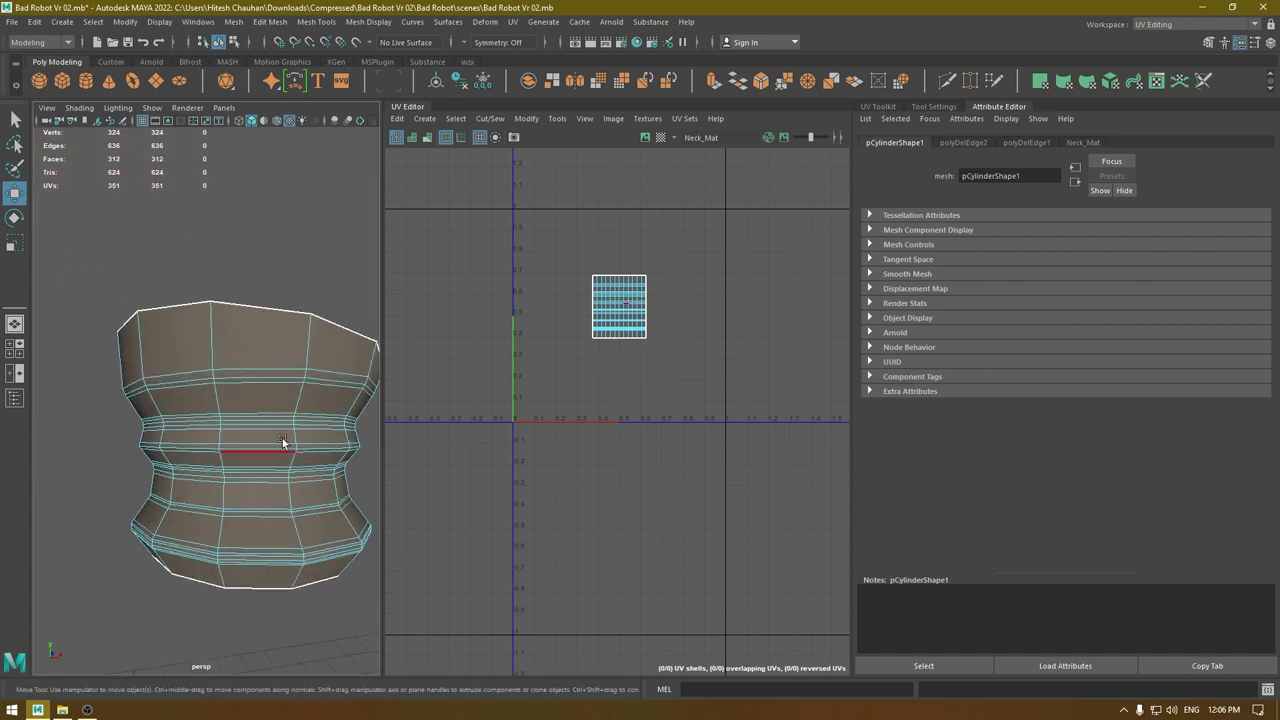
pyautogui.doubleClick(272, 433)
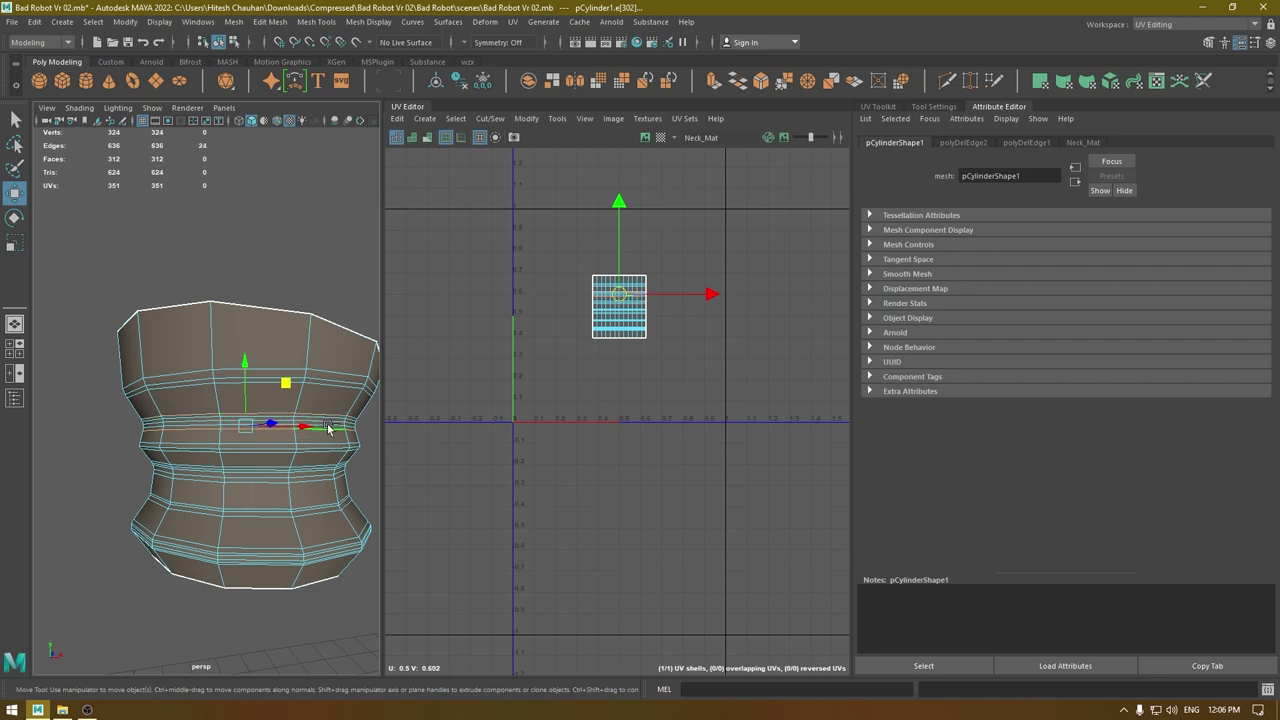
pyautogui.keyDown('alt'); pyautogui.moveTo(317, 427); pyautogui.dragTo(316, 448, button='right'); pyautogui.keyUp('alt')
pyautogui.keyDown('alt'); pyautogui.moveTo(316, 448); pyautogui.dragTo(235, 430); pyautogui.keyUp('alt')
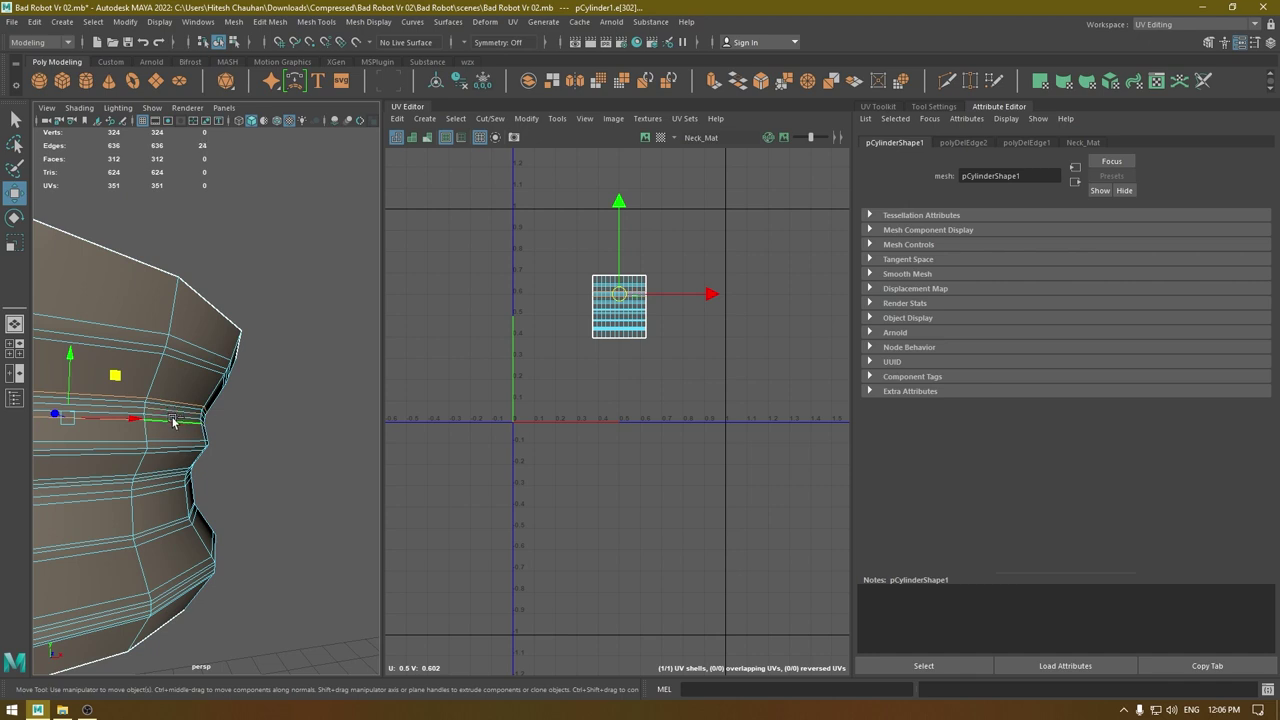
pyautogui.keyDown('alt'); pyautogui.moveTo(175, 417); pyautogui.dragTo(221, 406); pyautogui.keyUp('alt')
pyautogui.keyDown('alt'); pyautogui.moveTo(221, 406); pyautogui.dragTo(226, 426, button='right'); pyautogui.keyUp('alt')
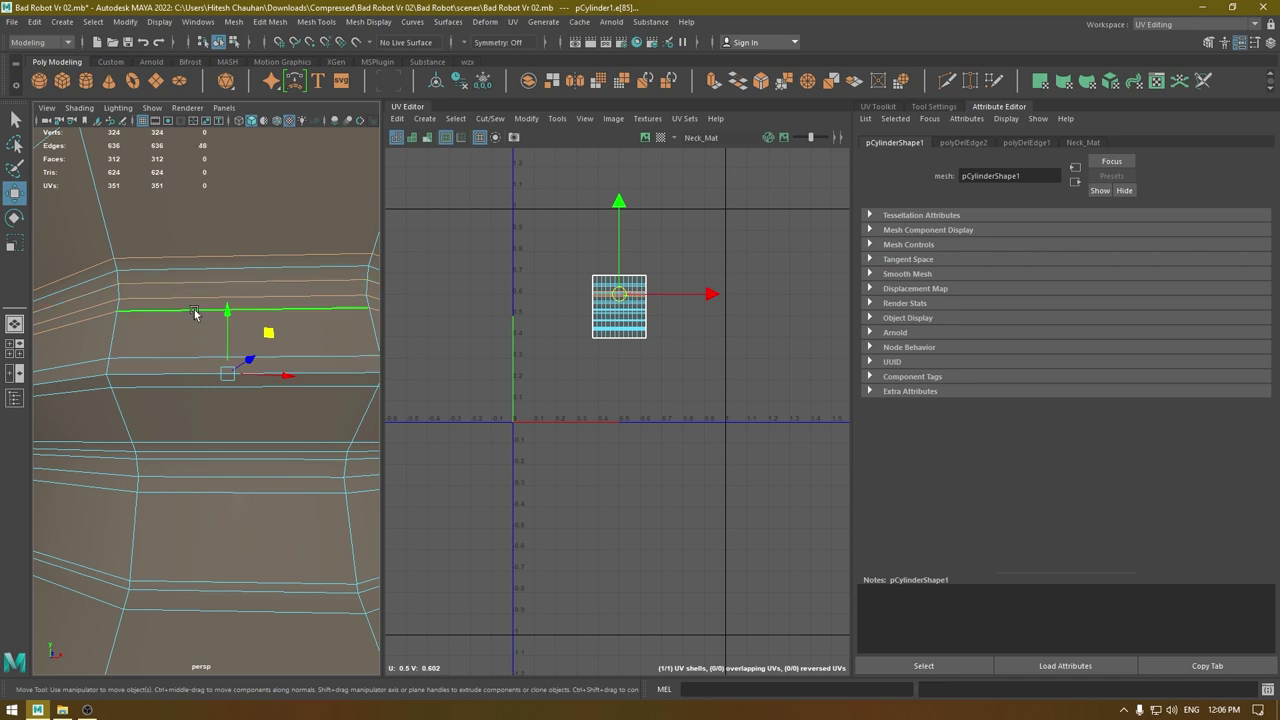
pyautogui.scroll(-3, 171, 300)
pyautogui.scroll(-3, 190, 345)
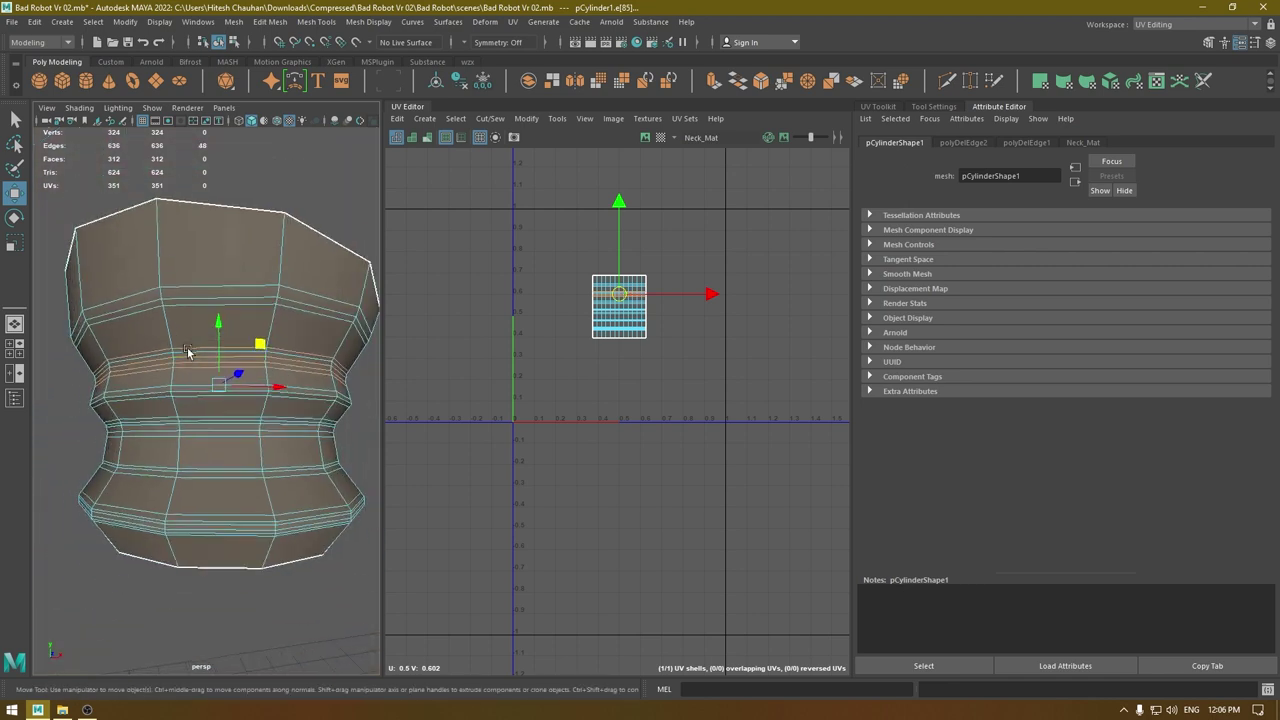
pyautogui.keyDown('shift'); pyautogui.doubleClick(193, 338); pyautogui.keyUp('shift')
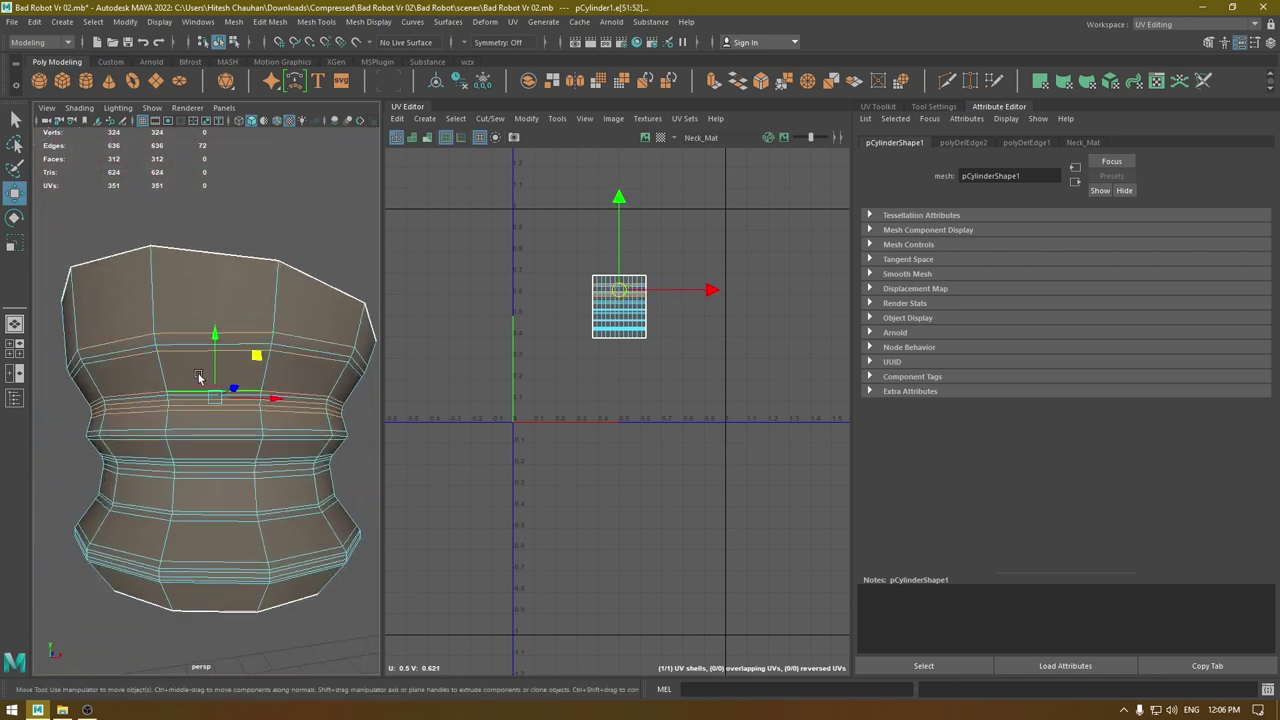
pyautogui.keyDown('alt'); pyautogui.moveTo(197, 391); pyautogui.dragTo(204, 319, button='middle'); pyautogui.keyUp('alt')
pyautogui.keyDown('shift'); pyautogui.doubleClick(191, 378); pyautogui.keyUp('shift')
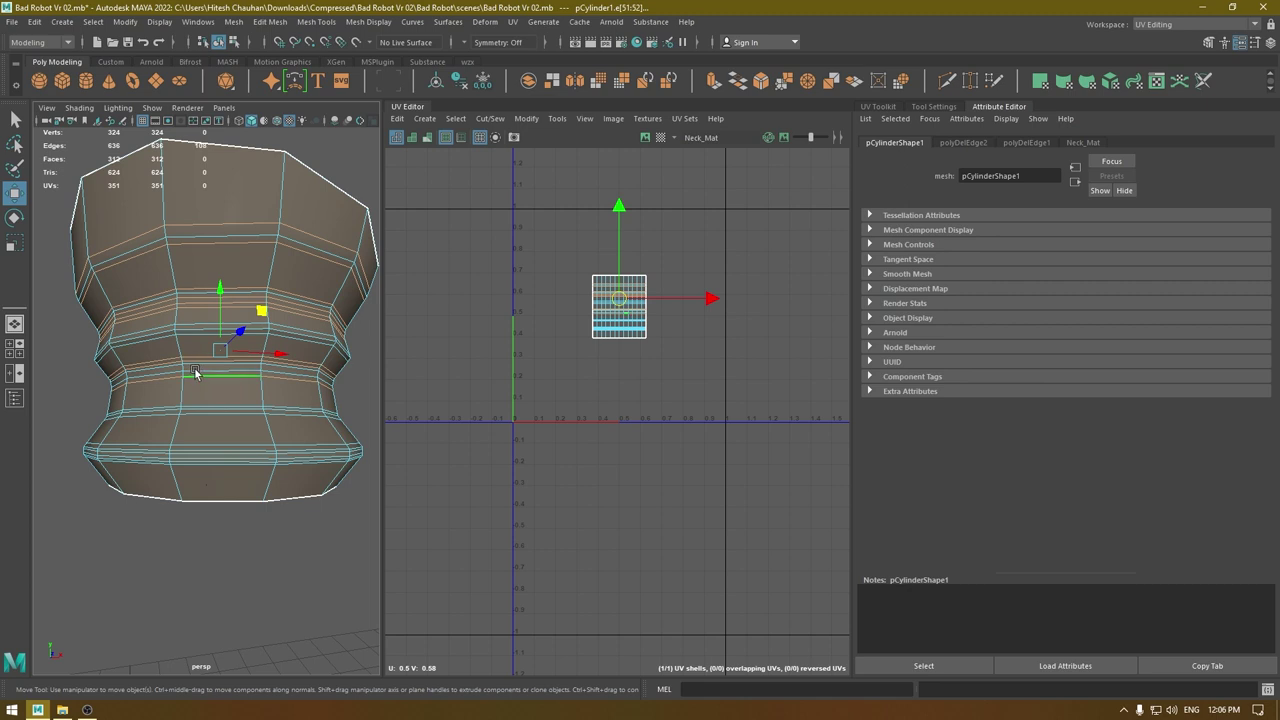
pyautogui.scroll(3, 197, 371)
pyautogui.keyDown('shift'); pyautogui.doubleClick(197, 358); pyautogui.keyUp('shift')
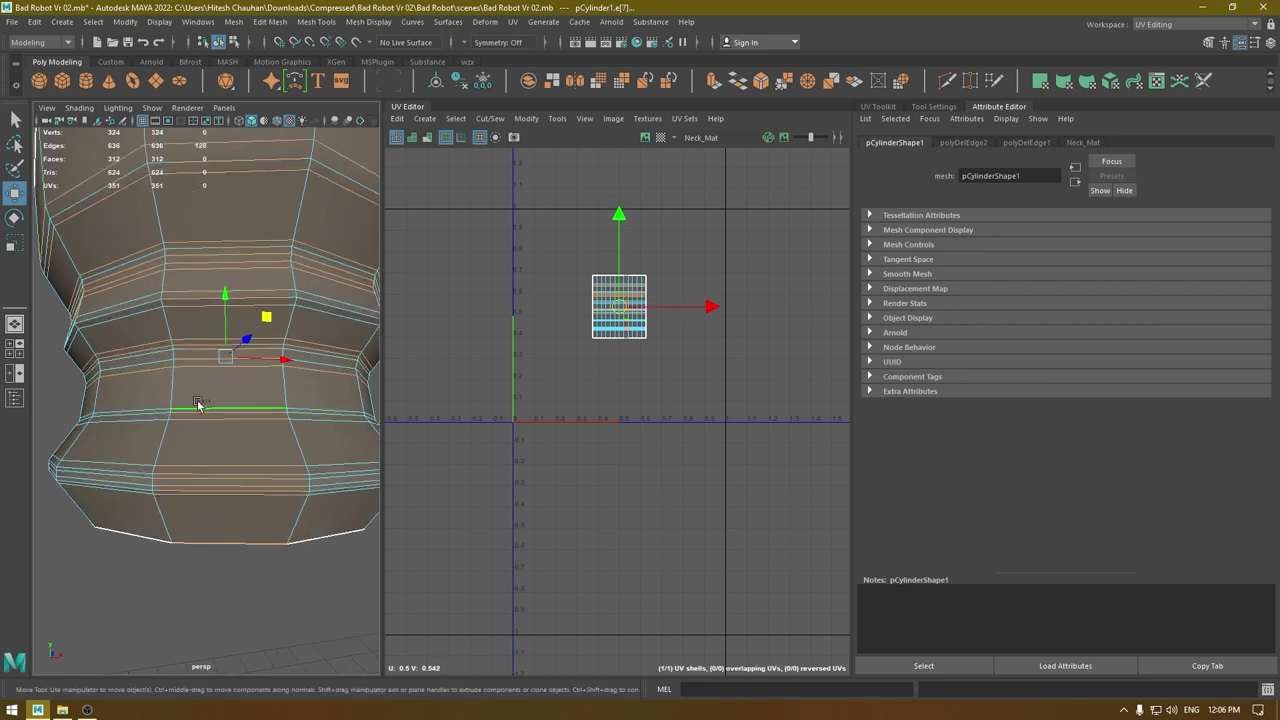
pyautogui.hotkey('ctrl', 'z')
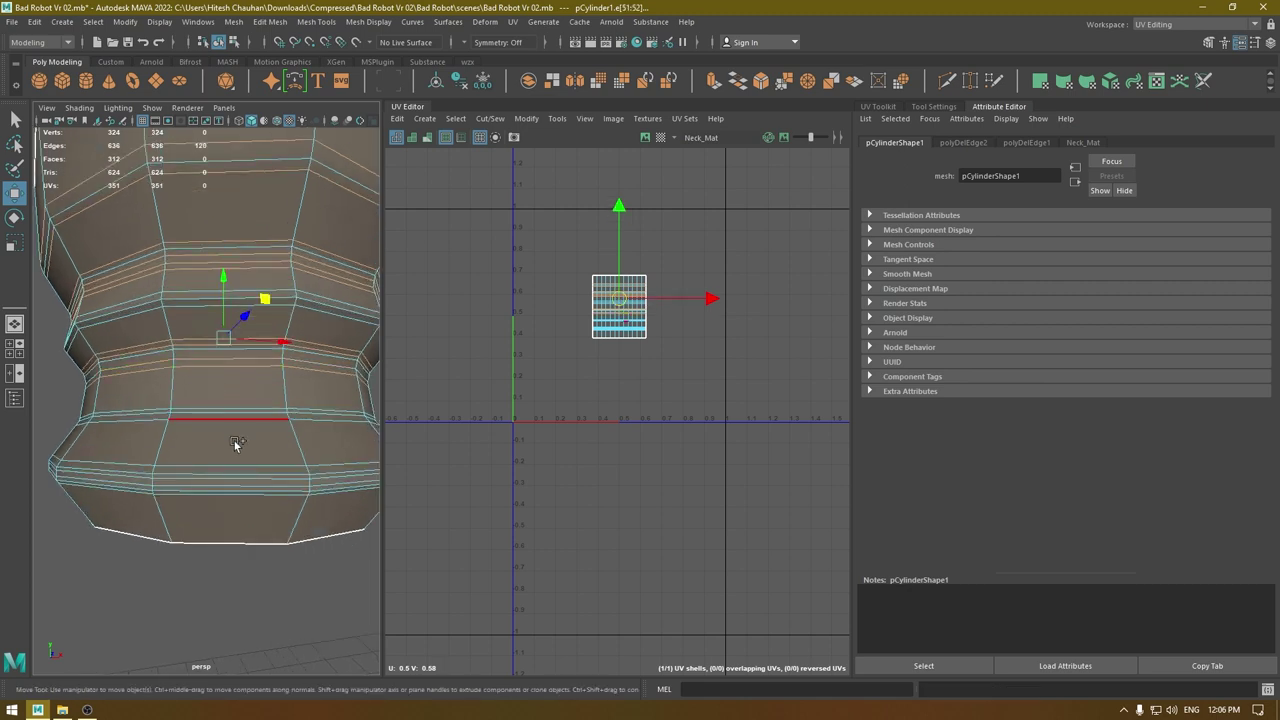
pyautogui.keyDown('shift'); pyautogui.doubleClick(229, 422); pyautogui.keyUp('shift')
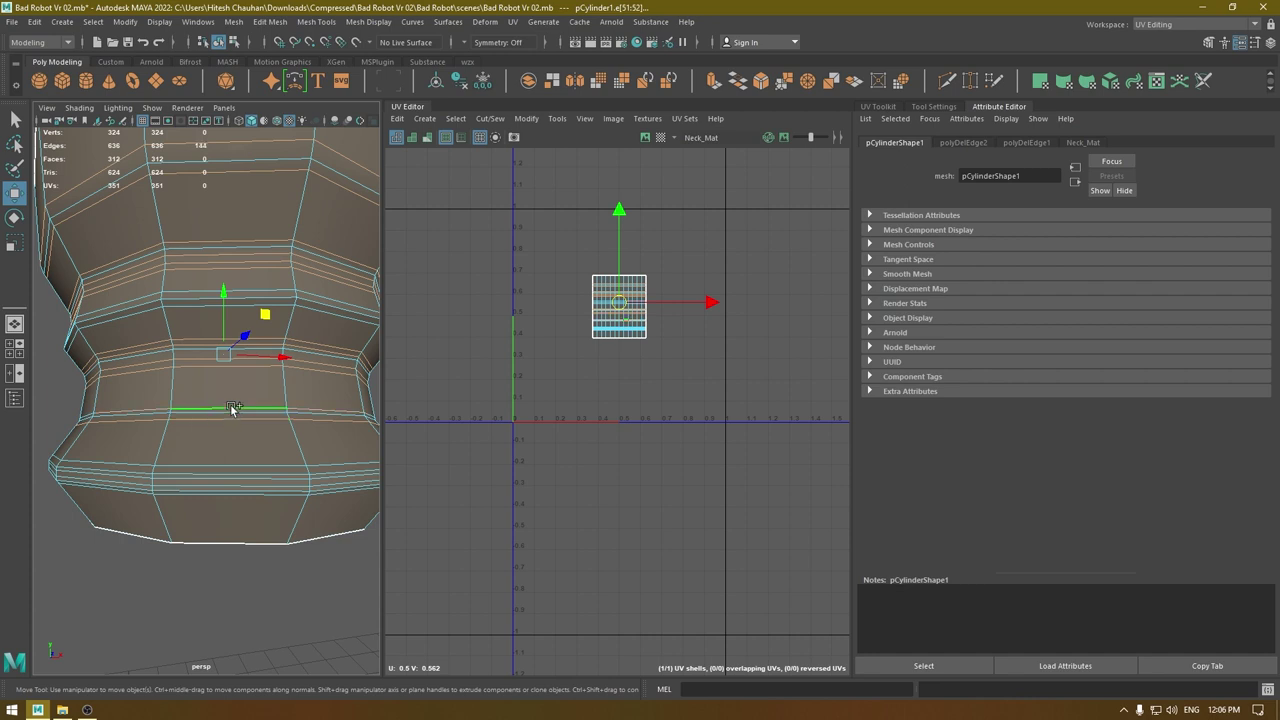
pyautogui.keyDown('shift'); pyautogui.doubleClick(213, 466); pyautogui.keyUp('shift')
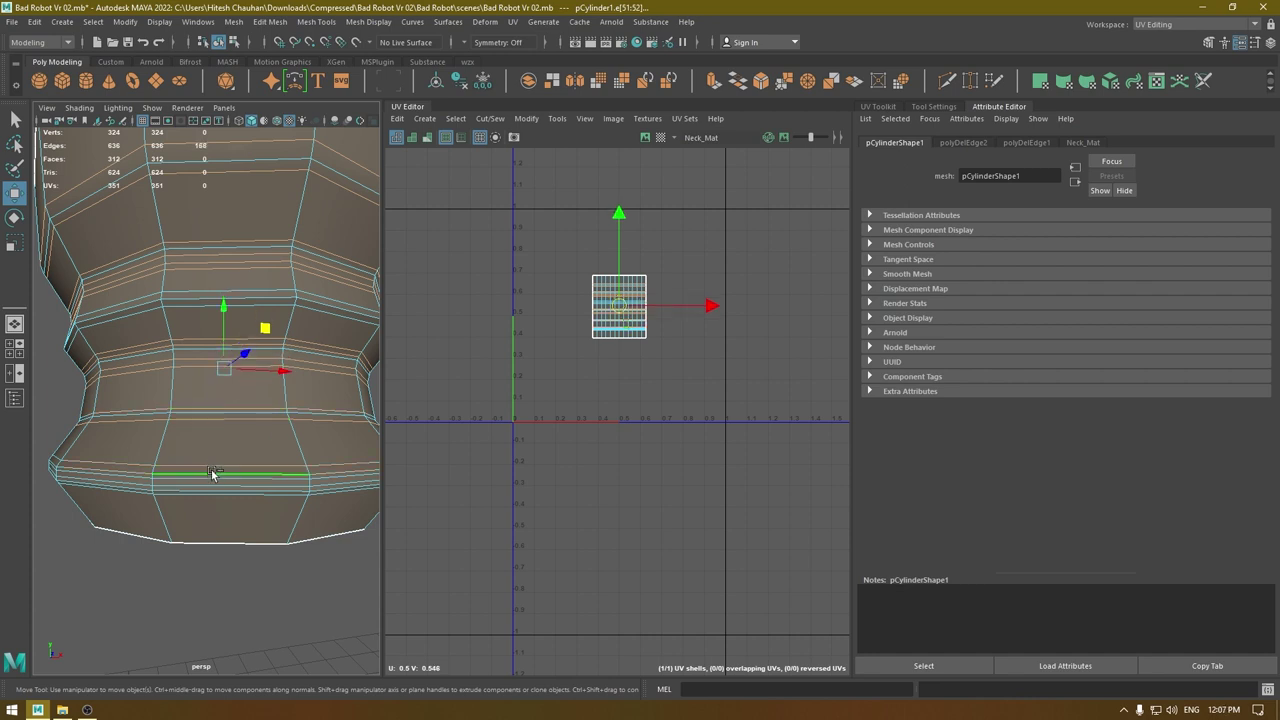
pyautogui.keyDown('shift'); pyautogui.doubleClick(212, 493); pyautogui.keyUp('shift')
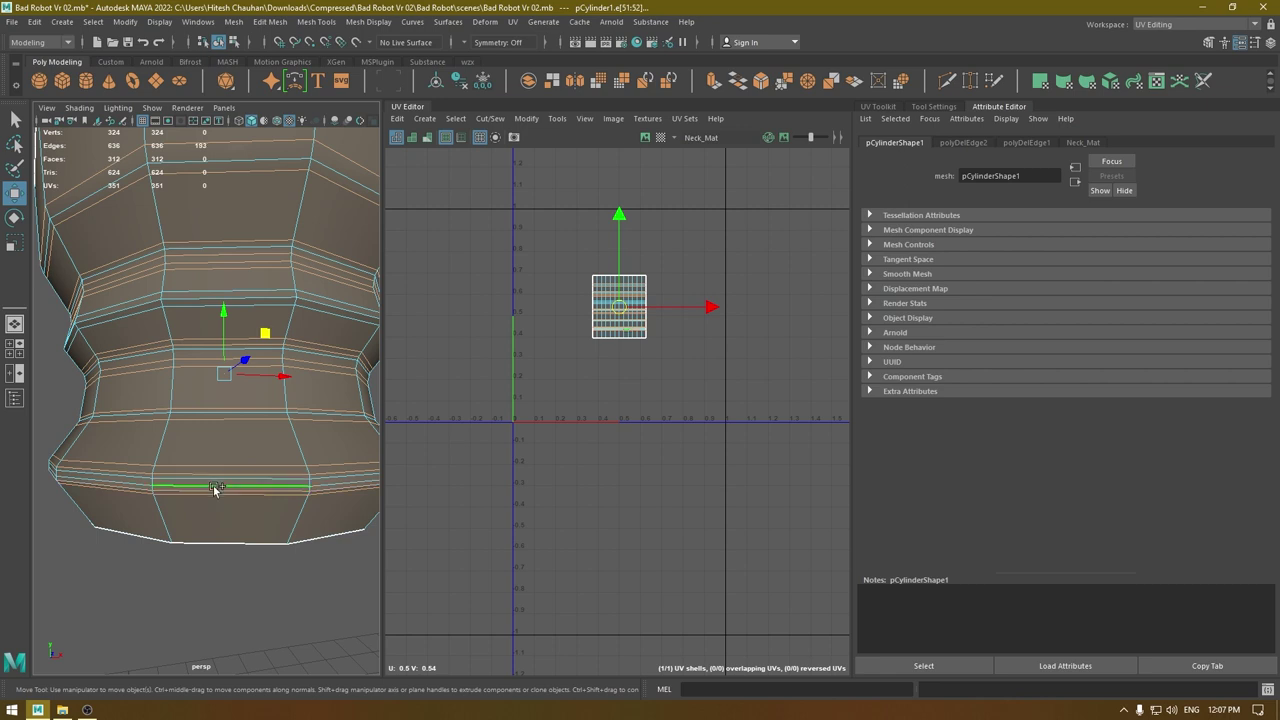
pyautogui.keyDown('shift'); pyautogui.moveTo(245, 453); pyautogui.dragTo(0, 514, button='right'); pyautogui.keyUp('shift')
# Delete the two supporting edge loops left around the crease at the neck's middle.
pyautogui.scroll(-6, 254, 514)
pyautogui.keyDown('alt'); pyautogui.moveTo(248, 446); pyautogui.dragTo(243, 522, button='middle'); pyautogui.keyUp('alt')
pyautogui.scroll(5, 242, 533)
pyautogui.doubleClick(234, 513)
pyautogui.keyDown('shift'); pyautogui.doubleClick(231, 525); pyautogui.keyUp('shift')
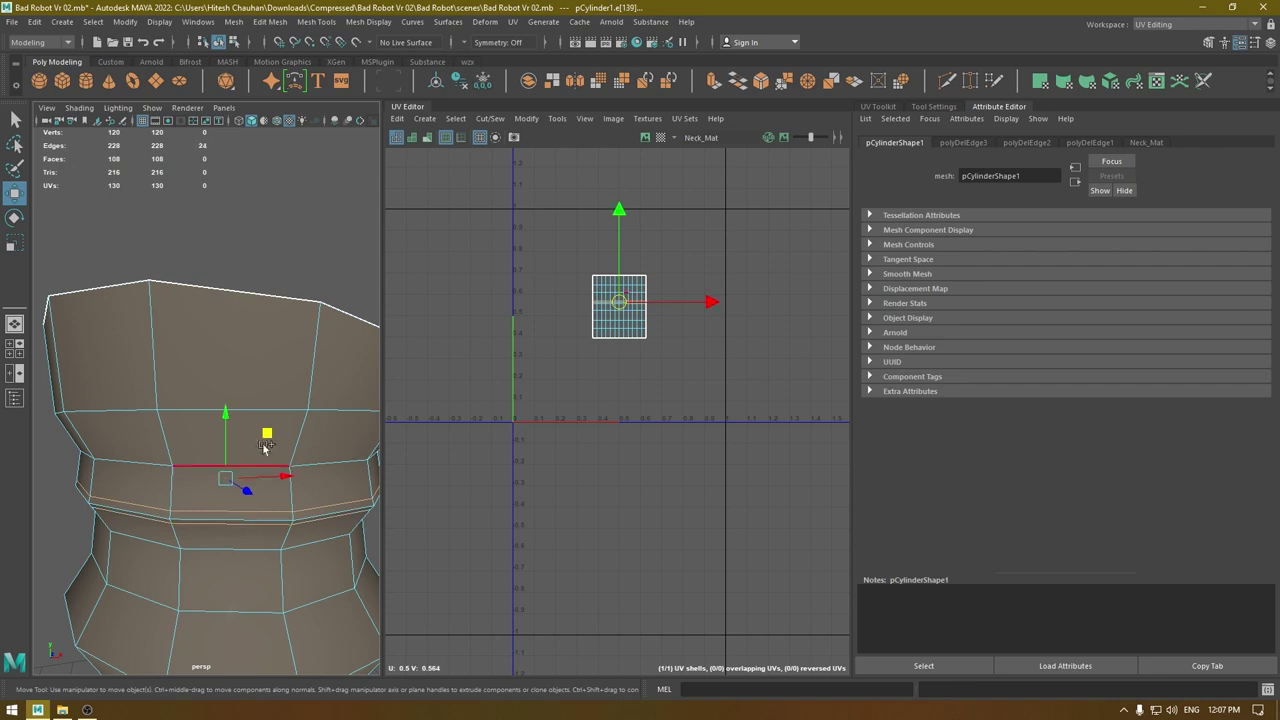
pyautogui.keyDown('shift'); pyautogui.moveTo(266, 447); pyautogui.dragTo(82, 470, button='right'); pyautogui.keyUp('shift')
# Examine the simplified neck from above and below, with and without smooth mesh preview.
pyautogui.keyDown('alt'); pyautogui.moveTo(166, 520); pyautogui.dragTo(168, 460); pyautogui.keyUp('alt')
pyautogui.scroll(-6, 171, 468)
pyautogui.scroll(6, 180, 464)
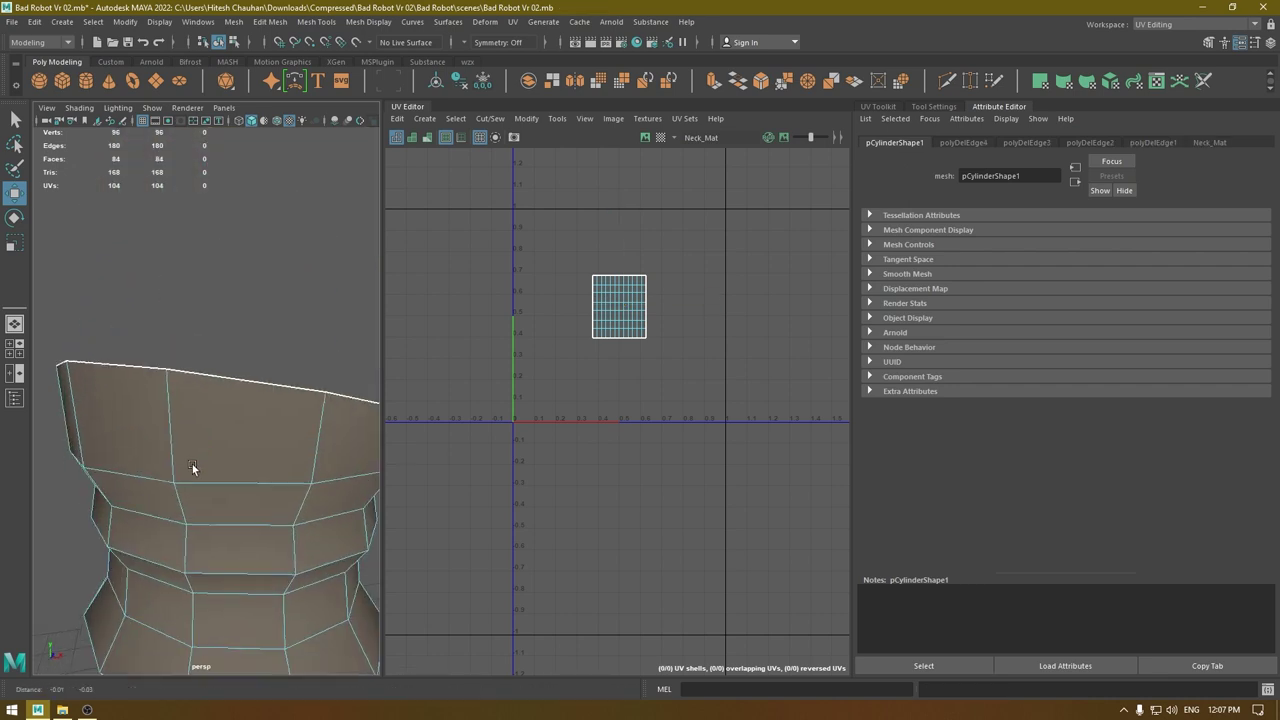
pyautogui.keyDown('alt'); pyautogui.moveTo(194, 469); pyautogui.dragTo(189, 440, button='middle'); pyautogui.keyUp('alt')
pyautogui.scroll(-5, 189, 440)
pyautogui.scroll(8, 189, 480)
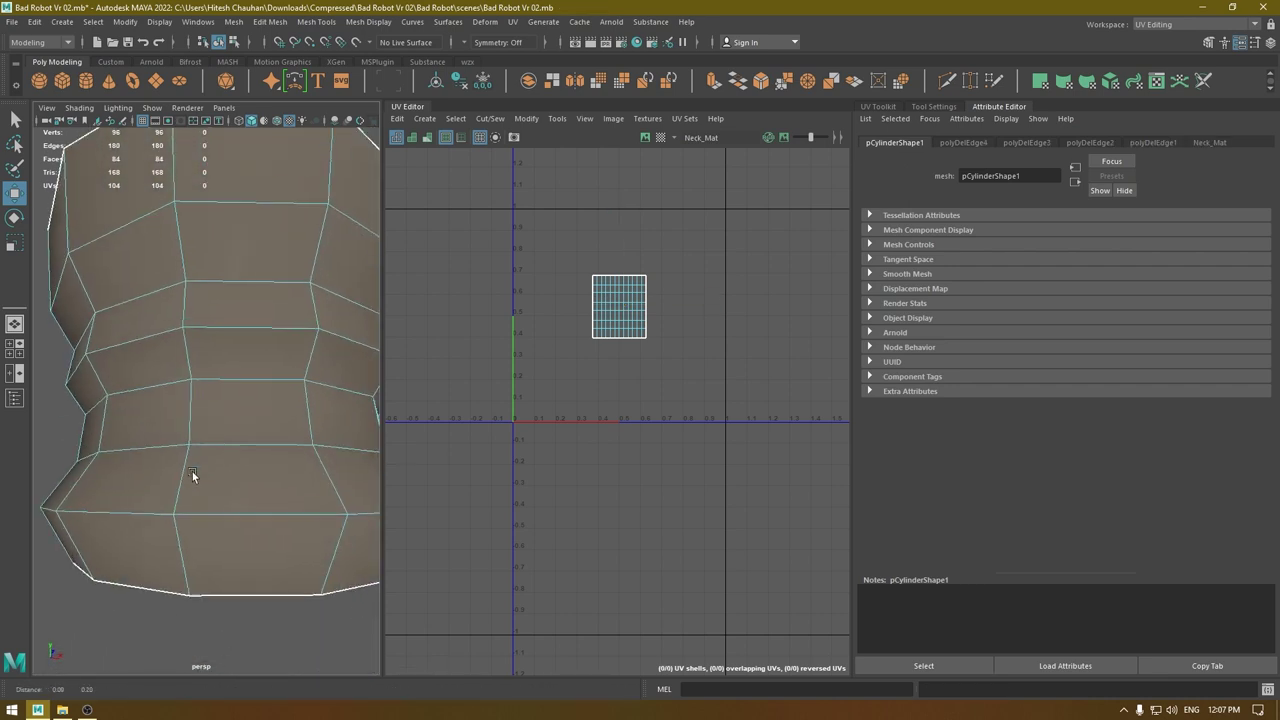
pyautogui.scroll(-5, 233, 390)
pyautogui.moveTo(215, 339); pyautogui.dragTo(216, 425, button='right')
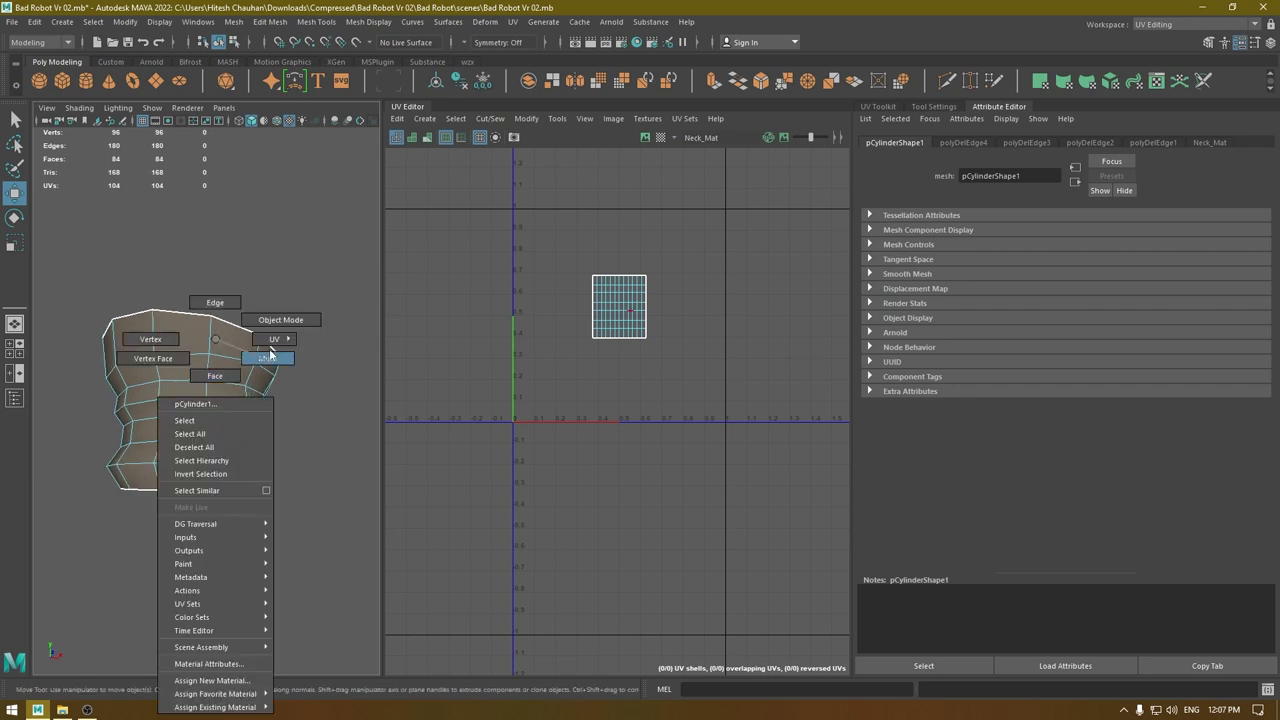
pyautogui.moveTo(270, 352); pyautogui.dragTo(281, 320, button='right')
pyautogui.press('3')
pyautogui.click(286, 283)
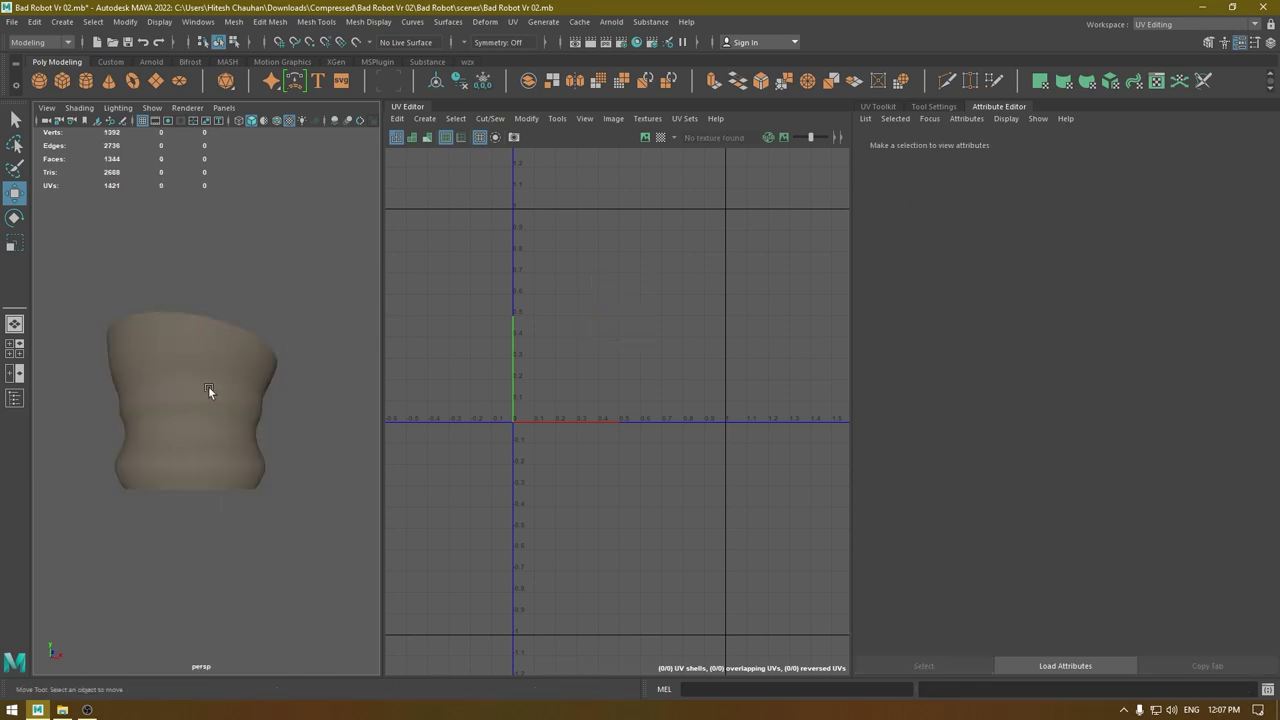
pyautogui.click(208, 390)
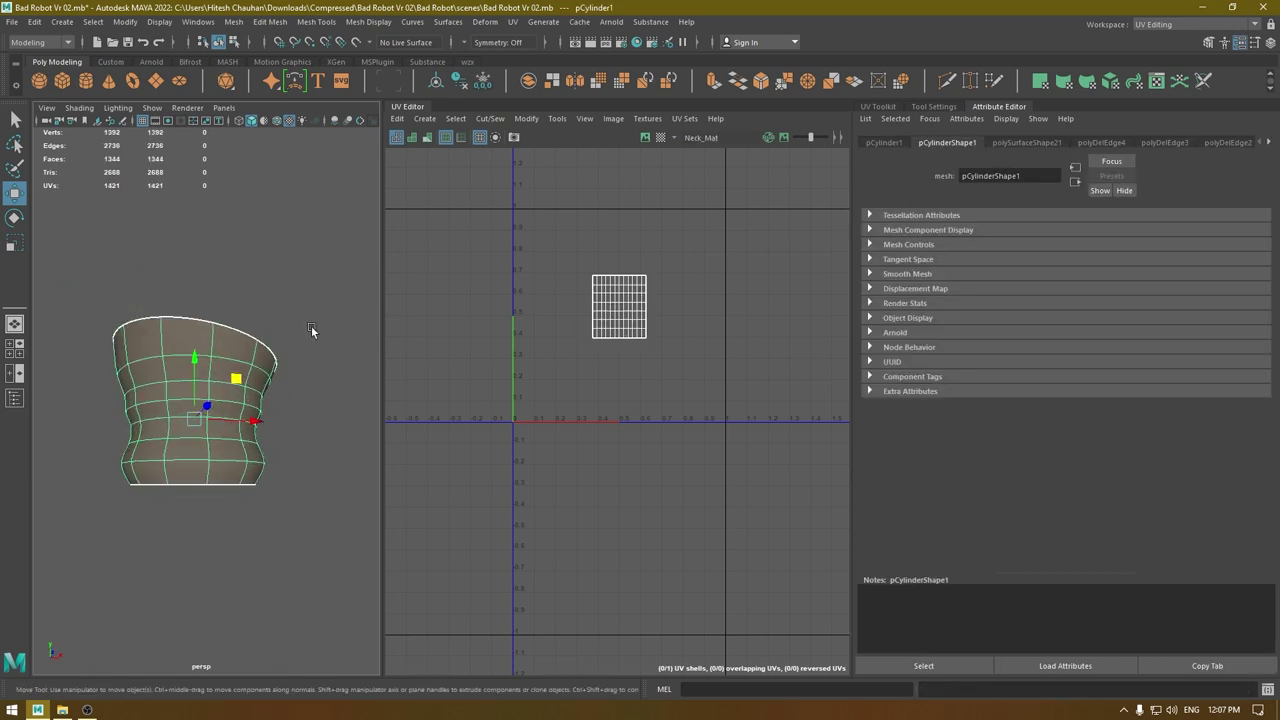
pyautogui.press('1')
# Bevel the six horizontal crease edge loops between the neck's top and bottom rims.
pyautogui.rightClick(205, 373)
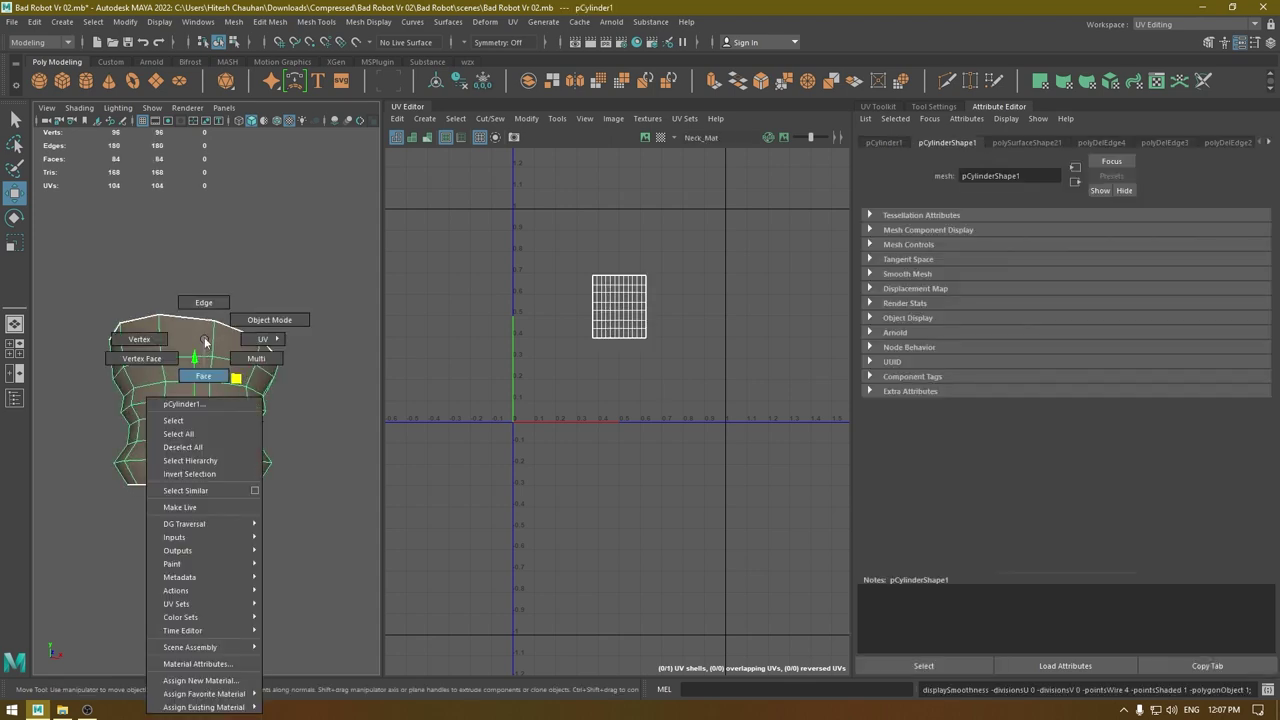
pyautogui.moveTo(205, 342); pyautogui.dragTo(204, 303, button='right')
pyautogui.doubleClick(203, 359)
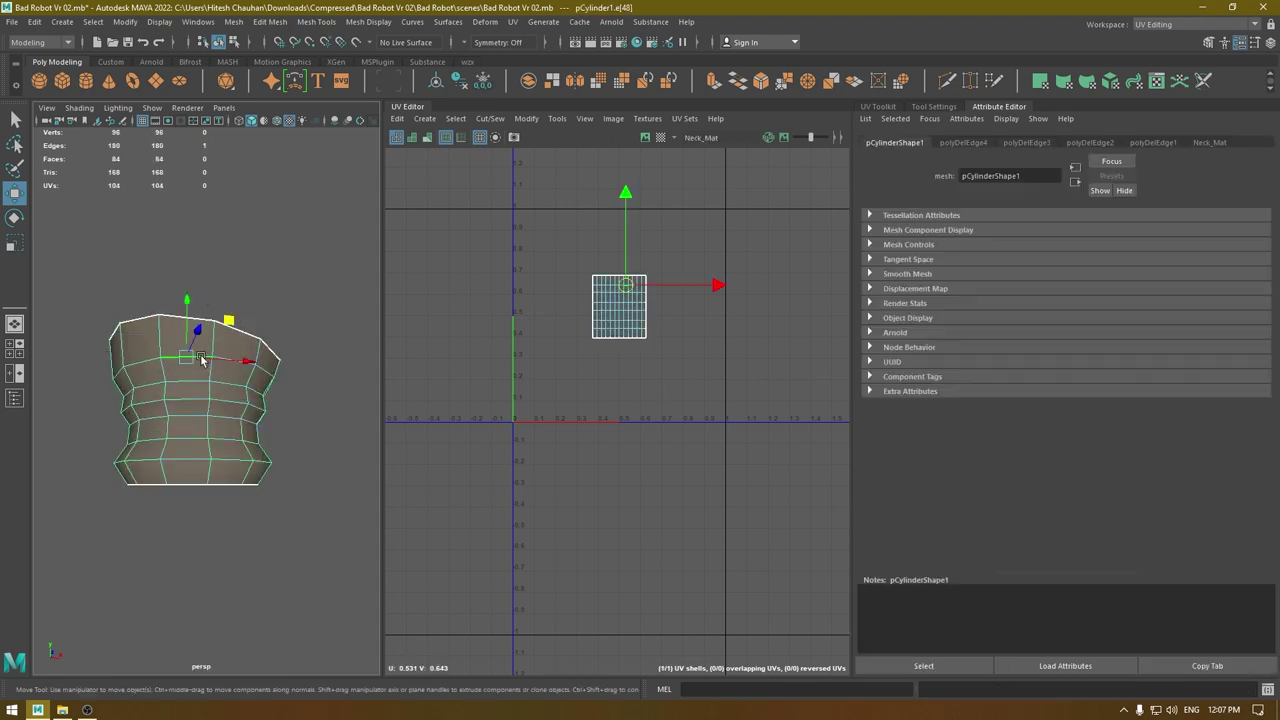
pyautogui.keyDown('shift'); pyautogui.doubleClick(158, 384); pyautogui.keyUp('shift')
pyautogui.keyDown('shift'); pyautogui.doubleClick(155, 402); pyautogui.keyUp('shift')
pyautogui.keyDown('shift'); pyautogui.doubleClick(154, 421); pyautogui.keyUp('shift')
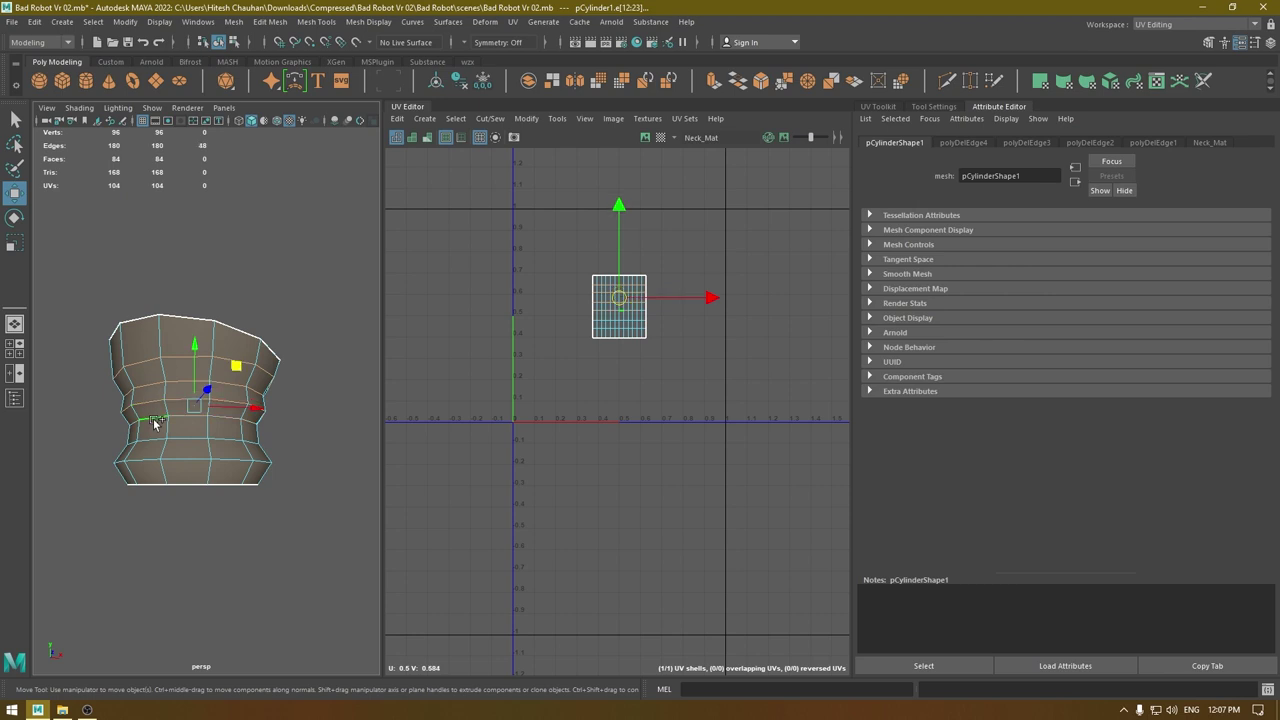
pyautogui.keyDown('shift'); pyautogui.doubleClick(158, 442); pyautogui.keyUp('shift')
pyautogui.keyDown('shift'); pyautogui.doubleClick(154, 460); pyautogui.keyUp('shift')
pyautogui.keyDown('shift'); pyautogui.moveTo(204, 402); pyautogui.dragTo(260, 404, button='right'); pyautogui.keyUp('shift')
# Turn off Chamfer for the neck bevel and set its fraction to 0.3.
pyautogui.scroll(5, 270, 438)
pyautogui.scroll(-2, 274, 434)
pyautogui.keyDown('alt'); pyautogui.moveTo(260, 412); pyautogui.dragTo(304, 412, button='middle'); pyautogui.keyUp('alt')
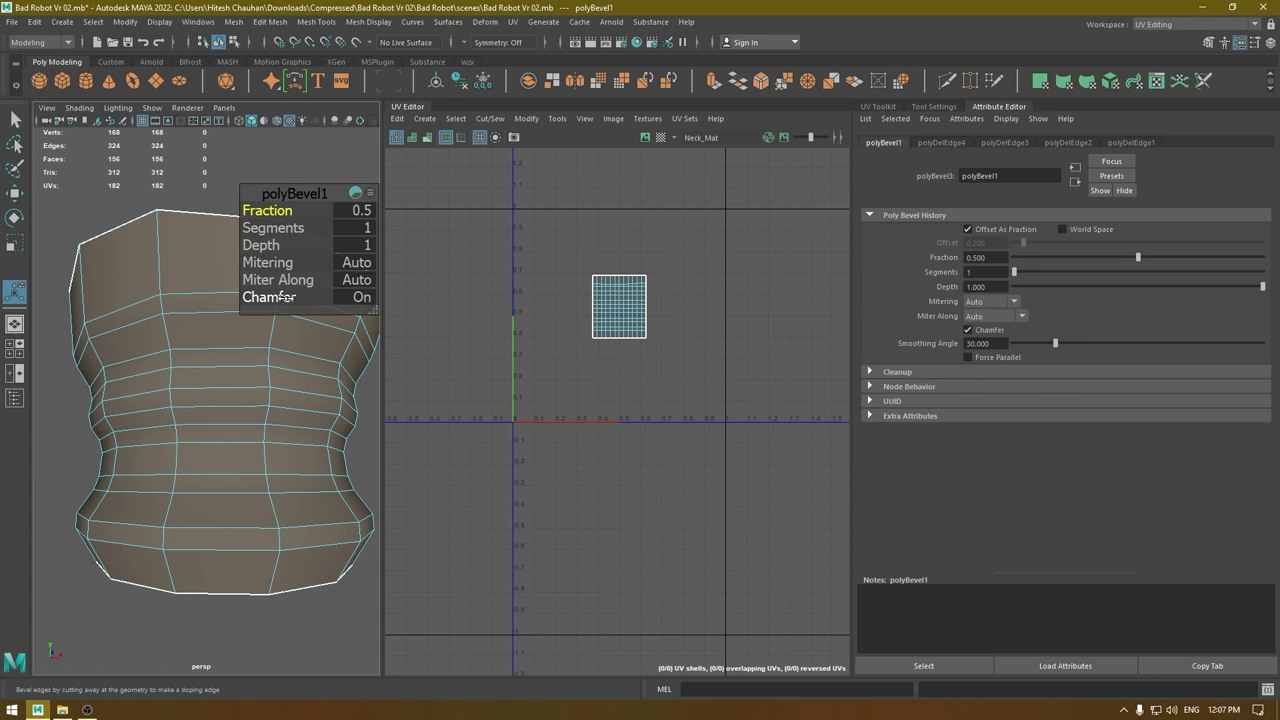
pyautogui.click(284, 297)
pyautogui.moveTo(277, 206); pyautogui.dragTo(282, 205)
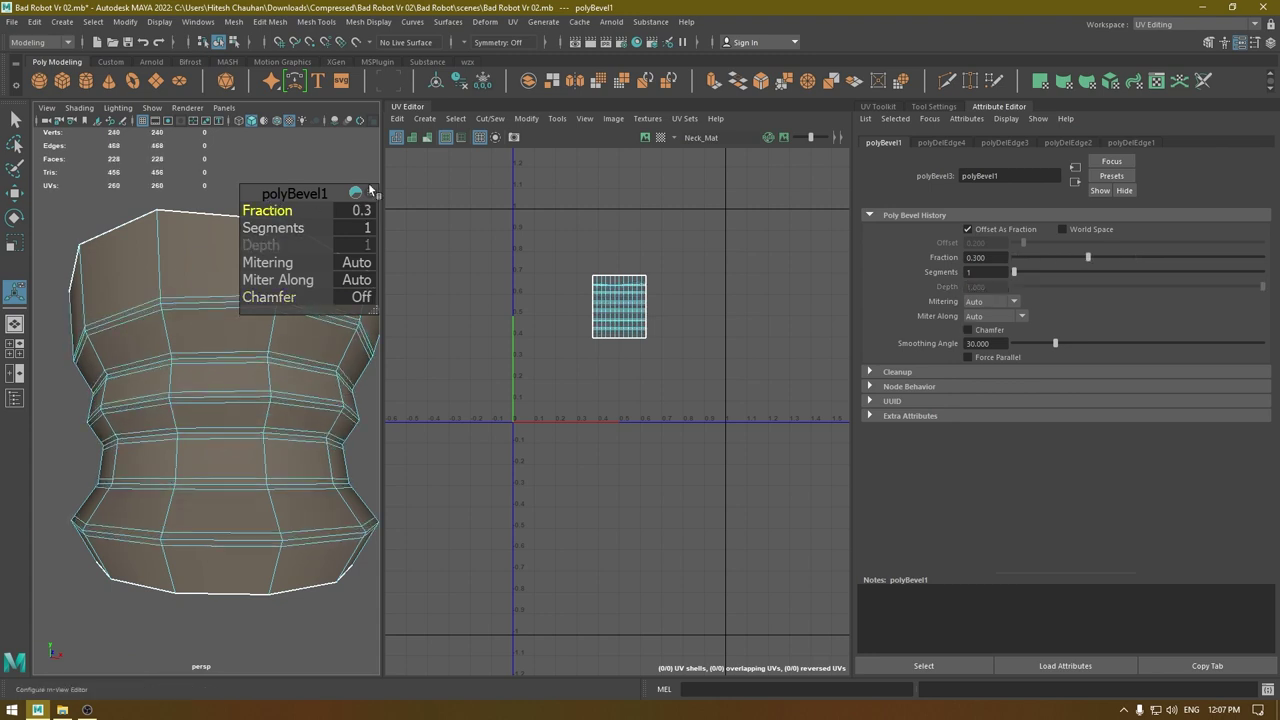
pyautogui.press('w')
# Check the beveled neck in object mode with smooth mesh preview, ending in the unsmoothed display.
pyautogui.moveTo(210, 264); pyautogui.dragTo(277, 246, button='right')
pyautogui.press('3')
pyautogui.click(331, 192)
pyautogui.scroll(-5, 275, 463)
pyautogui.keyDown('alt'); pyautogui.moveTo(268, 460); pyautogui.dragTo(246, 437); pyautogui.keyUp('alt')
pyautogui.scroll(2, 246, 435)
pyautogui.keyDown('alt'); pyautogui.moveTo(246, 435); pyautogui.dragTo(209, 457, button='middle'); pyautogui.keyUp('alt')
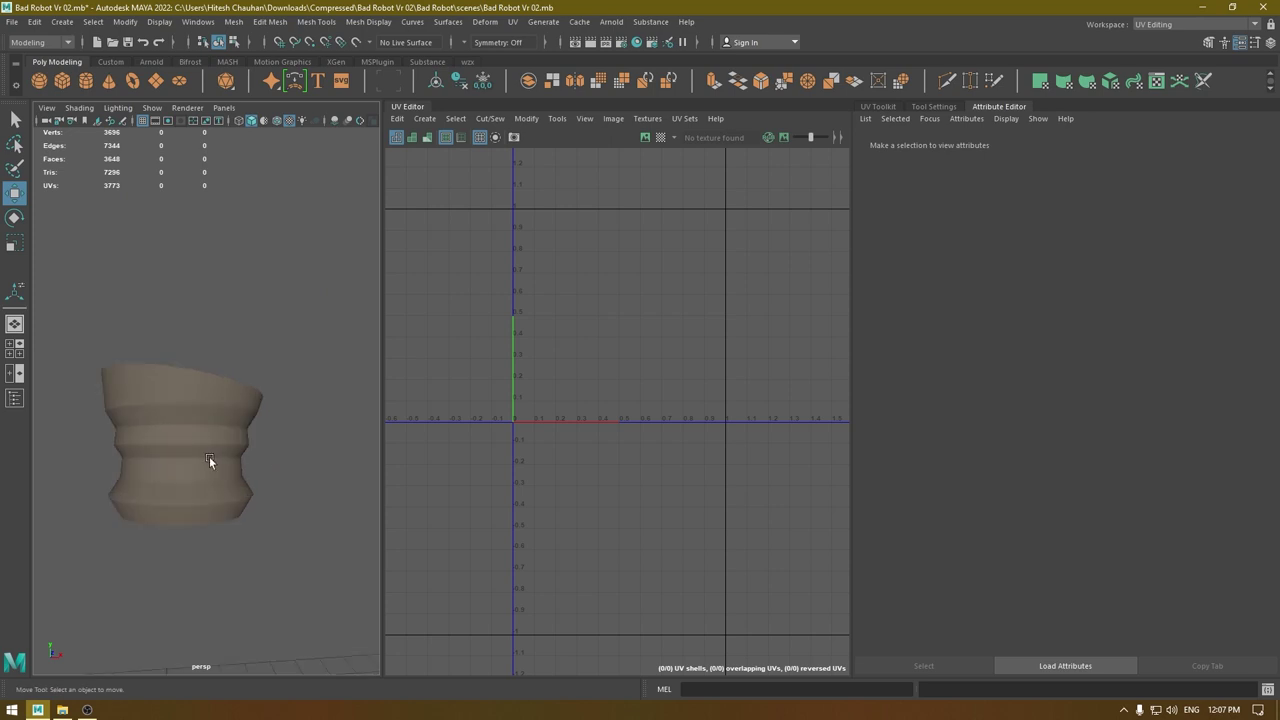
pyautogui.moveTo(209, 457); pyautogui.dragTo(268, 489)
pyautogui.scroll(3, 190, 488)
pyautogui.press('1')
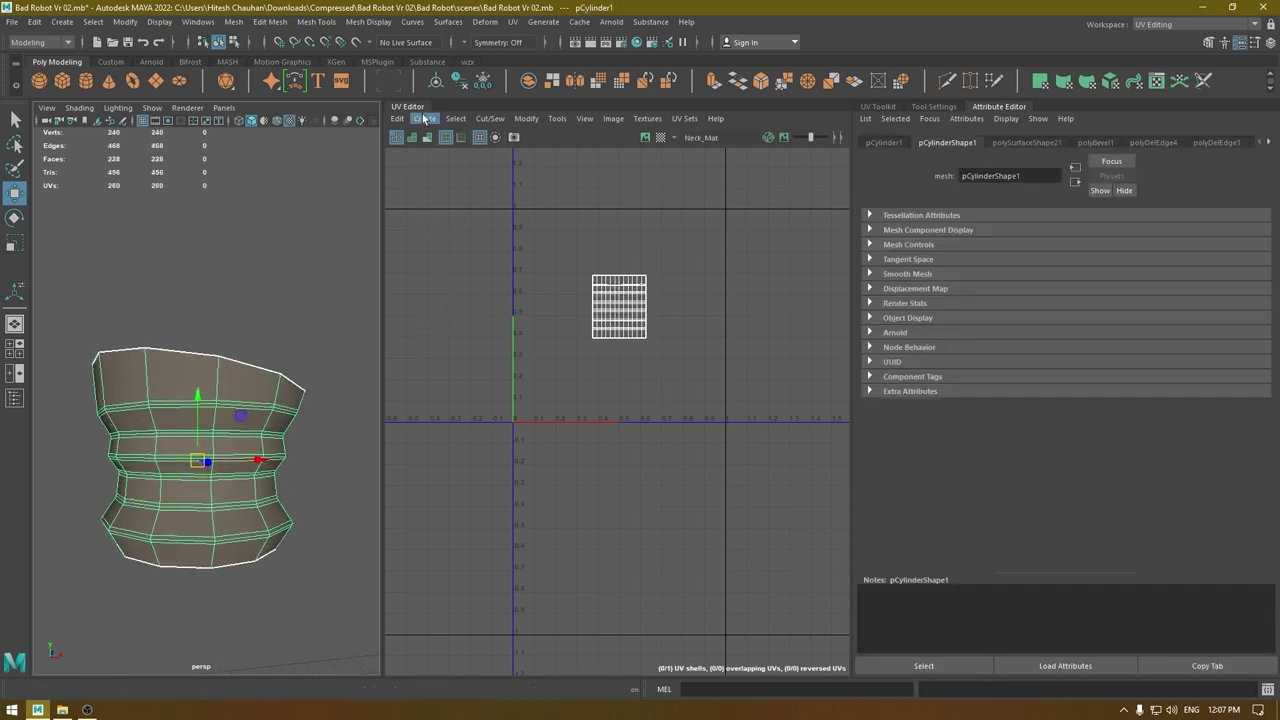
# Apply a cylindrical UV projection to the whole neck.
pyautogui.click(426, 108)
pyautogui.keyDown('alt'); pyautogui.moveTo(222, 400); pyautogui.dragTo(200, 376); pyautogui.keyUp('alt')
pyautogui.keyDown('alt'); pyautogui.moveTo(200, 376); pyautogui.dragTo(228, 376, button='right'); pyautogui.keyUp('alt')
pyautogui.keyDown('alt'); pyautogui.moveTo(228, 376); pyautogui.dragTo(229, 397); pyautogui.keyUp('alt')
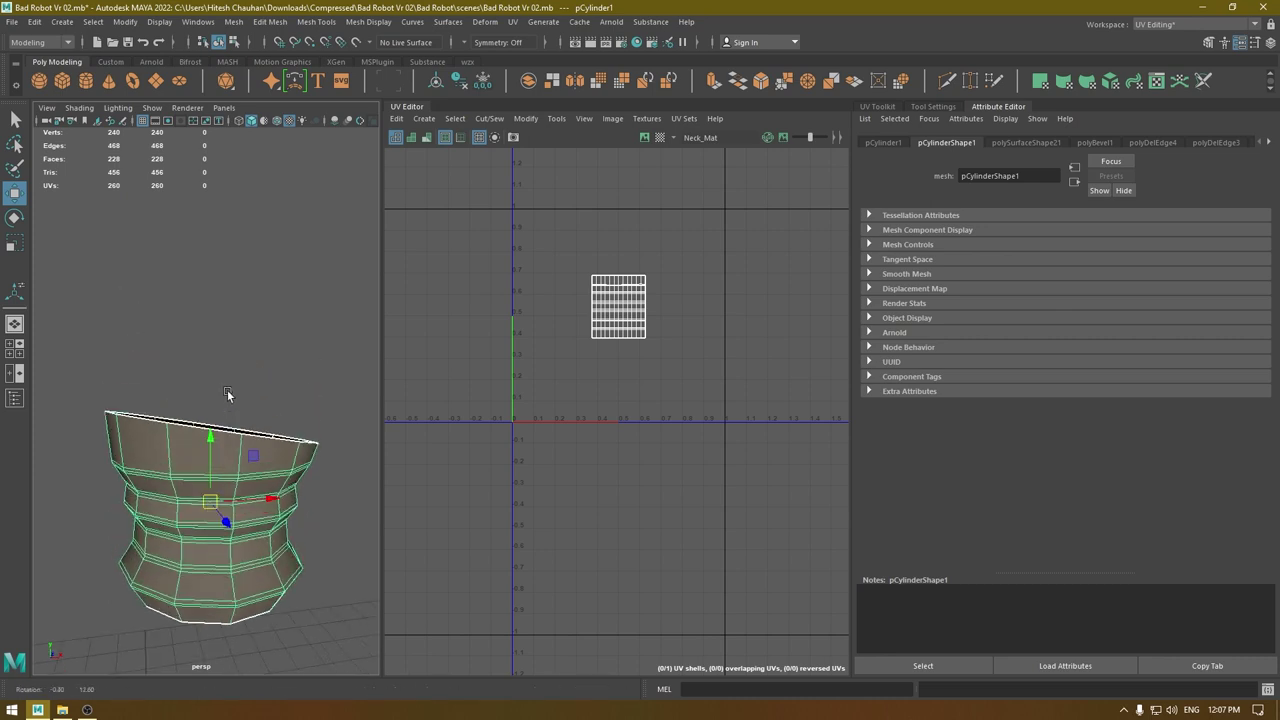
pyautogui.keyDown('alt'); pyautogui.moveTo(229, 397); pyautogui.dragTo(240, 370, button='middle'); pyautogui.keyUp('alt')
pyautogui.click(420, 125)
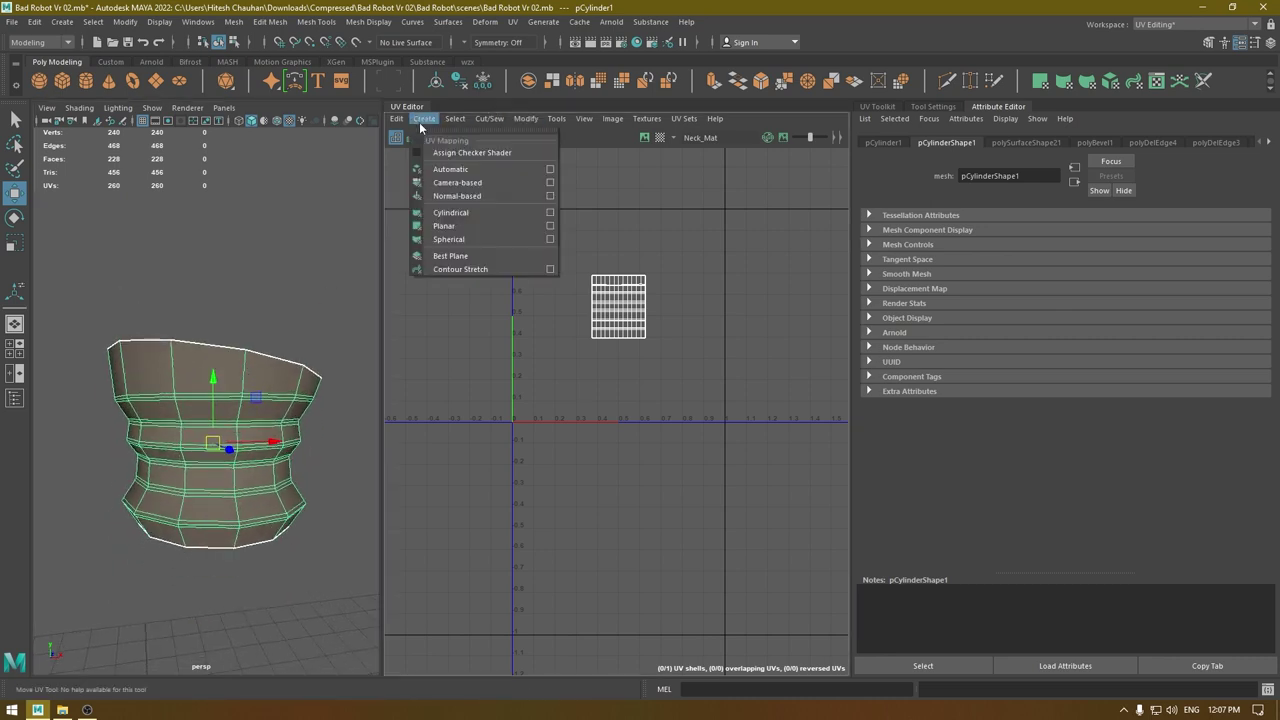
pyautogui.click(495, 207)
pyautogui.keyDown('alt'); pyautogui.moveTo(331, 310); pyautogui.dragTo(266, 392); pyautogui.keyUp('alt')
pyautogui.press('w')
# Unfold the neck's UV shell and deselect it.
pyautogui.moveTo(694, 227); pyautogui.dragTo(602, 203, button='right')
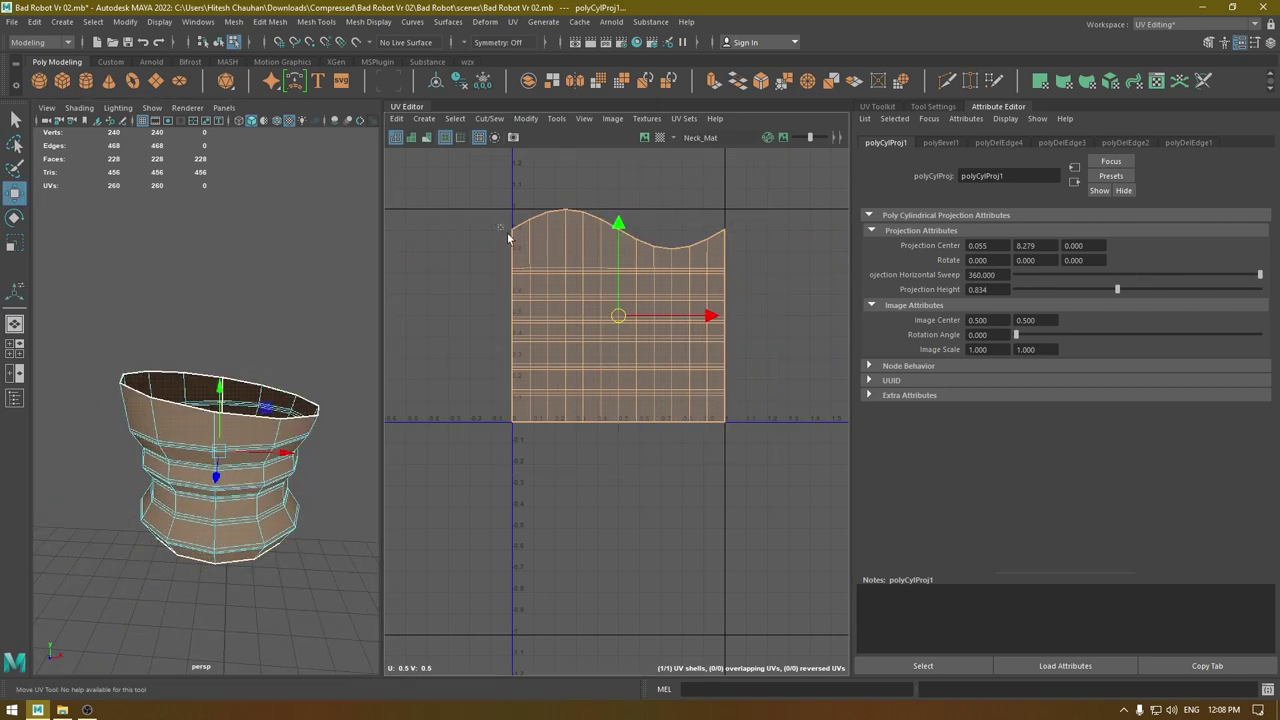
pyautogui.click(640, 286)
pyautogui.keyDown('shift'); pyautogui.moveTo(659, 291); pyautogui.dragTo(388, 312, button='right'); pyautogui.keyUp('shift')
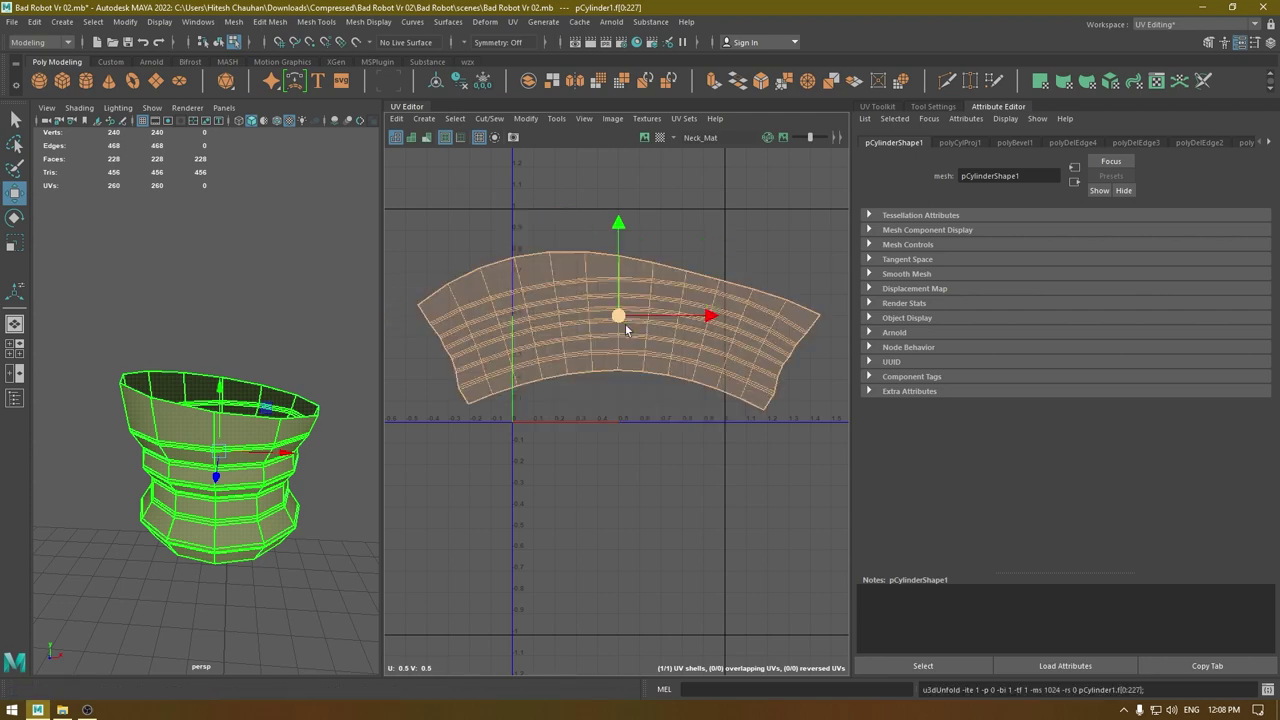
pyautogui.click(706, 254)
pyautogui.keyDown('alt'); pyautogui.moveTo(246, 440); pyautogui.dragTo(300, 382); pyautogui.keyUp('alt')
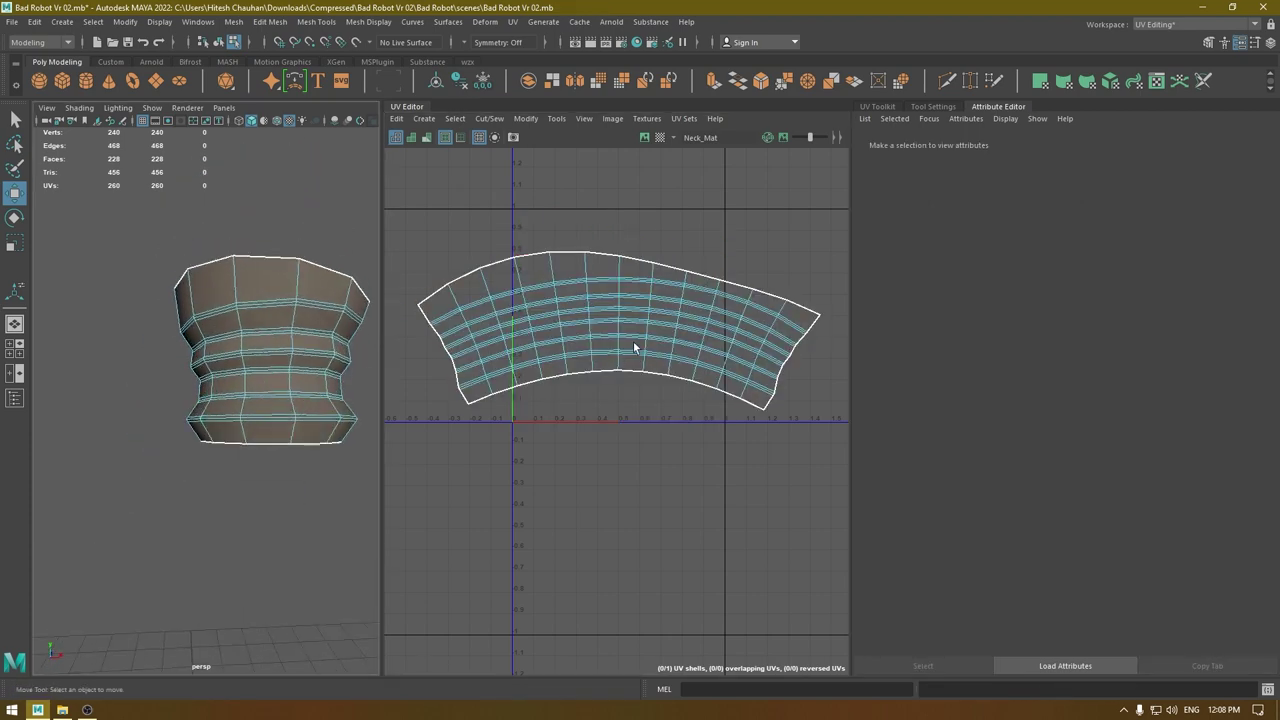
# Select all UVs of the unfolded neck shell and straighten them.
pyautogui.click(633, 341)
pyautogui.moveTo(661, 308); pyautogui.dragTo(616, 303, button='right')
pyautogui.click(616, 303)
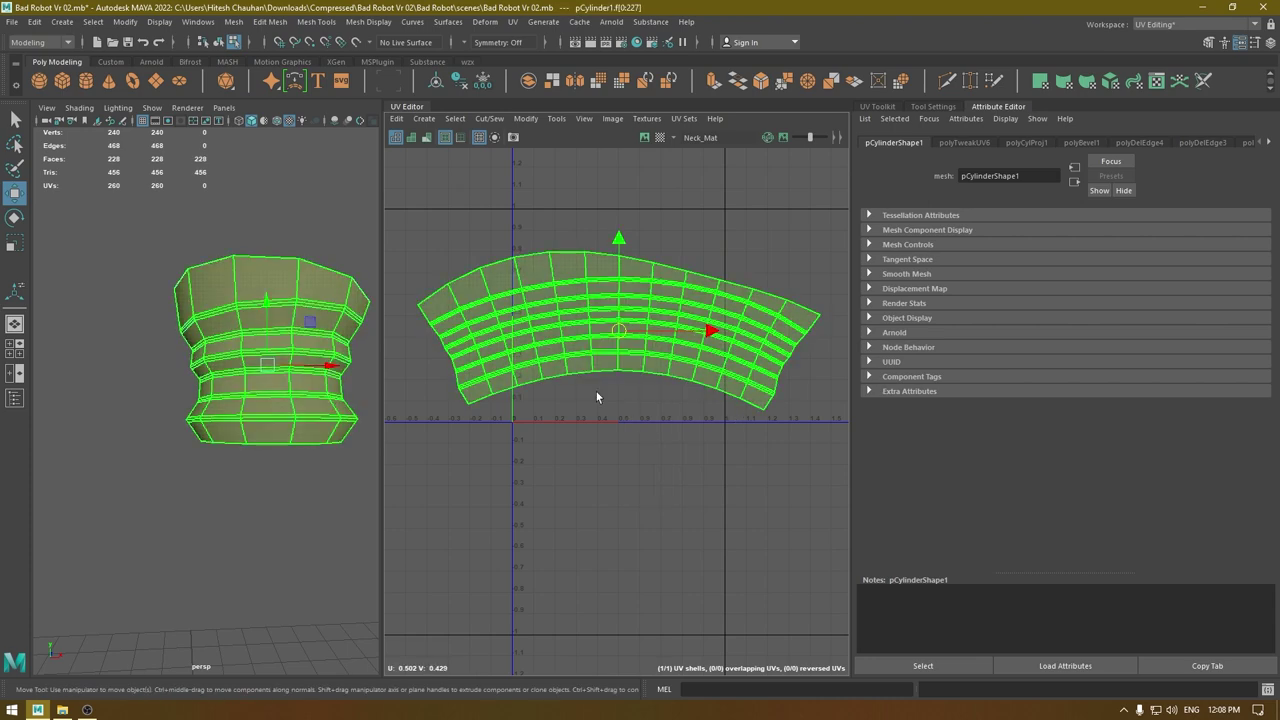
pyautogui.scroll(-2, 598, 398)
pyautogui.keyDown('alt'); pyautogui.moveTo(208, 374); pyautogui.dragTo(230, 448); pyautogui.keyUp('alt')
pyautogui.keyDown('alt'); pyautogui.moveTo(636, 370); pyautogui.dragTo(580, 362, button='middle'); pyautogui.keyUp('alt')
pyautogui.scroll(-1, 555, 364)
pyautogui.keyDown('alt'); pyautogui.moveTo(585, 352); pyautogui.dragTo(663, 354, button='right'); pyautogui.keyUp('alt')
pyautogui.rightClick(571, 353)
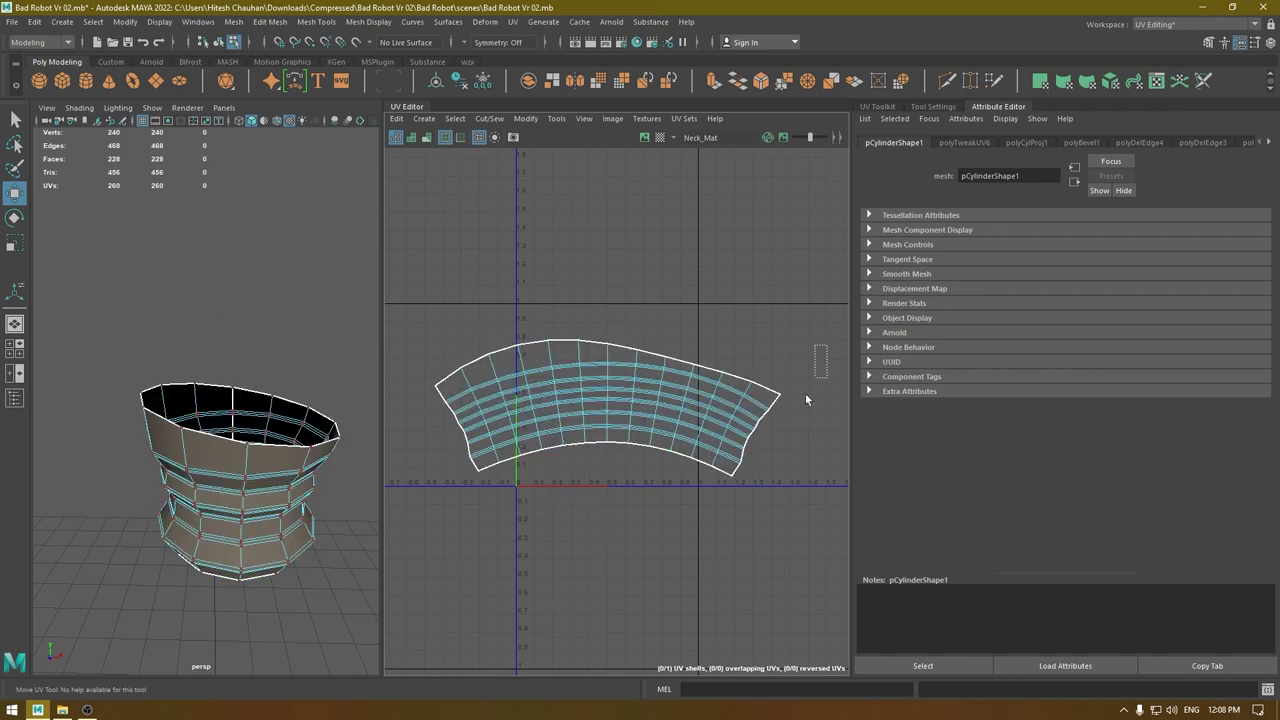
pyautogui.moveTo(806, 399); pyautogui.dragTo(313, 624)
pyautogui.moveTo(421, 297); pyautogui.dragTo(852, 652)
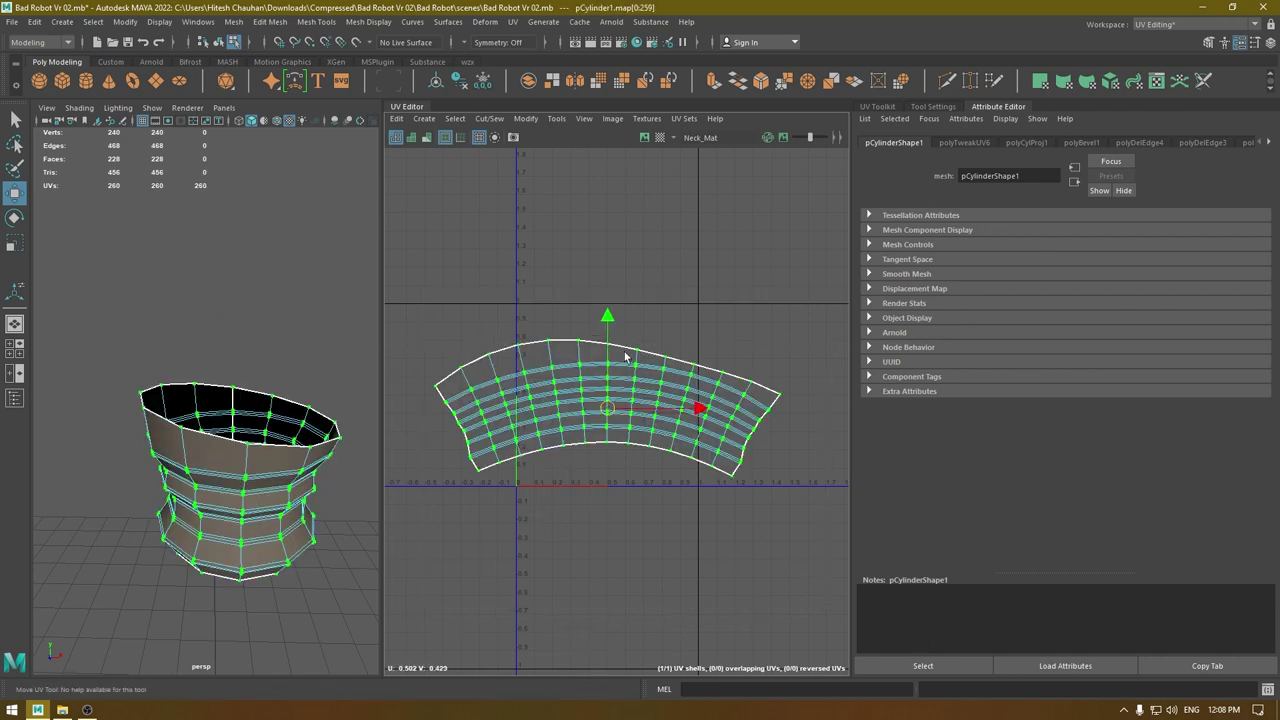
pyautogui.keyDown('shift'); pyautogui.rightClick(625, 355); pyautogui.keyUp('shift')
pyautogui.keyDown('shift'); pyautogui.moveTo(627, 354); pyautogui.dragTo(673, 296, button='right'); pyautogui.keyUp('shift')
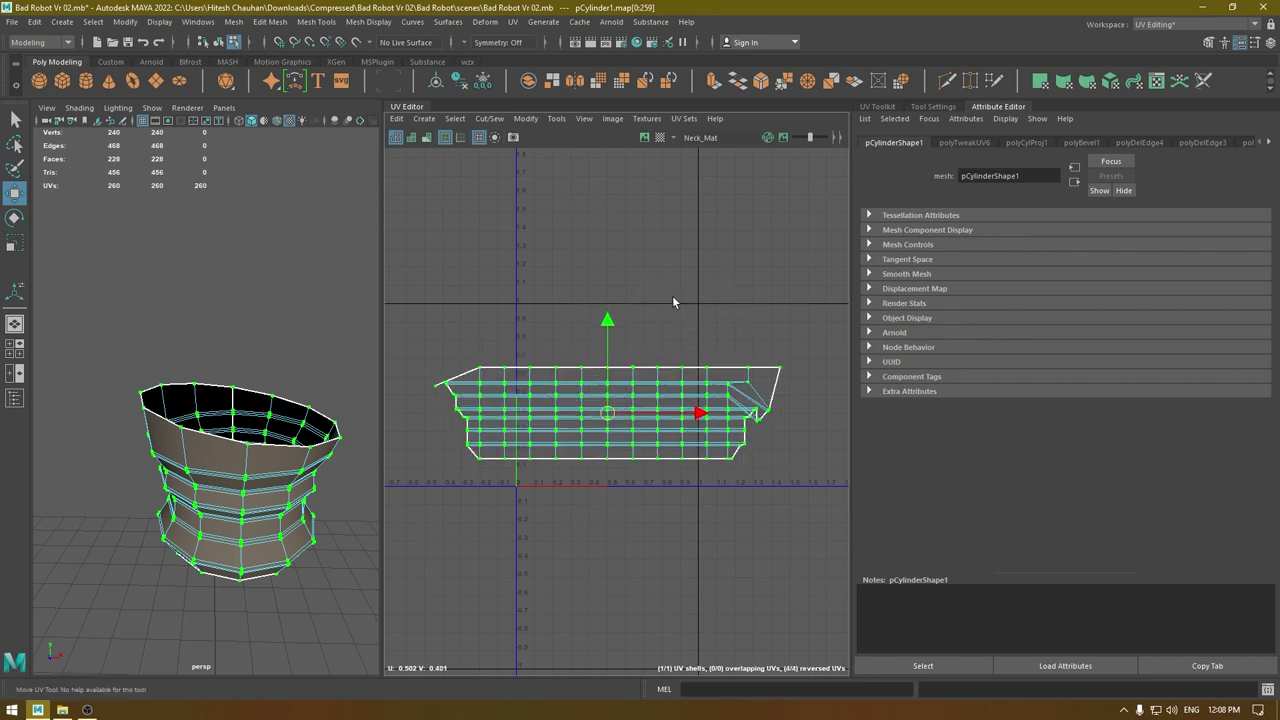
pyautogui.scroll(1, 726, 411)
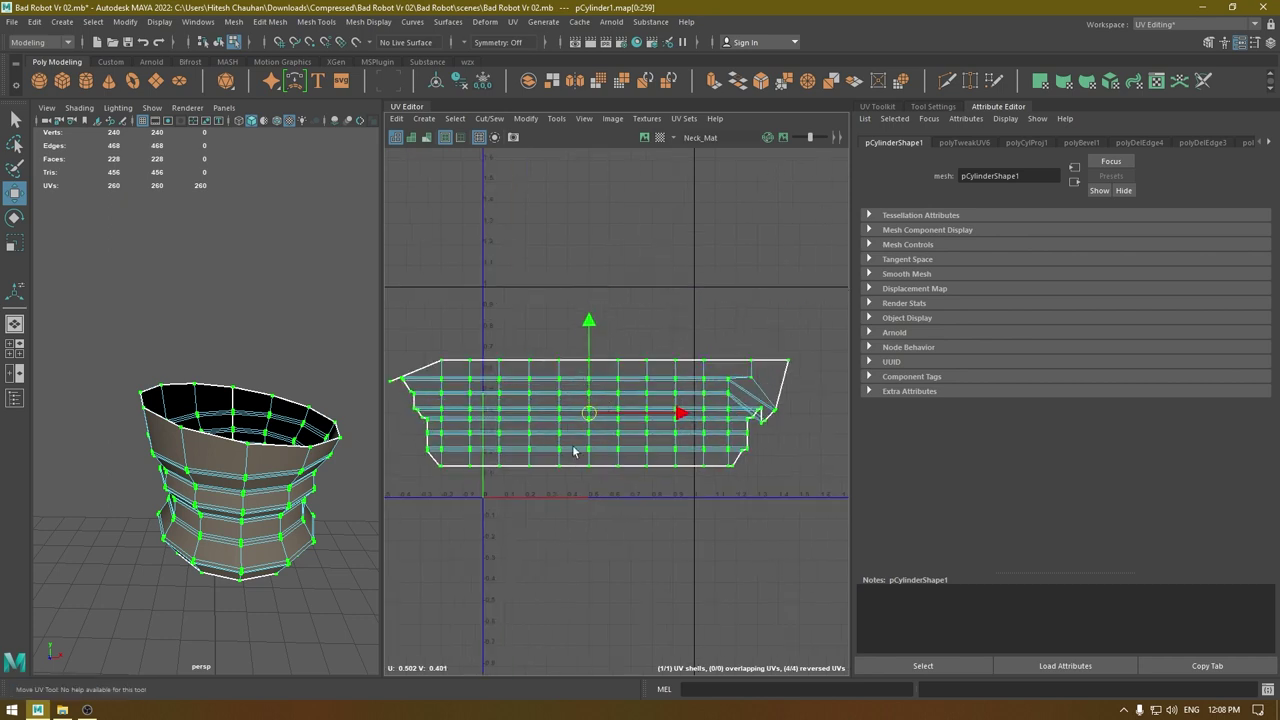
# Smooth the border UVs along the left end of the neck shell and unfold them.
pyautogui.keyDown('alt'); pyautogui.moveTo(552, 454); pyautogui.dragTo(723, 444, button='middle'); pyautogui.keyUp('alt')
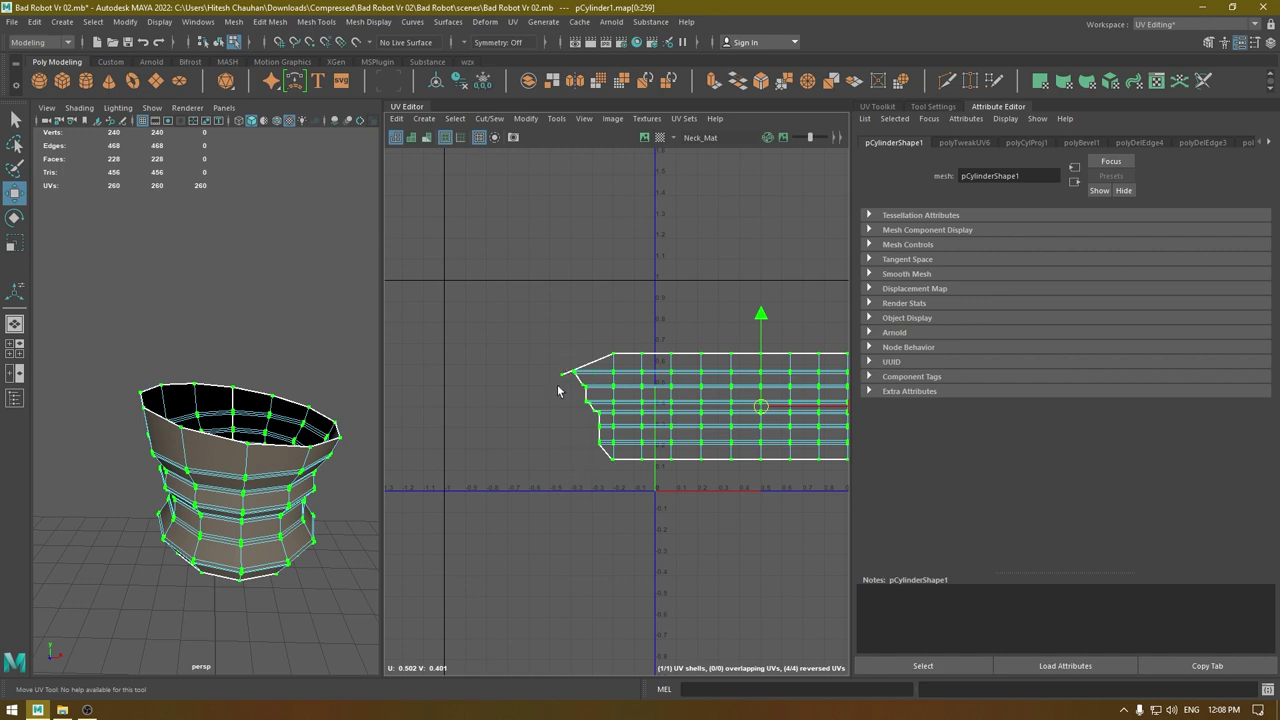
pyautogui.moveTo(558, 386); pyautogui.dragTo(594, 382, button='right')
pyautogui.moveTo(621, 506); pyautogui.dragTo(605, 505)
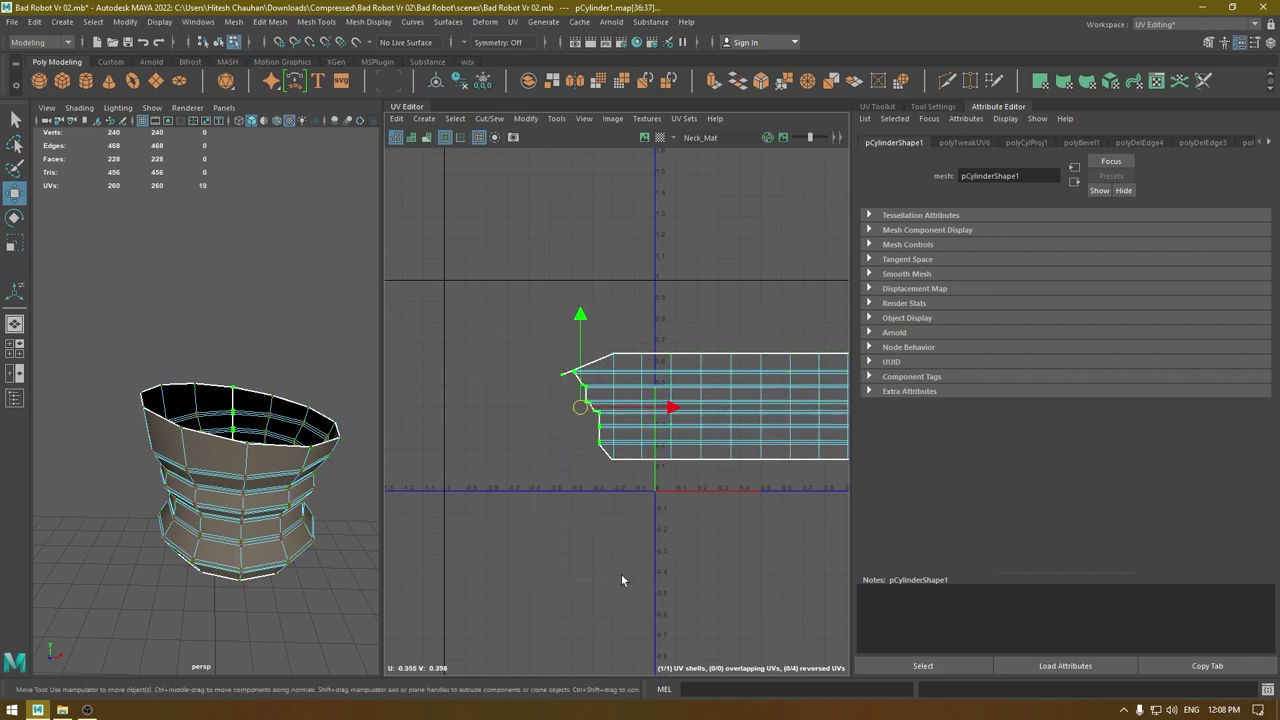
pyautogui.click(533, 121)
pyautogui.moveTo(560, 121)
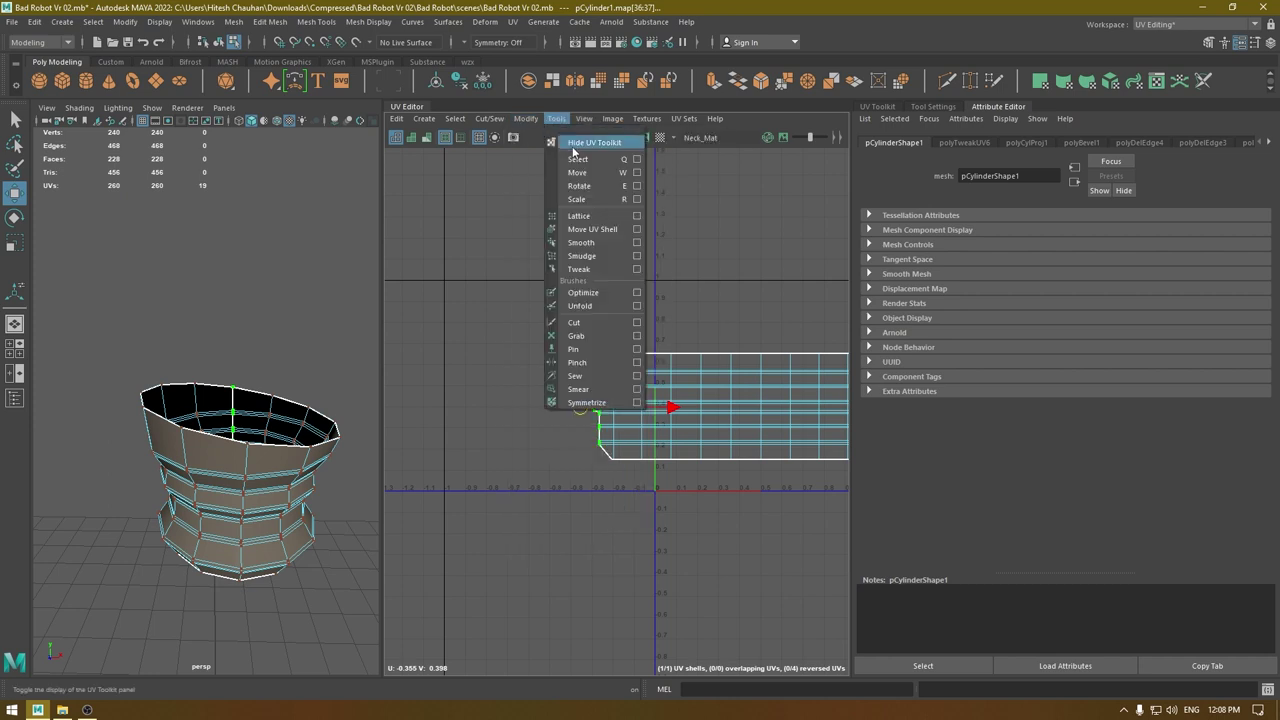
pyautogui.click(583, 243)
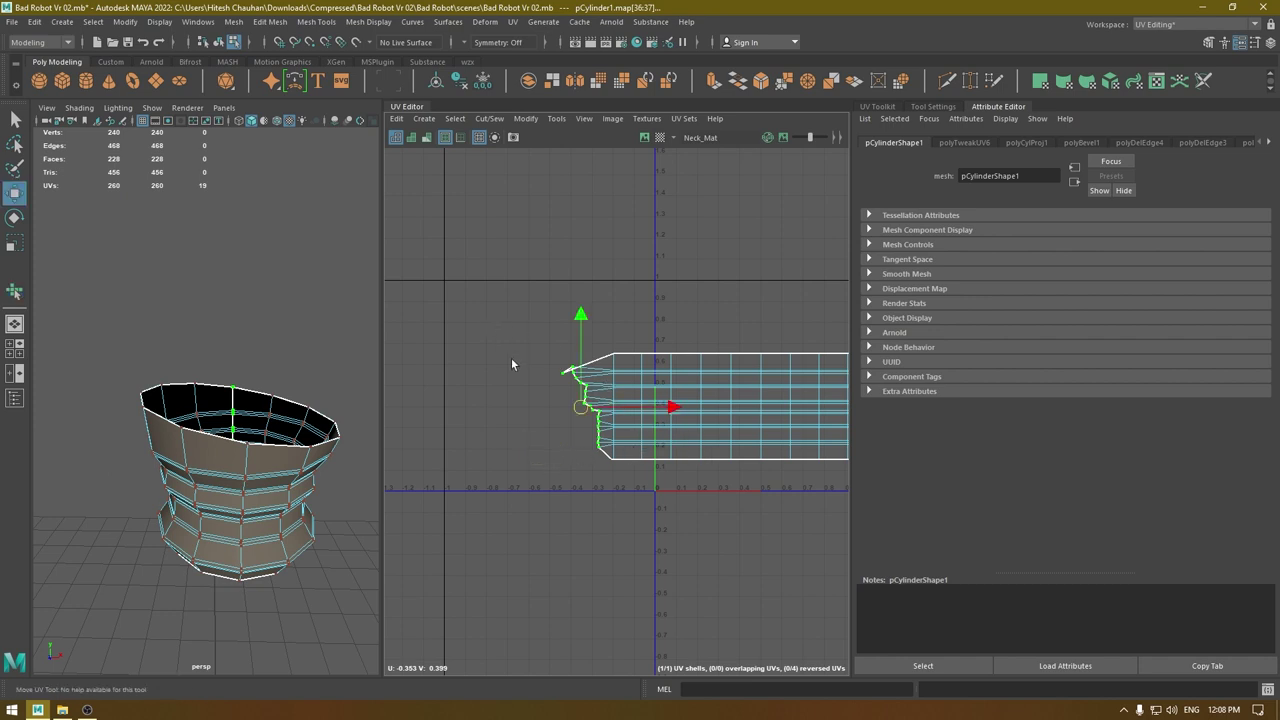
pyautogui.keyDown('shift'); pyautogui.moveTo(520, 366); pyautogui.dragTo(254, 360, button='right'); pyautogui.keyUp('shift')
# Select the jagged border UVs along the right end of the neck shell and unfold them.
pyautogui.keyDown('alt'); pyautogui.moveTo(675, 465); pyautogui.dragTo(253, 422, button='middle'); pyautogui.keyUp('alt')
pyautogui.keyDown('alt'); pyautogui.moveTo(571, 394); pyautogui.dragTo(642, 389, button='middle'); pyautogui.keyUp('alt')
pyautogui.moveTo(673, 287); pyautogui.dragTo(647, 372)
pyautogui.moveTo(587, 427); pyautogui.dragTo(590, 436)
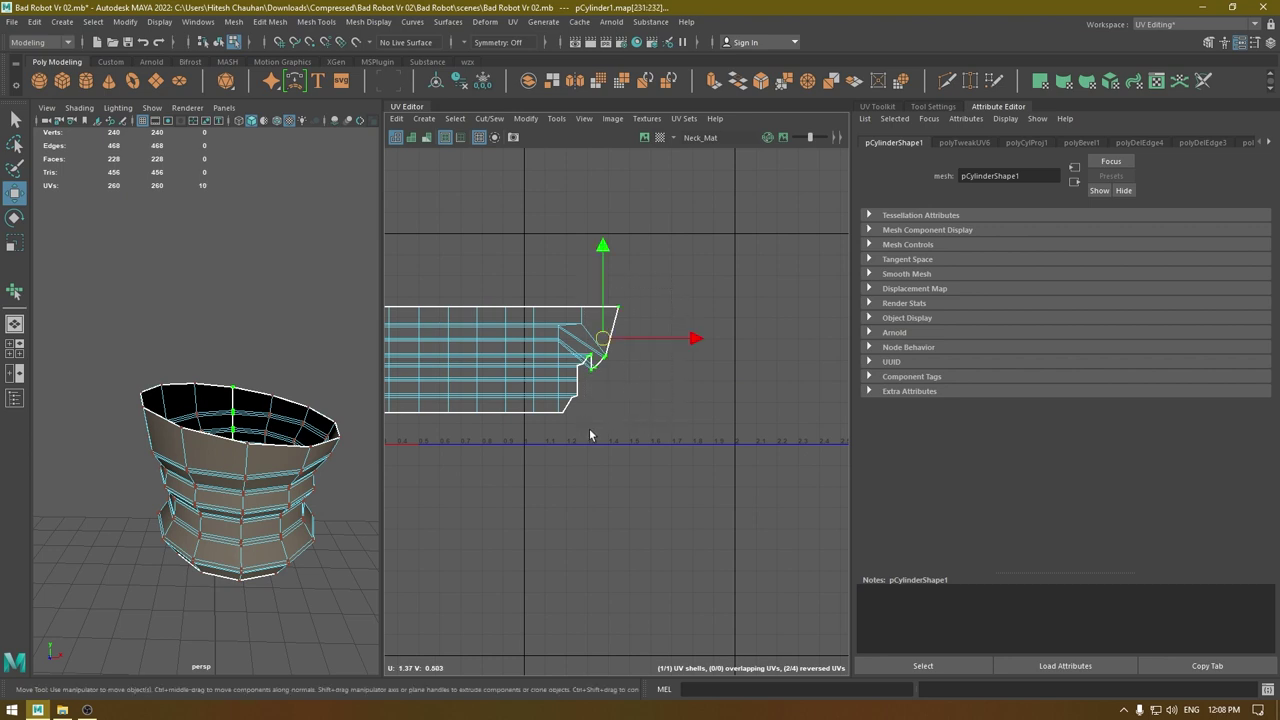
pyautogui.keyDown('shift'); pyautogui.moveTo(580, 373); pyautogui.dragTo(560, 389); pyautogui.keyUp('shift')
pyautogui.keyDown('shift'); pyautogui.moveTo(597, 390); pyautogui.dragTo(396, 398, button='right'); pyautogui.keyUp('shift')
pyautogui.keyDown('alt'); pyautogui.moveTo(654, 421); pyautogui.dragTo(746, 418, button='middle'); pyautogui.keyUp('alt')
pyautogui.keyDown('alt'); pyautogui.moveTo(663, 339); pyautogui.dragTo(729, 345, button='middle'); pyautogui.keyUp('alt')
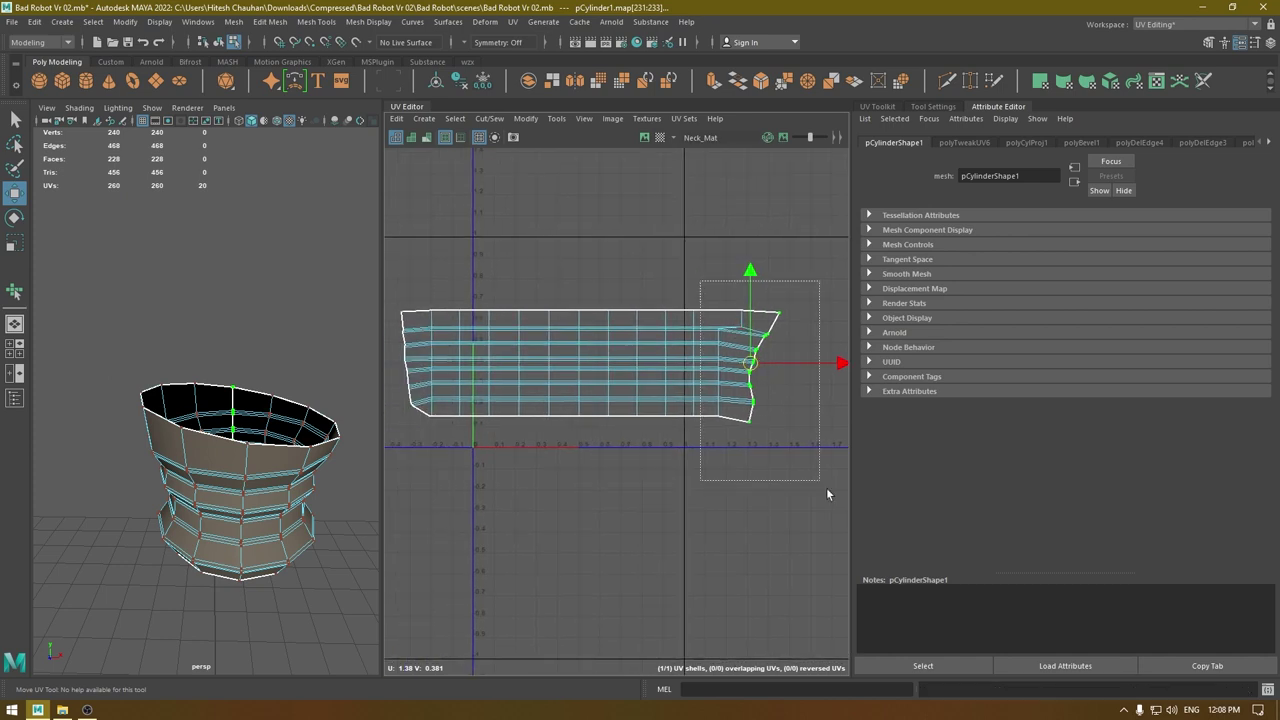
# Unfold a wider band of UVs at the right end of the neck shell, and likewise at the left end.
pyautogui.moveTo(826, 488); pyautogui.dragTo(826, 488)
pyautogui.keyDown('shift'); pyautogui.moveTo(749, 276); pyautogui.dragTo(416, 281, button='right'); pyautogui.keyUp('shift')
pyautogui.keyDown('alt'); pyautogui.moveTo(561, 361); pyautogui.dragTo(686, 339, button='middle'); pyautogui.keyUp('alt')
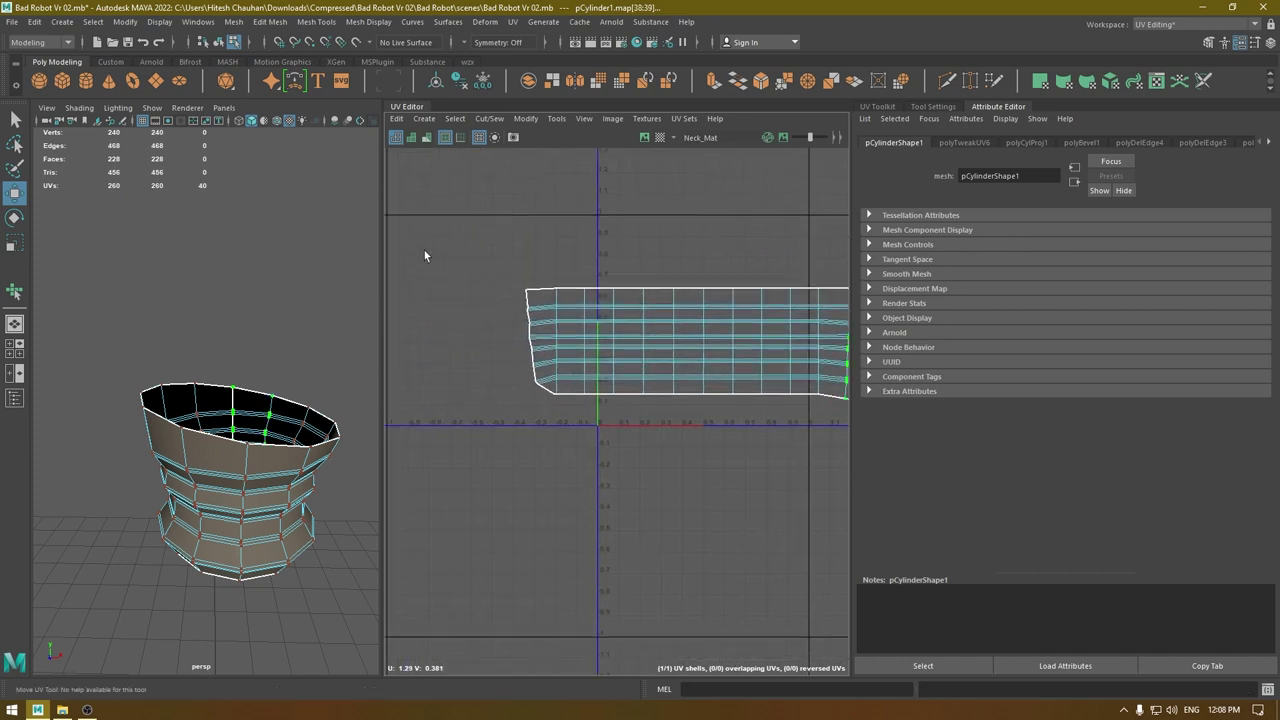
pyautogui.moveTo(561, 449); pyautogui.dragTo(561, 449)
pyautogui.keyDown('shift'); pyautogui.moveTo(557, 249); pyautogui.dragTo(271, 258, button='right'); pyautogui.keyUp('shift')
# Select the whole neck UV shell and apply the checker map to check its texture distribution.
pyautogui.keyDown('alt'); pyautogui.moveTo(651, 363); pyautogui.dragTo(592, 345, button='middle'); pyautogui.keyUp('alt')
pyautogui.scroll(-1, 589, 327)
pyautogui.moveTo(675, 269); pyautogui.dragTo(626, 250, button='right')
pyautogui.click(622, 307)
pyautogui.click(660, 138)
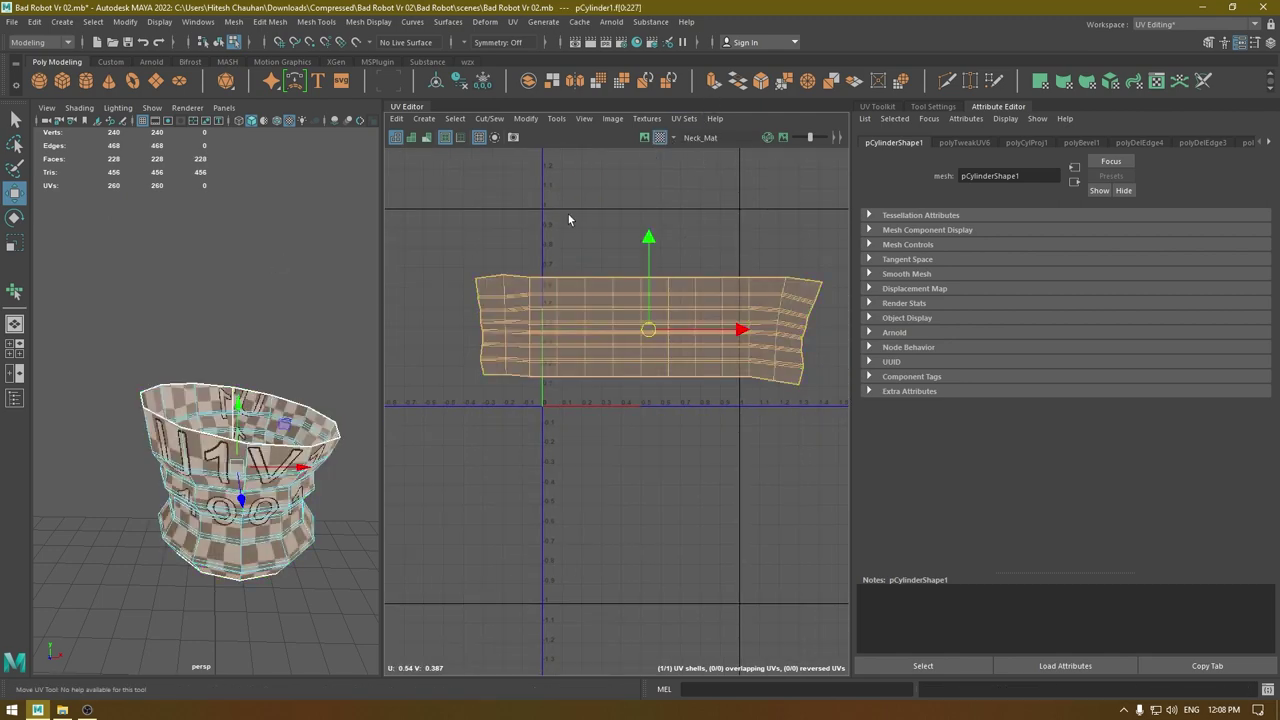
pyautogui.keyDown('alt'); pyautogui.moveTo(319, 402); pyautogui.dragTo(319, 386); pyautogui.keyUp('alt')
# Lay out the neck's UV shell inside the 0 to 1 space, try unfolding it again and undo that unfold.
pyautogui.moveTo(640, 293); pyautogui.dragTo(573, 271, button='right')
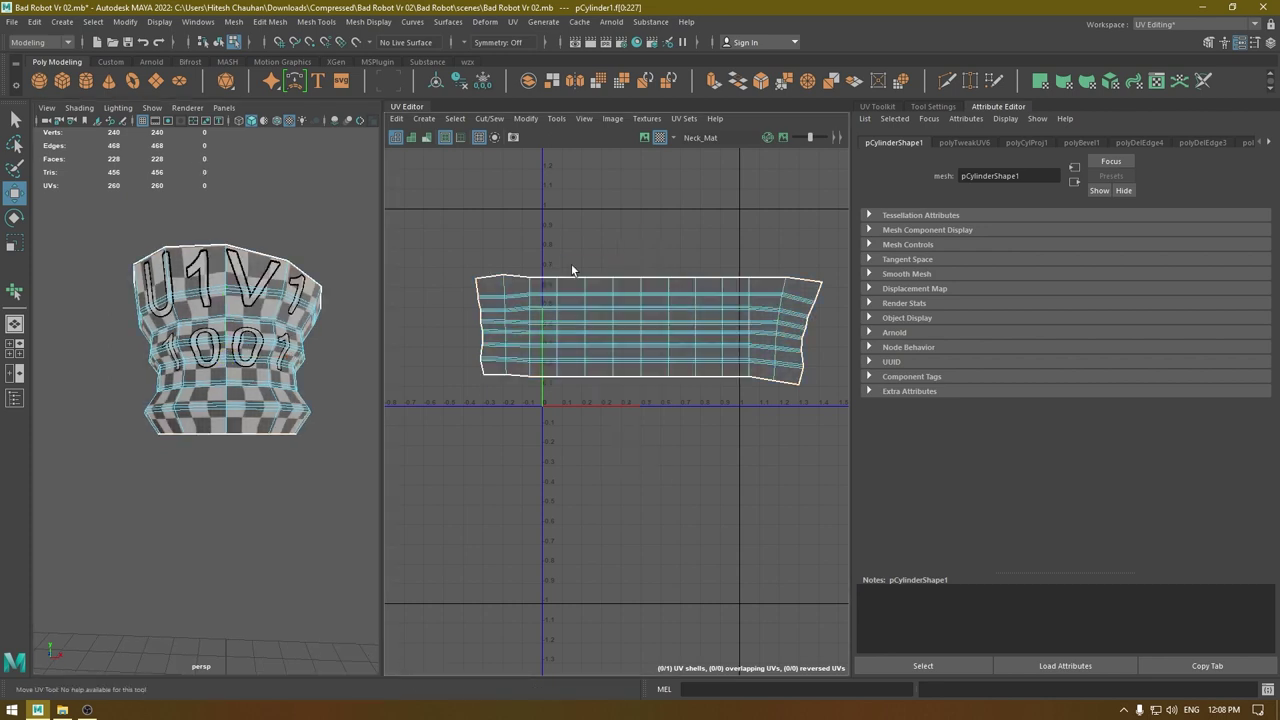
pyautogui.click(612, 303)
pyautogui.keyDown('shift'); pyautogui.moveTo(668, 247); pyautogui.dragTo(466, 305, button='right'); pyautogui.keyUp('shift')
pyautogui.moveTo(184, 395)
pyautogui.keyDown('alt'); pyautogui.mouseDown()
pyautogui.moveTo(188, 407)
pyautogui.moveTo(272, 409)
pyautogui.moveTo(206, 402)
pyautogui.mouseUp(); pyautogui.keyUp('alt')
pyautogui.keyDown('shift'); pyautogui.moveTo(681, 312); pyautogui.dragTo(402, 307, button='right'); pyautogui.keyUp('shift')
pyautogui.hotkey('ctrl', 'z')
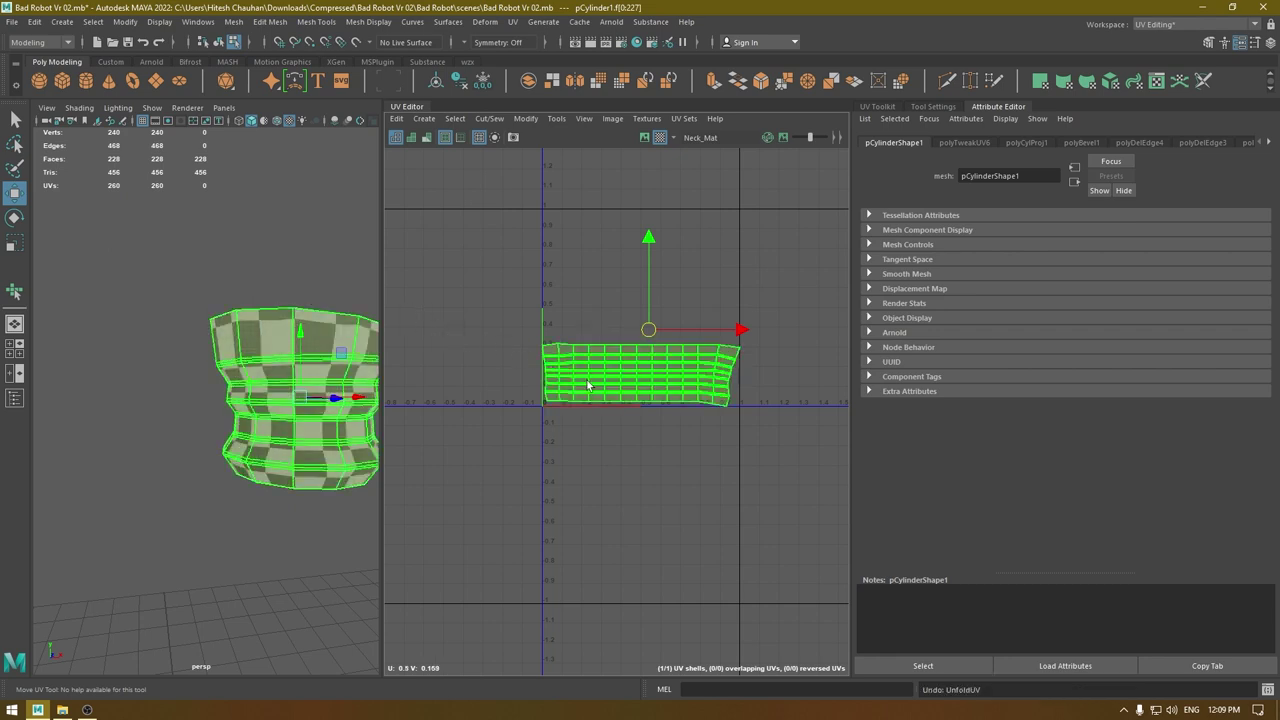
# Move the UVs along the top border of the neck shell slightly upward to even out the checker pattern.
pyautogui.moveTo(278, 398)
pyautogui.keyDown('alt'); pyautogui.mouseDown()
pyautogui.moveTo(276, 354)
pyautogui.moveTo(282, 384)
pyautogui.mouseUp(); pyautogui.keyUp('alt')
pyautogui.keyDown('alt'); pyautogui.moveTo(534, 474); pyautogui.dragTo(642, 494, button='right'); pyautogui.keyUp('alt')
pyautogui.keyDown('alt'); pyautogui.moveTo(642, 494); pyautogui.dragTo(462, 496, button='middle'); pyautogui.keyUp('alt')
pyautogui.keyDown('alt'); pyautogui.moveTo(277, 332); pyautogui.dragTo(287, 331); pyautogui.keyUp('alt')
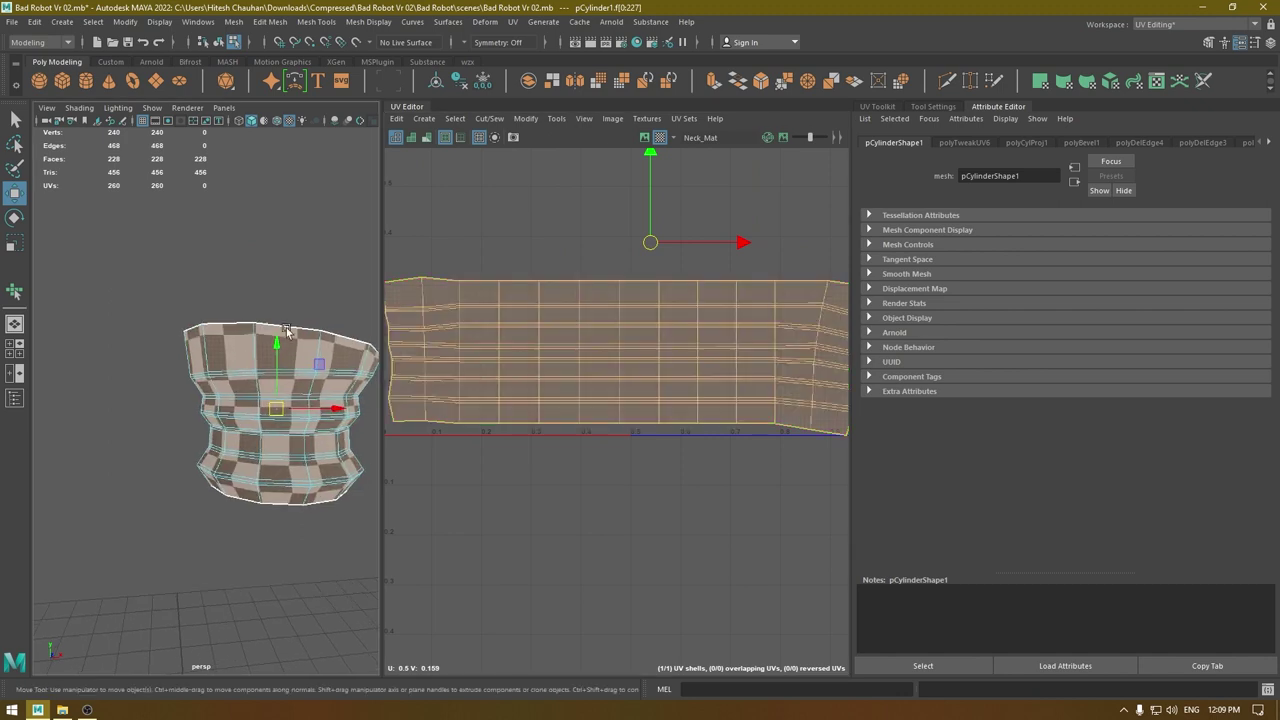
pyautogui.keyDown('alt'); pyautogui.moveTo(573, 314); pyautogui.dragTo(577, 311, button='middle'); pyautogui.keyUp('alt')
pyautogui.moveTo(518, 269); pyautogui.dragTo(597, 285, button='right')
pyautogui.moveTo(857, 310); pyautogui.dragTo(860, 318)
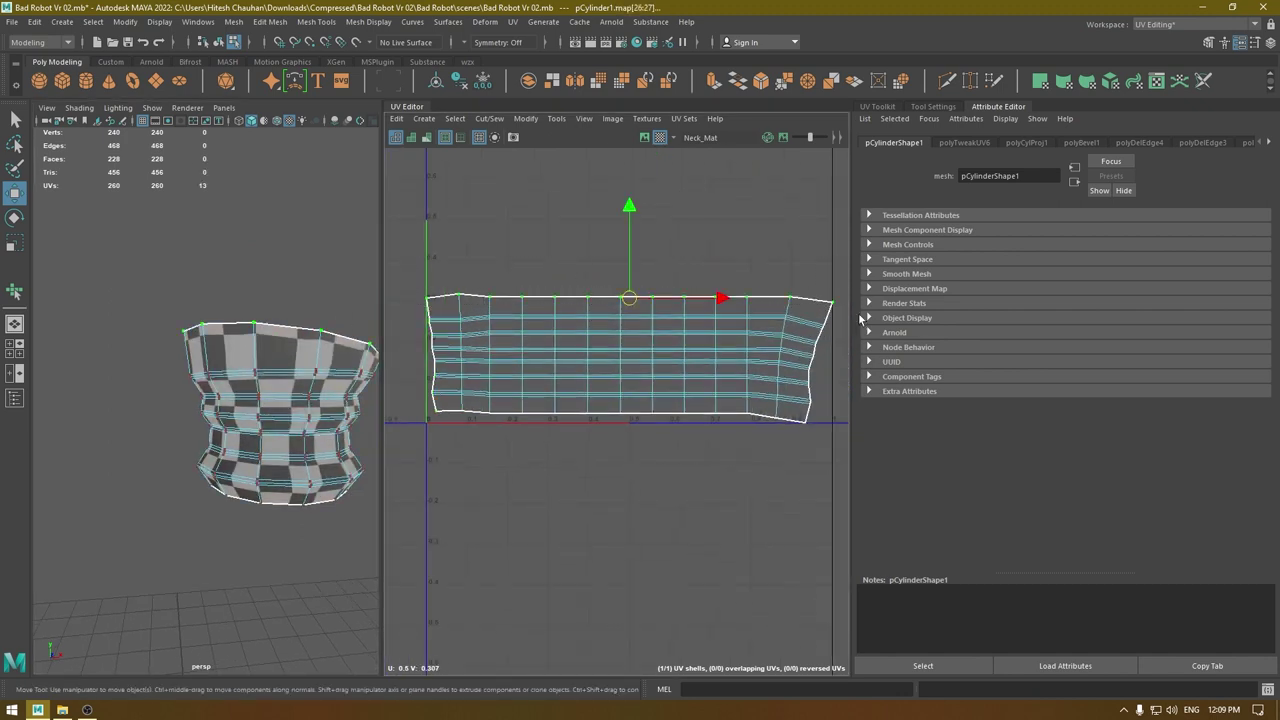
pyautogui.moveTo(628, 206); pyautogui.dragTo(632, 199)
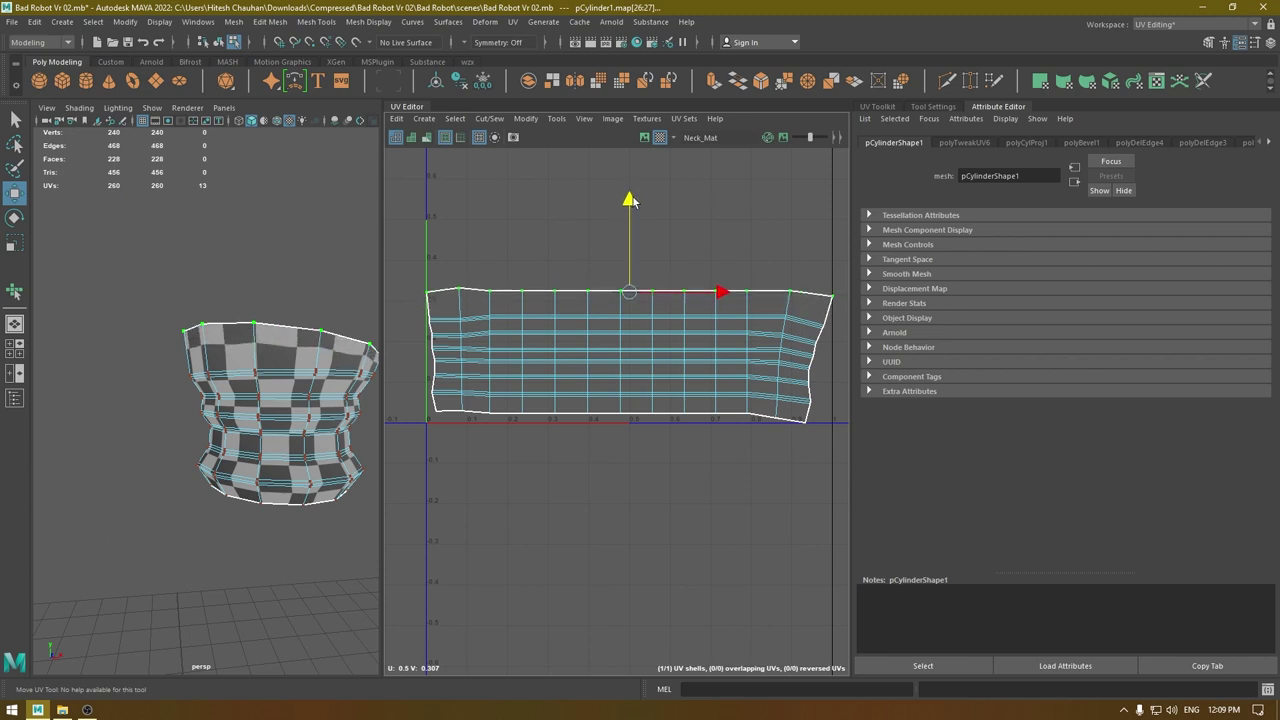
# Select the complete neck UV shell and lay it out in the 0 to 1 space again.
pyautogui.moveTo(634, 203); pyautogui.dragTo(595, 221, button='right')
pyautogui.click(685, 348)
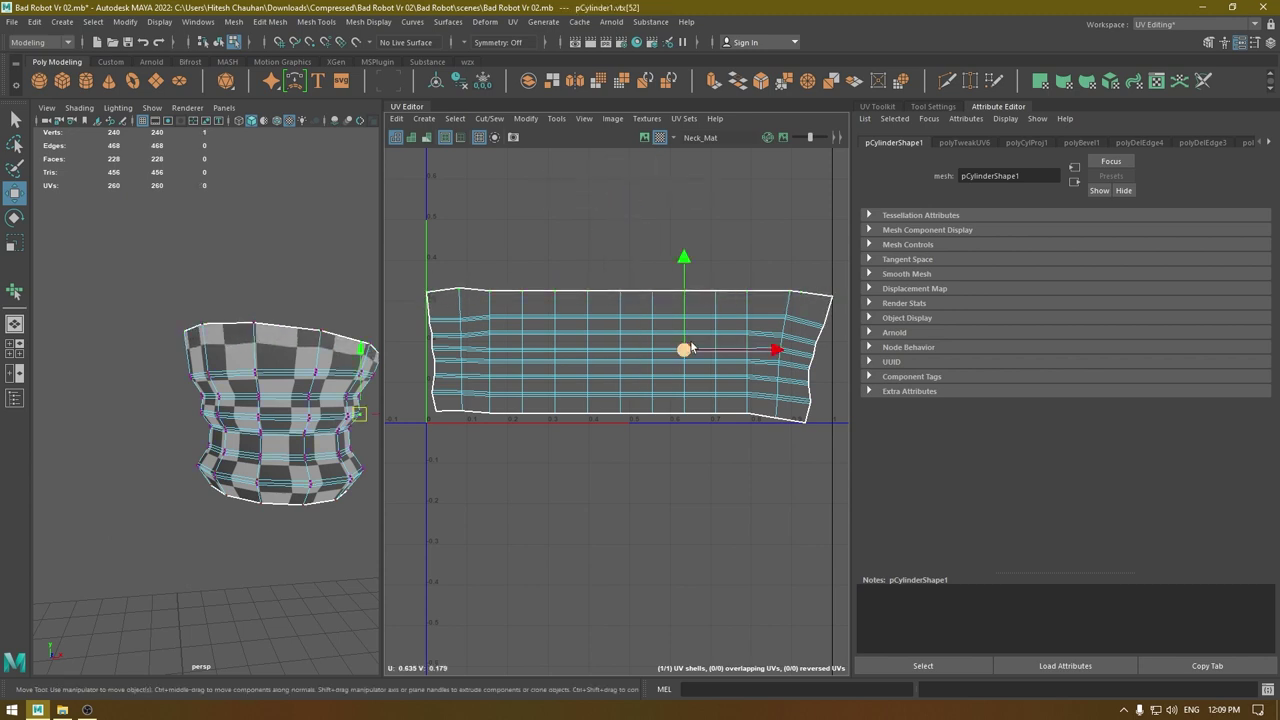
pyautogui.moveTo(700, 349); pyautogui.dragTo(610, 297, button='right')
pyautogui.click(652, 304)
pyautogui.keyDown('shift'); pyautogui.moveTo(688, 269); pyautogui.dragTo(430, 310, button='right'); pyautogui.keyUp('shift')
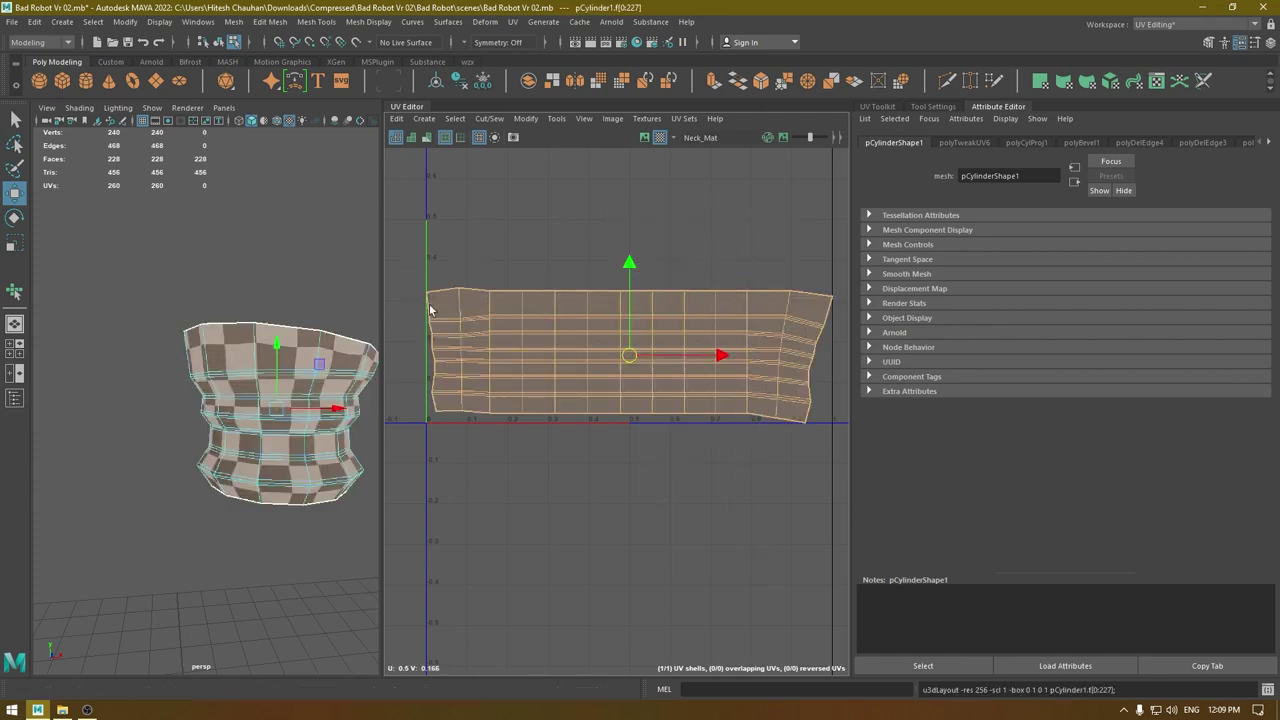
# Return to object mode, show the full robot, and isolate the ringed disc below the neck by hiding everything else.
pyautogui.moveTo(342, 350); pyautogui.dragTo(450, 273, button='right')
pyautogui.hotkey('ctrl', '1')
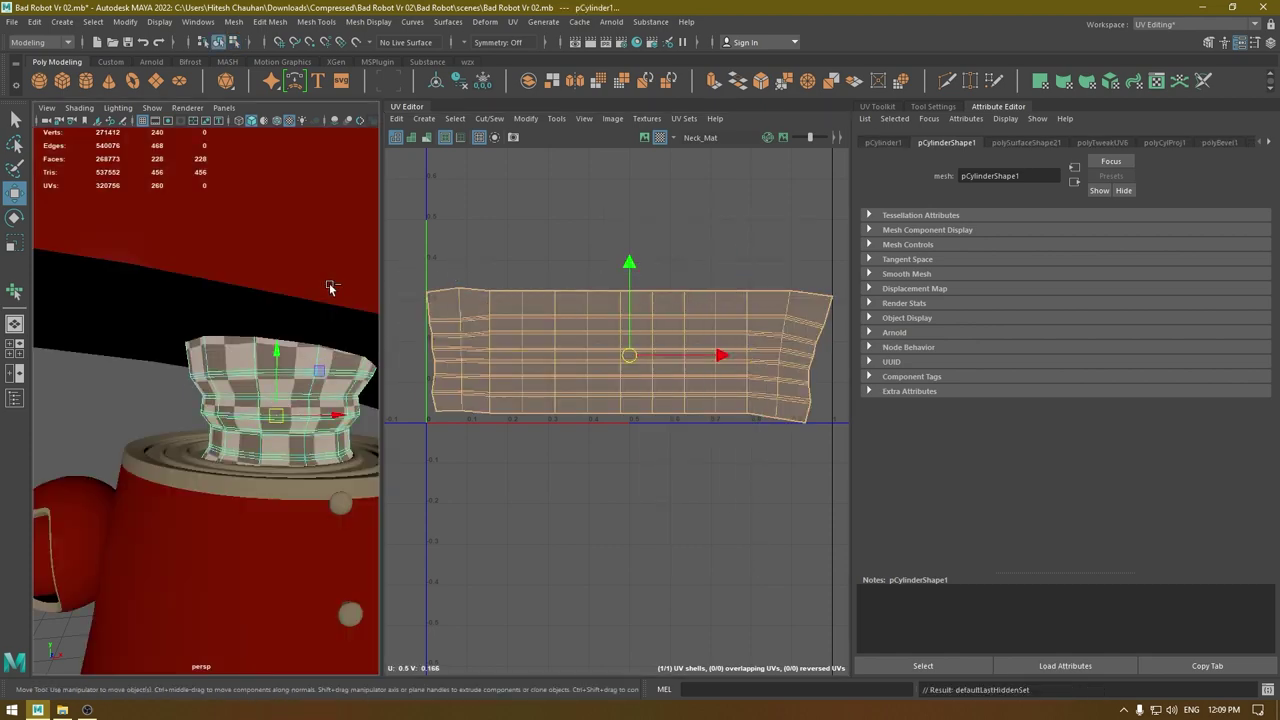
pyautogui.scroll(-7, 282, 452)
pyautogui.click(252, 454)
pyautogui.click(245, 426)
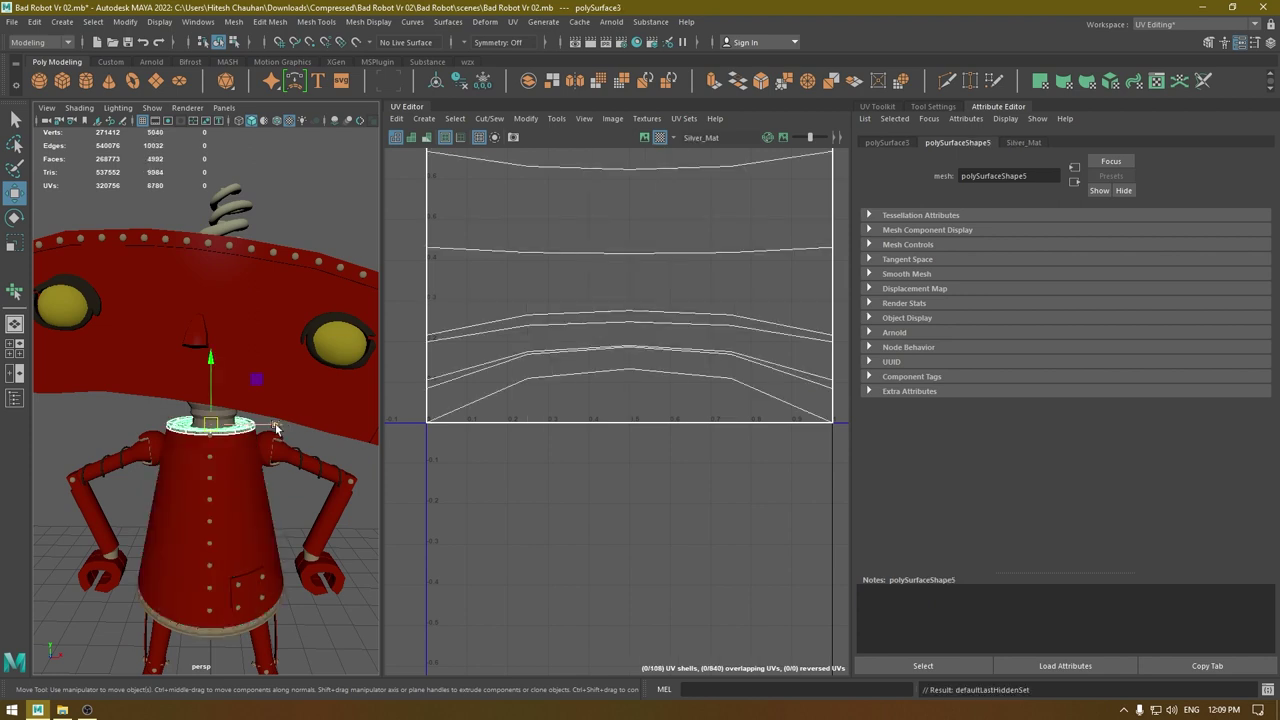
pyautogui.hotkey('alt', 'h')
pyautogui.scroll(6, 279, 423)
pyautogui.keyDown('alt'); pyautogui.moveTo(279, 423); pyautogui.dragTo(248, 459); pyautogui.keyUp('alt')
pyautogui.scroll(3, 262, 494)
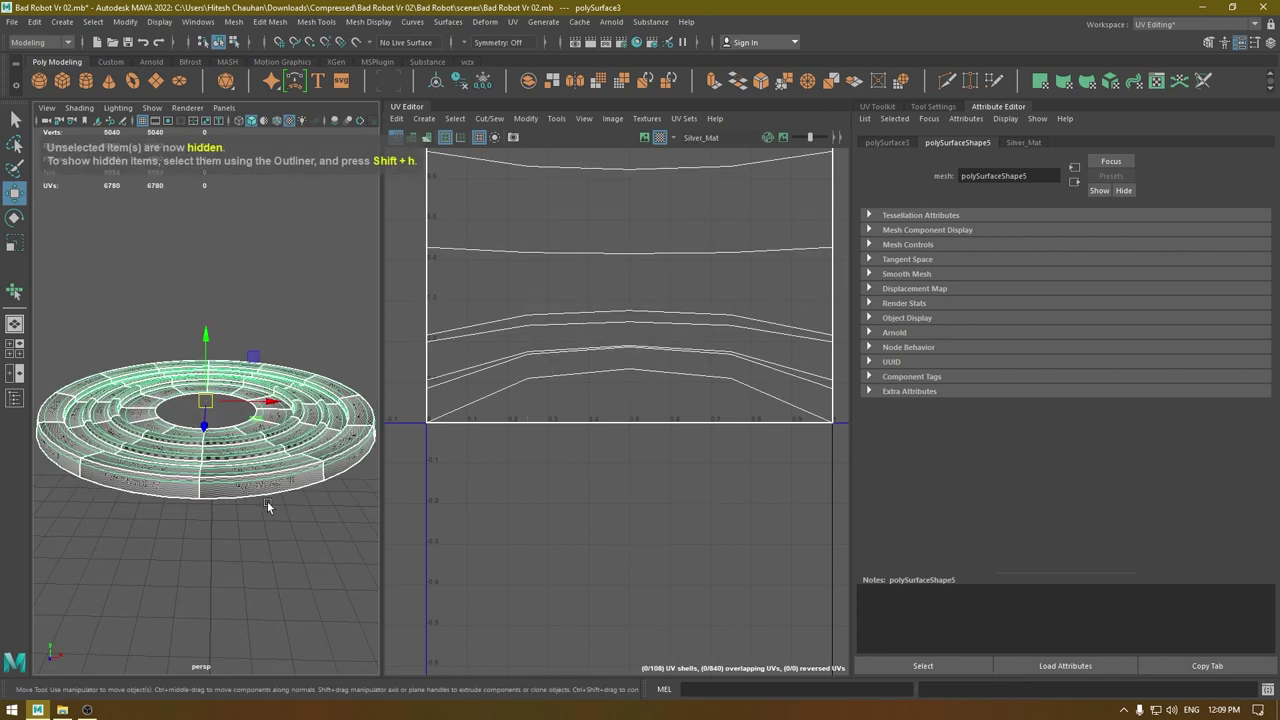
# Turn off the checker map and show the ringed disc without smooth preview, framed in the view.
pyautogui.press('q')
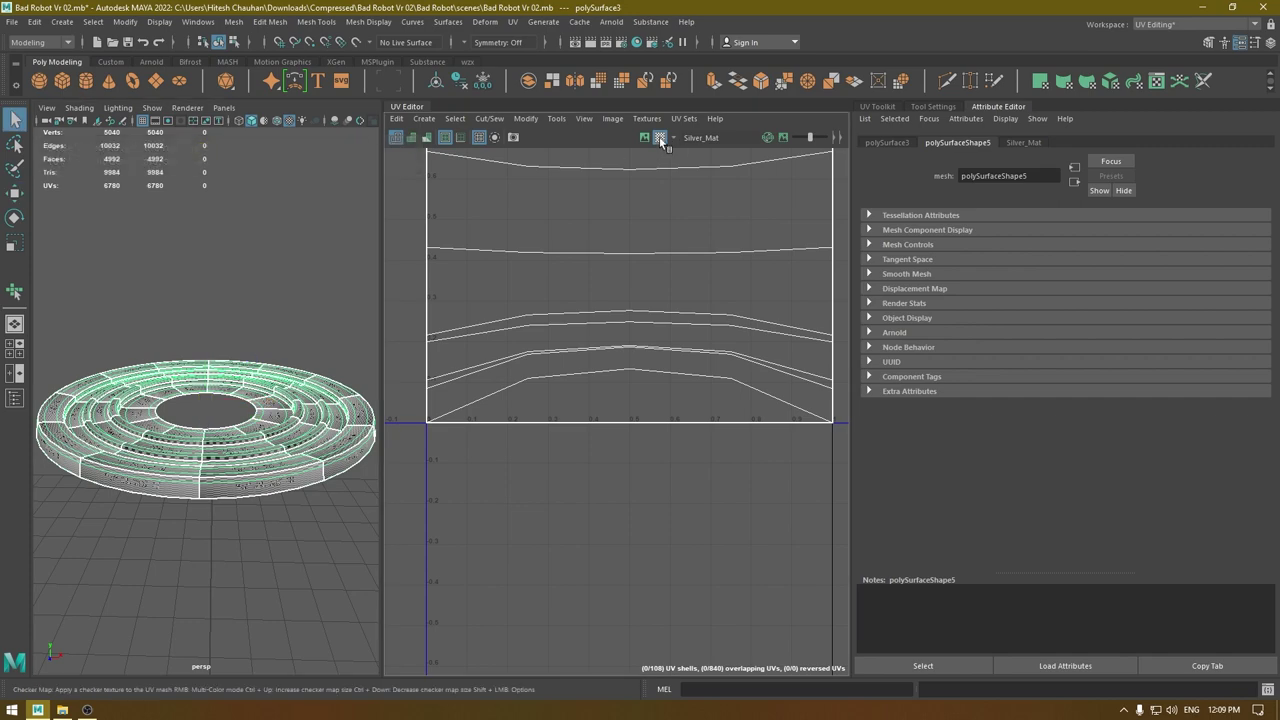
pyautogui.click(659, 138)
pyautogui.press('w')
pyautogui.press('1')
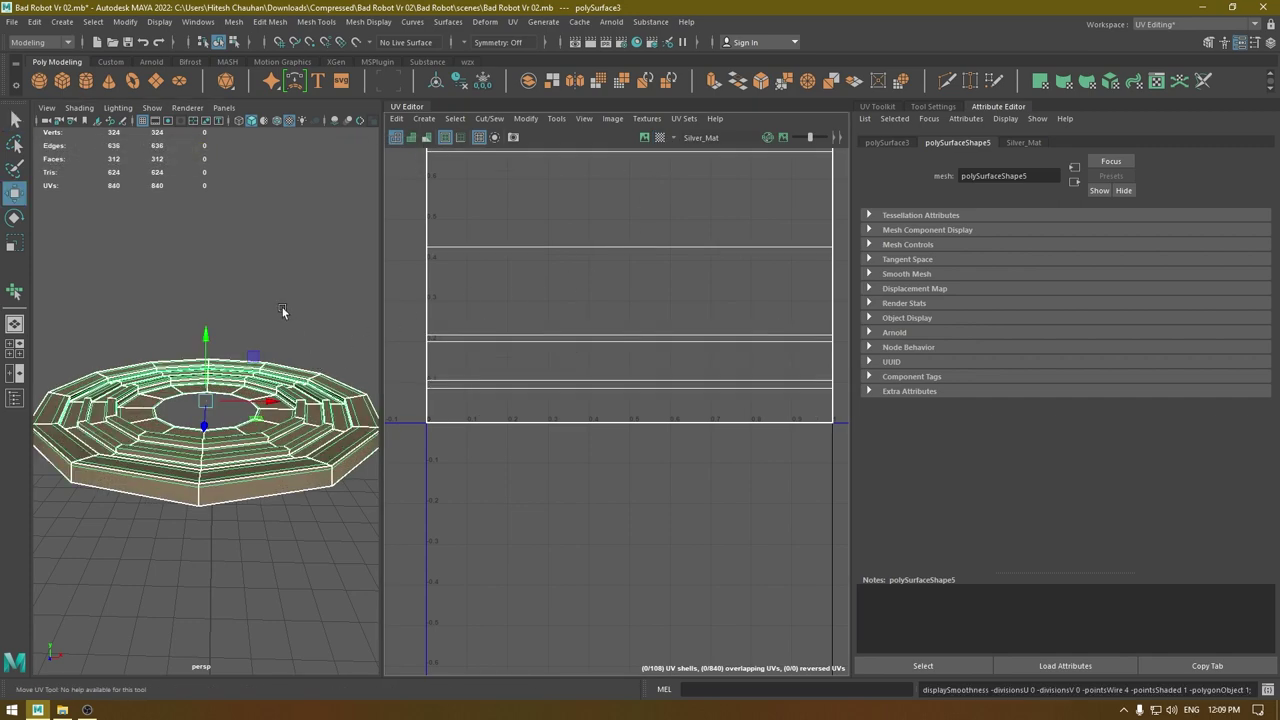
pyautogui.click(282, 307)
pyautogui.keyDown('alt'); pyautogui.moveTo(270, 345); pyautogui.dragTo(297, 469); pyautogui.keyUp('alt')
pyautogui.scroll(4, 297, 472)
pyautogui.click(297, 471)
pyautogui.press('f')
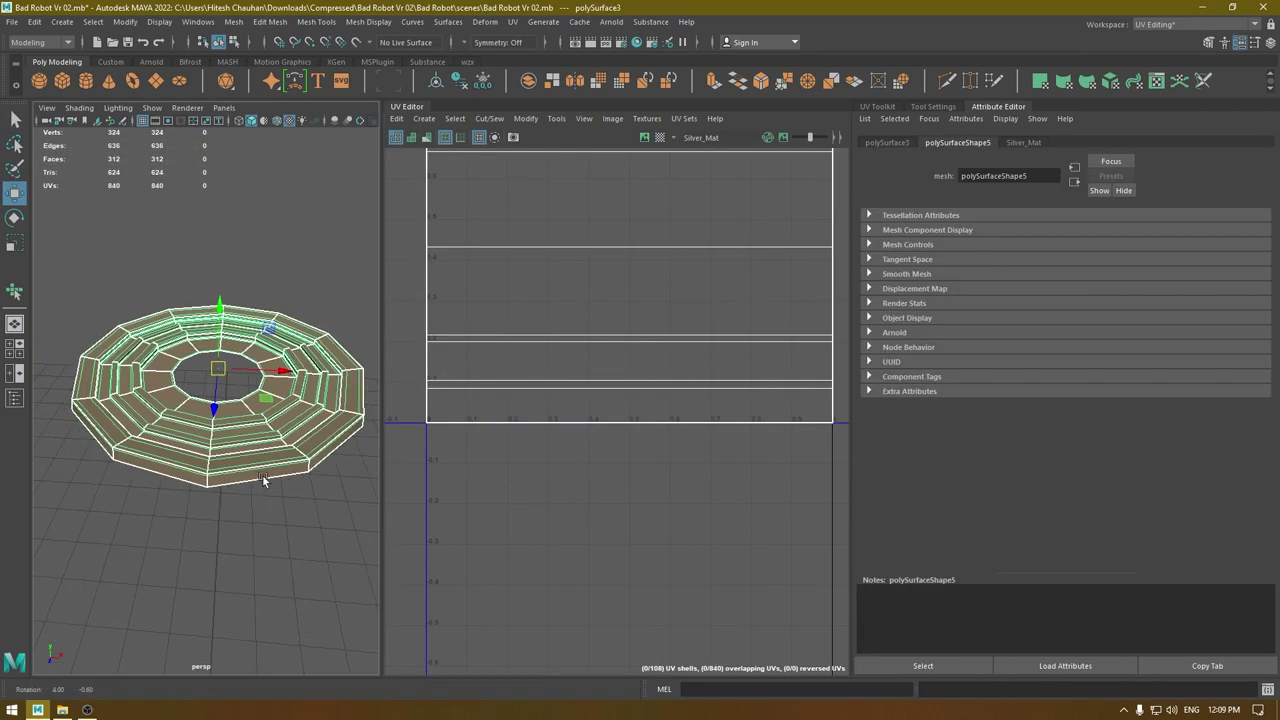
# Show the UV Toolkit and apply a planar UV projection to the disc from the Y axis, fitted to its bounding box.
pyautogui.click(868, 108)
pyautogui.keyDown('alt'); pyautogui.moveTo(478, 393); pyautogui.dragTo(502, 376); pyautogui.keyUp('alt')
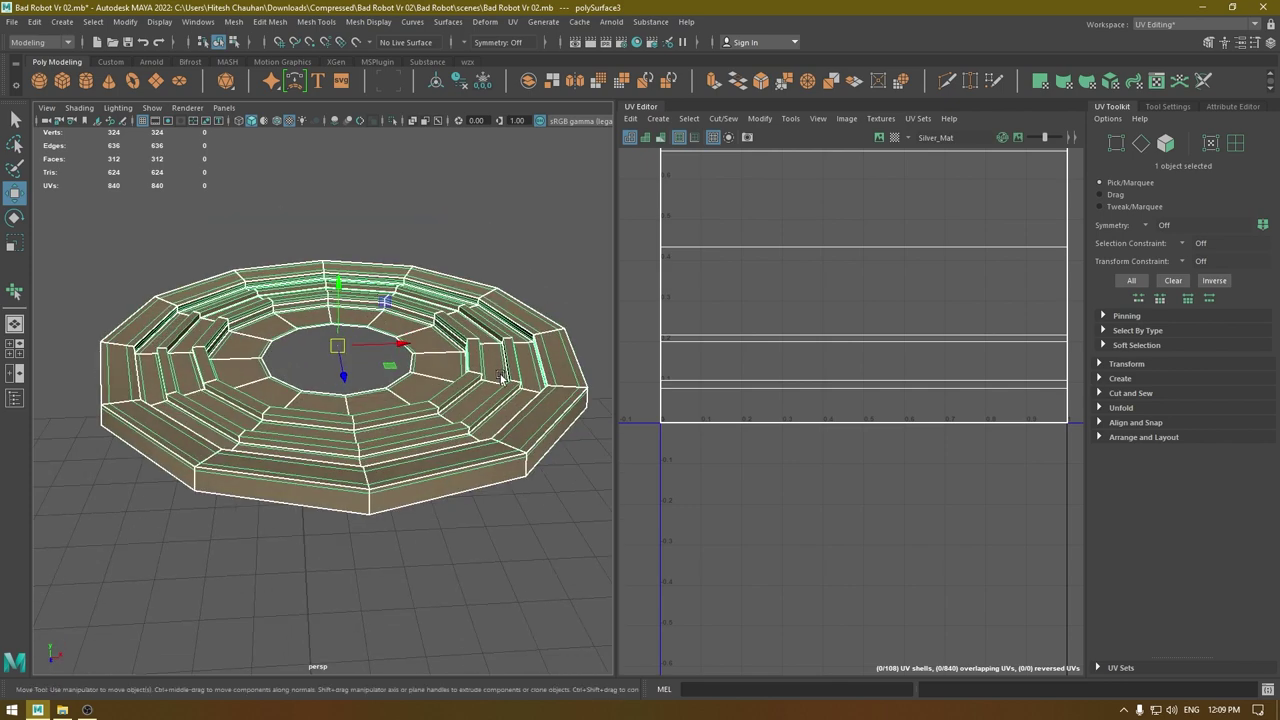
pyautogui.click(658, 118)
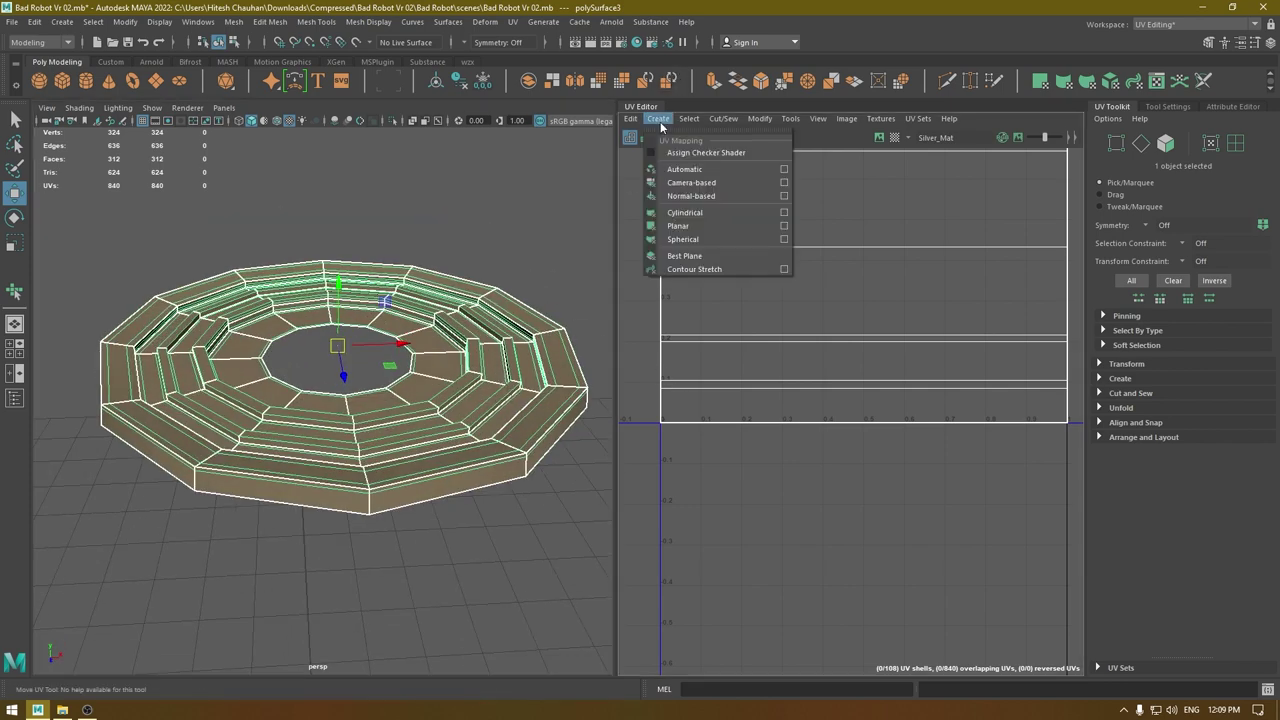
pyautogui.click(785, 226)
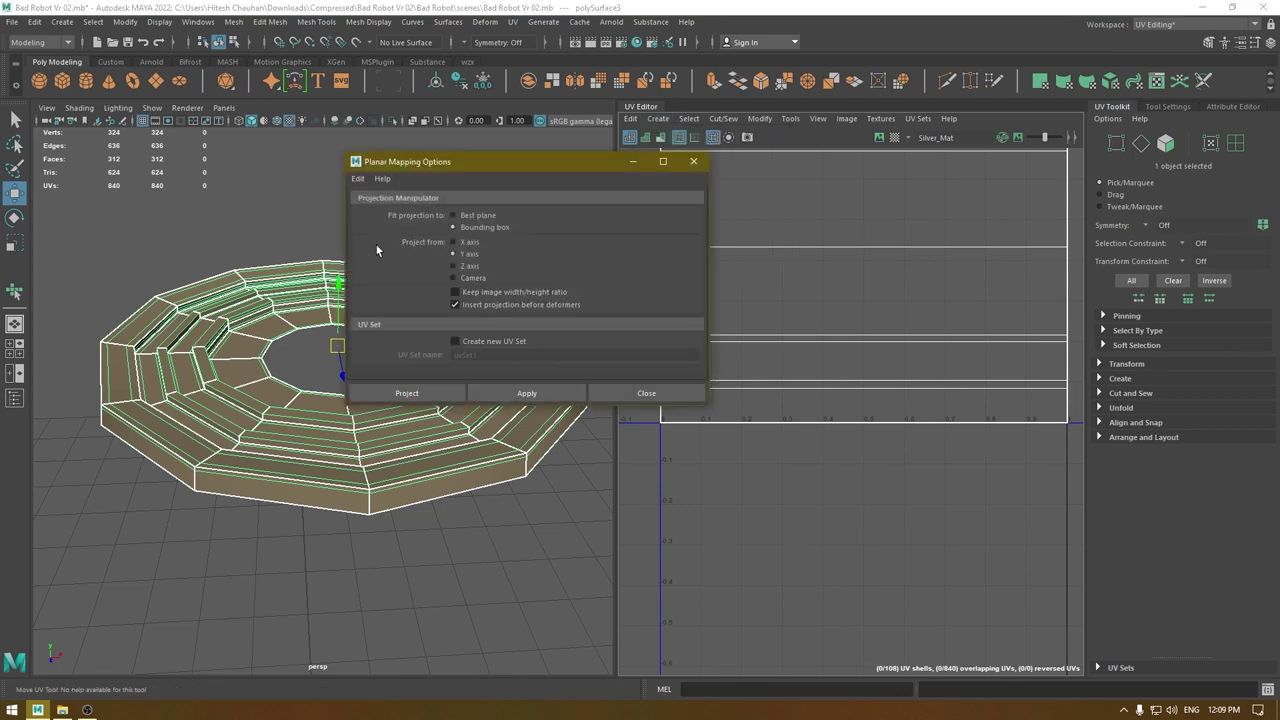
pyautogui.moveTo(457, 166); pyautogui.dragTo(732, 161)
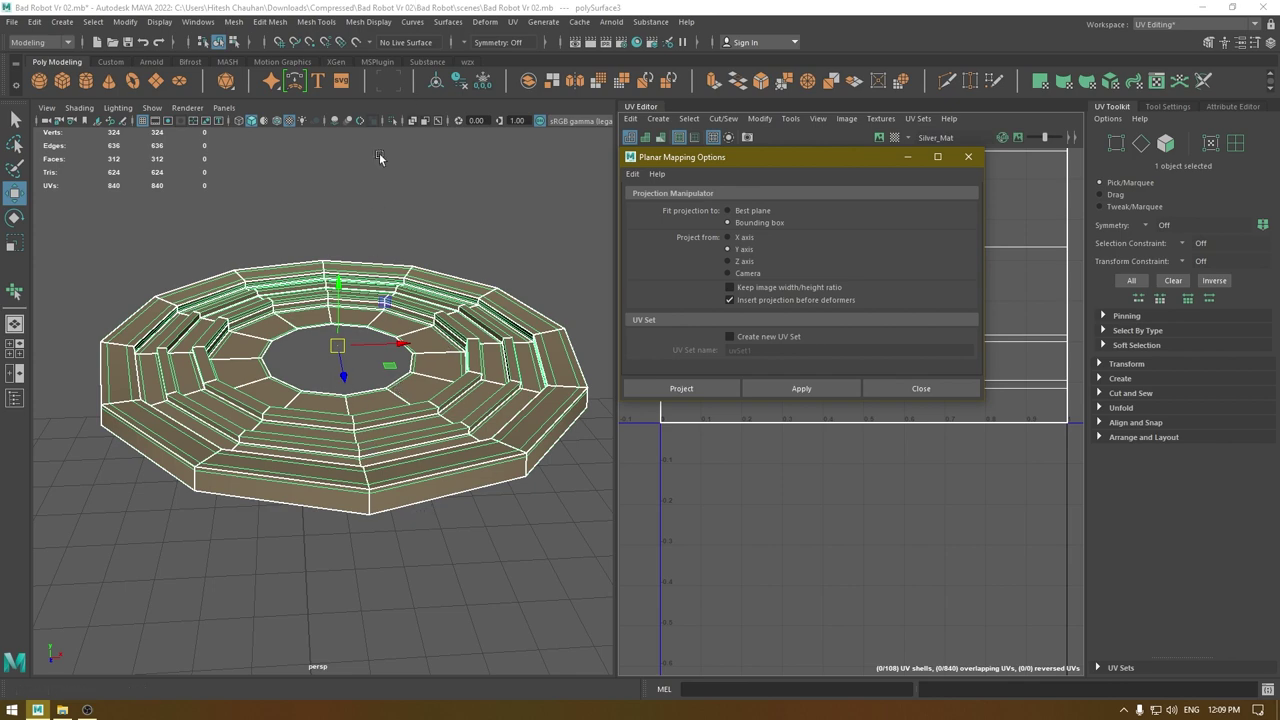
pyautogui.click(800, 388)
pyautogui.click(877, 387)
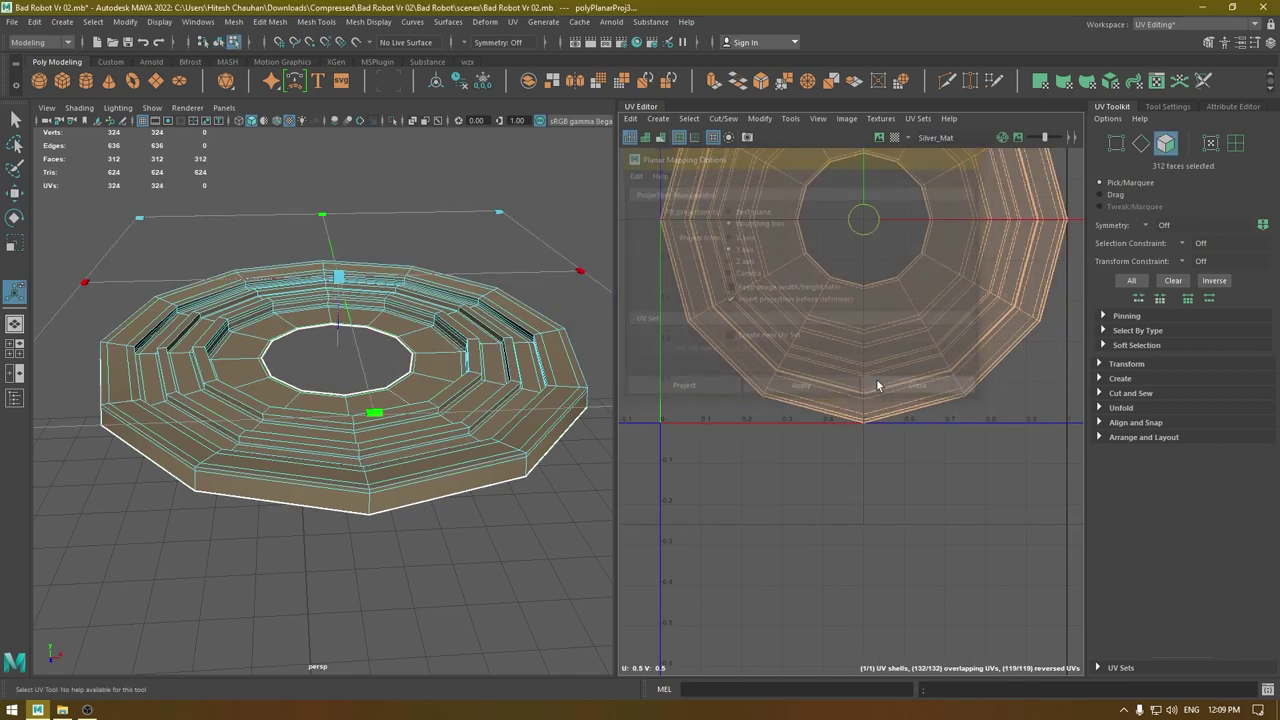
# Cut the disc's UVs along the edge loop around its outer rim.
pyautogui.press('w')
pyautogui.keyDown('alt'); pyautogui.moveTo(305, 481); pyautogui.dragTo(311, 450); pyautogui.keyUp('alt')
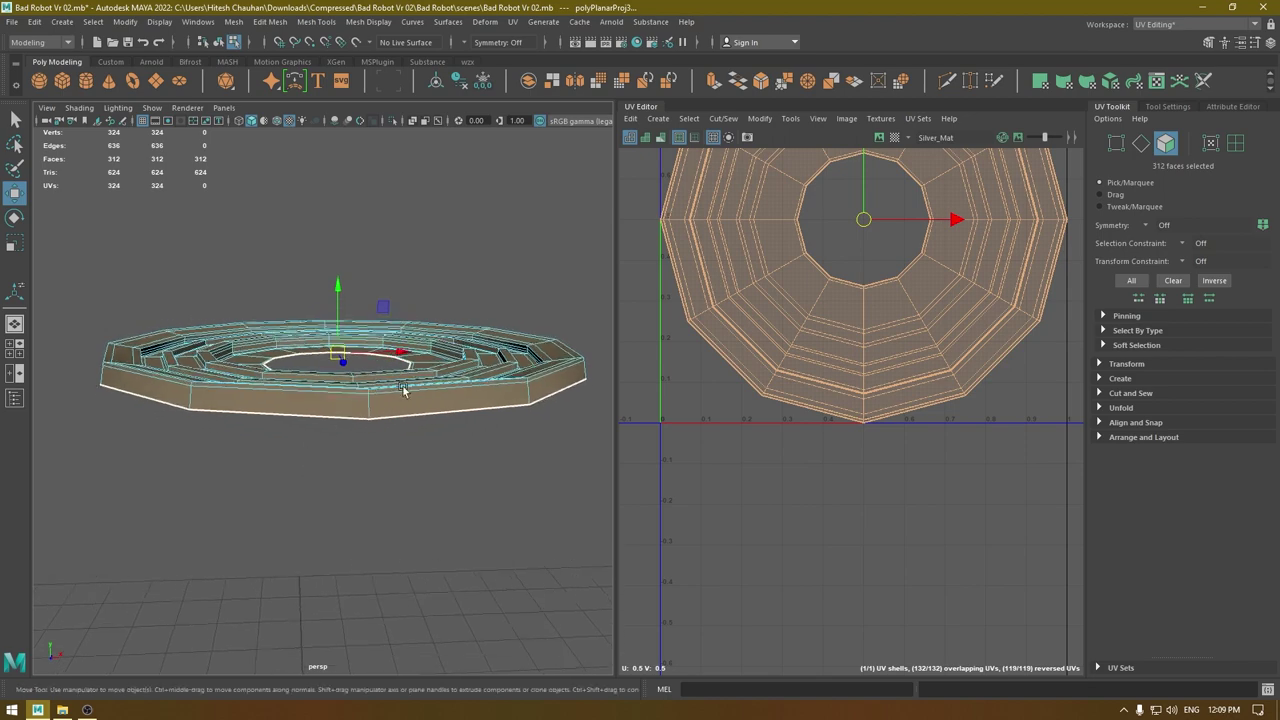
pyautogui.keyDown('alt'); pyautogui.moveTo(405, 390); pyautogui.dragTo(400, 446); pyautogui.keyUp('alt')
pyautogui.moveTo(420, 443); pyautogui.dragTo(425, 271, button='right')
pyautogui.moveTo(451, 447)
pyautogui.keyDown('alt'); pyautogui.mouseDown()
pyautogui.moveTo(424, 495)
pyautogui.moveTo(434, 452)
pyautogui.mouseUp(); pyautogui.keyUp('alt')
pyautogui.scroll(1, 424, 495)
pyautogui.doubleClick(412, 472)
# Select both of the disc's UV shells, unfold them and lay them out in the 0 to 1 space.
pyautogui.scroll(-3, 835, 320)
pyautogui.keyDown('alt'); pyautogui.moveTo(835, 320); pyautogui.dragTo(848, 390, button='middle'); pyautogui.keyUp('alt')
pyautogui.moveTo(846, 268); pyautogui.dragTo(700, 230, button='right')
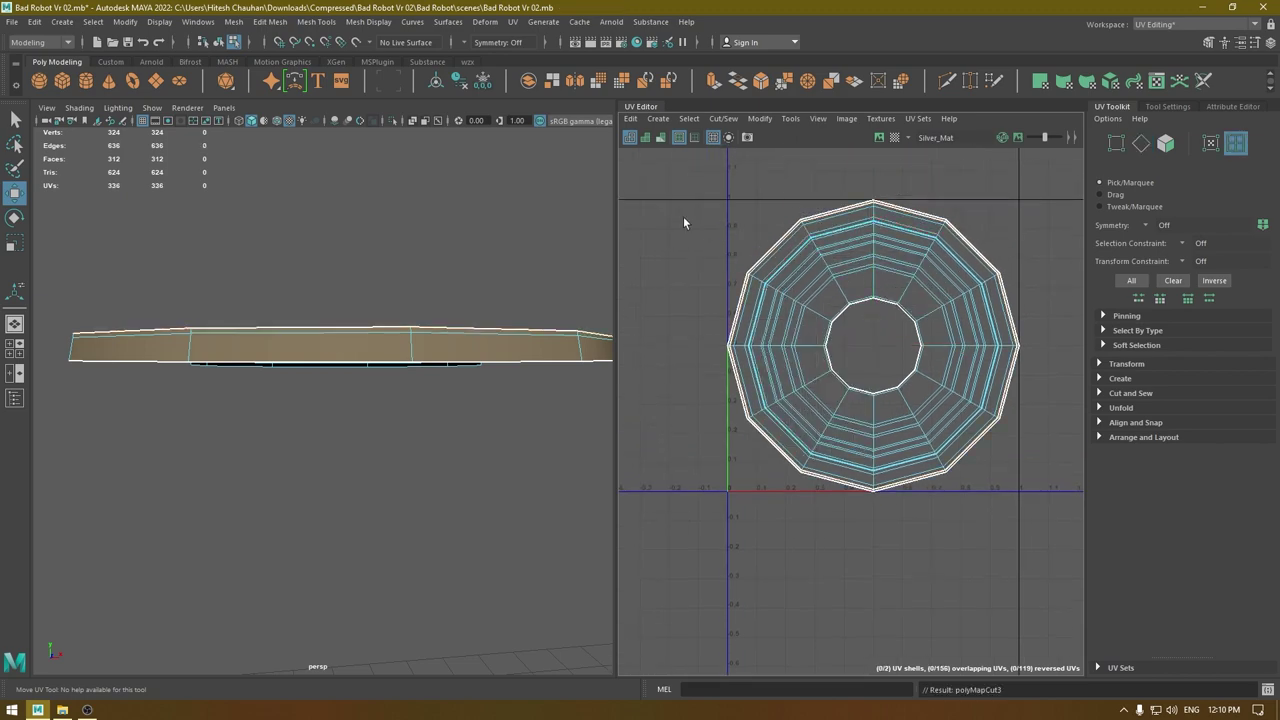
pyautogui.moveTo(686, 223); pyautogui.dragTo(900, 250)
pyautogui.keyDown('shift'); pyautogui.moveTo(900, 250); pyautogui.dragTo(629, 274, button='right'); pyautogui.keyUp('shift')
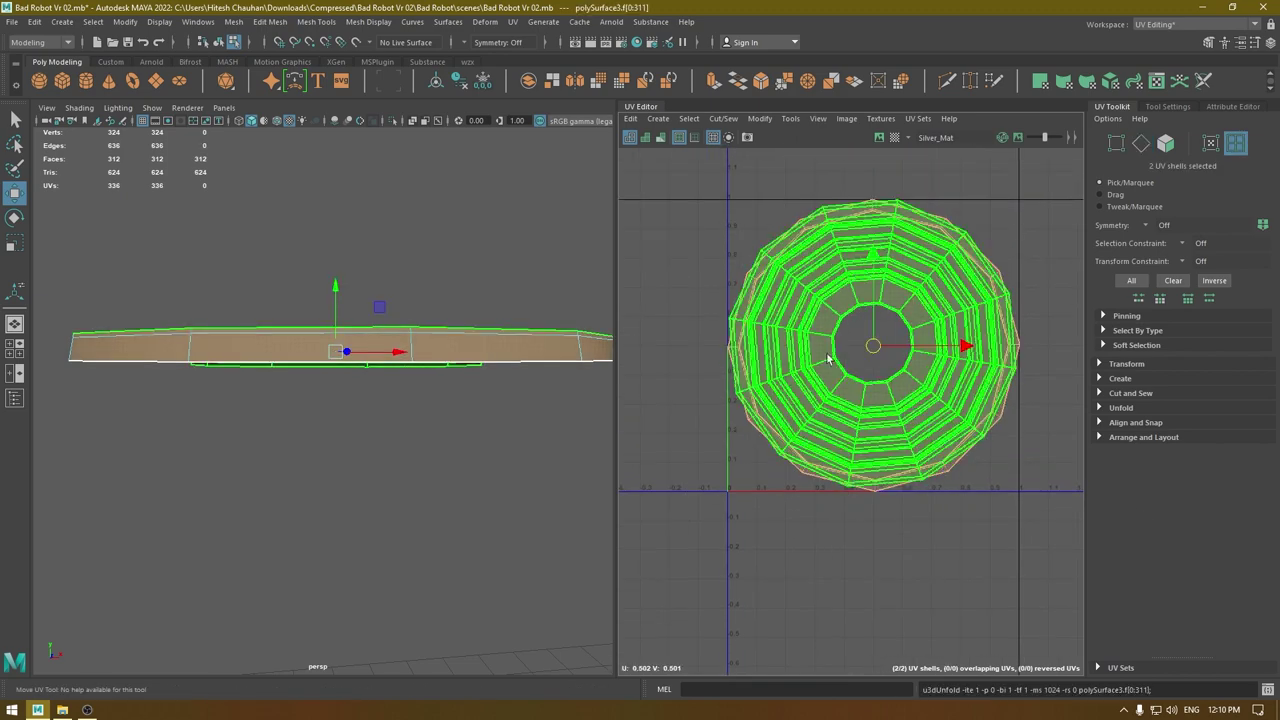
pyautogui.keyDown('shift'); pyautogui.moveTo(717, 386); pyautogui.dragTo(684, 400, button='right'); pyautogui.keyUp('shift')
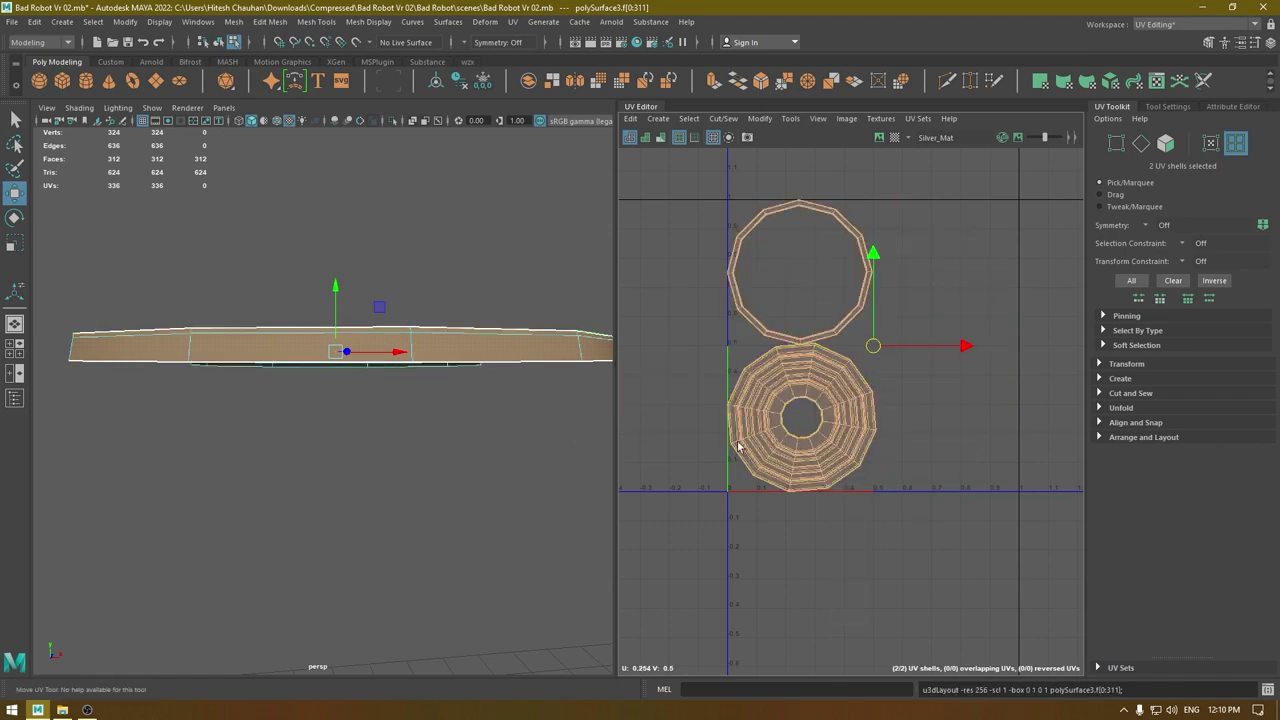
# Cut the narrow outer rim shell open along one vertical edge of the disc's side wall.
pyautogui.click(826, 300)
pyautogui.keyDown('alt'); pyautogui.moveTo(430, 378); pyautogui.dragTo(435, 393); pyautogui.keyUp('alt')
pyautogui.keyDown('alt'); pyautogui.moveTo(793, 296); pyautogui.dragTo(846, 371, button='right'); pyautogui.keyUp('alt')
pyautogui.moveTo(846, 327); pyautogui.dragTo(728, 266, button='right')
pyautogui.doubleClick(809, 367)
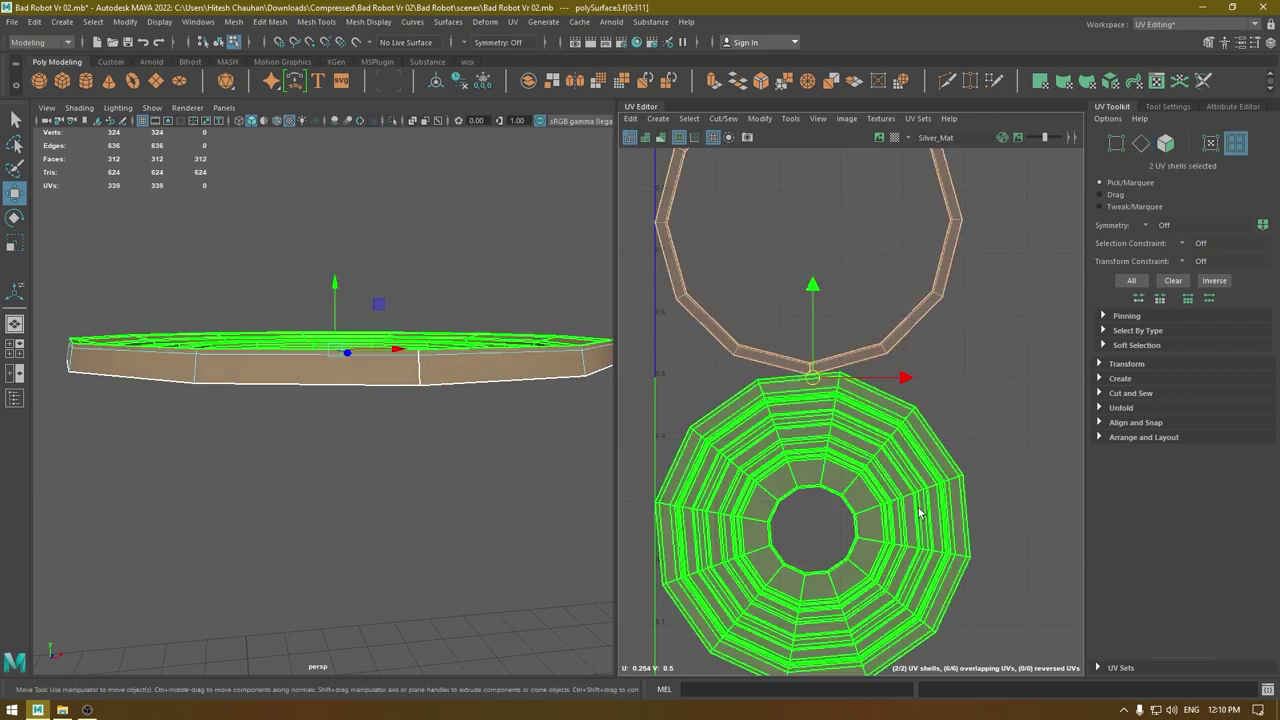
# Unfold both UV shells with the opened rim strip and lay them out again.
pyautogui.hotkey('ctrl', 'u')
pyautogui.scroll(-3, 926, 568)
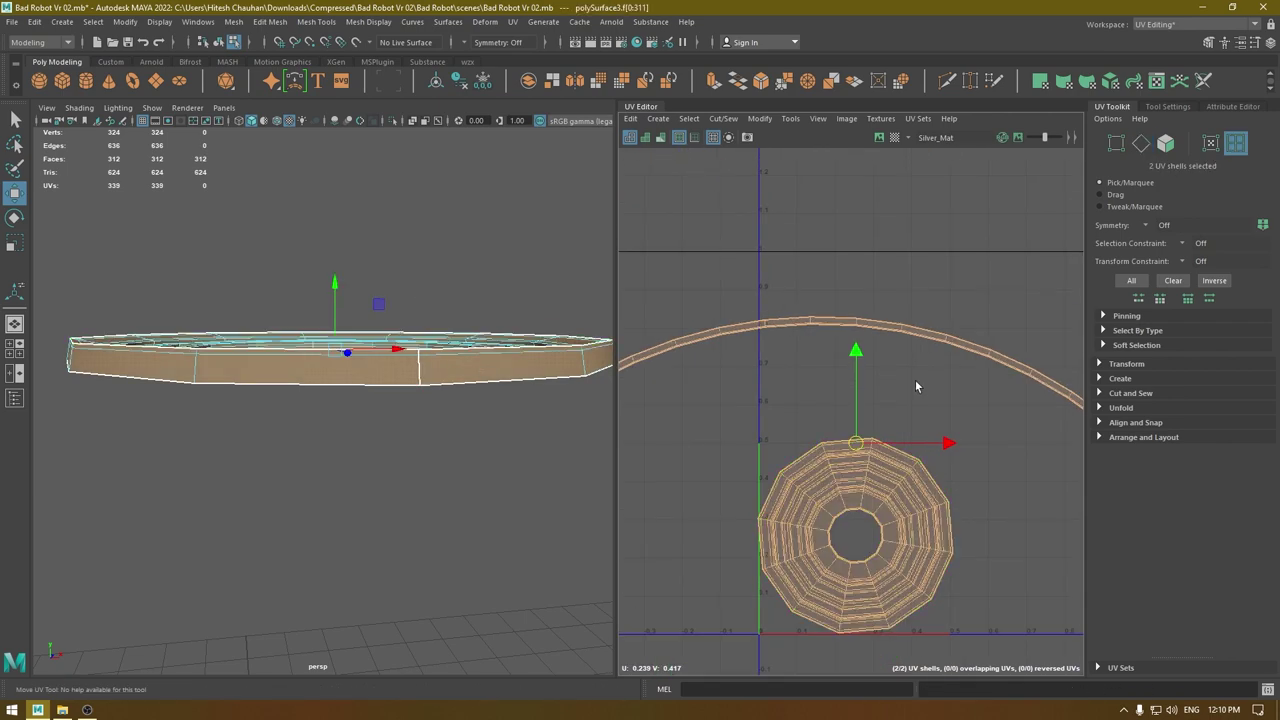
pyautogui.keyDown('shift'); pyautogui.moveTo(916, 380); pyautogui.dragTo(660, 510, button='right'); pyautogui.keyUp('shift')
pyautogui.keyDown('alt'); pyautogui.moveTo(944, 488); pyautogui.dragTo(655, 357, button='middle'); pyautogui.keyUp('alt')
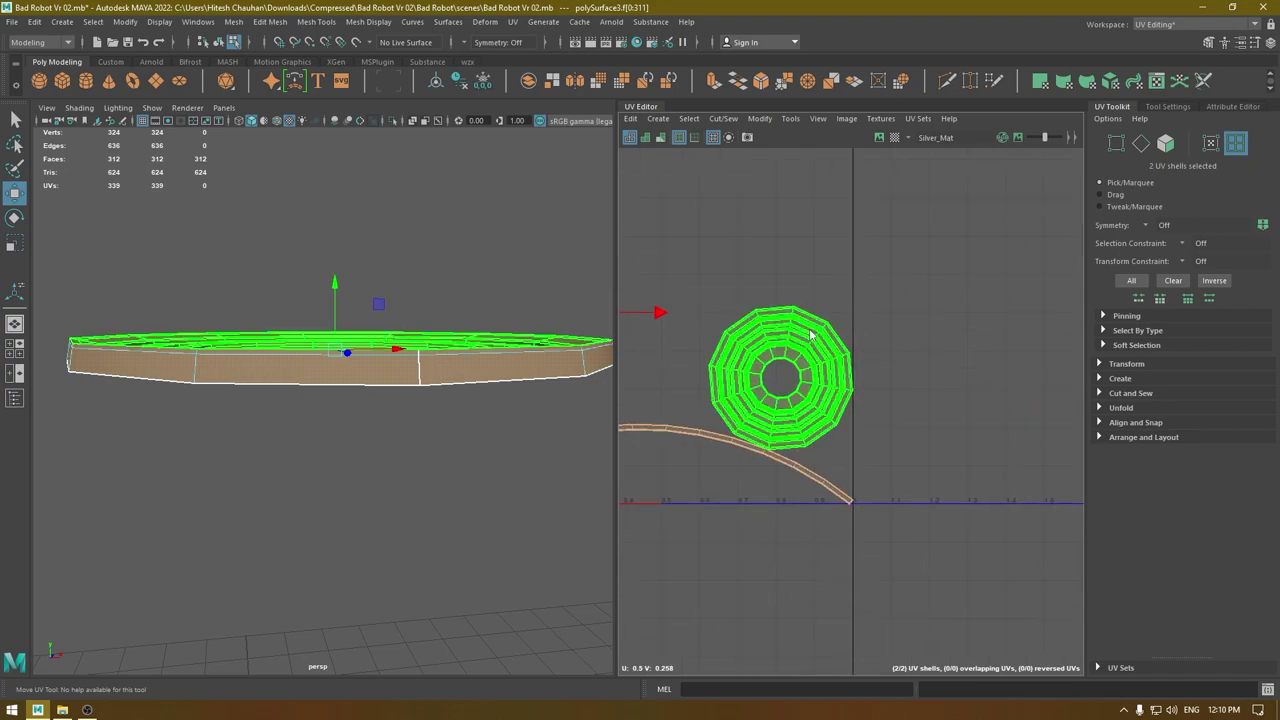
# Select the disc's ringed face shell and examine its unfolded shape against the model from several angles.
pyautogui.click(780, 378)
pyautogui.click(722, 395)
pyautogui.keyDown('alt'); pyautogui.moveTo(508, 356); pyautogui.dragTo(526, 443); pyautogui.keyUp('alt')
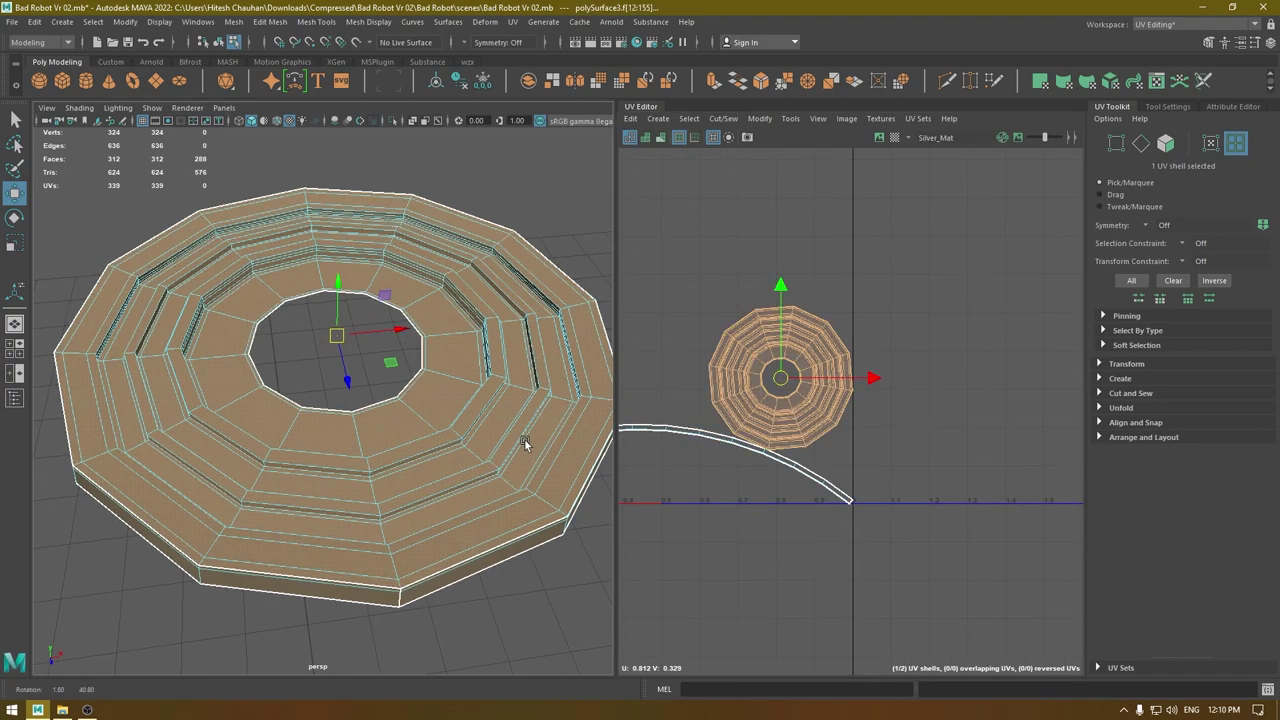
pyautogui.scroll(3, 514, 526)
pyautogui.keyDown('alt'); pyautogui.moveTo(514, 526); pyautogui.dragTo(582, 448); pyautogui.keyUp('alt')
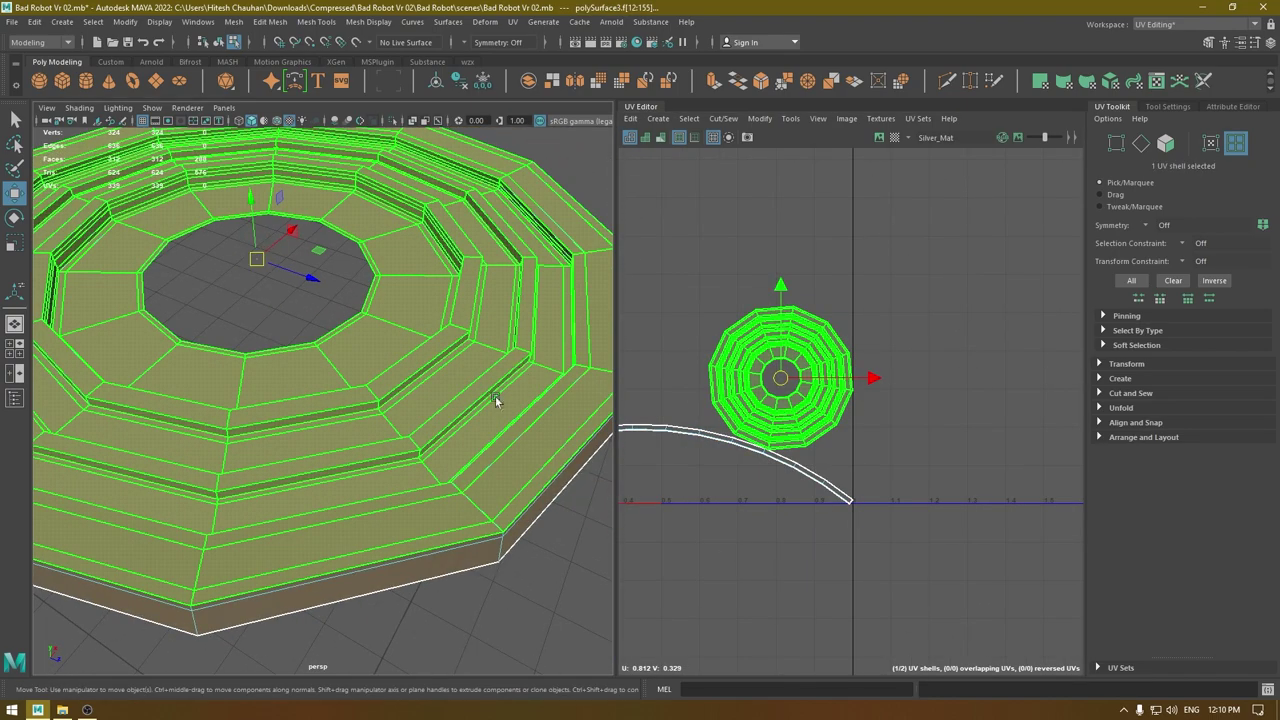
pyautogui.keyDown('alt'); pyautogui.moveTo(512, 388); pyautogui.dragTo(622, 398); pyautogui.keyUp('alt')
pyautogui.keyDown('alt'); pyautogui.moveTo(493, 428); pyautogui.dragTo(531, 413); pyautogui.keyUp('alt')
pyautogui.keyDown('alt'); pyautogui.moveTo(529, 556); pyautogui.dragTo(351, 521); pyautogui.keyUp('alt')
pyautogui.scroll(-4, 456, 553)
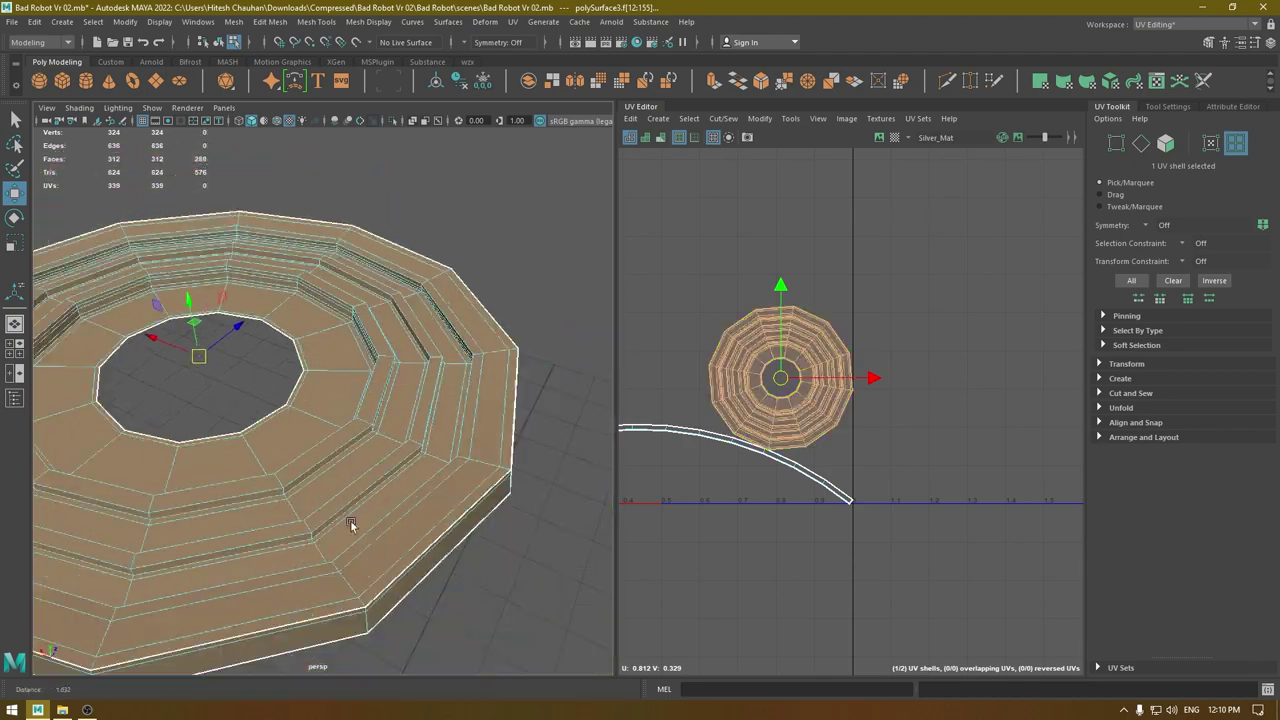
pyautogui.scroll(-3, 351, 521)
pyautogui.keyDown('alt'); pyautogui.moveTo(417, 496); pyautogui.dragTo(484, 520); pyautogui.keyUp('alt')
pyautogui.scroll(4, 466, 543)
pyautogui.keyDown('alt'); pyautogui.moveTo(803, 383); pyautogui.dragTo(904, 400, button='middle'); pyautogui.keyUp('alt')
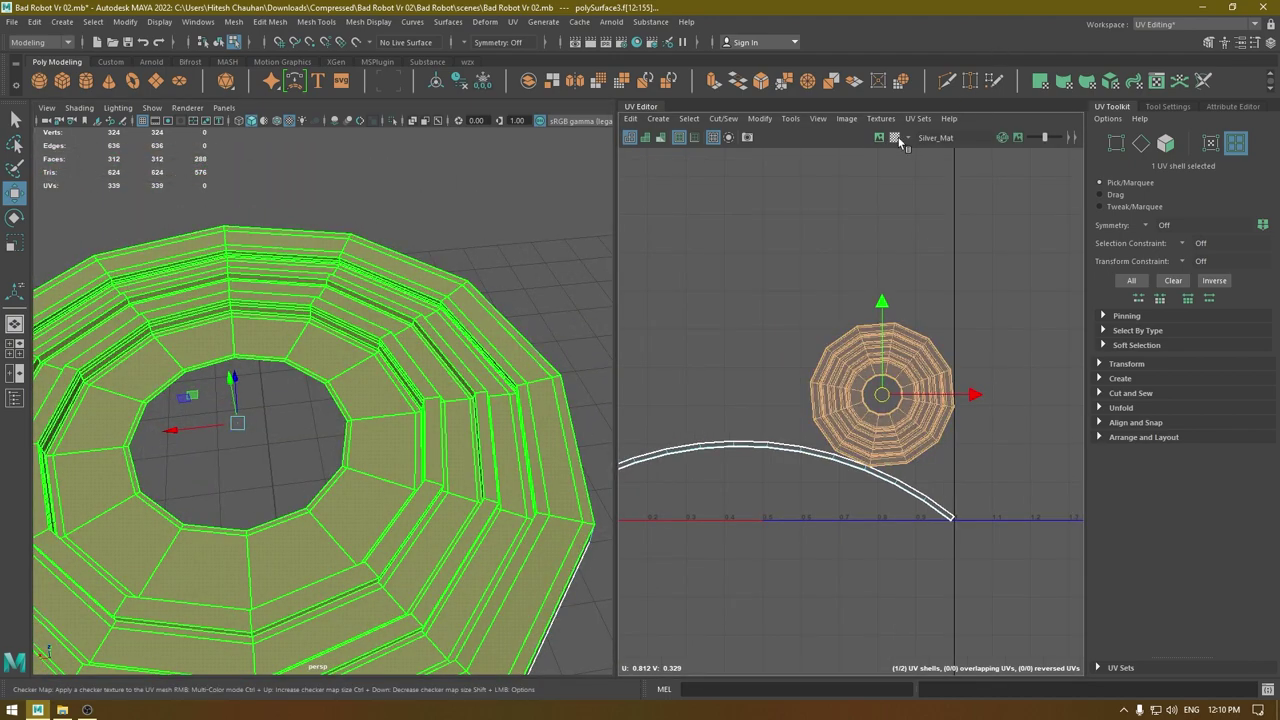
# Check the disc's UVs with the checker map, turn the map off and inspect the stepped rings up close.
pyautogui.click(898, 139)
pyautogui.keyDown('alt'); pyautogui.moveTo(530, 371); pyautogui.dragTo(579, 388); pyautogui.keyUp('alt')
pyautogui.keyDown('alt'); pyautogui.moveTo(905, 383); pyautogui.dragTo(932, 636, button='right'); pyautogui.keyUp('alt')
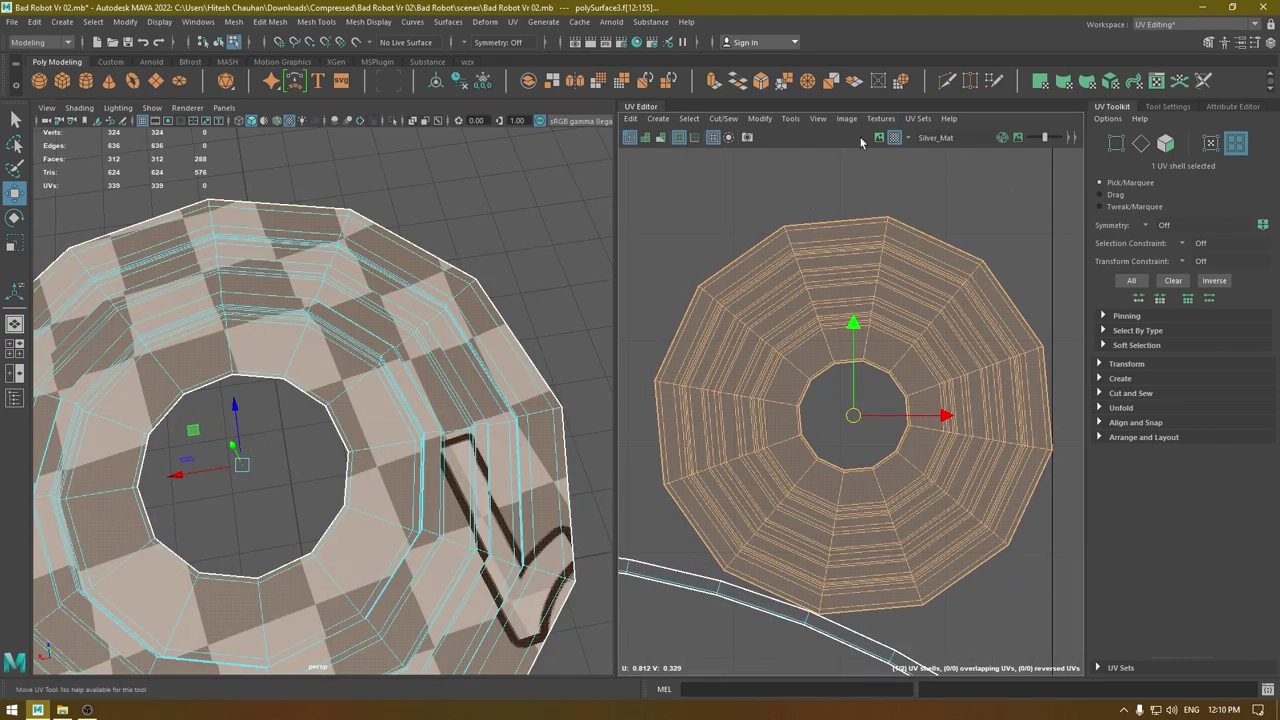
pyautogui.click(893, 140)
pyautogui.keyDown('alt'); pyautogui.moveTo(404, 382); pyautogui.dragTo(424, 328); pyautogui.keyUp('alt')
pyautogui.keyDown('alt'); pyautogui.moveTo(424, 345); pyautogui.dragTo(489, 400, button='right'); pyautogui.keyUp('alt')
pyautogui.keyDown('alt'); pyautogui.moveTo(489, 400); pyautogui.dragTo(426, 429); pyautogui.keyUp('alt')
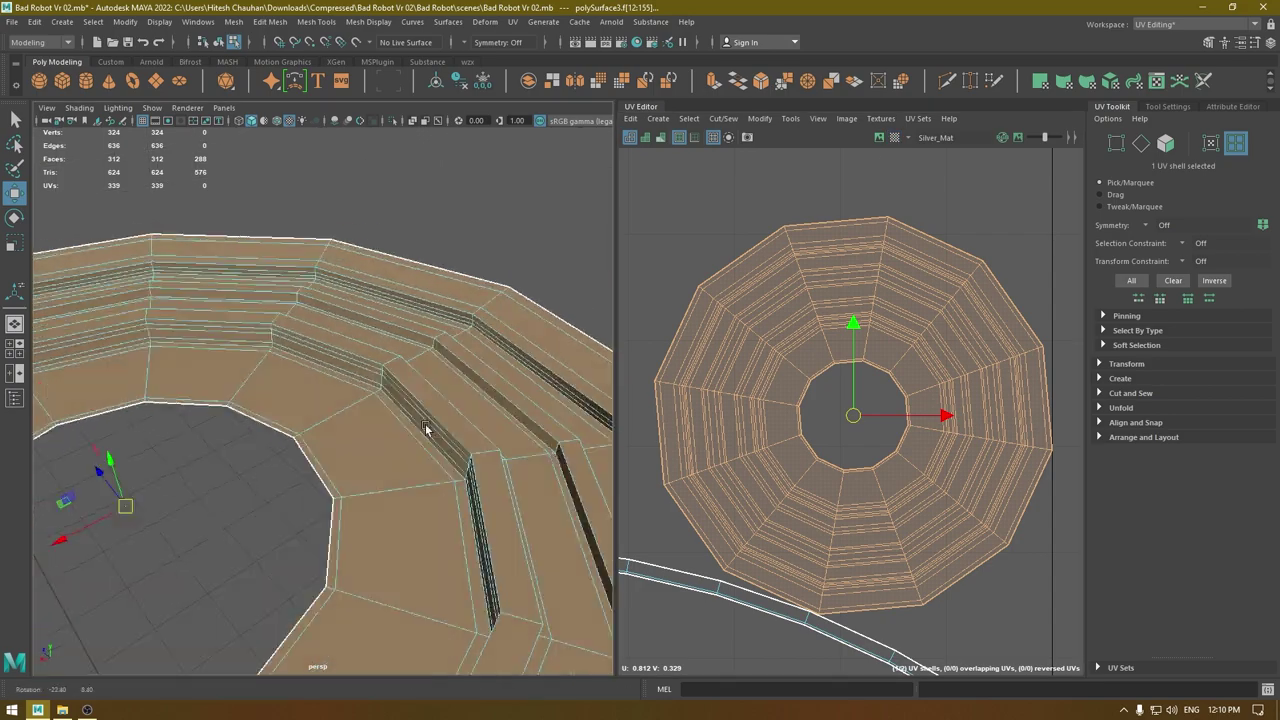
pyautogui.keyDown('alt'); pyautogui.moveTo(426, 429); pyautogui.dragTo(348, 451, button='middle'); pyautogui.keyUp('alt')
pyautogui.moveTo(460, 437)
pyautogui.keyDown('alt'); pyautogui.mouseDown()
pyautogui.moveTo(449, 411)
pyautogui.moveTo(446, 425)
pyautogui.mouseUp(); pyautogui.keyUp('alt')
# Select both of the disc's UV shells together and run the UV layout on them once more.
pyautogui.keyDown('alt'); pyautogui.moveTo(788, 470); pyautogui.dragTo(715, 220, button='right'); pyautogui.keyUp('alt')
pyautogui.click(715, 225)
pyautogui.keyDown('alt'); pyautogui.moveTo(440, 400); pyautogui.dragTo(360, 390, button='right'); pyautogui.keyUp('alt')
pyautogui.keyDown('alt'); pyautogui.moveTo(360, 390); pyautogui.dragTo(360, 418); pyautogui.keyUp('alt')
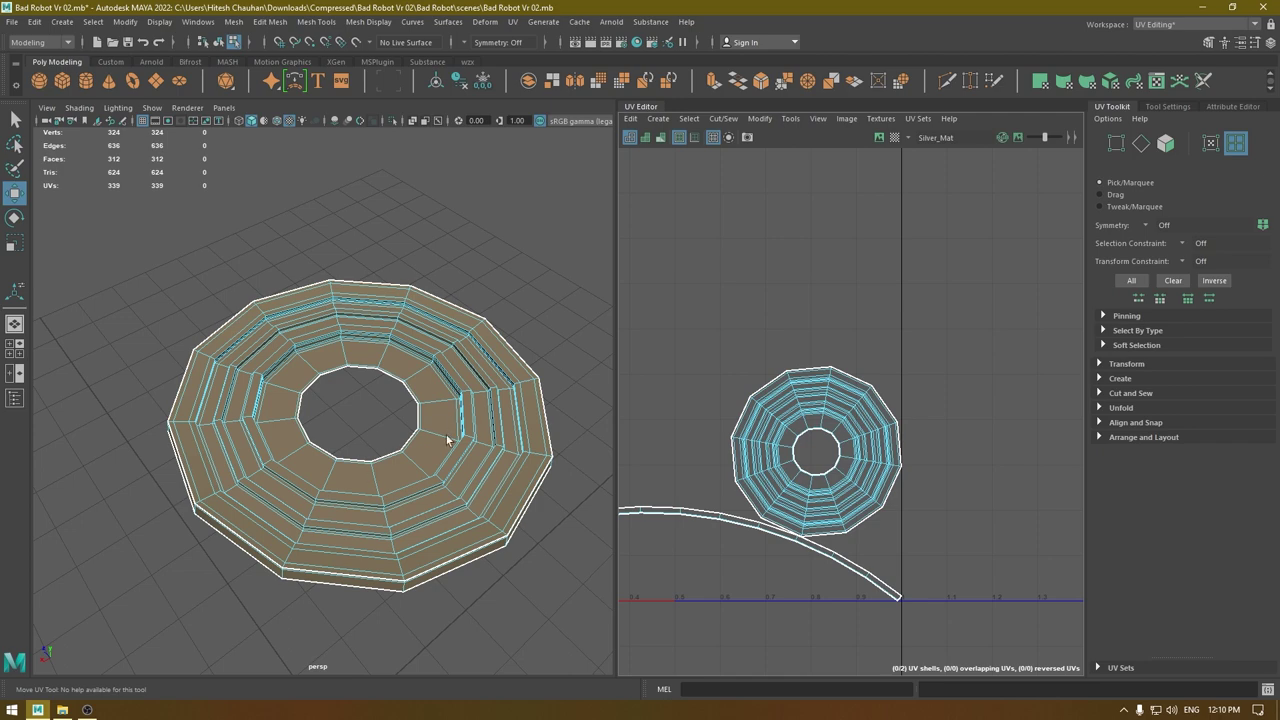
pyautogui.keyDown('alt'); pyautogui.moveTo(908, 440); pyautogui.dragTo(850, 260, button='right'); pyautogui.keyUp('alt')
pyautogui.moveTo(886, 377); pyautogui.dragTo(806, 331, button='right')
pyautogui.moveTo(770, 520); pyautogui.dragTo(902, 375)
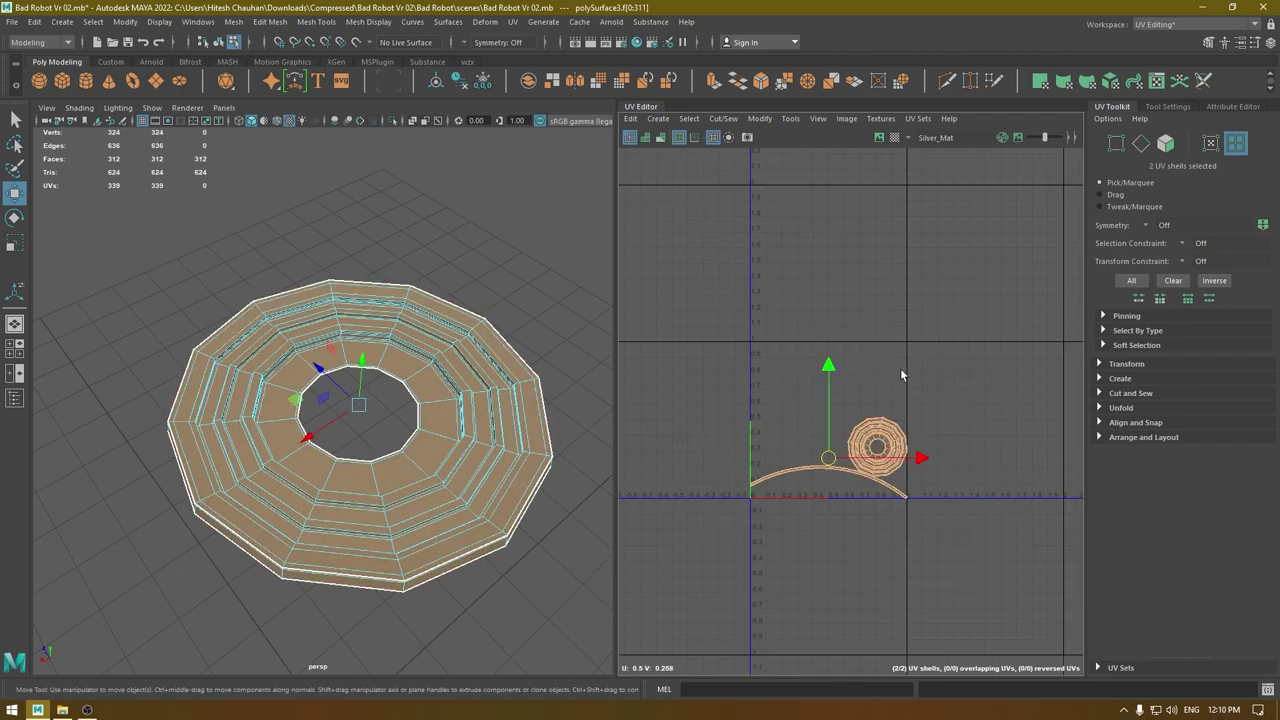
pyautogui.keyDown('shift'); pyautogui.moveTo(898, 361); pyautogui.dragTo(690, 432, button='right'); pyautogui.keyUp('shift')
# Return to object mode, leave the isolated disc view and hide everything except the red conical body.
pyautogui.moveTo(414, 398); pyautogui.dragTo(564, 308, button='right')
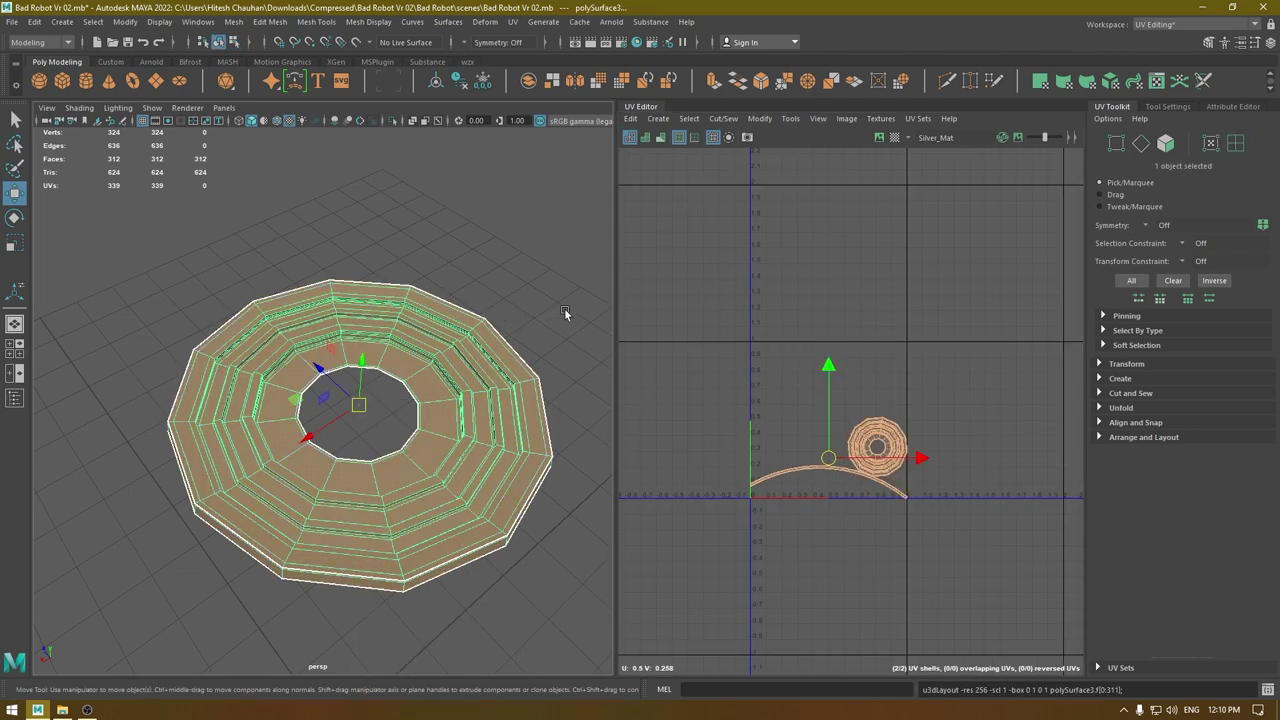
pyautogui.click(564, 310)
pyautogui.keyDown('alt'); pyautogui.moveTo(540, 380); pyautogui.dragTo(465, 480, button='right'); pyautogui.keyUp('alt')
pyautogui.keyDown('alt'); pyautogui.moveTo(465, 480); pyautogui.dragTo(443, 524); pyautogui.keyUp('alt')
pyautogui.hotkey('ctrl', '1')
pyautogui.keyDown('alt'); pyautogui.moveTo(443, 524); pyautogui.dragTo(415, 450, button='right'); pyautogui.keyUp('alt')
pyautogui.keyDown('alt'); pyautogui.moveTo(415, 450); pyautogui.dragTo(374, 464); pyautogui.keyUp('alt')
pyautogui.click(374, 465)
pyautogui.hotkey('alt', 'h')
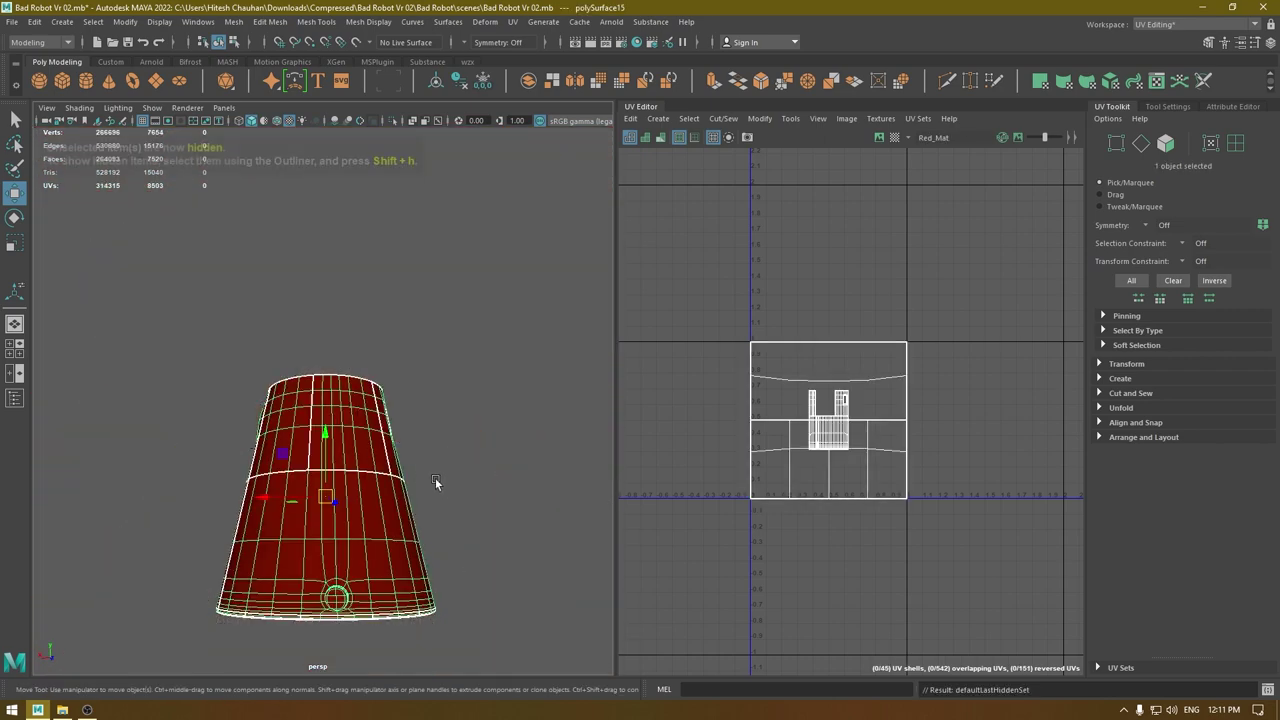
# Show the red body unsmoothed and create a camera-based UV projection for it from a level side view.
pyautogui.press('1')
pyautogui.keyDown('alt'); pyautogui.moveTo(365, 453); pyautogui.dragTo(386, 500); pyautogui.keyUp('alt')
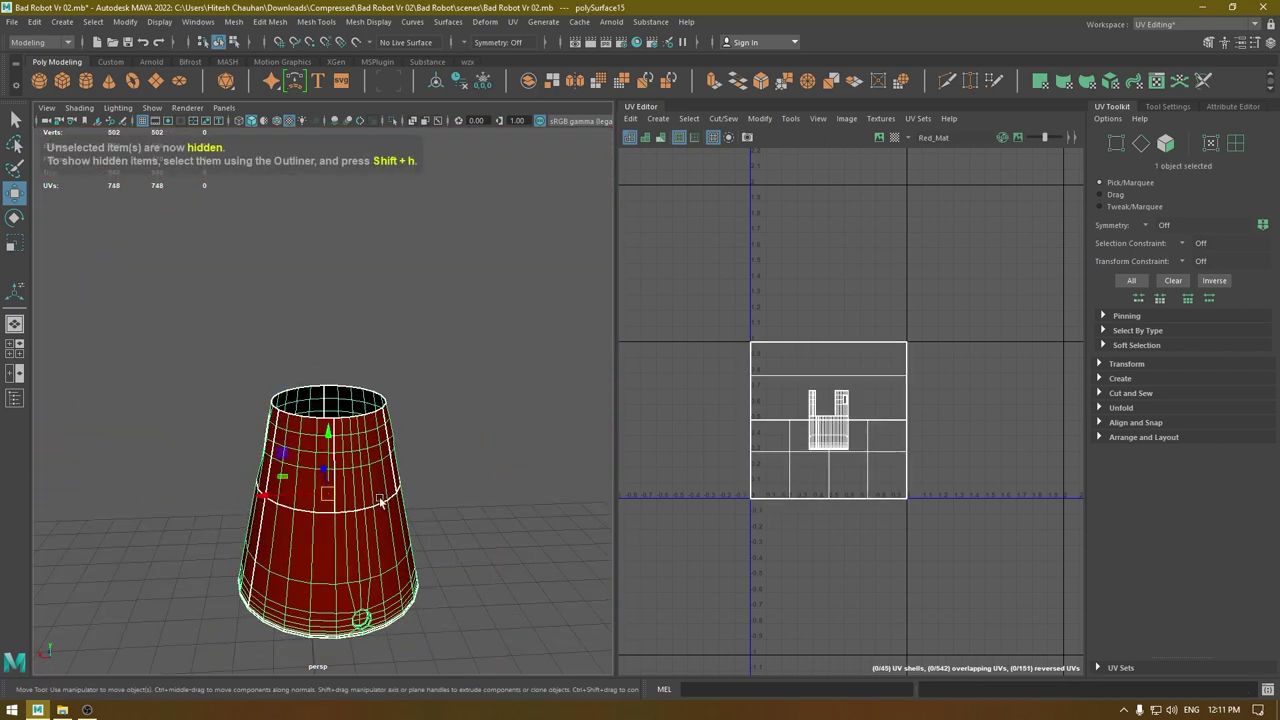
pyautogui.keyDown('alt'); pyautogui.moveTo(386, 500); pyautogui.dragTo(368, 628, button='right'); pyautogui.keyUp('alt')
pyautogui.keyDown('alt'); pyautogui.moveTo(368, 628); pyautogui.dragTo(357, 466, button='middle'); pyautogui.keyUp('alt')
pyautogui.keyDown('alt'); pyautogui.moveTo(357, 466); pyautogui.dragTo(468, 484); pyautogui.keyUp('alt')
pyautogui.keyDown('alt'); pyautogui.moveTo(153, 306); pyautogui.dragTo(221, 420, button='right'); pyautogui.keyUp('alt')
pyautogui.keyDown('alt'); pyautogui.moveTo(247, 357); pyautogui.dragTo(303, 469, button='middle'); pyautogui.keyUp('alt')
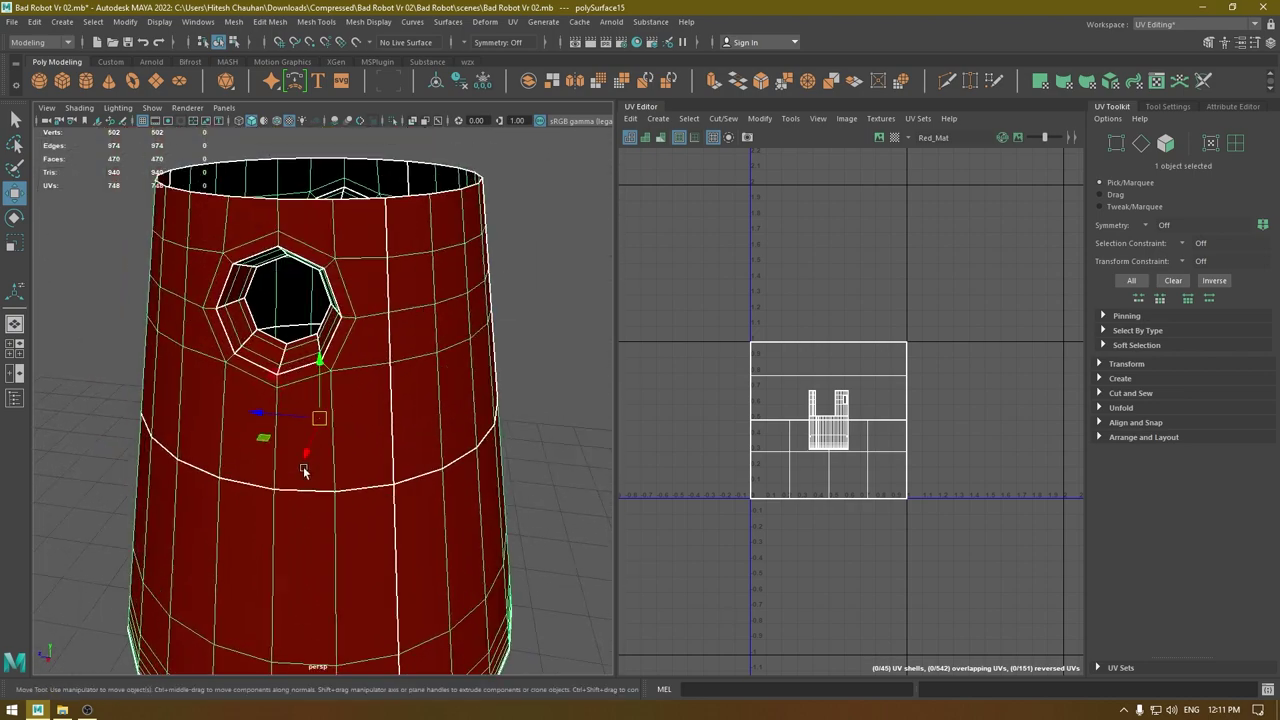
pyautogui.keyDown('alt'); pyautogui.moveTo(303, 469); pyautogui.dragTo(182, 460); pyautogui.keyUp('alt')
pyautogui.moveTo(502, 344)
pyautogui.keyDown('alt'); pyautogui.mouseDown()
pyautogui.moveTo(487, 342)
pyautogui.moveTo(500, 340)
pyautogui.mouseUp(); pyautogui.keyUp('alt')
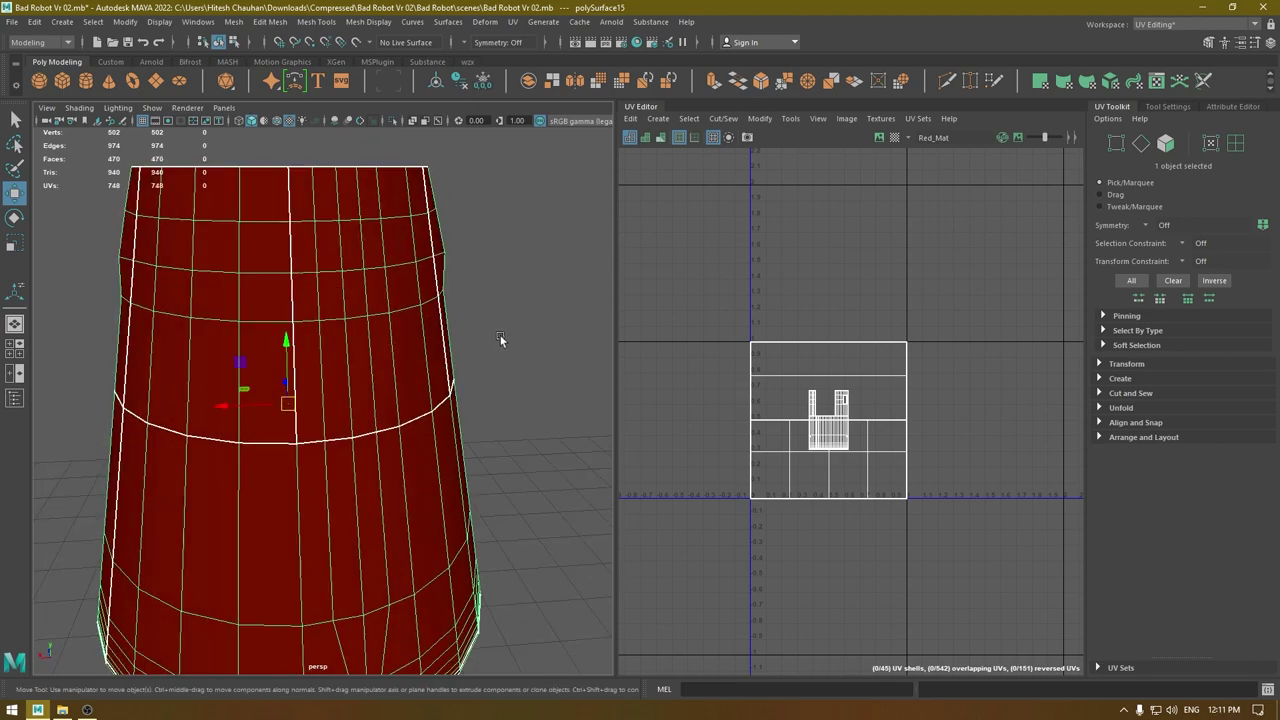
pyautogui.click(652, 119)
pyautogui.click(694, 186)
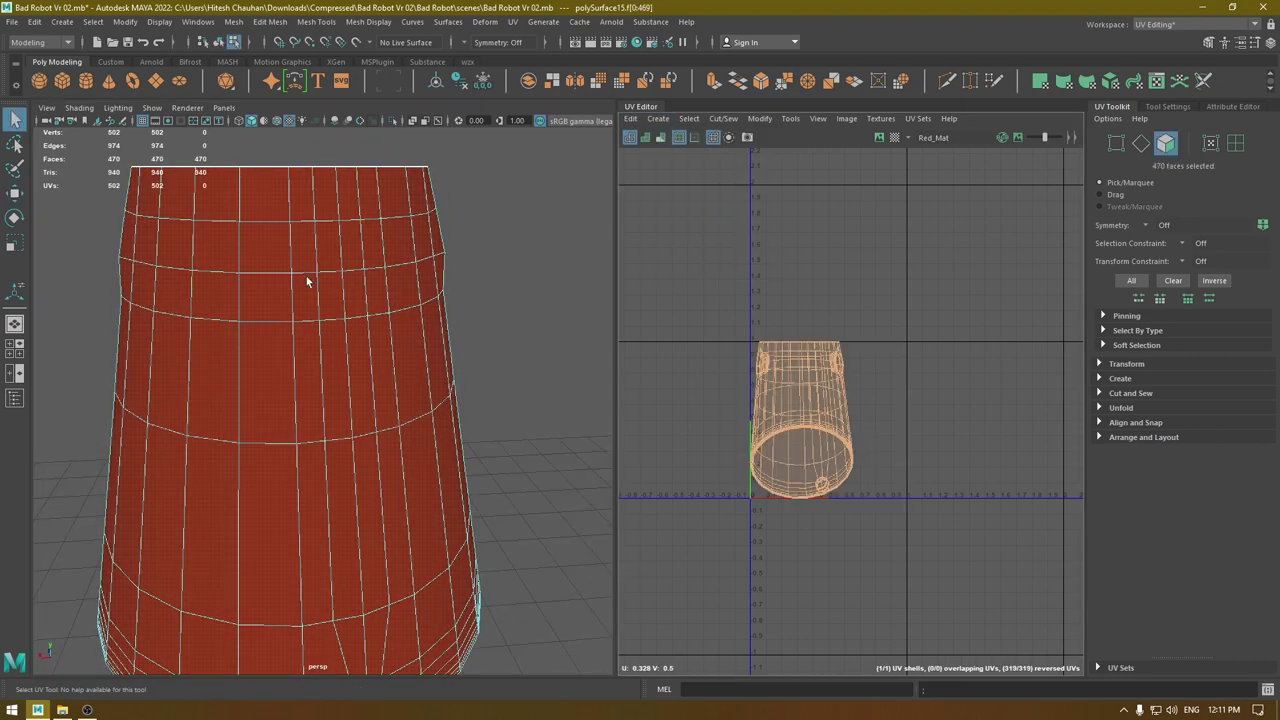
# Select the edge loops around both large octagonal holes in the body's upper sides.
pyautogui.moveTo(306, 277); pyautogui.dragTo(314, 220, button='right')
pyautogui.keyDown('alt'); pyautogui.moveTo(318, 266); pyautogui.dragTo(414, 279); pyautogui.keyUp('alt')
pyautogui.keyDown('alt'); pyautogui.moveTo(431, 198); pyautogui.dragTo(426, 314, button='middle'); pyautogui.keyUp('alt')
pyautogui.scroll(3, 426, 314)
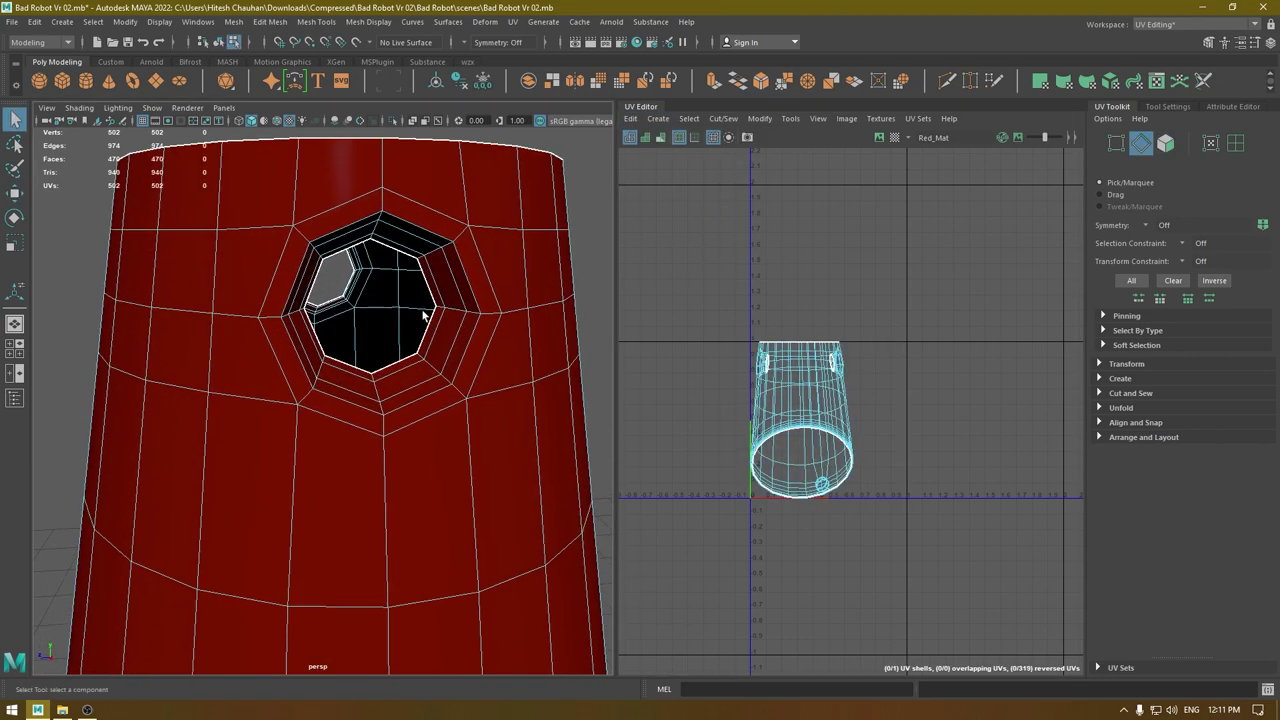
pyautogui.keyDown('alt'); pyautogui.moveTo(426, 314); pyautogui.dragTo(445, 310); pyautogui.keyUp('alt')
pyautogui.keyDown('alt'); pyautogui.moveTo(445, 310); pyautogui.dragTo(352, 348, button='middle'); pyautogui.keyUp('alt')
pyautogui.doubleClick(387, 275)
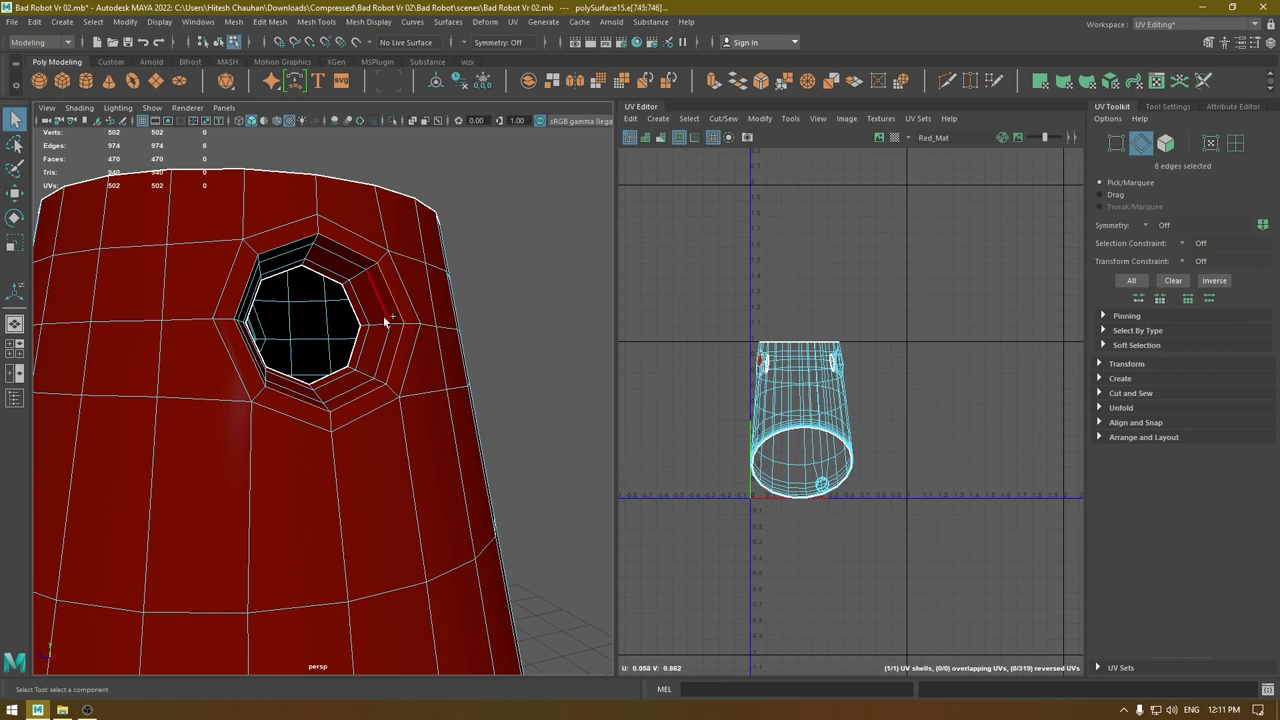
pyautogui.keyDown('alt'); pyautogui.moveTo(378, 350); pyautogui.dragTo(29, 372); pyautogui.keyUp('alt')
pyautogui.keyDown('shift'); pyautogui.doubleClick(455, 342); pyautogui.keyUp('shift')
pyautogui.keyDown('alt'); pyautogui.moveTo(427, 455); pyautogui.dragTo(431, 386); pyautogui.keyUp('alt')
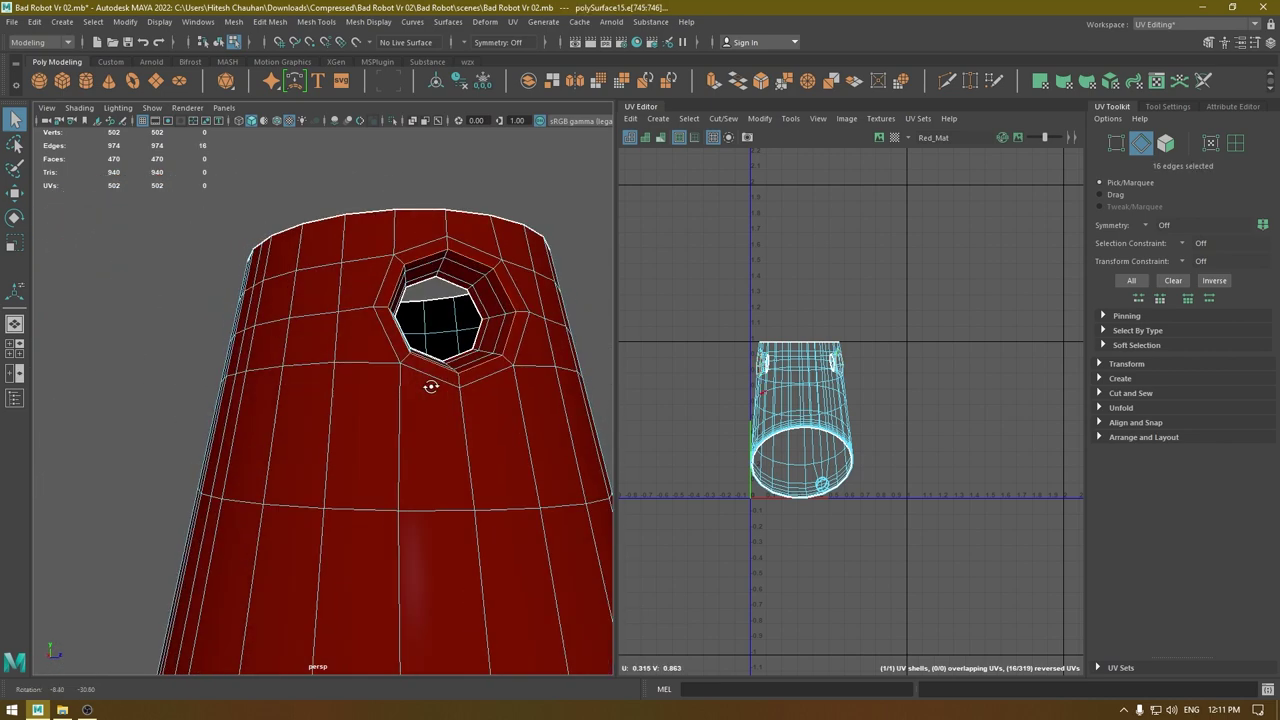
# Add the outer and inner edge loops of the small round recess near the body's base to the selection.
pyautogui.scroll(-4, 433, 395)
pyautogui.keyDown('alt'); pyautogui.moveTo(433, 400); pyautogui.dragTo(385, 215, button='middle'); pyautogui.keyUp('alt')
pyautogui.keyDown('alt'); pyautogui.moveTo(290, 415); pyautogui.dragTo(349, 431); pyautogui.keyUp('alt')
pyautogui.scroll(8, 349, 431)
pyautogui.keyDown('alt'); pyautogui.moveTo(355, 500); pyautogui.dragTo(380, 308, button='middle'); pyautogui.keyUp('alt')
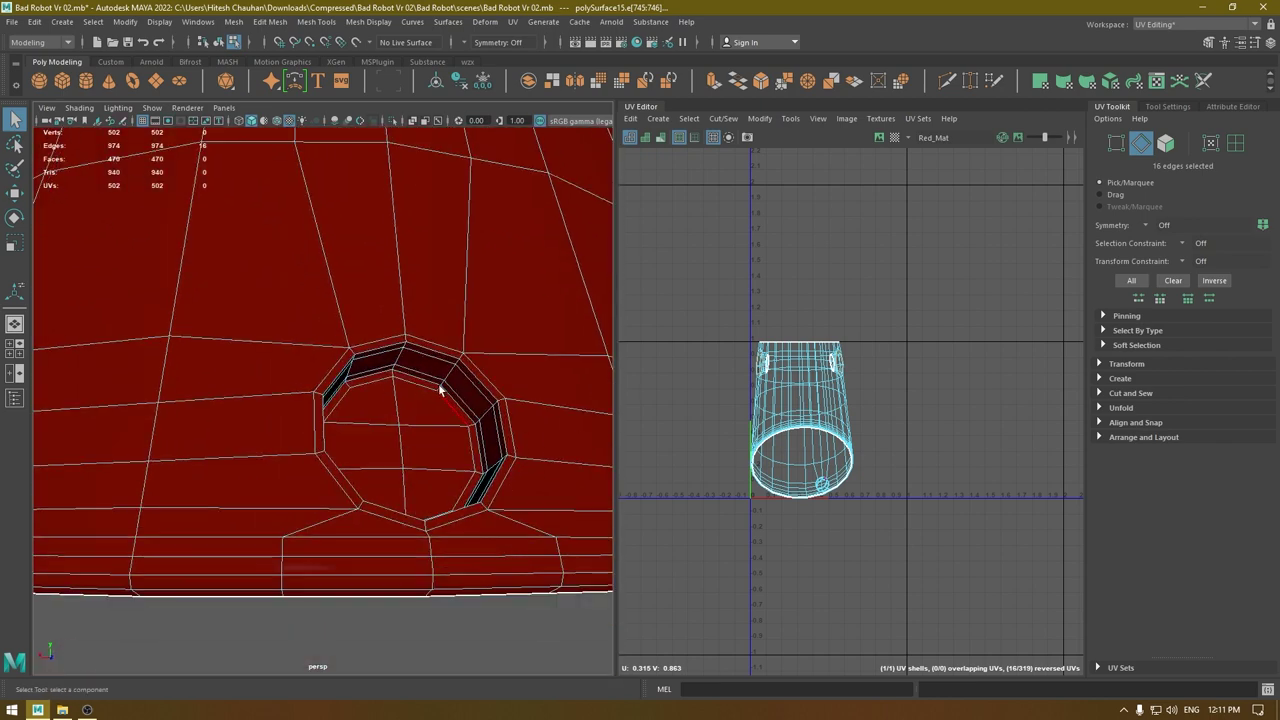
pyautogui.keyDown('alt'); pyautogui.moveTo(417, 416); pyautogui.dragTo(363, 437); pyautogui.keyUp('alt')
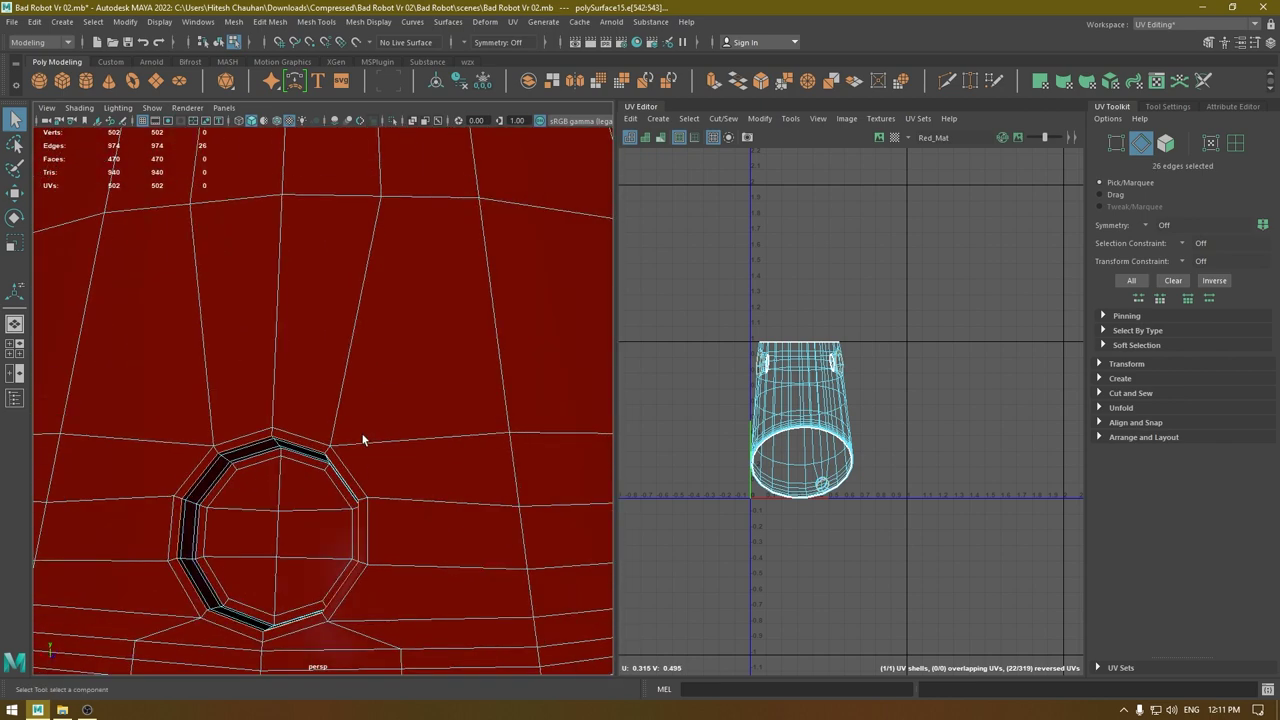
pyautogui.keyDown('alt'); pyautogui.moveTo(363, 437); pyautogui.dragTo(414, 424, button='middle'); pyautogui.keyUp('alt')
pyautogui.scroll(3, 414, 424)
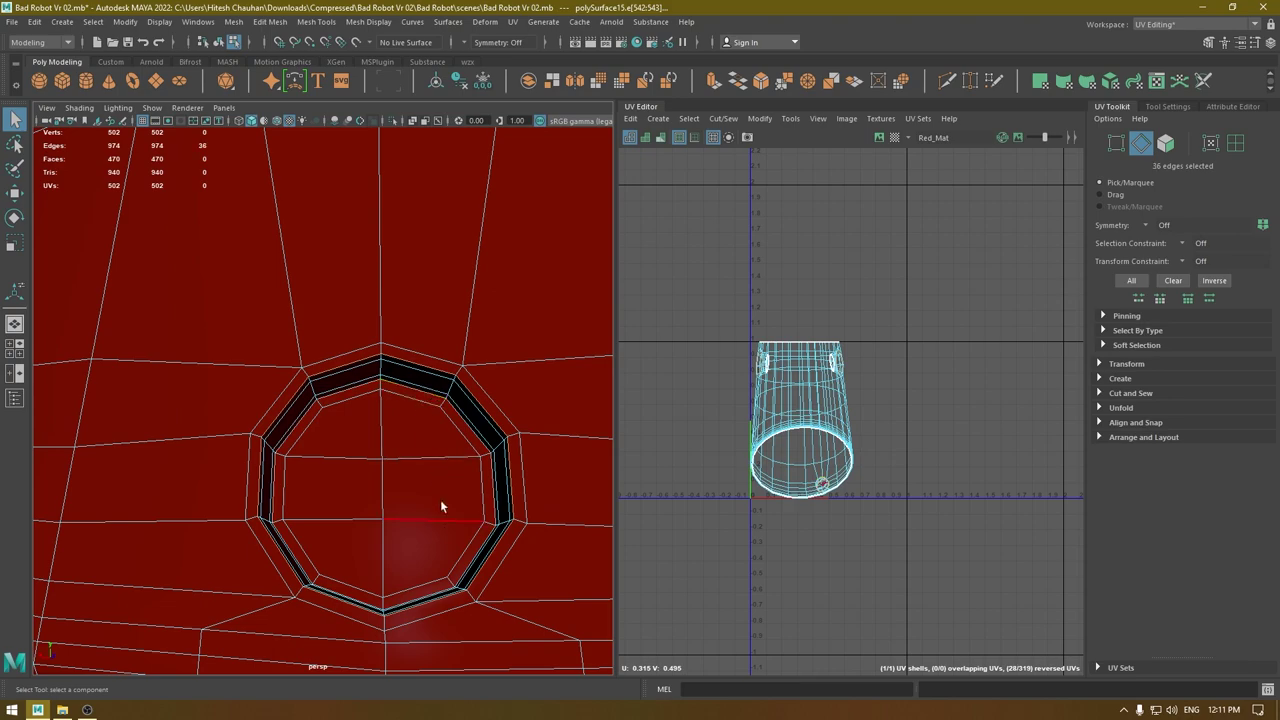
# Add the edge loop around the body's bottom rim and cut the UVs along all selected loops.
pyautogui.keyDown('alt'); pyautogui.moveTo(446, 559); pyautogui.dragTo(391, 429, button='right'); pyautogui.keyUp('alt')
pyautogui.keyDown('alt'); pyautogui.moveTo(391, 429); pyautogui.dragTo(424, 403); pyautogui.keyUp('alt')
pyautogui.keyDown('alt'); pyautogui.moveTo(390, 440); pyautogui.dragTo(365, 479, button='right'); pyautogui.keyUp('alt')
pyautogui.scroll(3, 365, 480)
pyautogui.keyDown('shift'); pyautogui.doubleClick(367, 302); pyautogui.keyUp('shift')
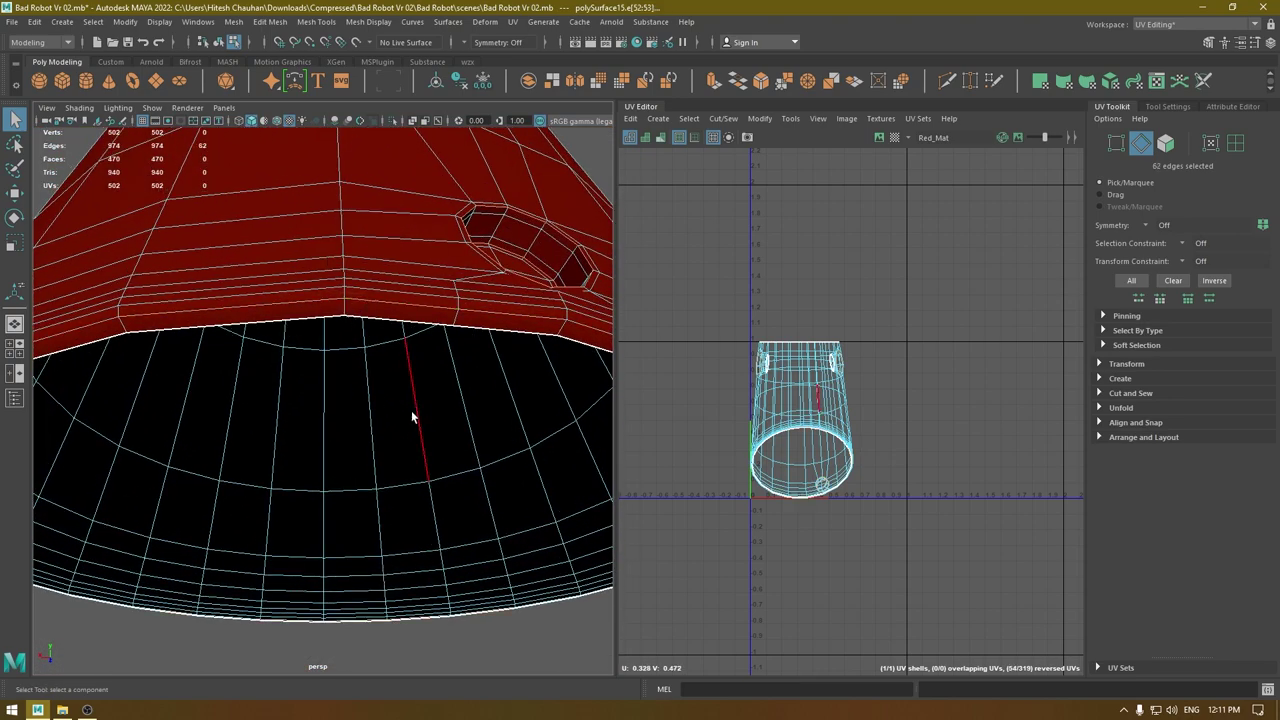
pyautogui.keyDown('alt'); pyautogui.moveTo(411, 410); pyautogui.dragTo(345, 255, button='right'); pyautogui.keyUp('alt')
pyautogui.keyDown('alt'); pyautogui.moveTo(345, 255); pyautogui.dragTo(354, 314); pyautogui.keyUp('alt')
pyautogui.moveTo(742, 225); pyautogui.dragTo(738, 185, button='right')
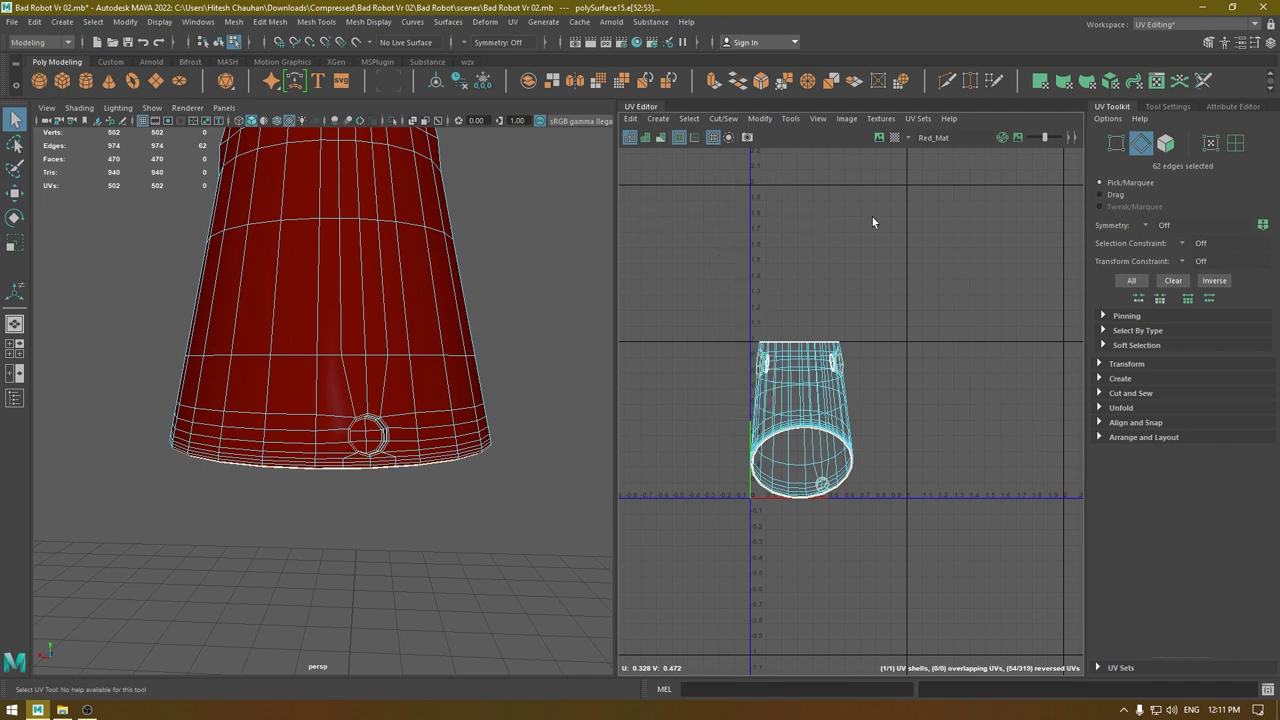
pyautogui.keyDown('shift'); pyautogui.moveTo(872, 217); pyautogui.dragTo(872, 216, button='right'); pyautogui.keyUp('shift')
# Select all of the red body's UV shells, unfold them and lay them out in the 0 to 1 space.
pyautogui.press('w')
pyautogui.keyDown('shift'); pyautogui.moveTo(802, 250); pyautogui.dragTo(706, 214, button='right'); pyautogui.keyUp('shift')
pyautogui.moveTo(626, 224); pyautogui.dragTo(974, 592)
pyautogui.hotkey('ctrl', 'u')
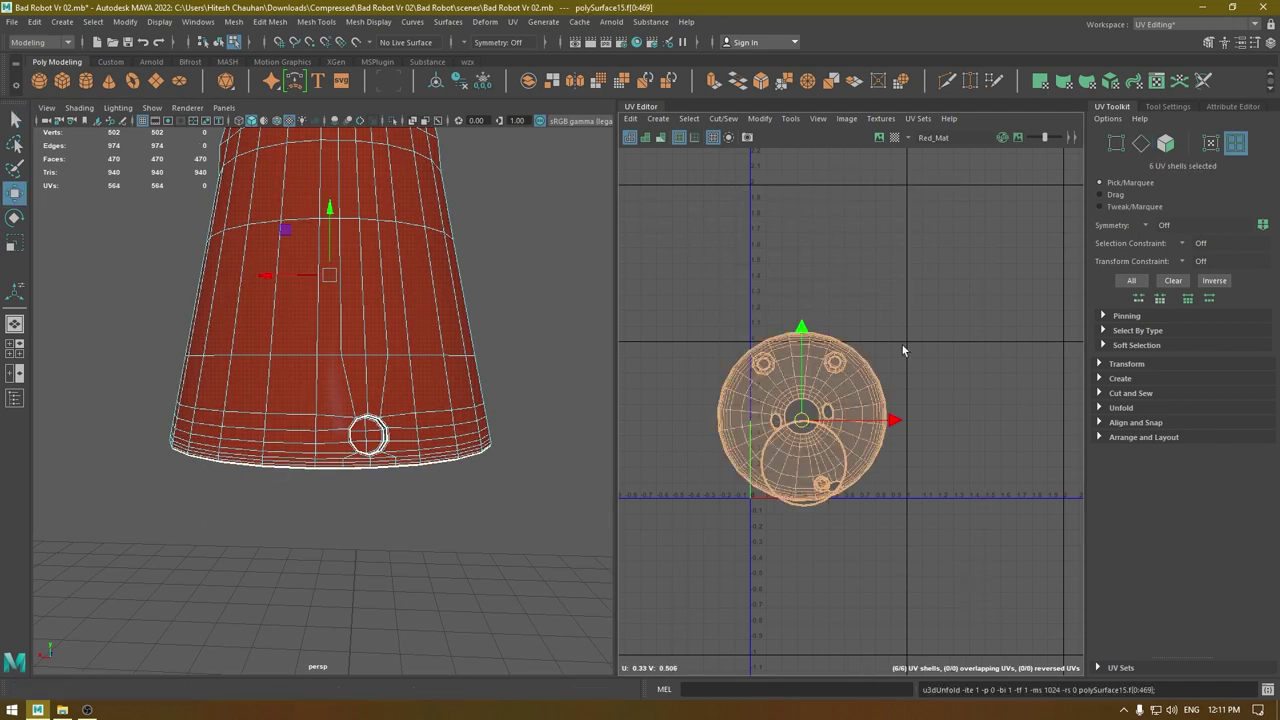
pyautogui.moveTo(901, 345); pyautogui.dragTo(834, 283, button='right')
pyautogui.moveTo(690, 275); pyautogui.dragTo(1082, 512)
pyautogui.keyDown('shift'); pyautogui.moveTo(997, 303); pyautogui.dragTo(942, 346, button='right'); pyautogui.keyUp('shift')
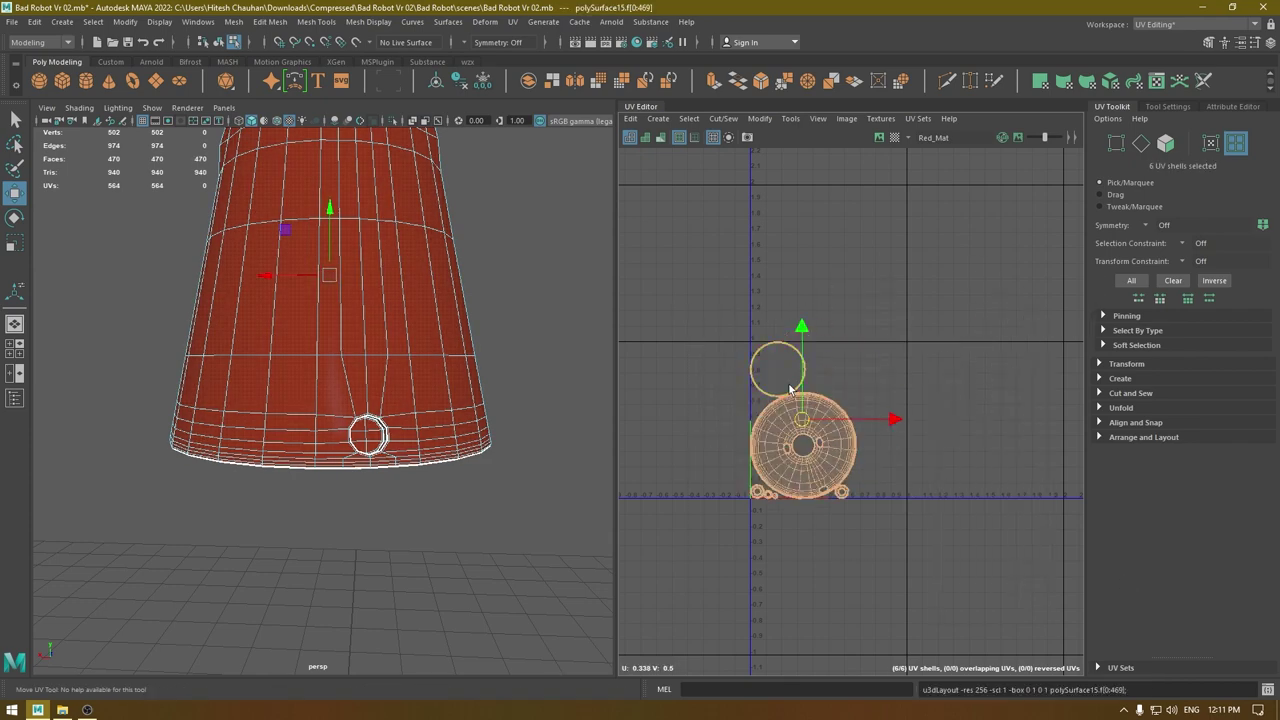
# Examine the laid-out small ring shells and compare them with the body's octagonal side hole.
pyautogui.keyDown('alt'); pyautogui.moveTo(808, 384); pyautogui.dragTo(918, 597, button='right'); pyautogui.keyUp('alt')
pyautogui.keyDown('alt'); pyautogui.moveTo(918, 597); pyautogui.dragTo(930, 341, button='middle'); pyautogui.keyUp('alt')
pyautogui.keyDown('alt'); pyautogui.moveTo(930, 341); pyautogui.dragTo(785, 460, button='right'); pyautogui.keyUp('alt')
pyautogui.keyDown('alt'); pyautogui.moveTo(398, 400); pyautogui.dragTo(443, 429); pyautogui.keyUp('alt')
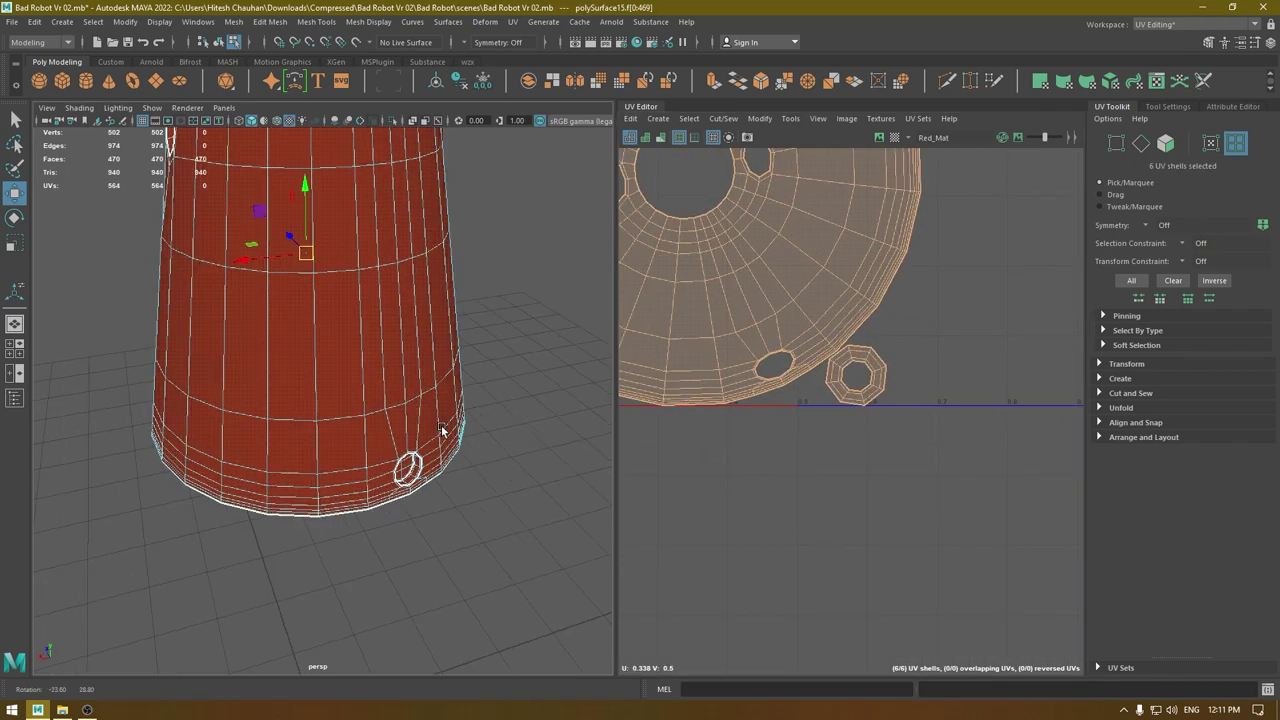
pyautogui.keyDown('alt'); pyautogui.moveTo(400, 245); pyautogui.dragTo(506, 526, button='middle'); pyautogui.keyUp('alt')
pyautogui.keyDown('alt'); pyautogui.moveTo(458, 471); pyautogui.dragTo(531, 461); pyautogui.keyUp('alt')
pyautogui.keyDown('alt'); pyautogui.moveTo(531, 461); pyautogui.dragTo(475, 433, button='middle'); pyautogui.keyUp('alt')
pyautogui.keyDown('alt'); pyautogui.moveTo(475, 433); pyautogui.dragTo(586, 420, button='right'); pyautogui.keyUp('alt')
pyautogui.keyDown('alt'); pyautogui.moveTo(848, 370); pyautogui.dragTo(900, 355, button='right'); pyautogui.keyUp('alt')
pyautogui.keyDown('alt'); pyautogui.moveTo(900, 355); pyautogui.dragTo(906, 311, button='middle'); pyautogui.keyUp('alt')
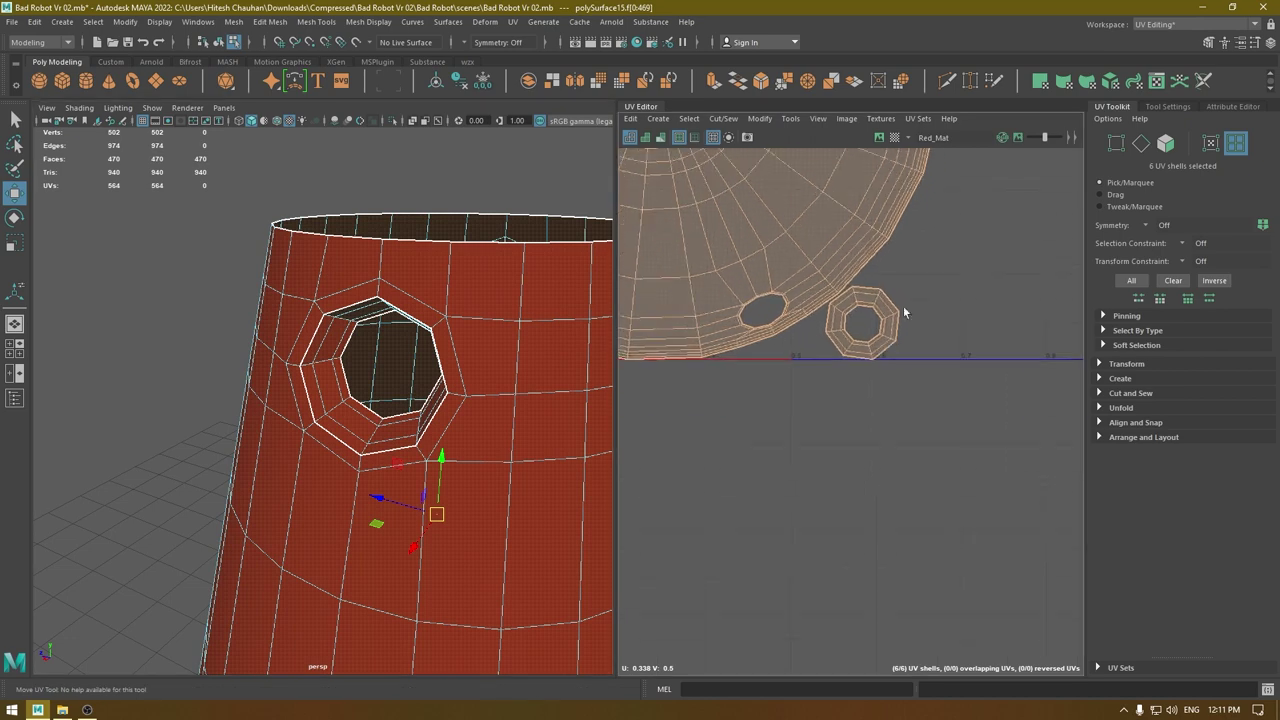
# Select one radial line of edges across each octagonal hole shell and across the small recess's ring shell.
pyautogui.moveTo(906, 300); pyautogui.dragTo(907, 263, button='right')
pyautogui.doubleClick(872, 355)
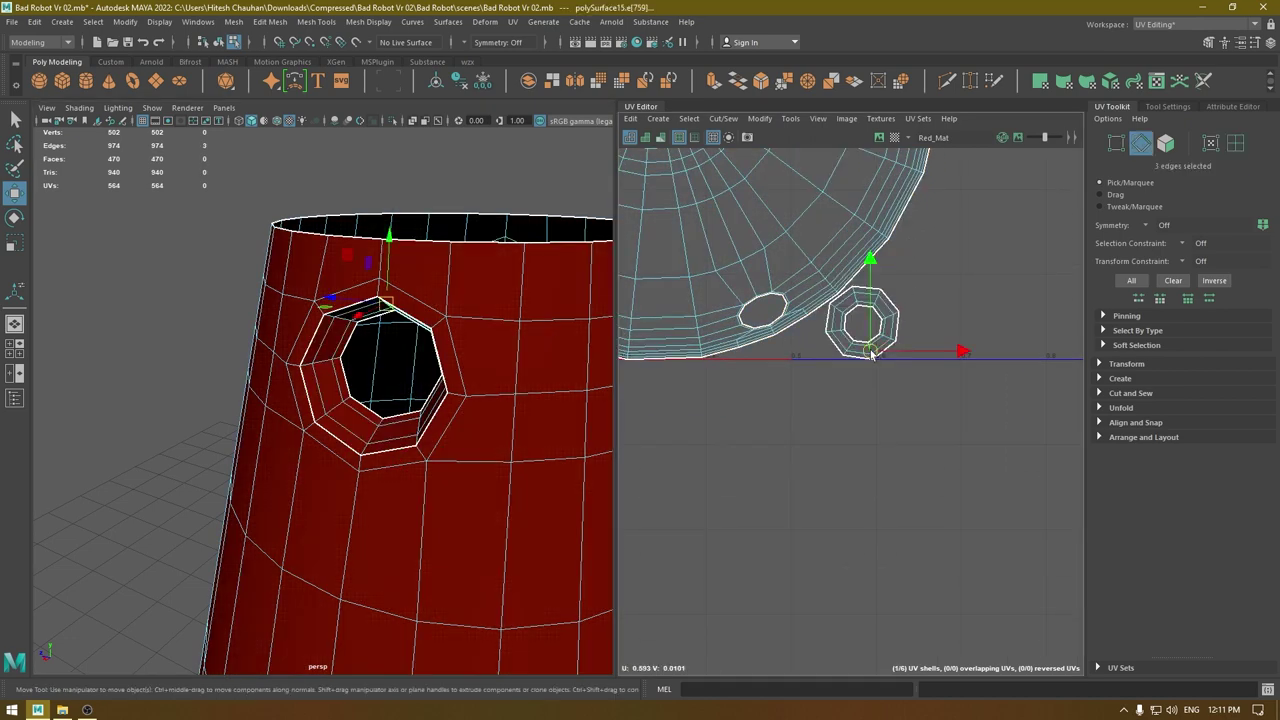
pyautogui.keyDown('alt'); pyautogui.moveTo(830, 368); pyautogui.dragTo(951, 400, button='middle'); pyautogui.keyUp('alt')
pyautogui.keyDown('alt'); pyautogui.moveTo(951, 400); pyautogui.dragTo(820, 300, button='right'); pyautogui.keyUp('alt')
pyautogui.keyDown('alt'); pyautogui.moveTo(820, 300); pyautogui.dragTo(935, 313, button='middle'); pyautogui.keyUp('alt')
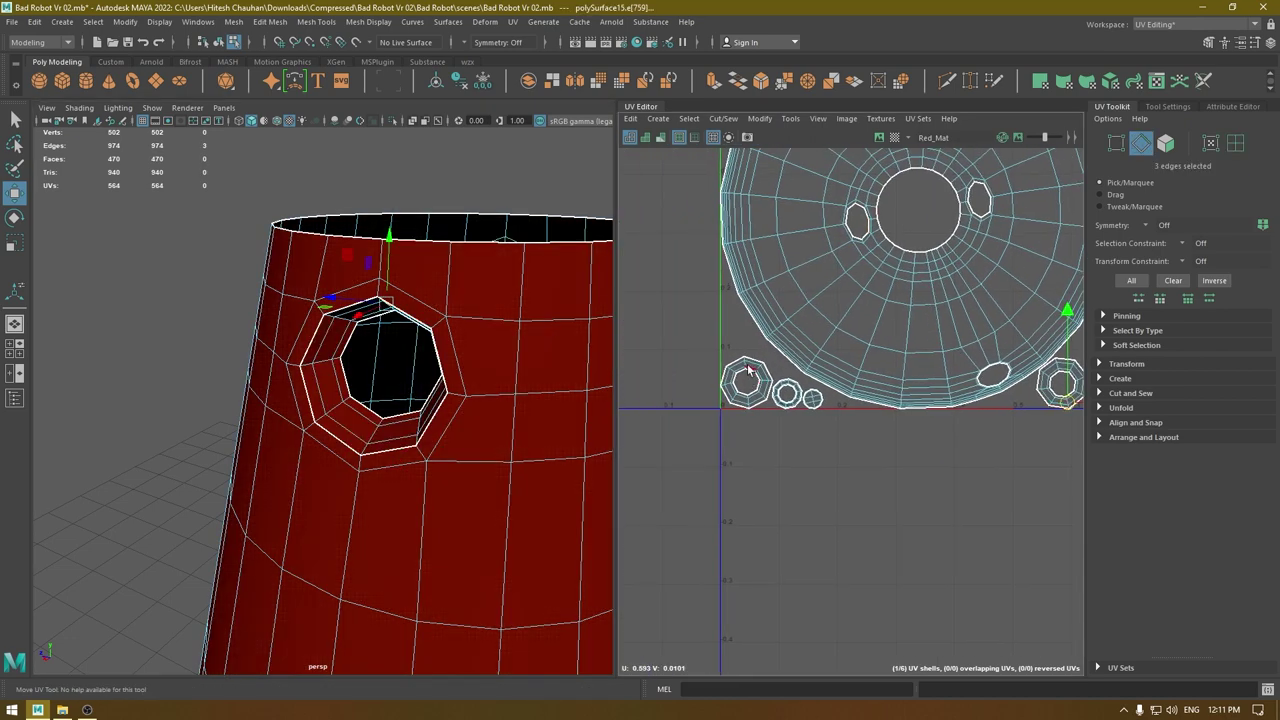
pyautogui.keyDown('shift'); pyautogui.doubleClick(745, 367); pyautogui.keyUp('shift')
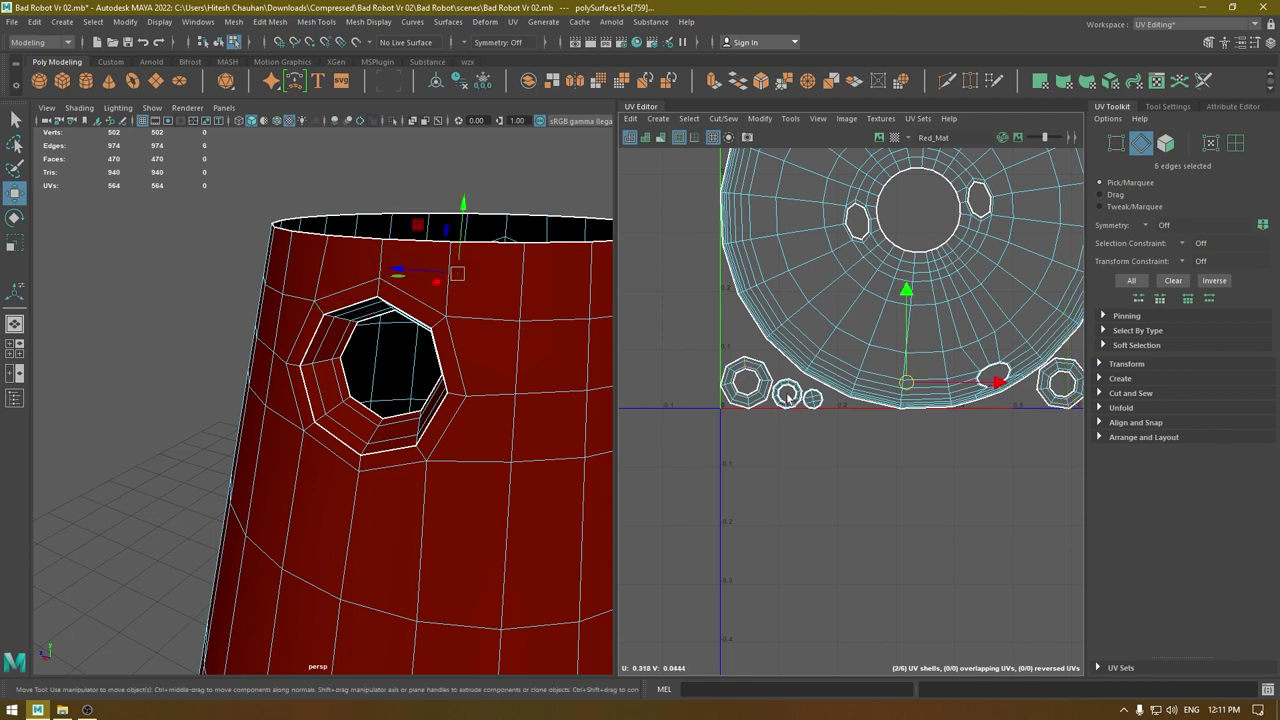
pyautogui.scroll(3, 787, 390)
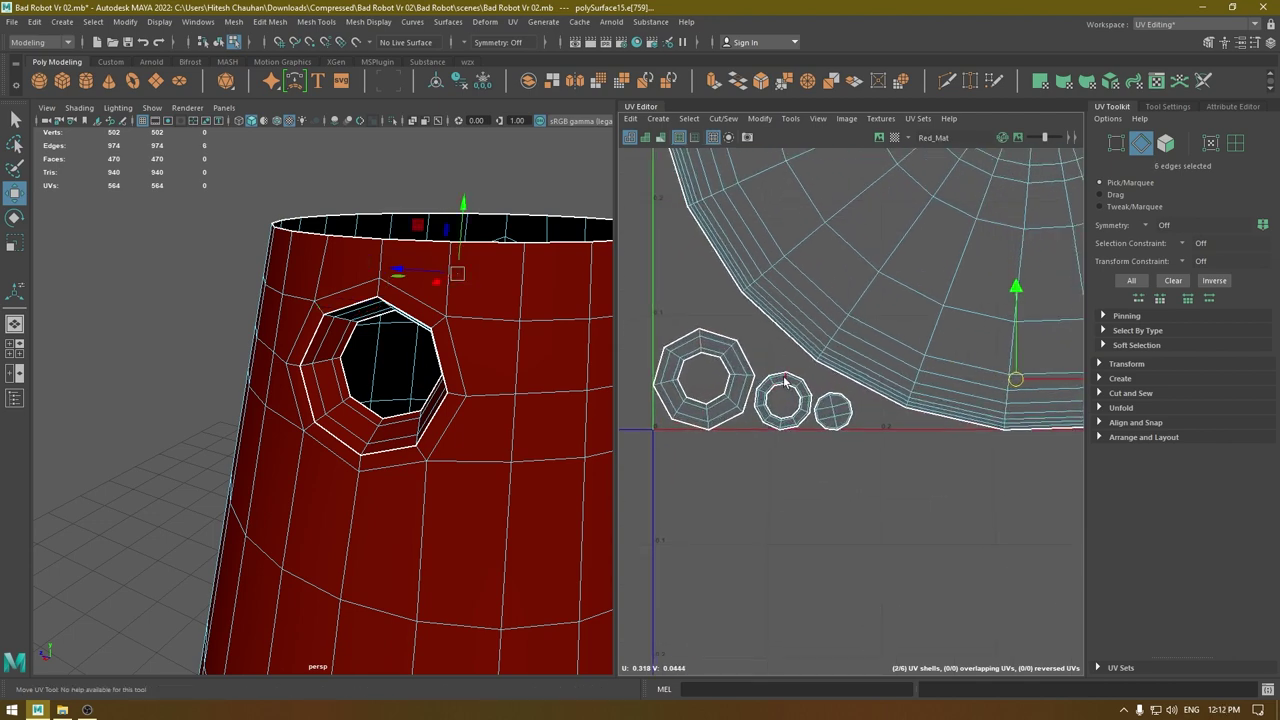
pyautogui.keyDown('shift'); pyautogui.doubleClick(785, 378); pyautogui.keyUp('shift')
# Add one cross edge of the large thin rim ring and cut the UVs along all selected edges.
pyautogui.scroll(-3, 785, 380)
pyautogui.keyDown('alt'); pyautogui.moveTo(838, 171); pyautogui.dragTo(803, 334, button='middle'); pyautogui.keyUp('alt')
pyautogui.keyDown('alt'); pyautogui.moveTo(790, 210); pyautogui.dragTo(826, 314, button='middle'); pyautogui.keyUp('alt')
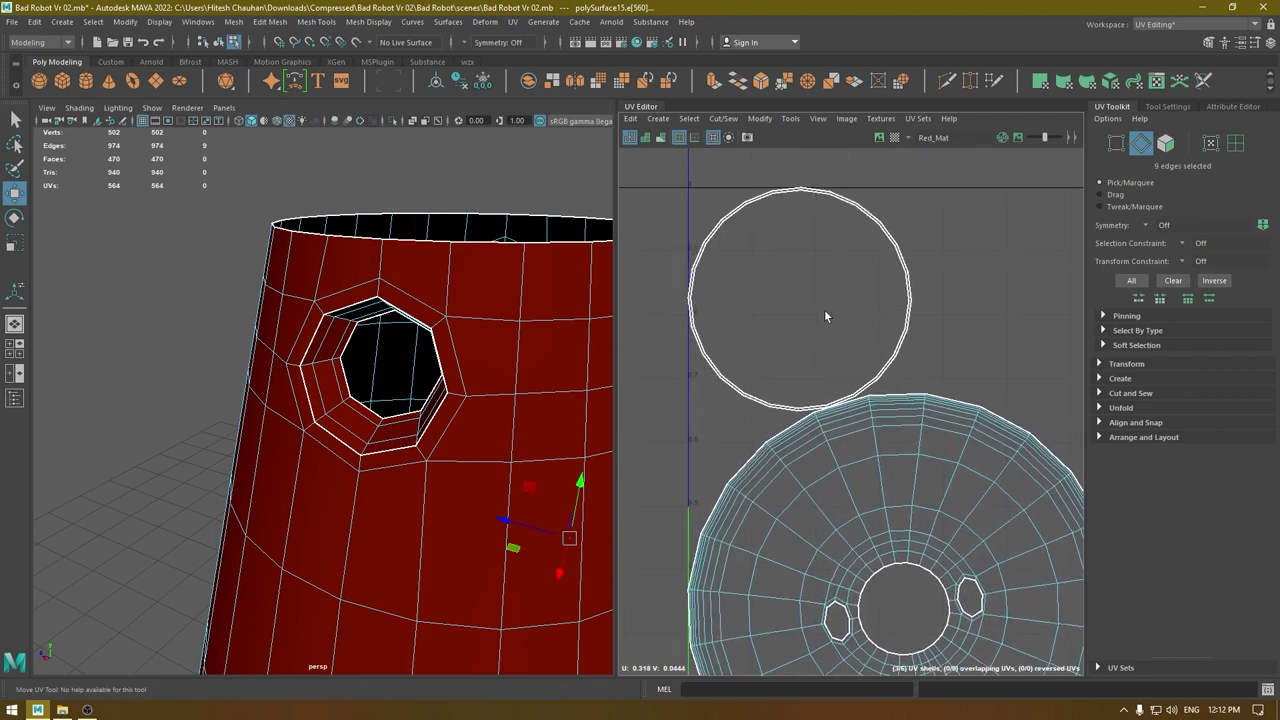
pyautogui.scroll(1, 805, 206)
pyautogui.keyDown('alt'); pyautogui.moveTo(832, 252); pyautogui.dragTo(885, 468, button='middle'); pyautogui.keyUp('alt')
pyautogui.scroll(3, 897, 464)
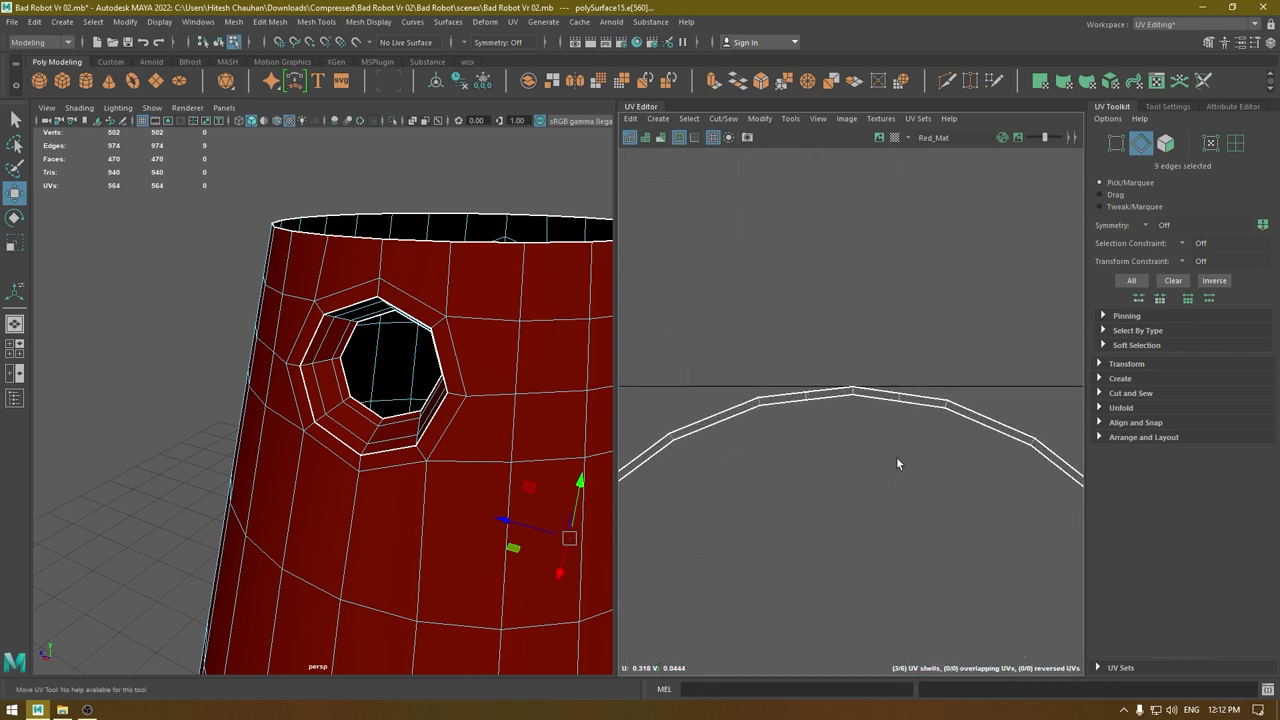
pyautogui.keyDown('shift'); pyautogui.click(853, 391); pyautogui.keyUp('shift')
pyautogui.scroll(-3, 912, 555)
pyautogui.moveTo(884, 279)
pyautogui.keyDown('shift'); pyautogui.mouseDown(button='right')
pyautogui.moveTo(794, 301)
pyautogui.moveTo(884, 282)
pyautogui.mouseUp(button='right'); pyautogui.keyUp('shift')
pyautogui.scroll(-3, 960, 464)
pyautogui.keyDown('alt'); pyautogui.moveTo(960, 464); pyautogui.dragTo(930, 368, button='middle'); pyautogui.keyUp('alt')
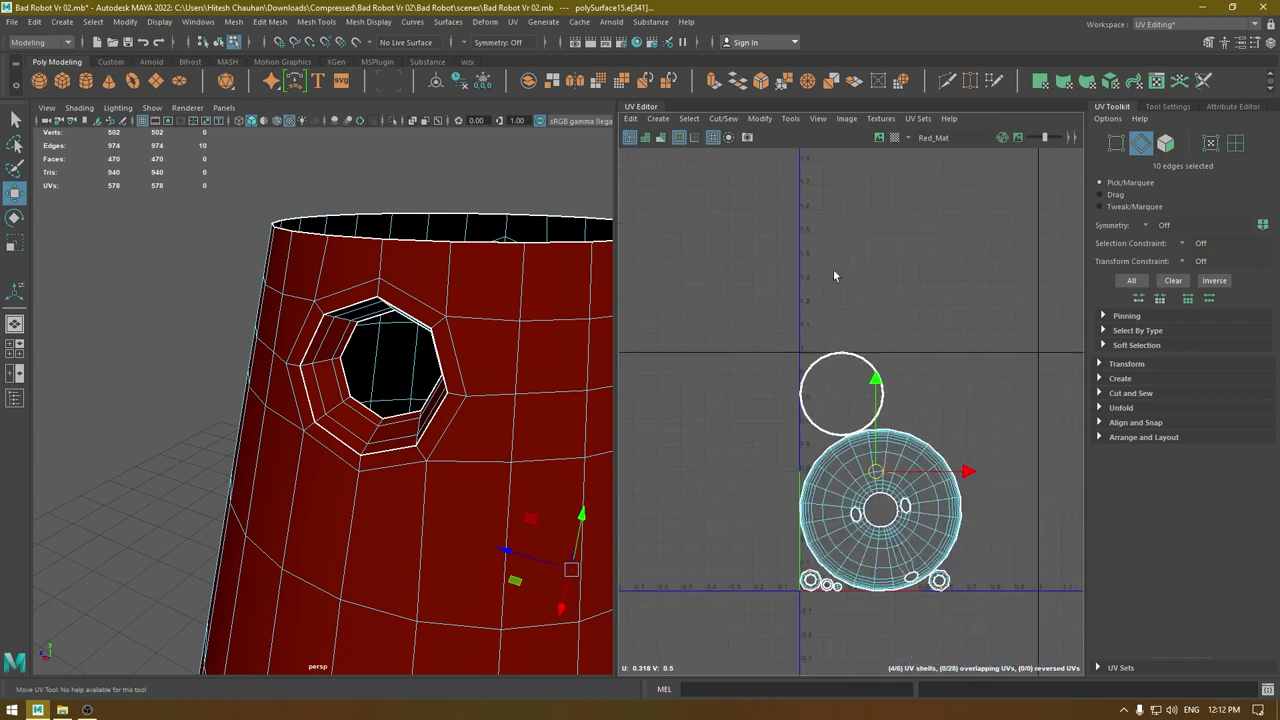
# Unfold all of the body's UV shells with the rings cut open and lay them out again.
pyautogui.moveTo(836, 274); pyautogui.dragTo(757, 240, button='right')
pyautogui.moveTo(727, 243); pyautogui.dragTo(1095, 682)
pyautogui.hotkey('ctrl', 'u')
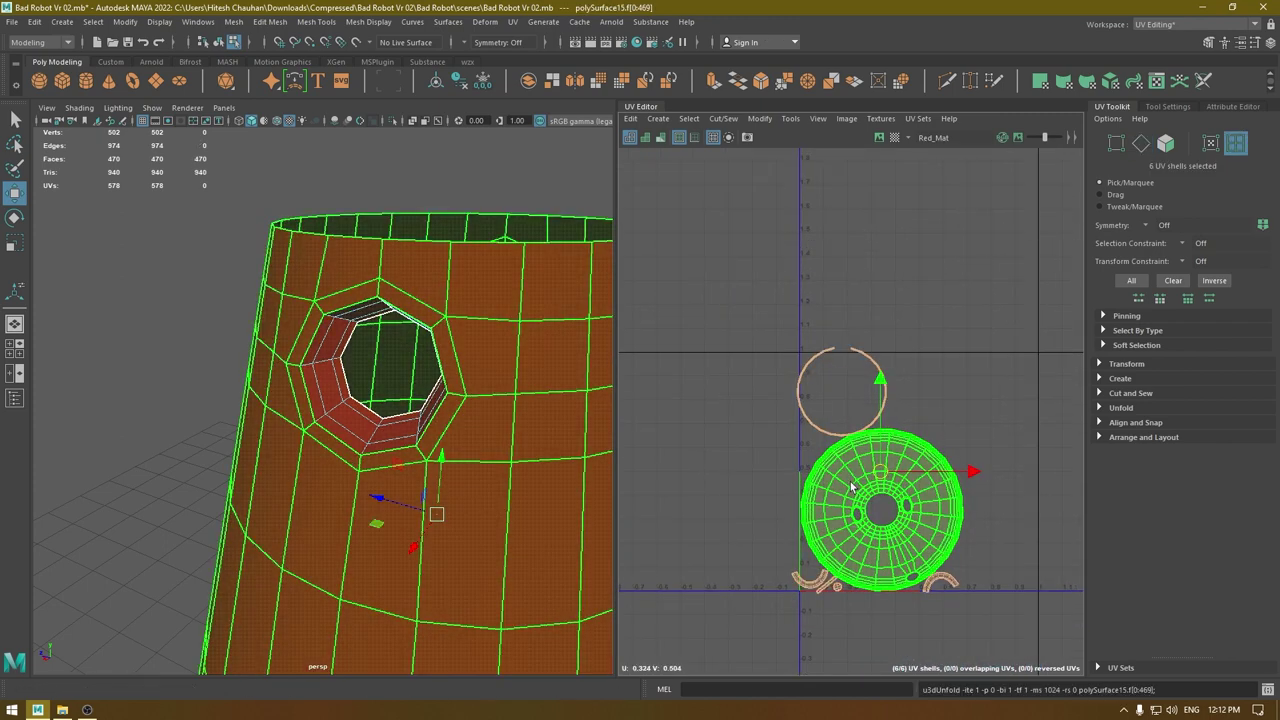
pyautogui.click(973, 336)
pyautogui.moveTo(998, 315); pyautogui.dragTo(926, 283, button='right')
pyautogui.moveTo(731, 286); pyautogui.dragTo(1012, 630)
pyautogui.keyDown('shift'); pyautogui.moveTo(1010, 308); pyautogui.dragTo(721, 397, button='right'); pyautogui.keyUp('shift')
# Orient the thin strip shell and both octagonal hole shells, rotating one hole shell so both curve the same way.
pyautogui.keyDown('alt'); pyautogui.moveTo(877, 378); pyautogui.dragTo(893, 220, button='middle'); pyautogui.keyUp('alt')
pyautogui.scroll(3, 893, 222)
pyautogui.click(1006, 483)
pyautogui.keyDown('shift'); pyautogui.rightClick(1007, 485); pyautogui.keyUp('shift')
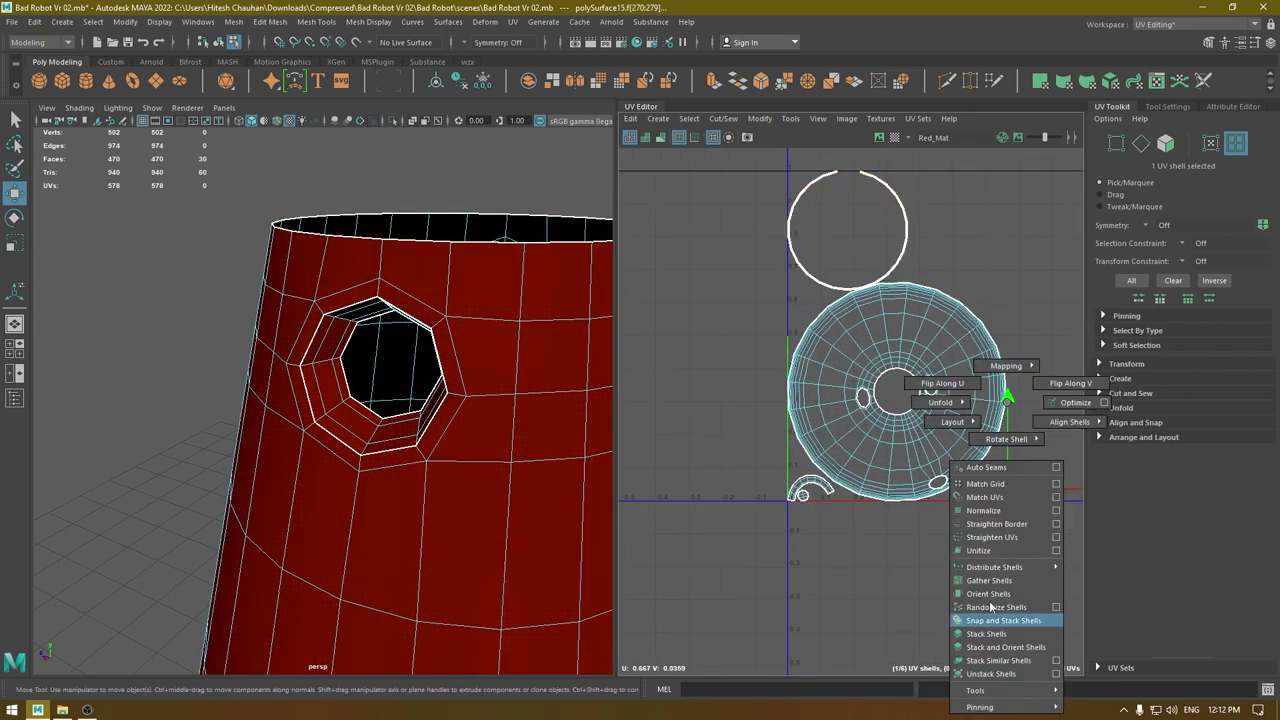
pyautogui.keyDown('shift'); pyautogui.moveTo(993, 595); pyautogui.dragTo(993, 595, button='right'); pyautogui.keyUp('shift')
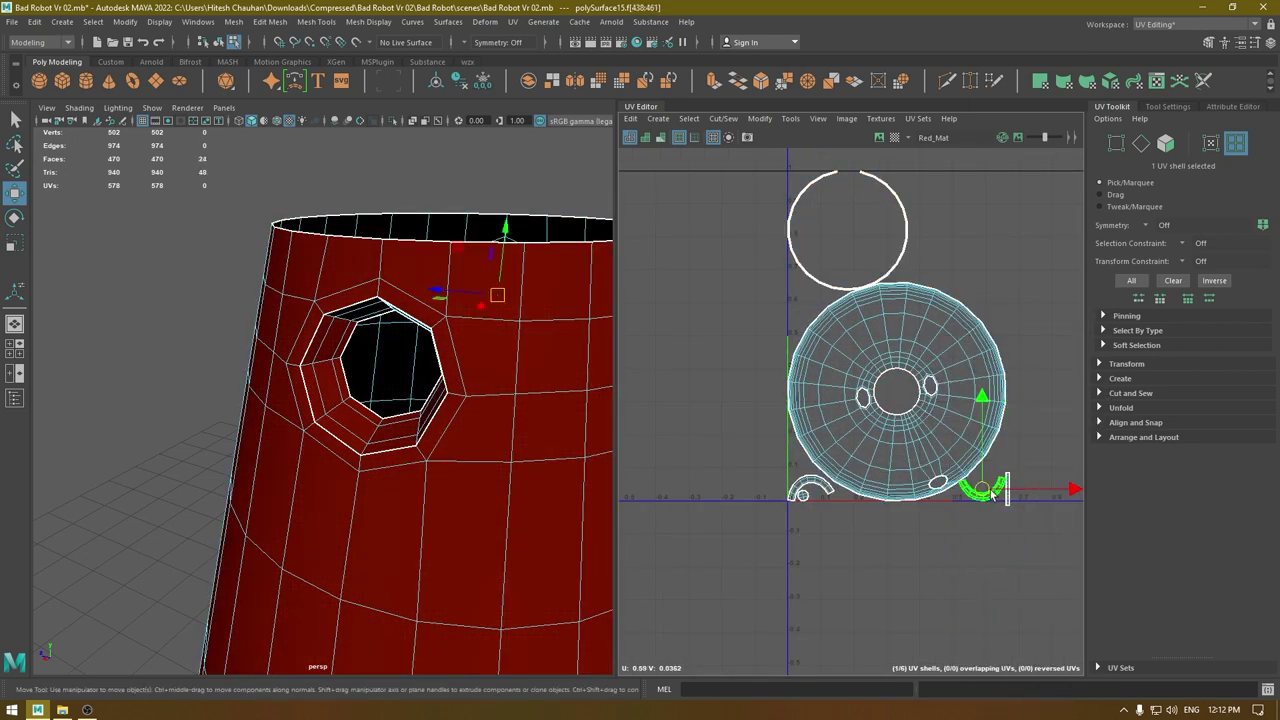
pyautogui.click(820, 488)
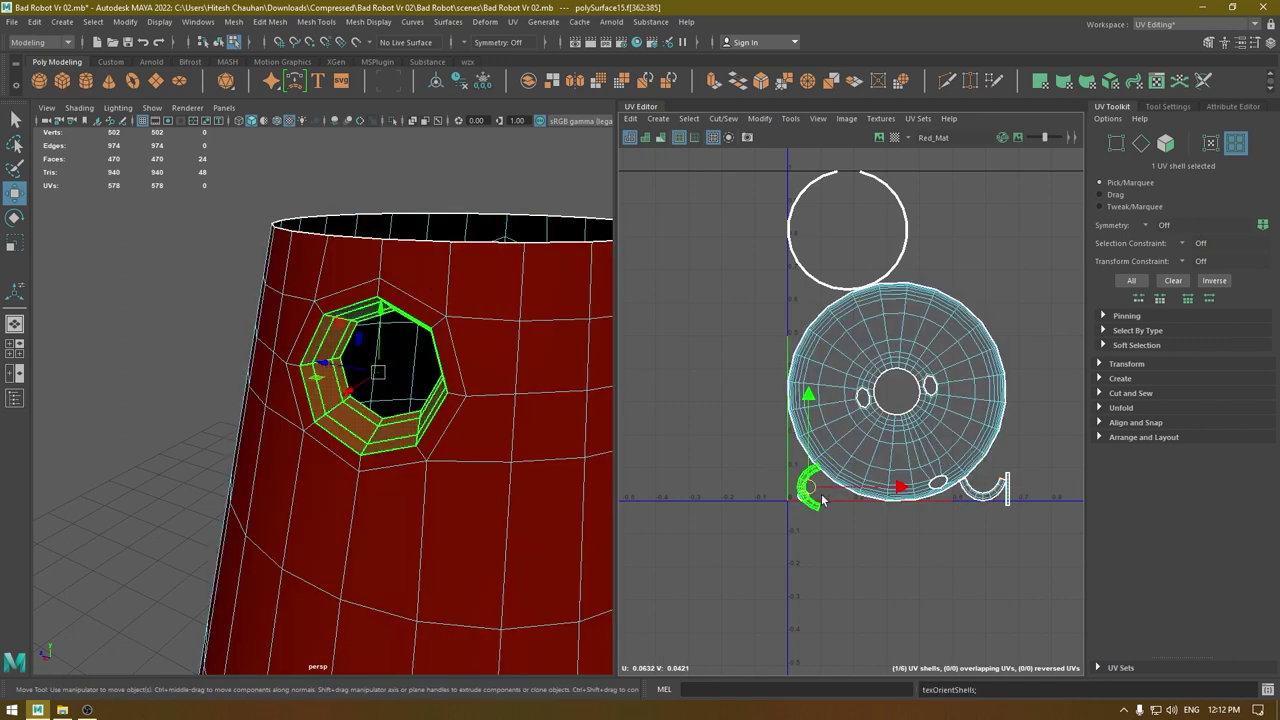
pyautogui.press('e')
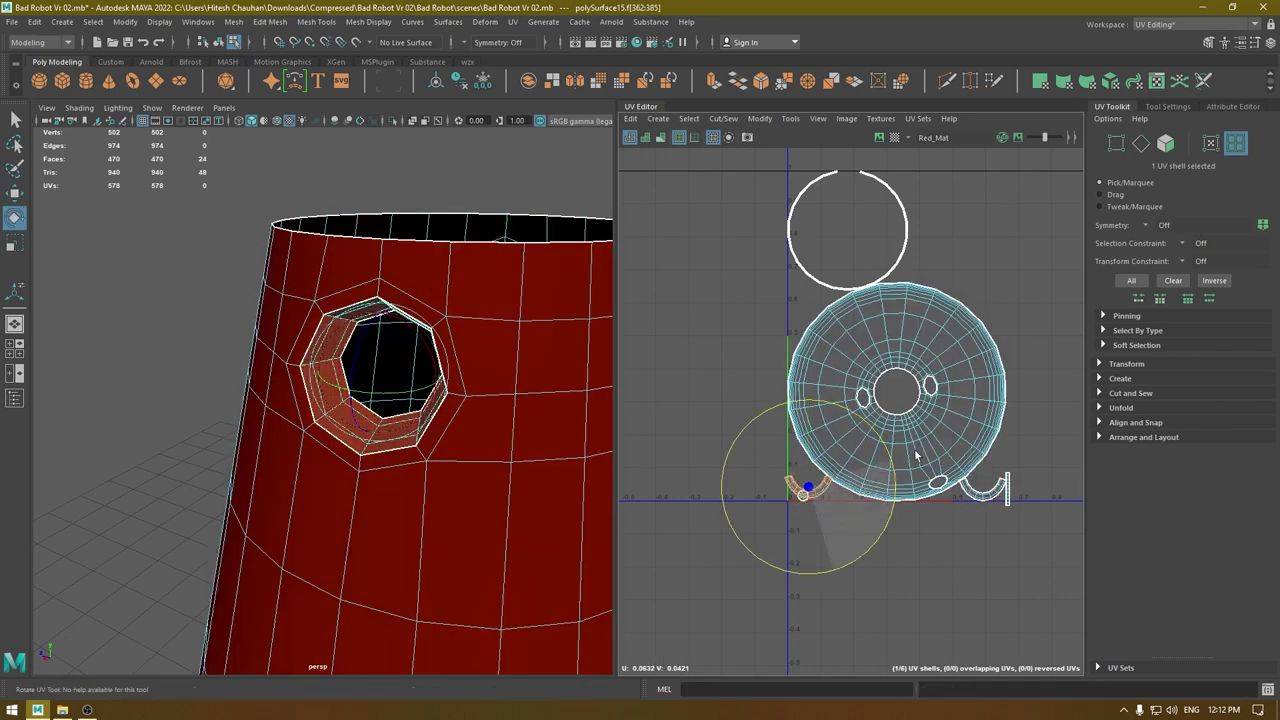
# Lay out all of the body's UV shells again and check the texture distortion on the body with the checker map.
pyautogui.press('w')
pyautogui.click(963, 192)
pyautogui.moveTo(965, 191); pyautogui.dragTo(762, 660)
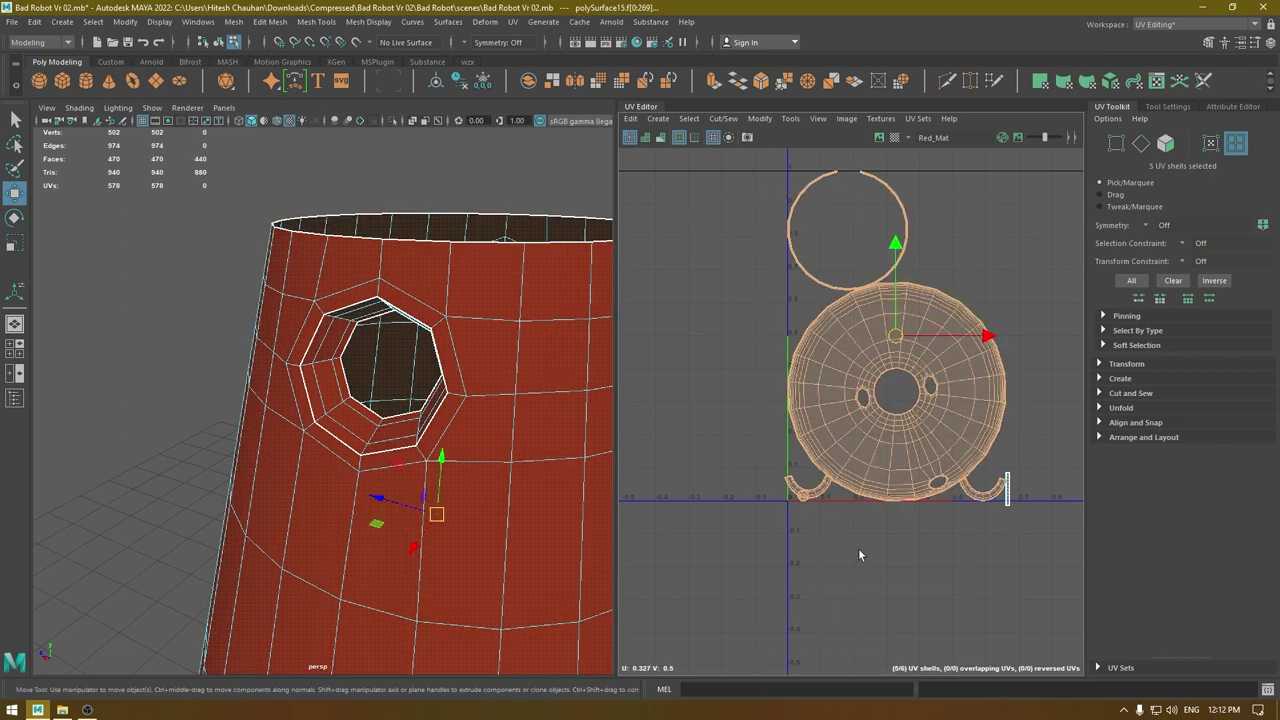
pyautogui.keyDown('alt'); pyautogui.moveTo(304, 312); pyautogui.dragTo(529, 363); pyautogui.keyUp('alt')
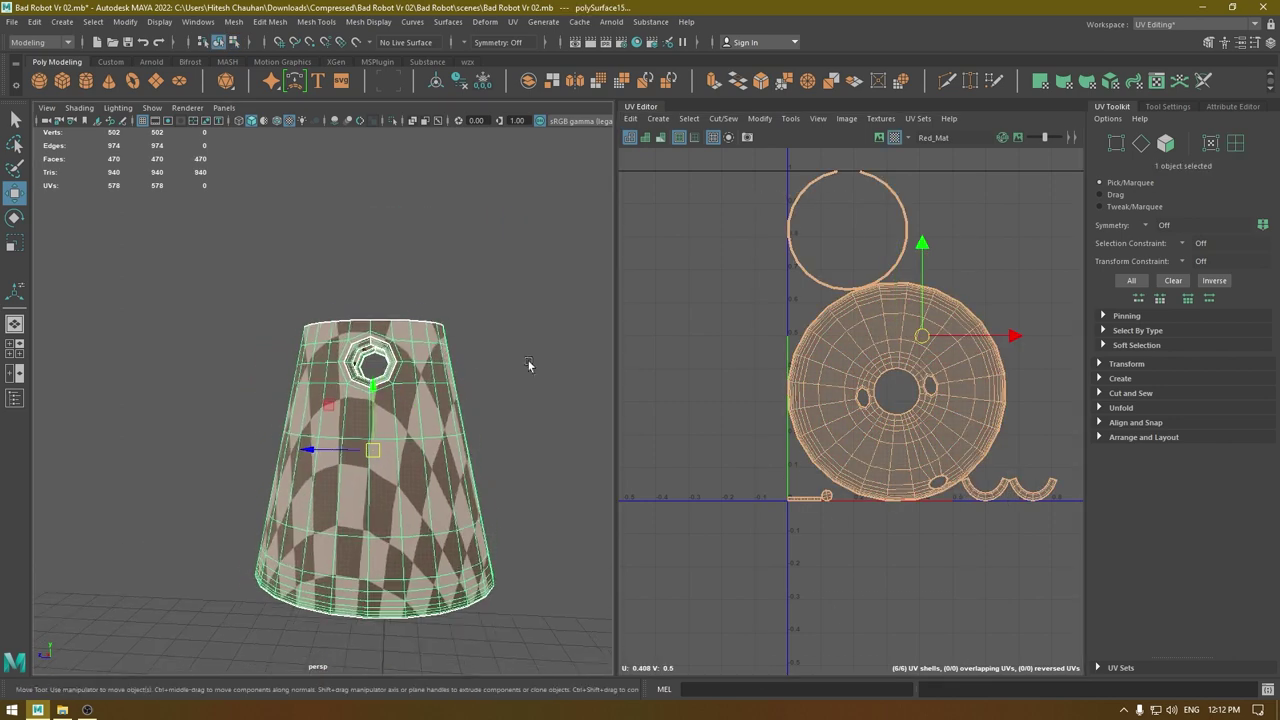
pyautogui.keyDown('alt'); pyautogui.moveTo(381, 364); pyautogui.dragTo(397, 374); pyautogui.keyUp('alt')
pyautogui.scroll(4, 397, 400)
pyautogui.keyDown('alt'); pyautogui.moveTo(381, 454); pyautogui.dragTo(398, 472); pyautogui.keyUp('alt')
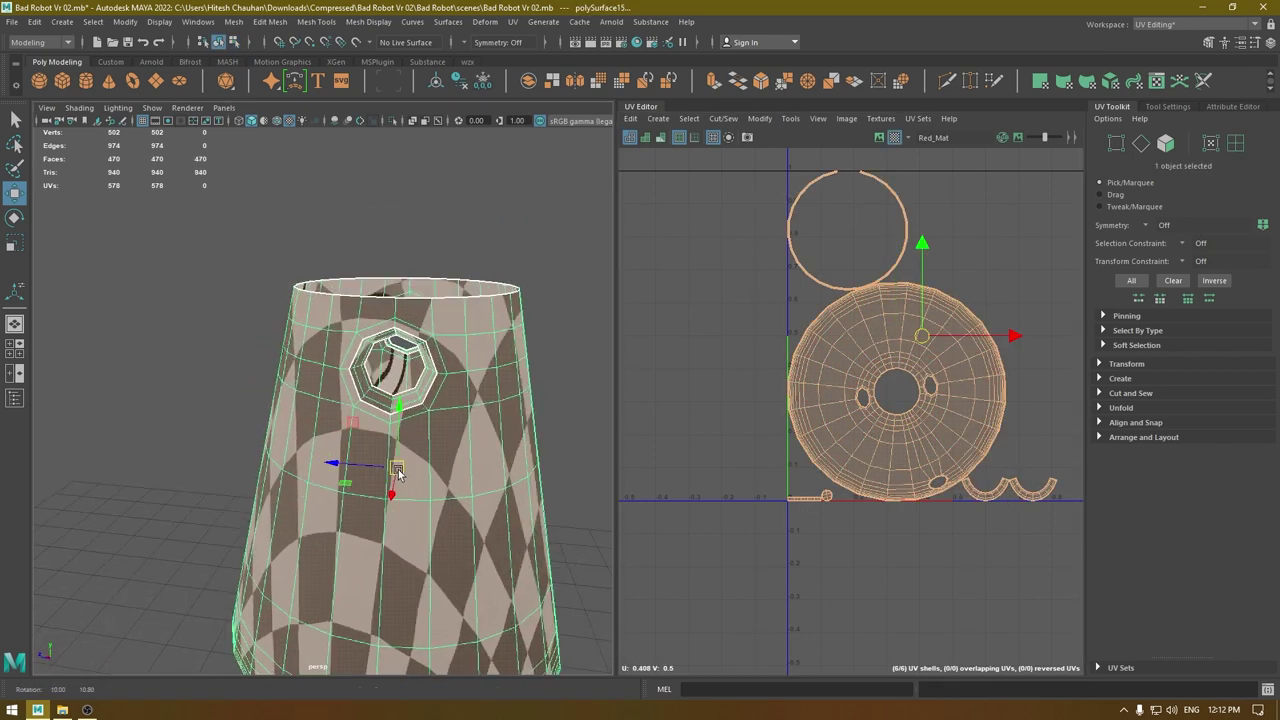
pyautogui.keyDown('alt'); pyautogui.moveTo(433, 379); pyautogui.dragTo(438, 446); pyautogui.keyUp('alt')
pyautogui.scroll(4, 430, 460)
# Cut the large round body shell along the radial edge line opposite the small recess, from inner to outer border.
pyautogui.rightClick(877, 370)
pyautogui.moveTo(873, 370); pyautogui.dragTo(822, 351, button='right')
pyautogui.click(868, 350)
pyautogui.keyDown('alt'); pyautogui.moveTo(904, 336); pyautogui.dragTo(803, 323, button='middle'); pyautogui.keyUp('alt')
pyautogui.scroll(4, 803, 323)
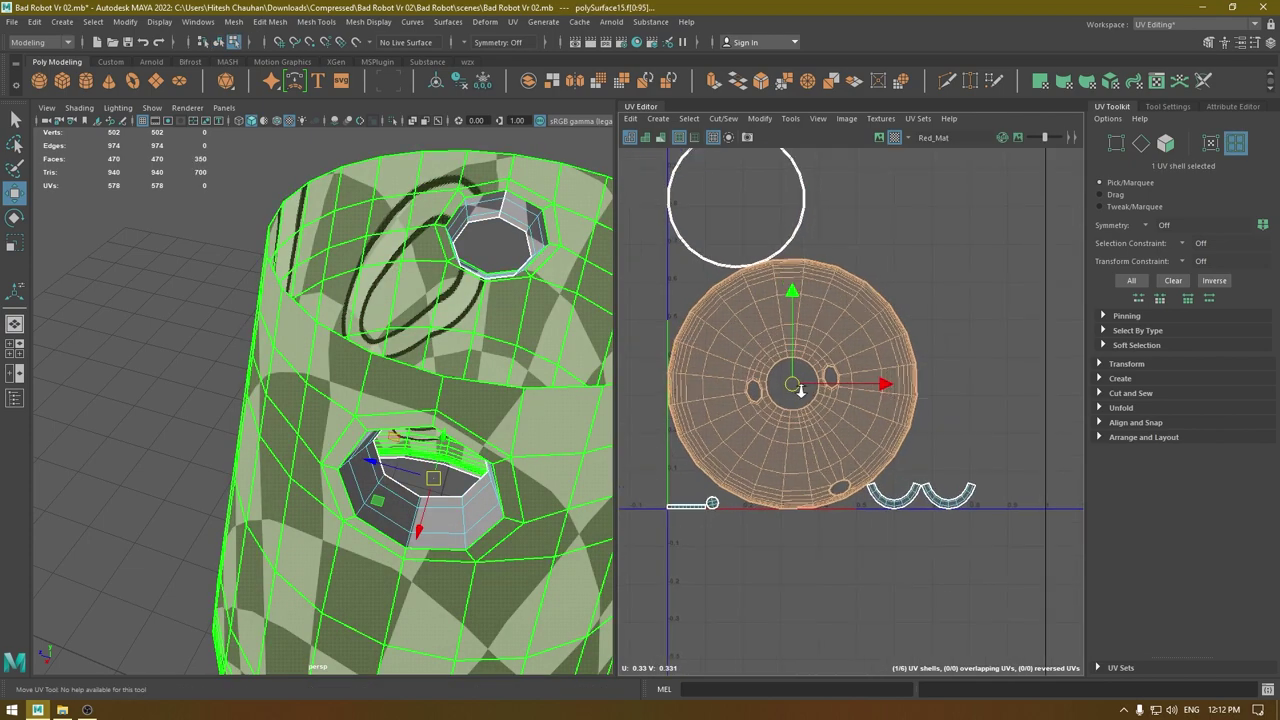
pyautogui.moveTo(804, 320); pyautogui.dragTo(801, 240, button='right')
pyautogui.keyDown('alt'); pyautogui.moveTo(822, 449); pyautogui.dragTo(825, 436, button='middle'); pyautogui.keyUp('alt')
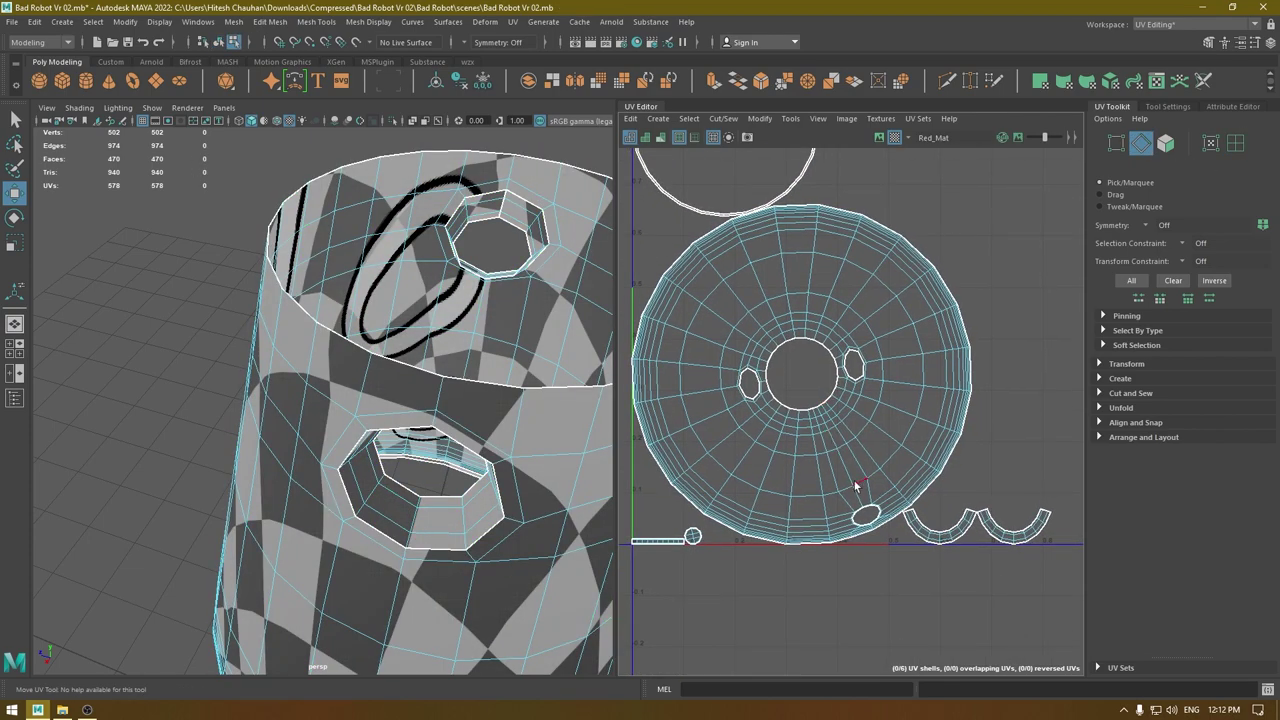
pyautogui.keyDown('alt'); pyautogui.moveTo(873, 518); pyautogui.dragTo(966, 640, button='right'); pyautogui.keyUp('alt')
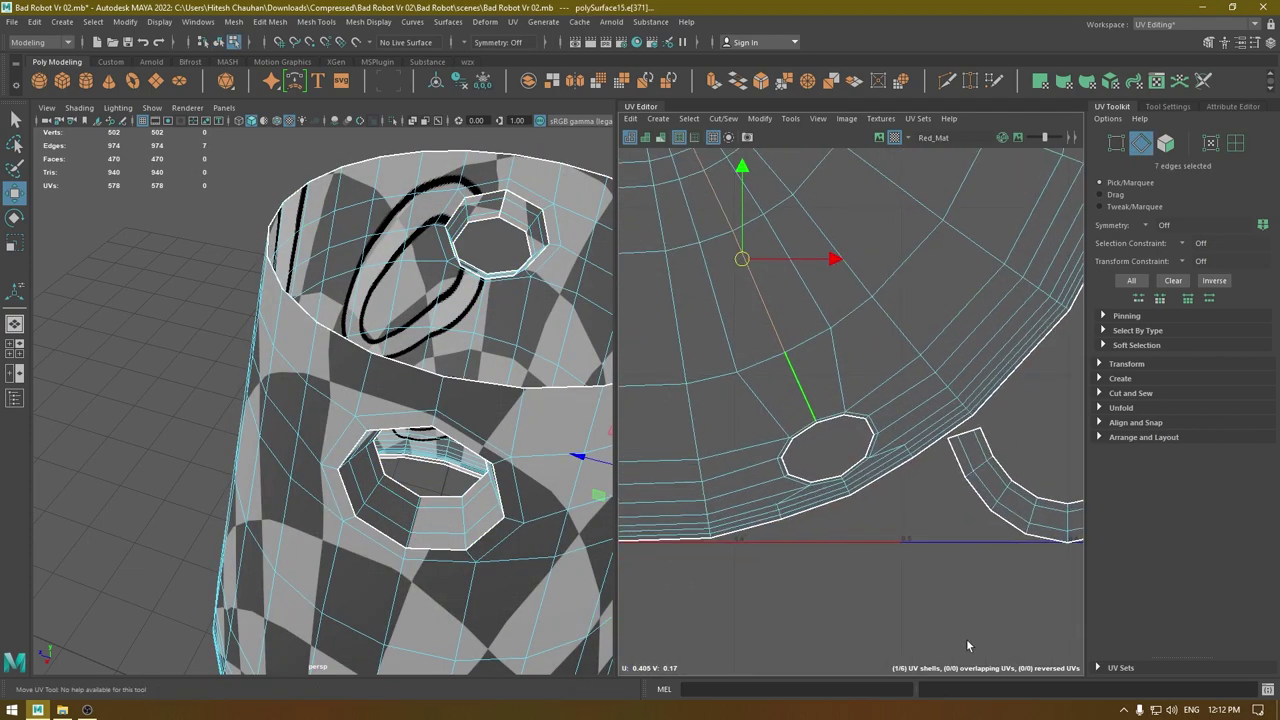
pyautogui.keyDown('alt'); pyautogui.moveTo(822, 398); pyautogui.dragTo(925, 667, button='middle'); pyautogui.keyUp('alt')
pyautogui.keyDown('alt'); pyautogui.moveTo(925, 667); pyautogui.dragTo(884, 457, button='right'); pyautogui.keyUp('alt')
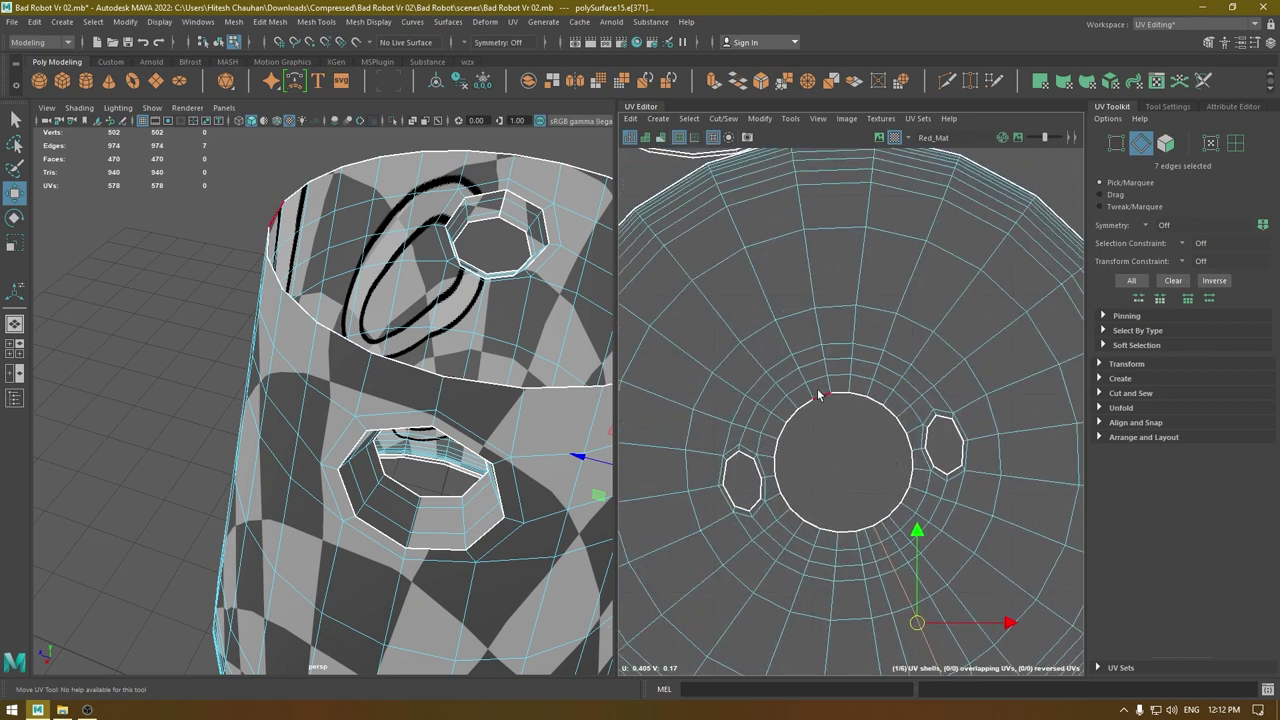
pyautogui.keyDown('alt'); pyautogui.moveTo(857, 516); pyautogui.dragTo(838, 420, button='right'); pyautogui.keyUp('alt')
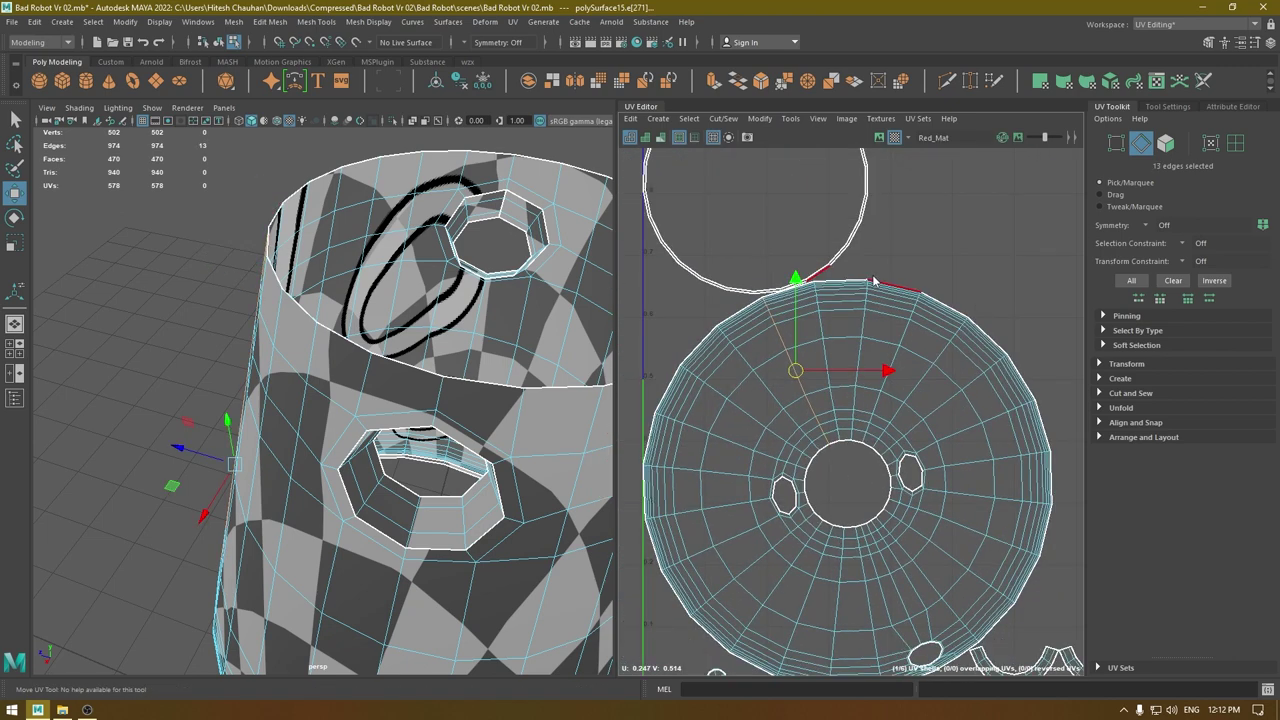
pyautogui.keyDown('shift'); pyautogui.moveTo(873, 279); pyautogui.dragTo(811, 299, button='right'); pyautogui.keyUp('shift')
# Unfold the cut main body shell and lay out all of the body's UV shells.
pyautogui.moveTo(842, 379); pyautogui.dragTo(794, 362, button='right')
pyautogui.click(797, 362)
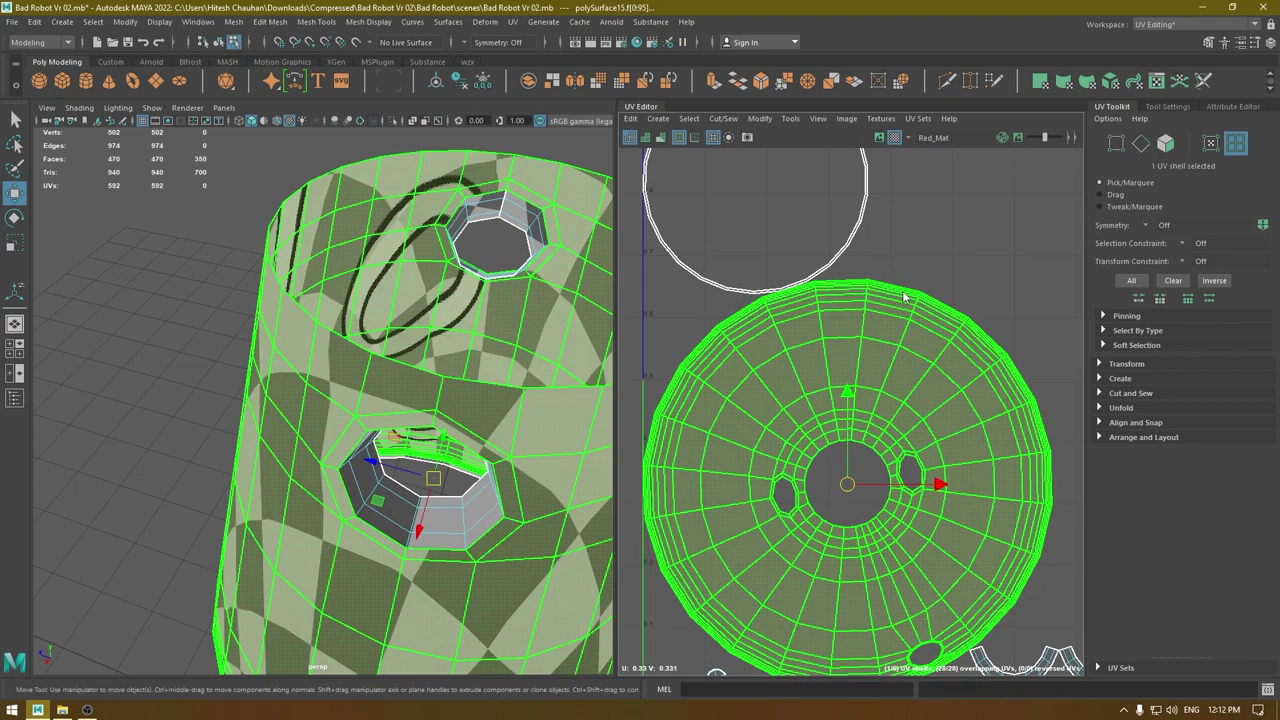
pyautogui.keyDown('shift'); pyautogui.moveTo(904, 292); pyautogui.dragTo(640, 308, button='right'); pyautogui.keyUp('shift')
pyautogui.keyDown('alt'); pyautogui.moveTo(859, 446); pyautogui.dragTo(722, 307, button='right'); pyautogui.keyUp('alt')
pyautogui.moveTo(733, 289); pyautogui.dragTo(1074, 600)
pyautogui.keyDown('shift'); pyautogui.rightClick(965, 350); pyautogui.keyUp('shift')
pyautogui.keyDown('shift'); pyautogui.moveTo(965, 350); pyautogui.dragTo(806, 407, button='right'); pyautogui.keyUp('shift')
# Orient the fan-shaped body shell and rotate it upright with its wide edge facing down.
pyautogui.moveTo(902, 483); pyautogui.dragTo(823, 405, button='right')
pyautogui.click(961, 402)
pyautogui.keyDown('shift'); pyautogui.moveTo(964, 392); pyautogui.dragTo(967, 506, button='right'); pyautogui.keyUp('shift')
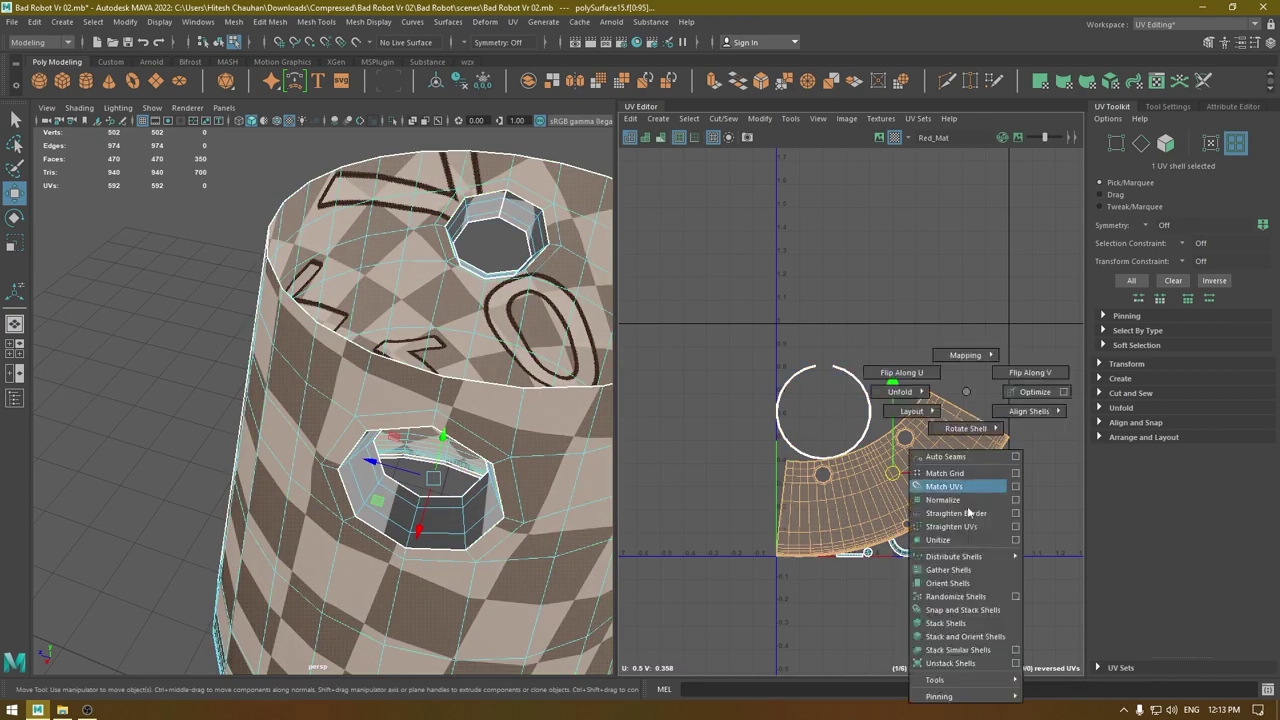
pyautogui.keyDown('shift'); pyautogui.moveTo(979, 604); pyautogui.dragTo(963, 583, button='right'); pyautogui.keyUp('shift')
pyautogui.press('e')
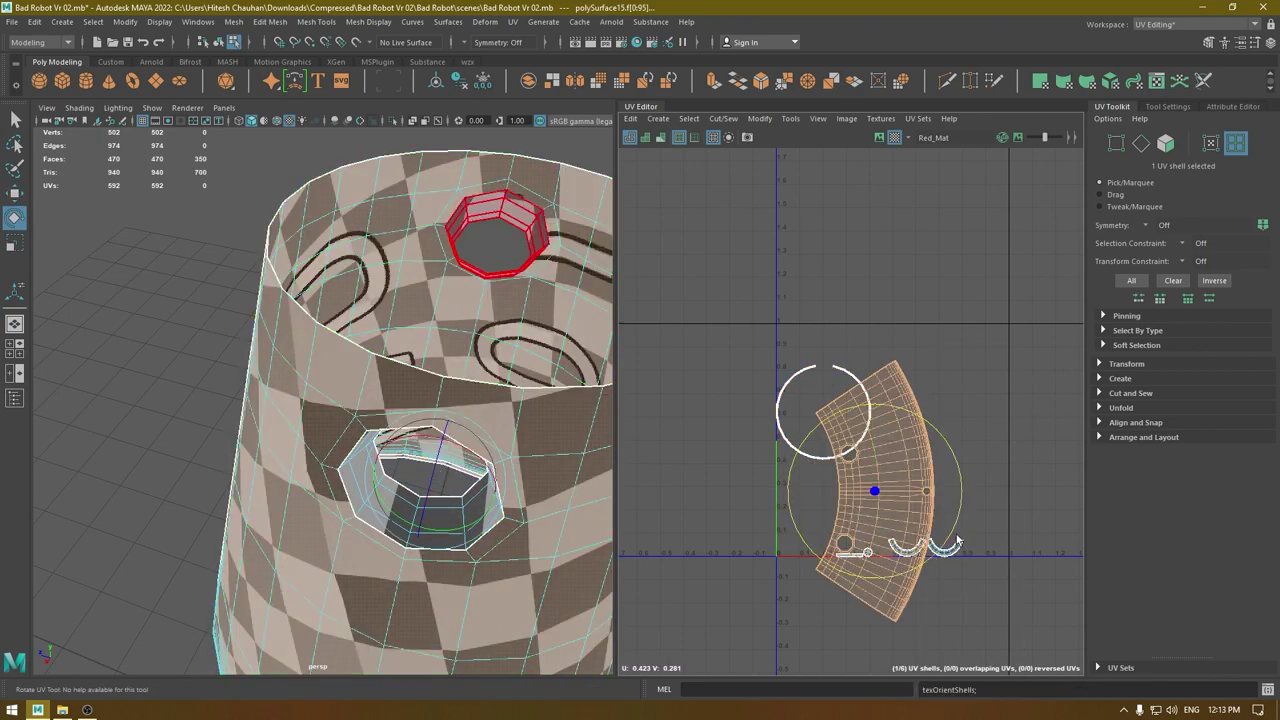
pyautogui.moveTo(954, 532); pyautogui.dragTo(832, 570)
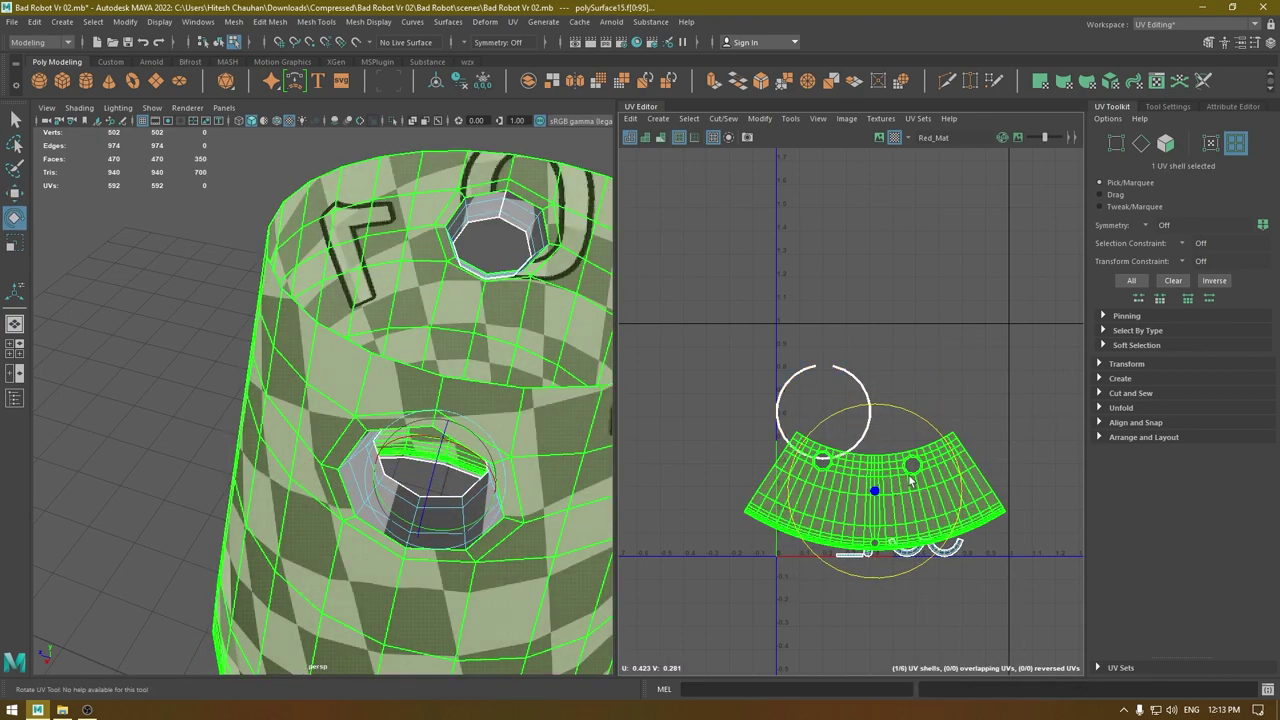
# Lay out the body's UV shells around the upright fan shell and check the checker pattern on the body.
pyautogui.keyDown('shift'); pyautogui.moveTo(958, 403); pyautogui.dragTo(801, 491, button='right'); pyautogui.keyUp('shift')
pyautogui.moveTo(736, 337); pyautogui.dragTo(978, 575)
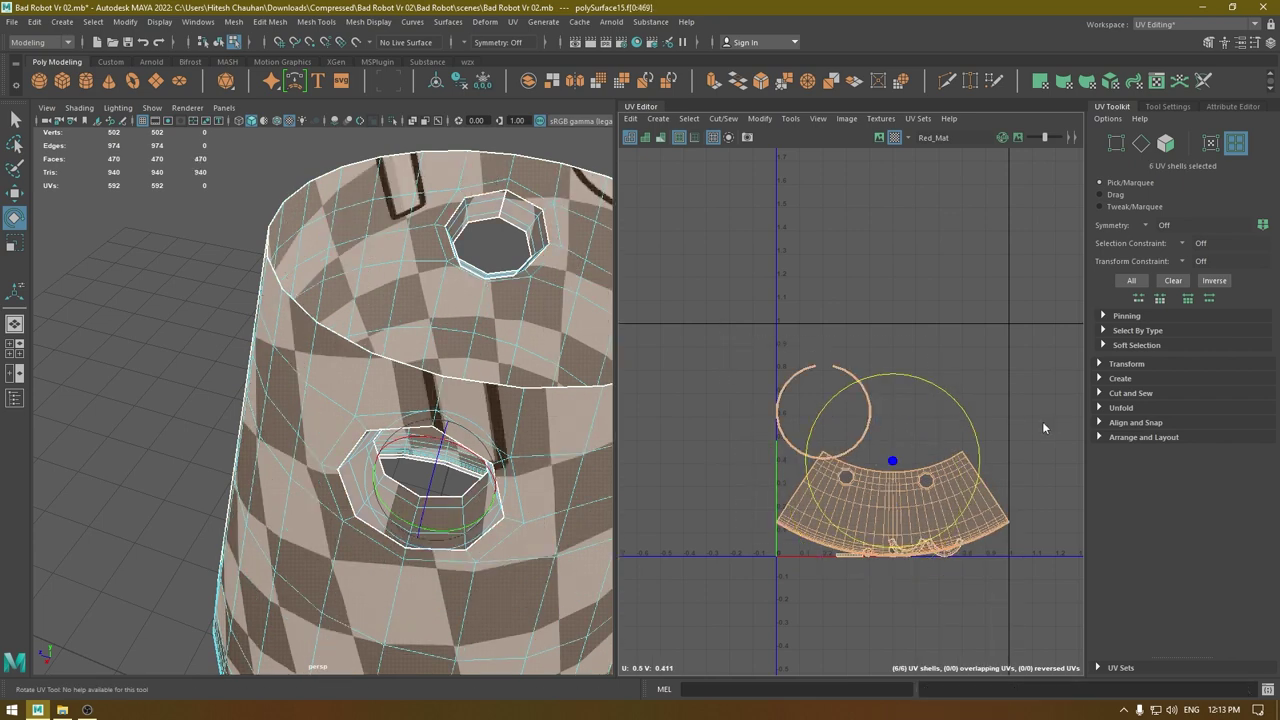
pyautogui.moveTo(1042, 422)
pyautogui.keyDown('shift'); pyautogui.mouseDown(button='right')
pyautogui.moveTo(918, 510)
pyautogui.moveTo(971, 427)
pyautogui.moveTo(818, 484)
pyautogui.mouseUp(button='right'); pyautogui.keyUp('shift')
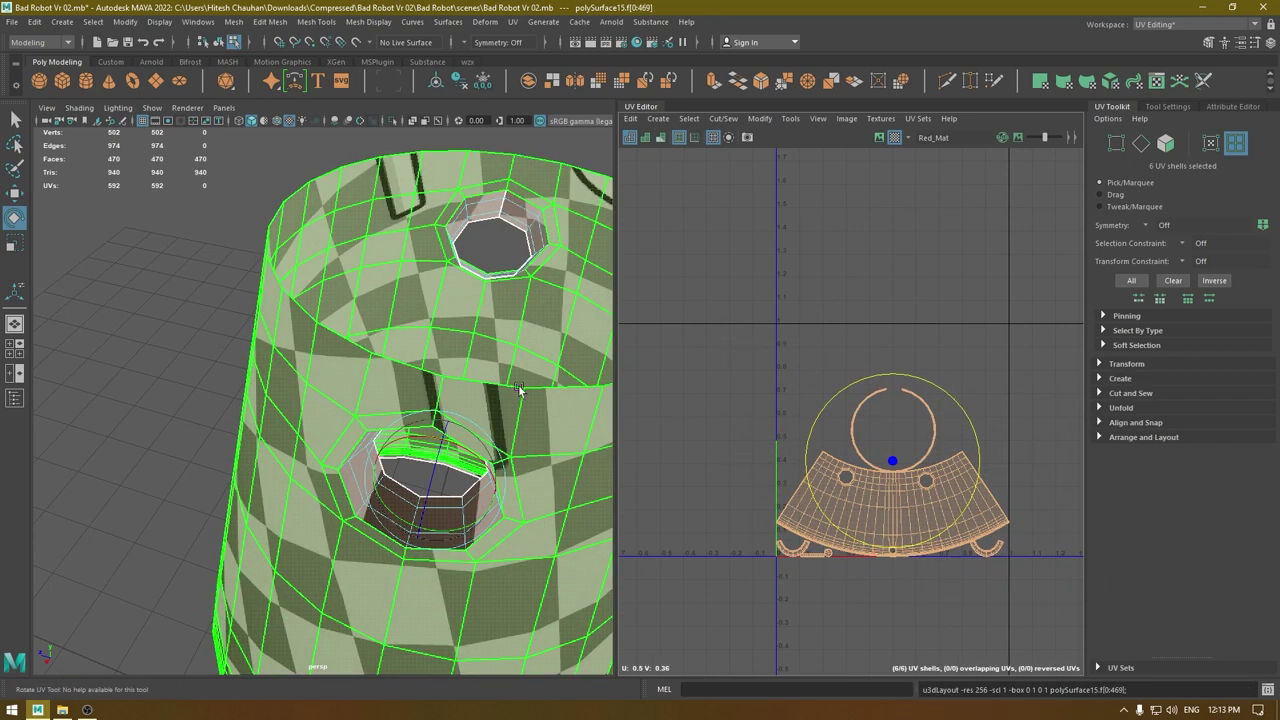
pyautogui.moveTo(519, 388); pyautogui.dragTo(608, 277, button='right')
pyautogui.keyDown('alt'); pyautogui.moveTo(543, 545); pyautogui.dragTo(536, 485); pyautogui.keyUp('alt')
pyautogui.keyDown('alt'); pyautogui.moveTo(536, 485); pyautogui.dragTo(488, 375, button='right'); pyautogui.keyUp('alt')
pyautogui.keyDown('alt'); pyautogui.moveTo(488, 375); pyautogui.dragTo(491, 406); pyautogui.keyUp('alt')
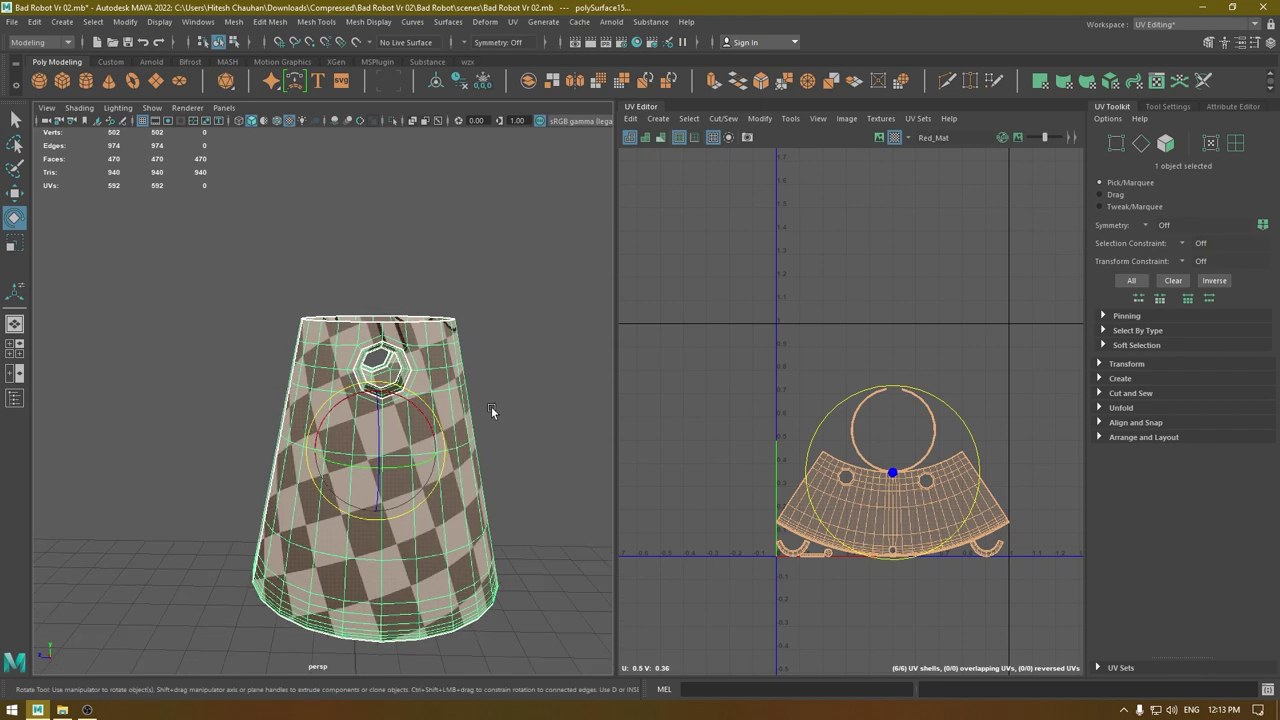
pyautogui.press('w')
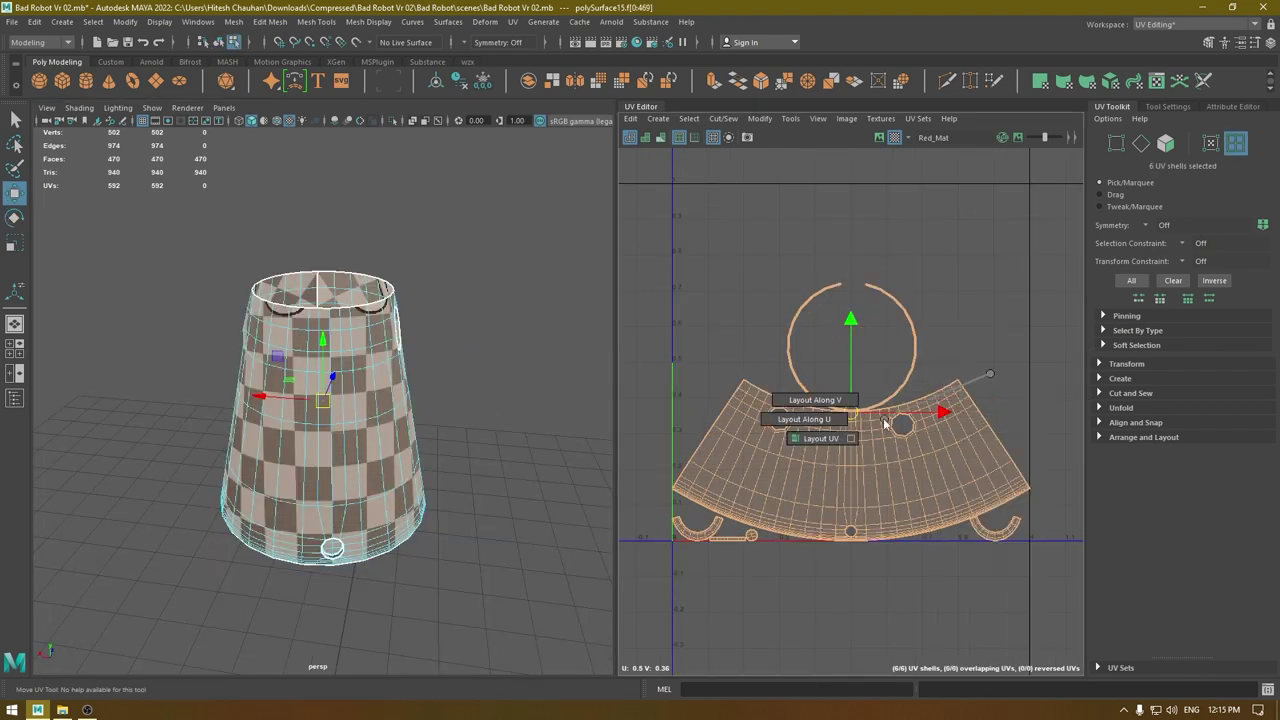
pyautogui.keyDown('shift'); pyautogui.moveTo(884, 424); pyautogui.dragTo(822, 438, button='right'); pyautogui.keyUp('shift')
pyautogui.moveTo(320, 339); pyautogui.dragTo(412, 309, button='right')
pyautogui.keyDown('alt'); pyautogui.moveTo(495, 325); pyautogui.dragTo(485, 302); pyautogui.keyUp('alt')
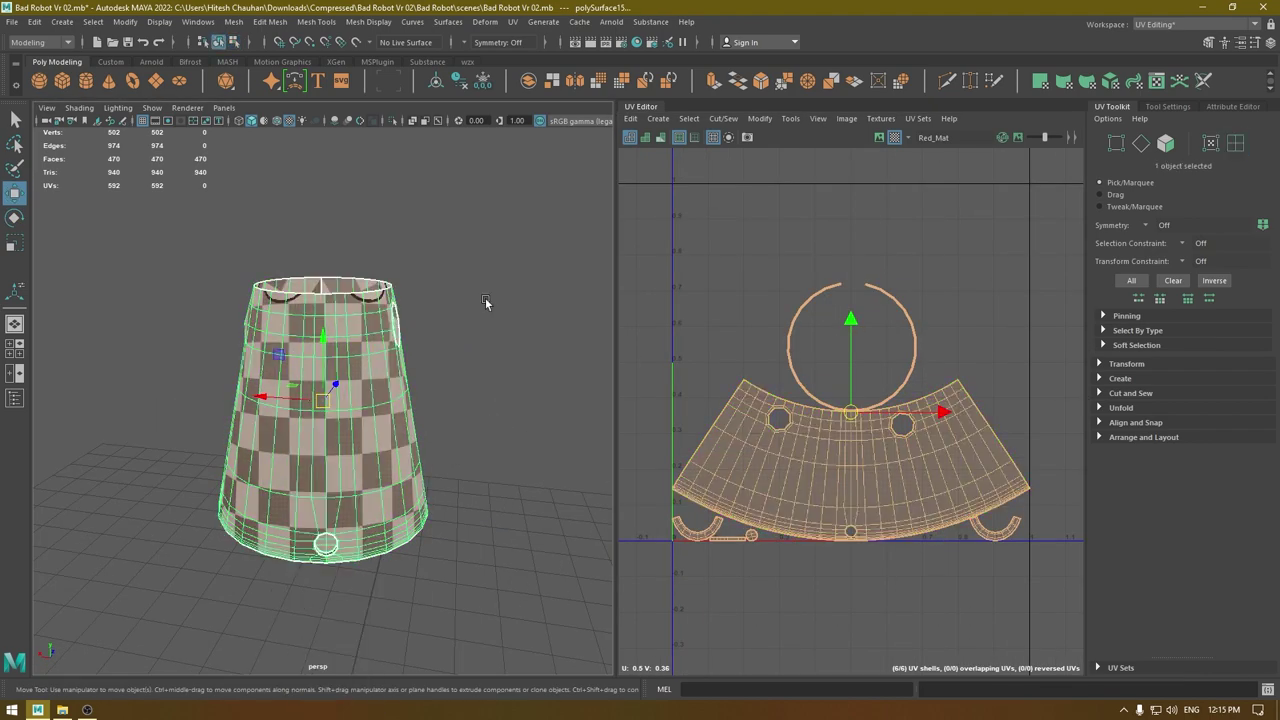
# Show the whole robot again, select the body, its top disc and the neck, and lay out their UV shells together.
pyautogui.click(485, 302)
pyautogui.hotkey('ctrl', '1')
pyautogui.keyDown('alt'); pyautogui.moveTo(359, 434); pyautogui.dragTo(333, 459); pyautogui.keyUp('alt')
pyautogui.click(356, 413)
pyautogui.keyDown('shift'); pyautogui.click(339, 318); pyautogui.keyUp('shift')
pyautogui.keyDown('alt'); pyautogui.moveTo(339, 318); pyautogui.dragTo(310, 270); pyautogui.keyUp('alt')
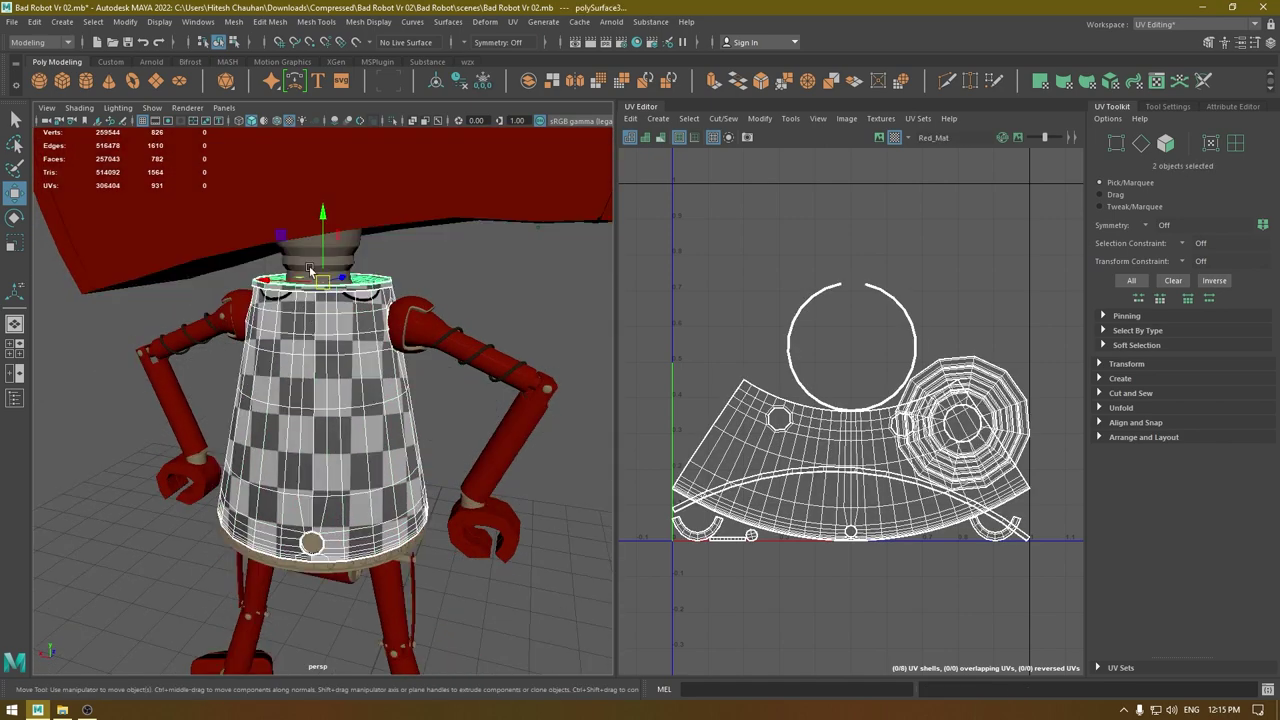
pyautogui.keyDown('shift'); pyautogui.click(344, 250); pyautogui.keyUp('shift')
pyautogui.keyDown('alt'); pyautogui.moveTo(810, 544); pyautogui.dragTo(706, 225, button='right'); pyautogui.keyUp('alt')
pyautogui.moveTo(674, 246); pyautogui.dragTo(1089, 681)
pyautogui.keyDown('shift'); pyautogui.moveTo(951, 262); pyautogui.dragTo(800, 290, button='right'); pyautogui.keyUp('shift')
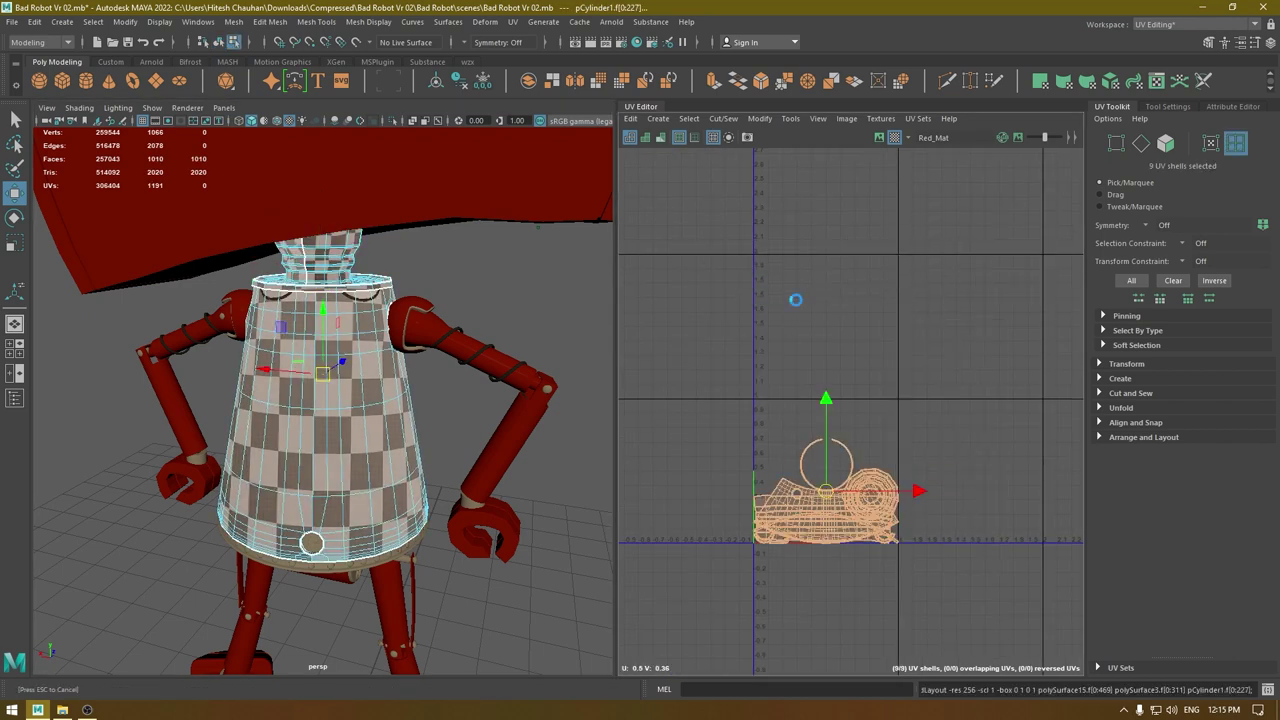
pyautogui.keyDown('alt'); pyautogui.moveTo(610, 413); pyautogui.dragTo(636, 399); pyautogui.keyUp('alt')
pyautogui.keyDown('alt'); pyautogui.moveTo(517, 414); pyautogui.dragTo(552, 395); pyautogui.keyUp('alt')
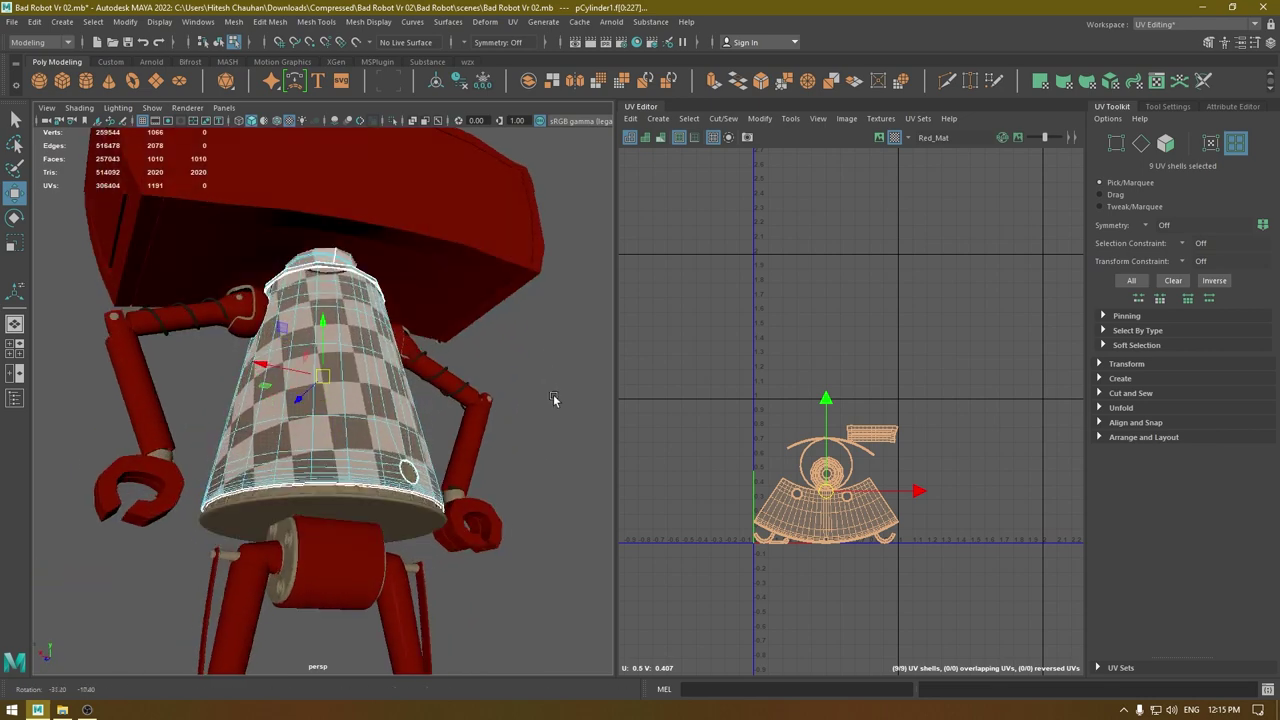
# Isolate the silver base disc beneath the body by hiding everything else and show it without smoothing.
pyautogui.click(405, 523)
pyautogui.keyDown('alt'); pyautogui.moveTo(405, 523); pyautogui.dragTo(373, 540); pyautogui.keyUp('alt')
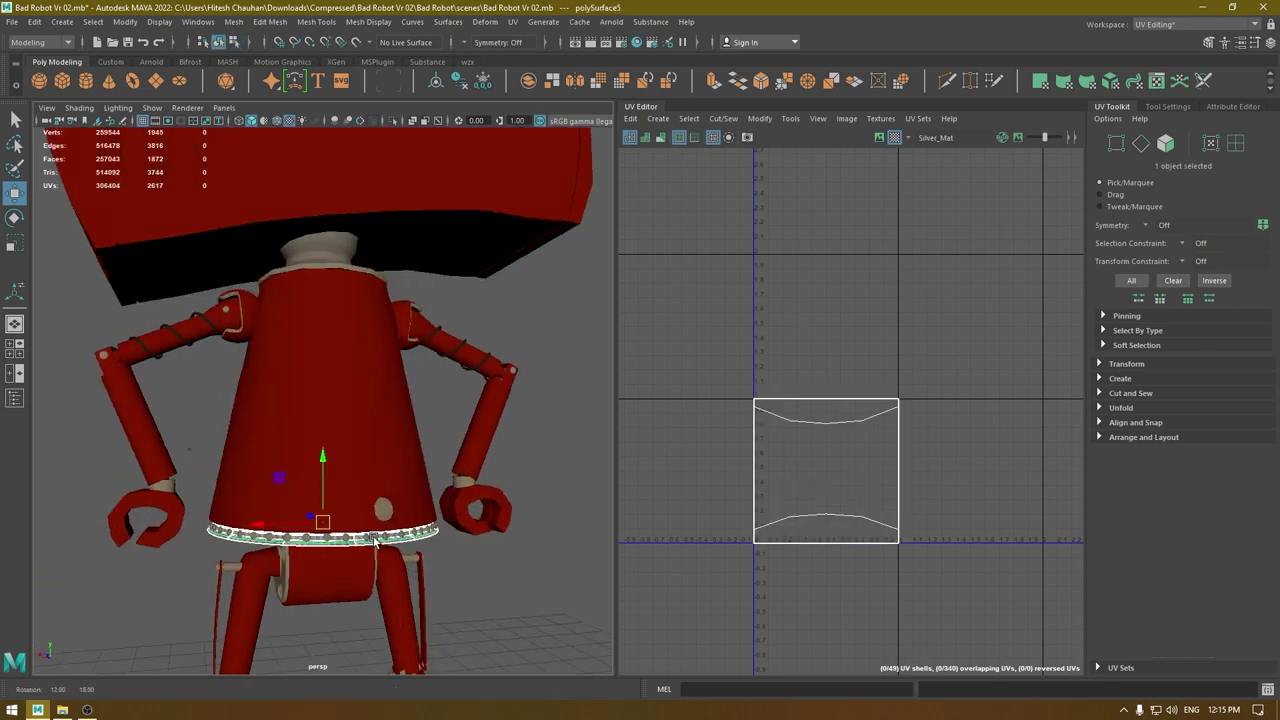
pyautogui.hotkey('alt', 'h')
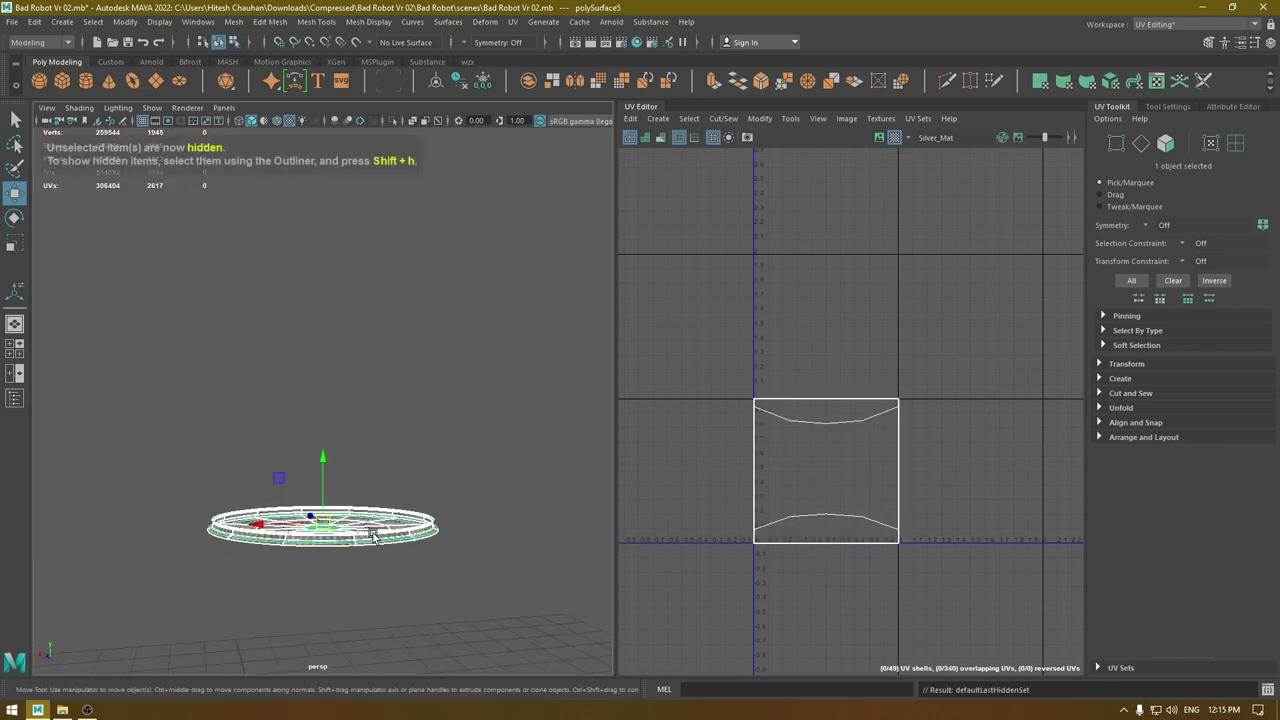
pyautogui.press('f')
pyautogui.keyDown('alt'); pyautogui.moveTo(369, 510); pyautogui.dragTo(405, 590); pyautogui.keyUp('alt')
pyautogui.press('1')
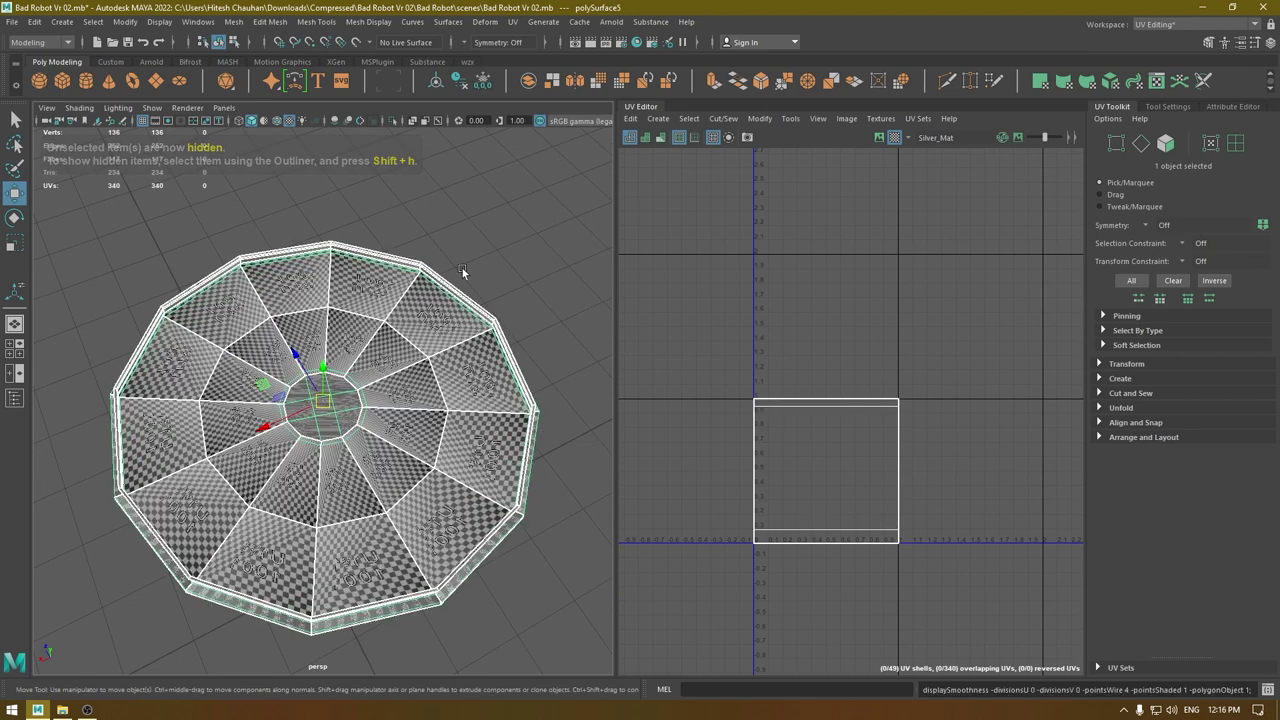
pyautogui.click(462, 268)
pyautogui.keyDown('alt'); pyautogui.moveTo(458, 427); pyautogui.dragTo(425, 468); pyautogui.keyUp('alt')
pyautogui.click(397, 456)
# Turn on shaded UV display for the base disc and turn off the checker map.
pyautogui.click(646, 138)
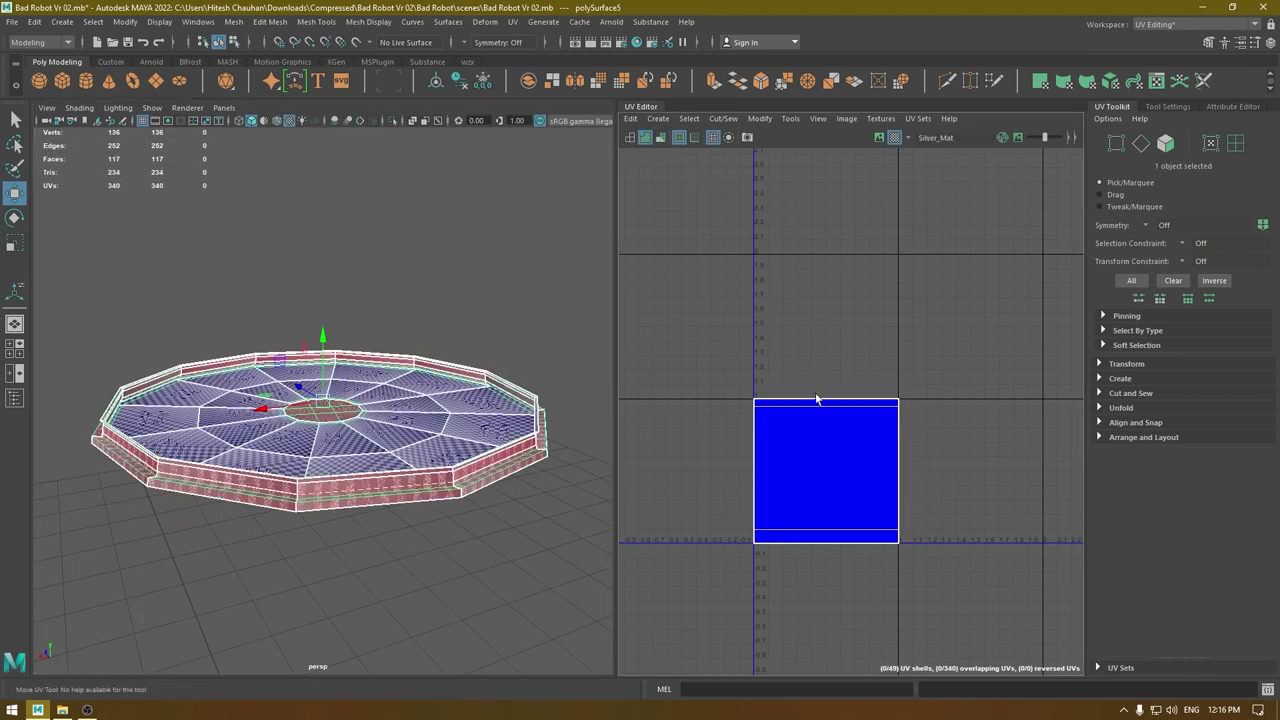
pyautogui.keyDown('alt'); pyautogui.moveTo(417, 501); pyautogui.dragTo(474, 314); pyautogui.keyUp('alt')
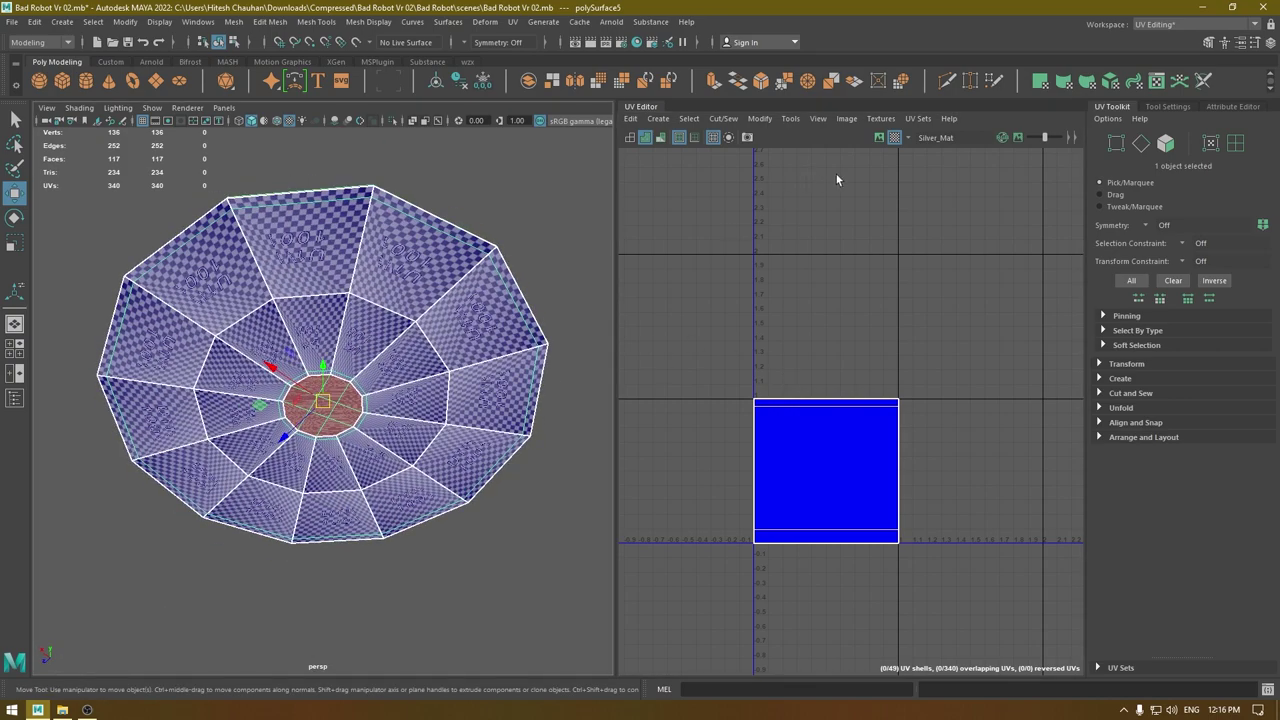
pyautogui.click(893, 141)
# Inspect the base disc's rim, then apply a camera-based UV projection to the disc.
pyautogui.keyDown('alt'); pyautogui.moveTo(402, 352); pyautogui.dragTo(349, 437); pyautogui.keyUp('alt')
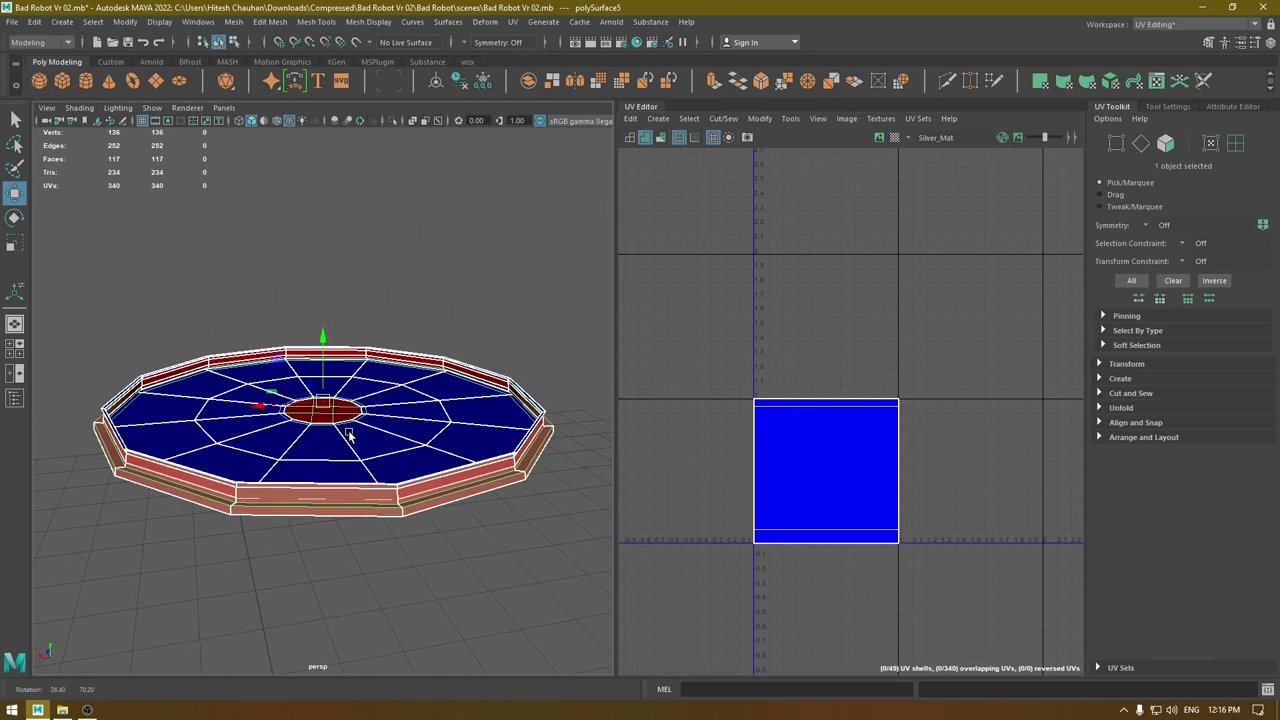
pyautogui.scroll(2, 278, 516)
pyautogui.keyDown('alt'); pyautogui.moveTo(278, 516); pyautogui.dragTo(228, 556); pyautogui.keyUp('alt')
pyautogui.scroll(5, 234, 571)
pyautogui.keyDown('alt'); pyautogui.moveTo(234, 571); pyautogui.dragTo(297, 474, button='middle'); pyautogui.keyUp('alt')
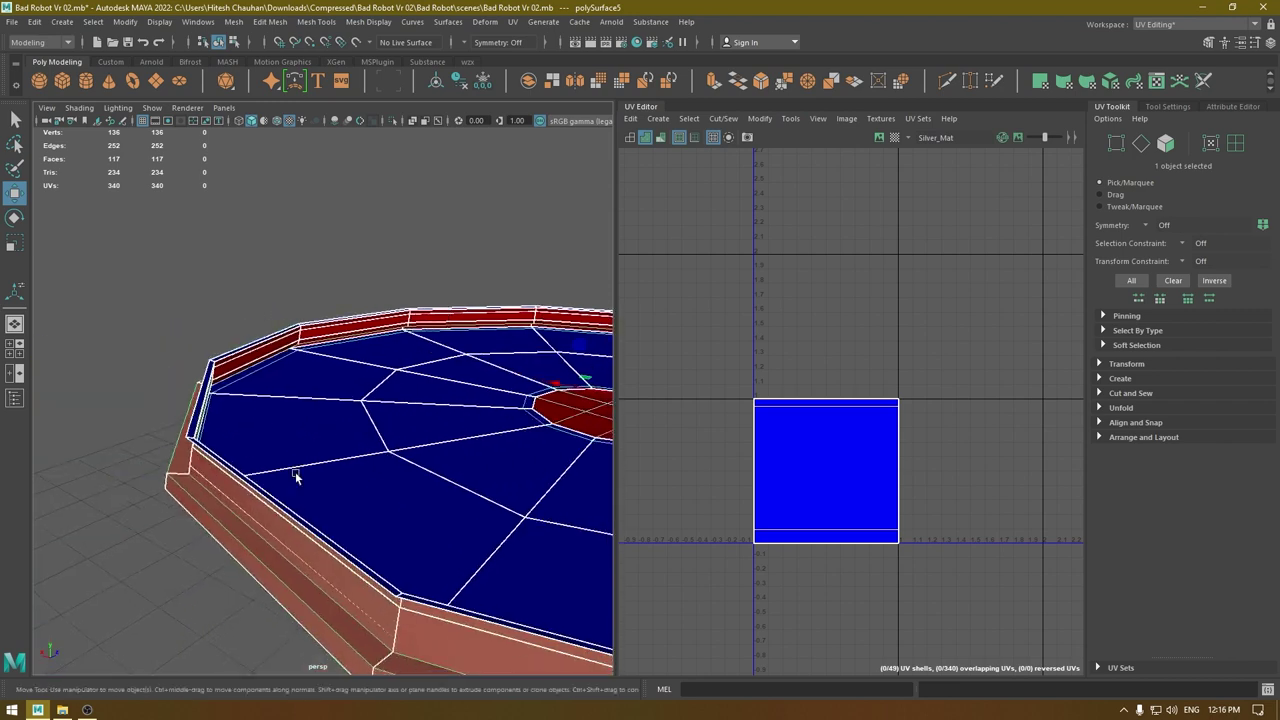
pyautogui.keyDown('alt'); pyautogui.moveTo(297, 474); pyautogui.dragTo(335, 522); pyautogui.keyUp('alt')
pyautogui.scroll(-4, 300, 538)
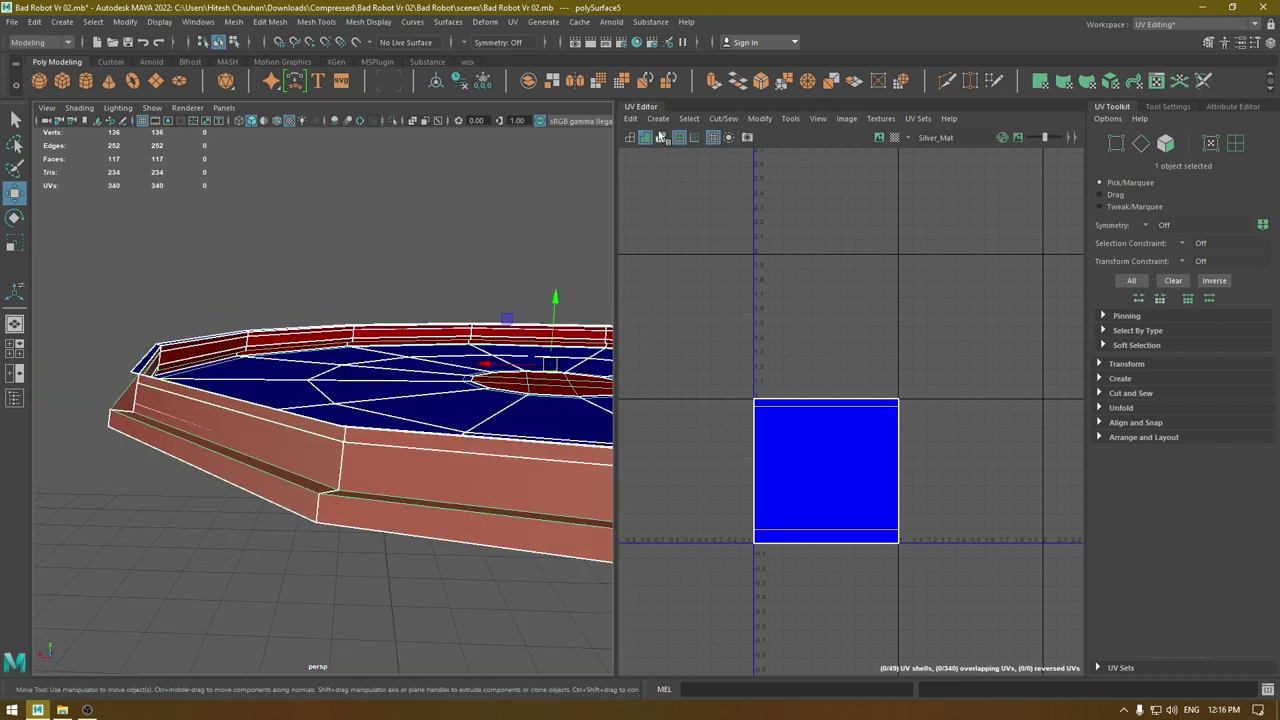
pyautogui.click(659, 120)
pyautogui.click(690, 185)
# Select the edge loops around the base disc's raised rim and along its stepped outer side as UV seams.
pyautogui.rightClick(397, 280)
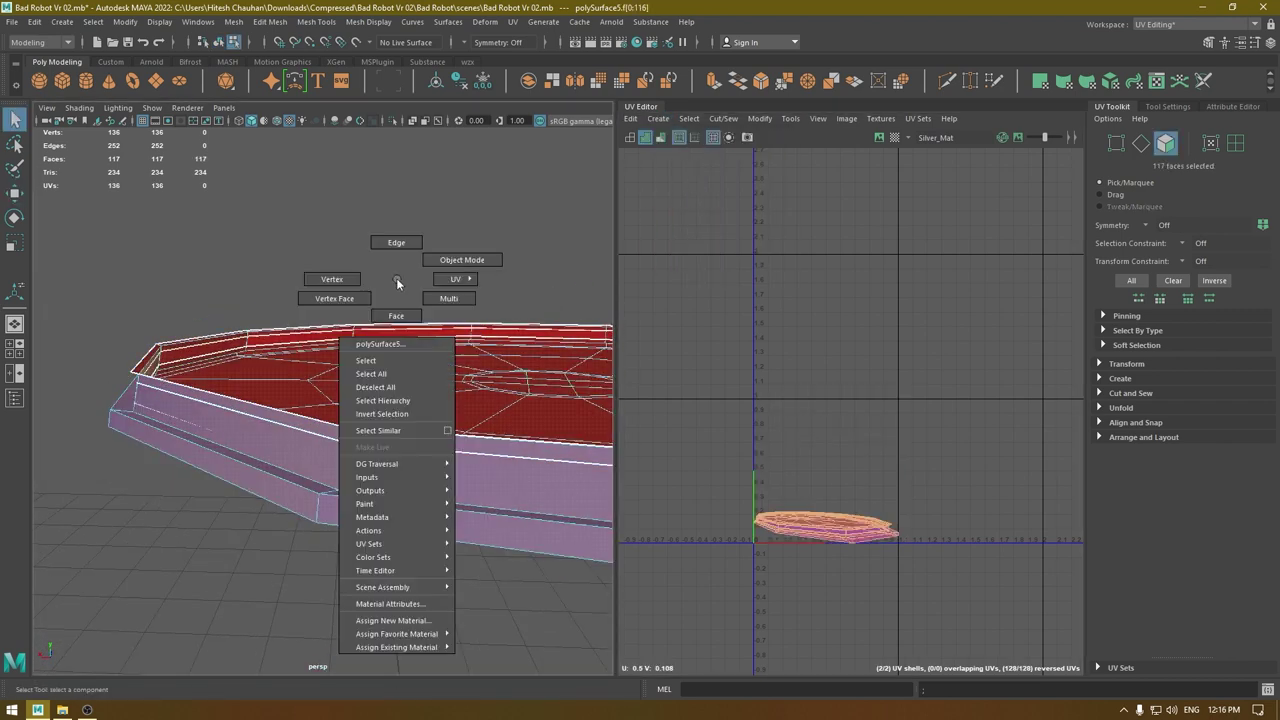
pyautogui.moveTo(397, 280); pyautogui.dragTo(396, 244, button='right')
pyautogui.keyDown('alt'); pyautogui.moveTo(382, 306); pyautogui.dragTo(321, 324); pyautogui.keyUp('alt')
pyautogui.keyDown('alt'); pyautogui.moveTo(188, 378); pyautogui.dragTo(171, 469, button='right'); pyautogui.keyUp('alt')
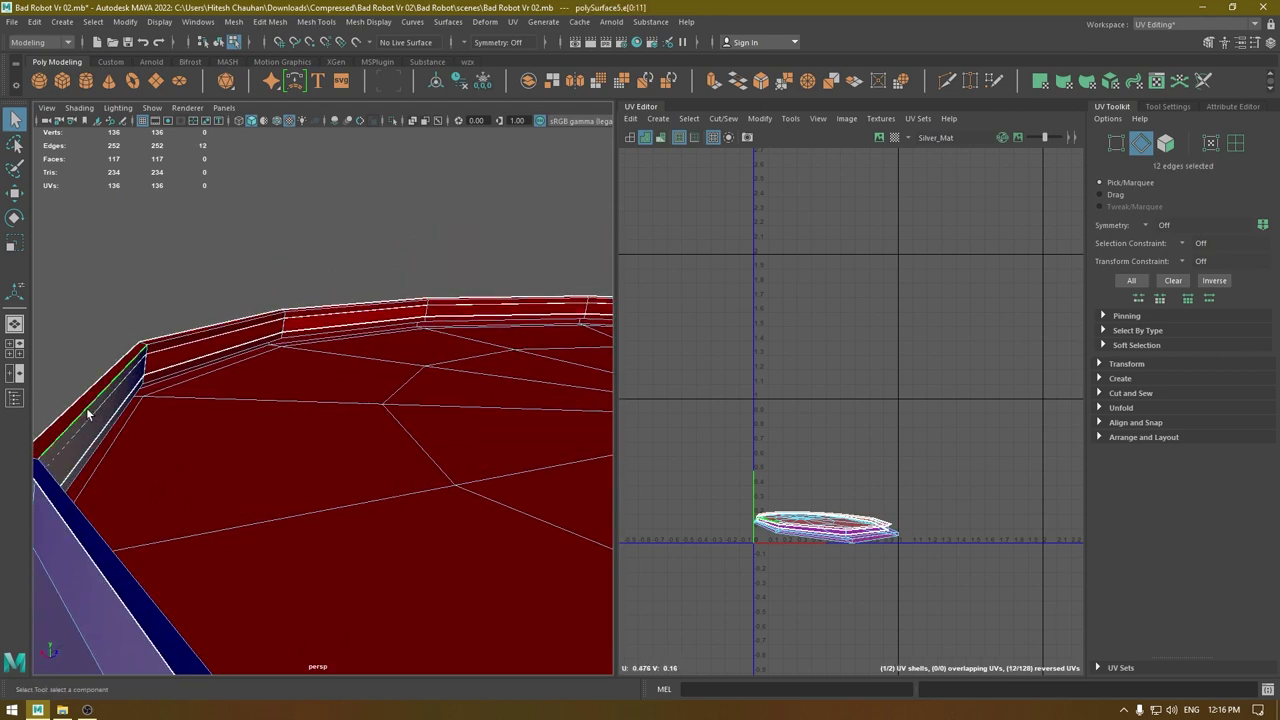
pyautogui.keyDown('alt'); pyautogui.moveTo(260, 443); pyautogui.dragTo(307, 382); pyautogui.keyUp('alt')
pyautogui.keyDown('alt'); pyautogui.moveTo(313, 275); pyautogui.dragTo(366, 310); pyautogui.keyUp('alt')
pyautogui.keyDown('shift'); pyautogui.doubleClick(332, 462); pyautogui.keyUp('shift')
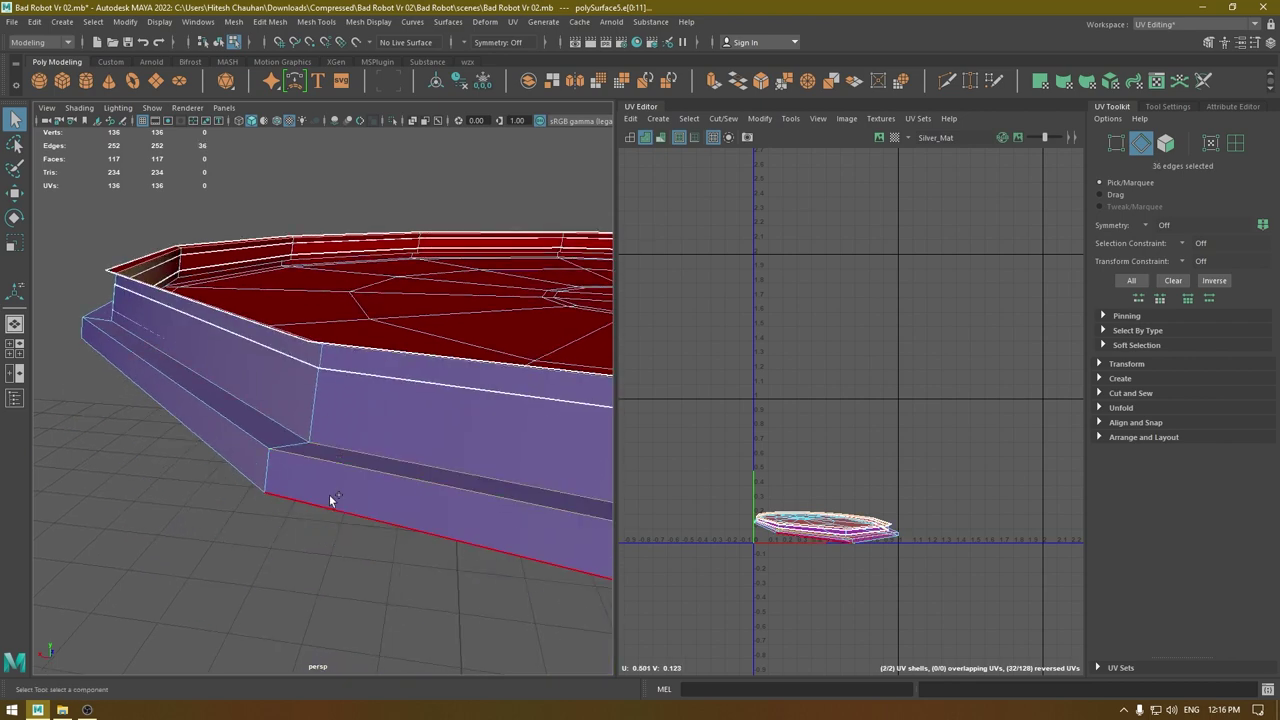
pyautogui.keyDown('shift'); pyautogui.doubleClick(328, 500); pyautogui.keyUp('shift')
# Check the disc's underside and add the vertical corner edges of the side bands to the seam selection.
pyautogui.keyDown('alt'); pyautogui.moveTo(328, 500); pyautogui.dragTo(357, 427); pyautogui.keyUp('alt')
pyautogui.keyDown('alt'); pyautogui.moveTo(408, 397); pyautogui.dragTo(252, 405, button='middle'); pyautogui.keyUp('alt')
pyautogui.keyDown('alt'); pyautogui.moveTo(252, 405); pyautogui.dragTo(249, 272, button='right'); pyautogui.keyUp('alt')
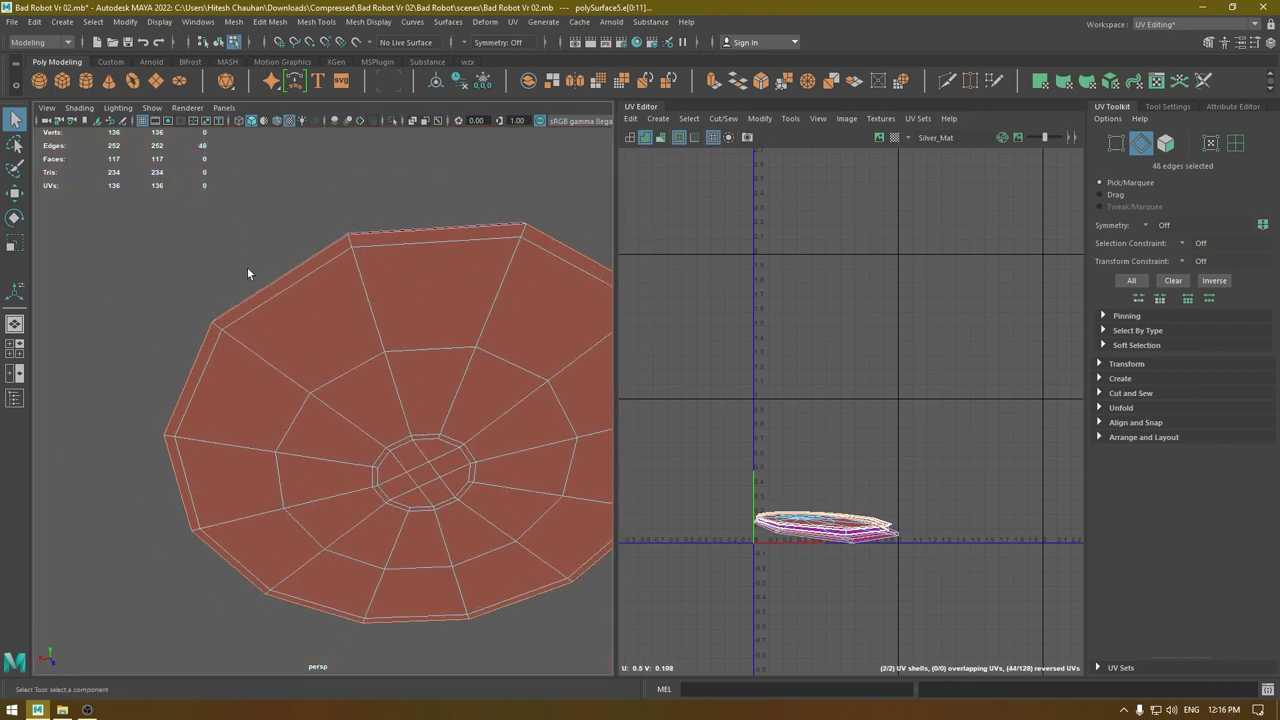
pyautogui.keyDown('alt'); pyautogui.moveTo(322, 458); pyautogui.dragTo(336, 418); pyautogui.keyUp('alt')
pyautogui.keyDown('alt'); pyautogui.moveTo(375, 460); pyautogui.dragTo(380, 380, button='right'); pyautogui.keyUp('alt')
pyautogui.keyDown('alt'); pyautogui.moveTo(378, 350); pyautogui.dragTo(354, 508); pyautogui.keyUp('alt')
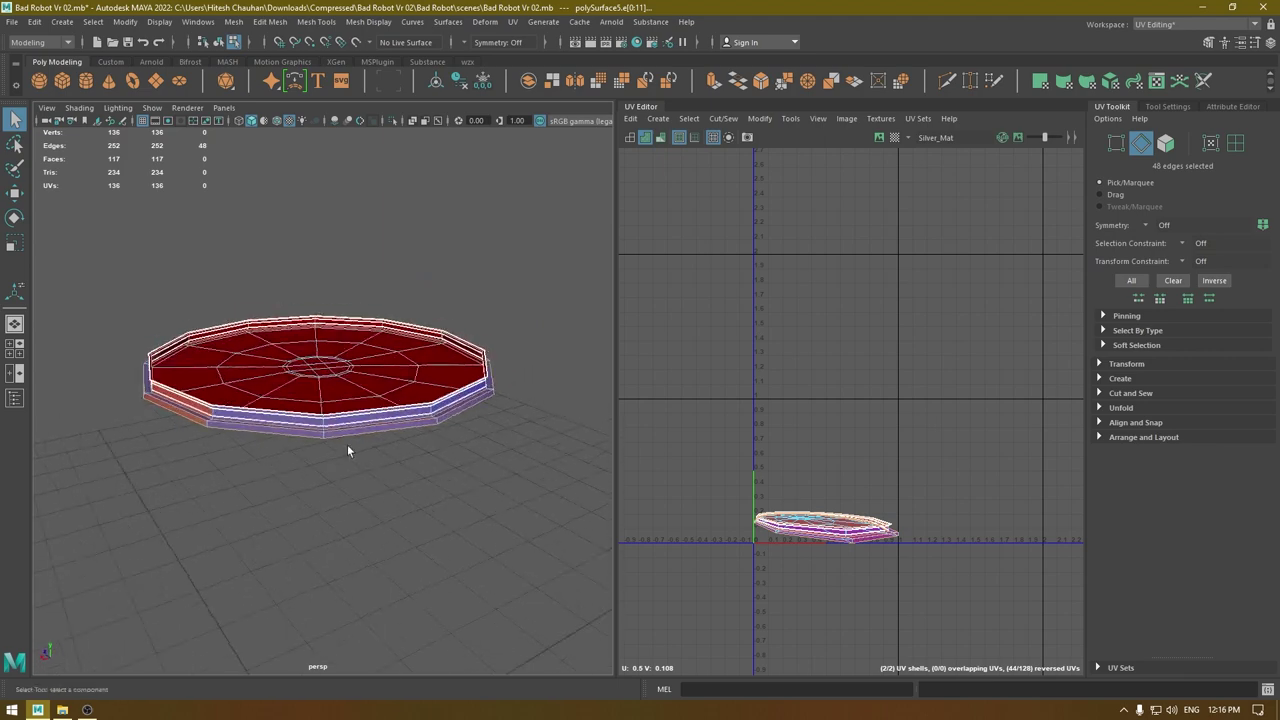
pyautogui.keyDown('alt'); pyautogui.moveTo(347, 446); pyautogui.dragTo(360, 598, button='right'); pyautogui.keyUp('alt')
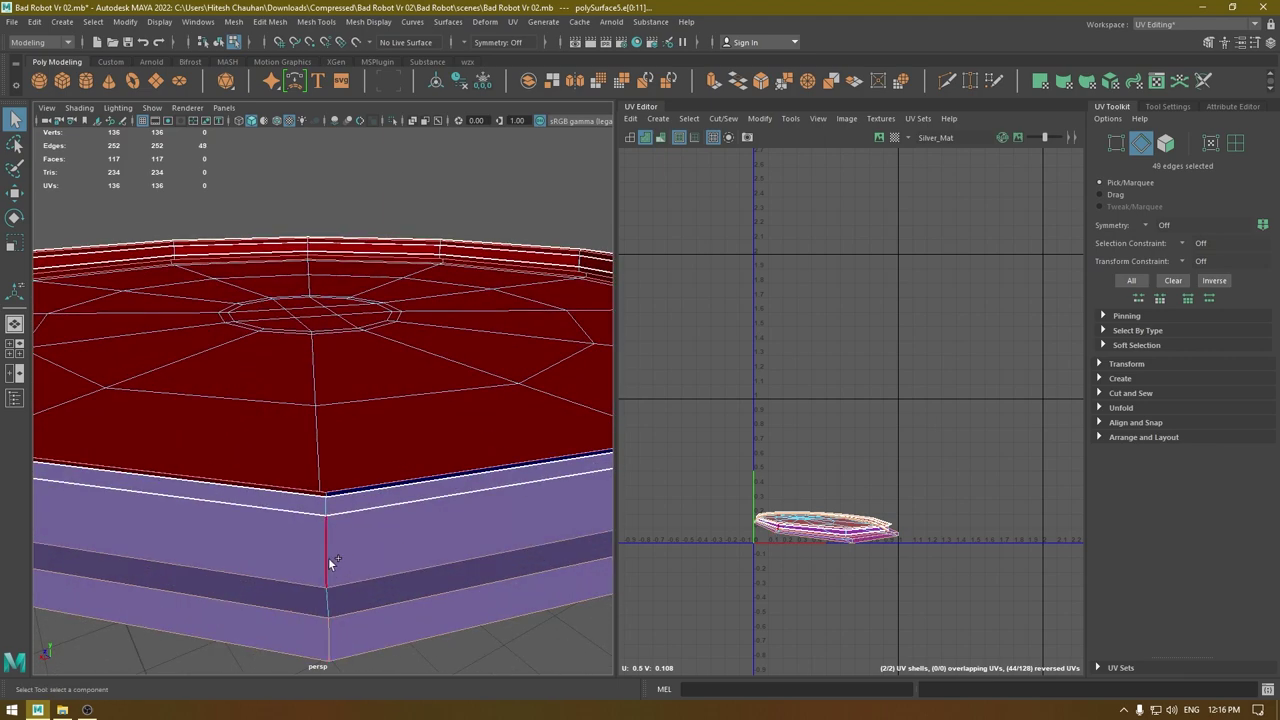
pyautogui.keyDown('alt'); pyautogui.moveTo(333, 562); pyautogui.dragTo(326, 494); pyautogui.keyUp('alt')
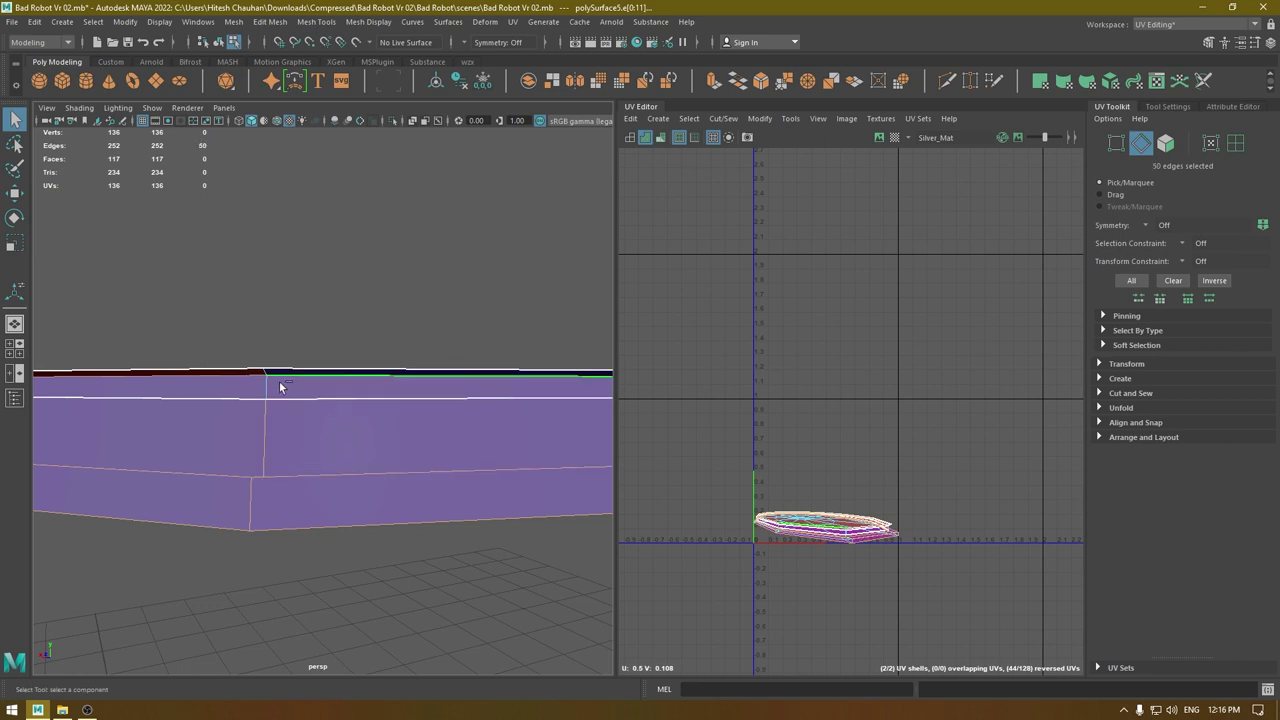
pyautogui.keyDown('alt'); pyautogui.moveTo(280, 387); pyautogui.dragTo(278, 368); pyautogui.keyUp('alt')
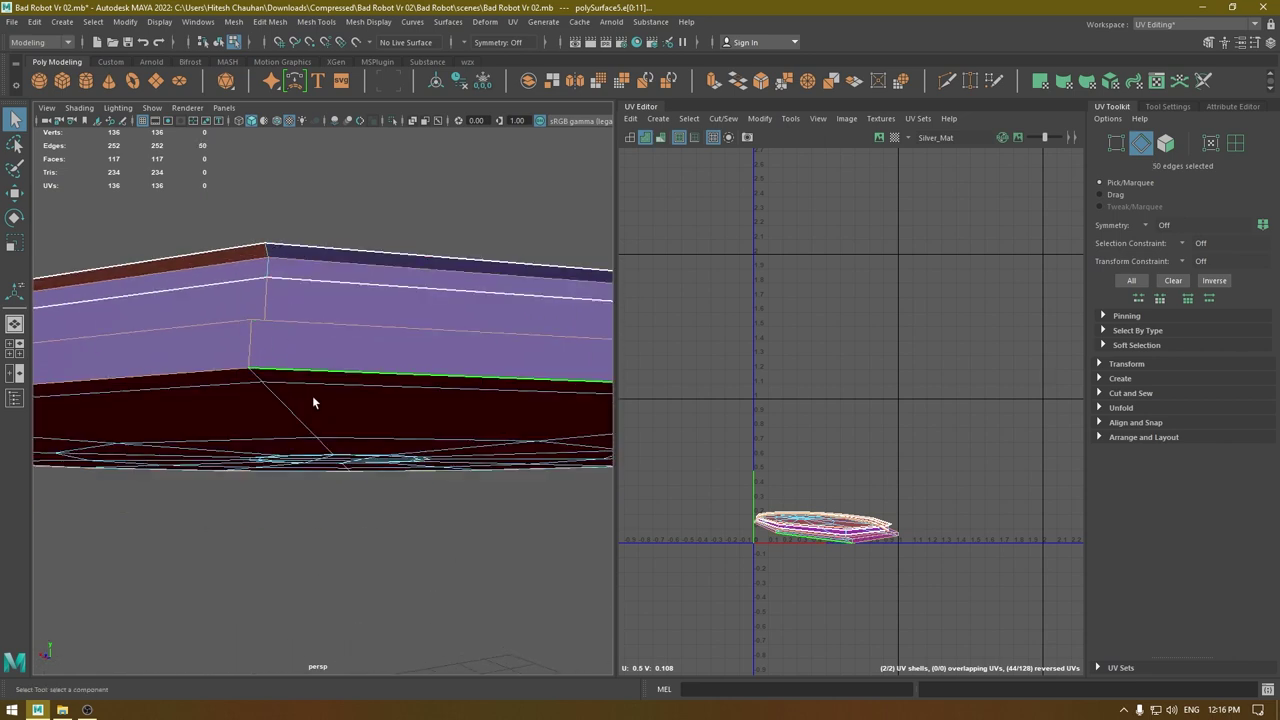
pyautogui.keyDown('alt'); pyautogui.moveTo(280, 281); pyautogui.dragTo(287, 342); pyautogui.keyUp('alt')
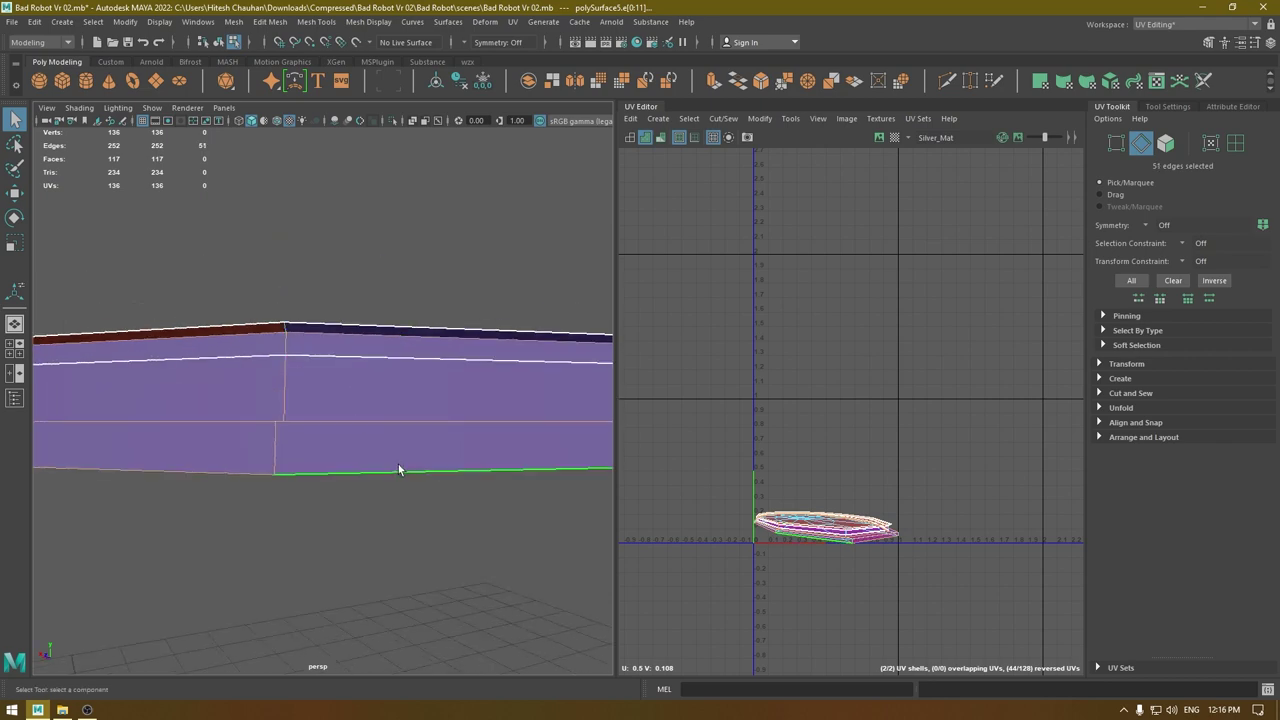
pyautogui.press('f')
# Cut the base disc's UVs along the selected seam edges and unfold all the resulting shells.
pyautogui.keyDown('alt'); pyautogui.moveTo(394, 276); pyautogui.dragTo(391, 346); pyautogui.keyUp('alt')
pyautogui.moveTo(948, 339); pyautogui.dragTo(944, 300, button='right')
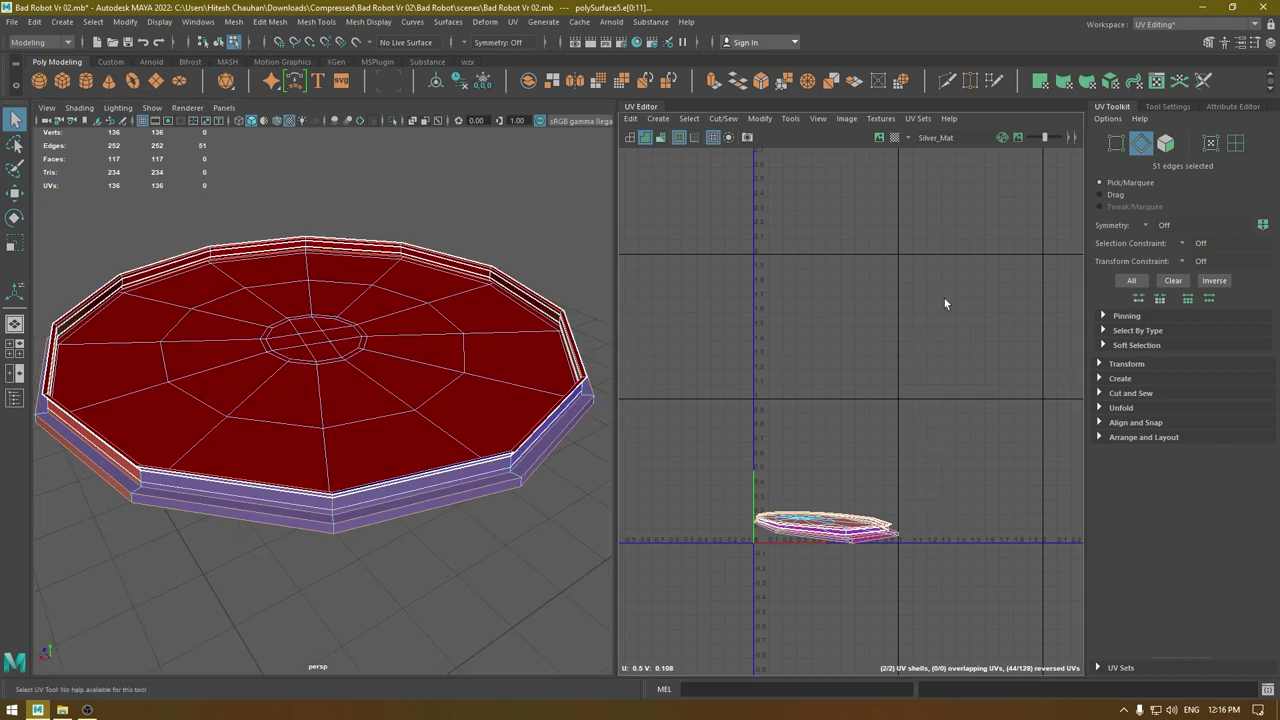
pyautogui.press('w')
pyautogui.keyDown('shift'); pyautogui.moveTo(956, 255); pyautogui.dragTo(816, 270, button='right'); pyautogui.keyUp('shift')
pyautogui.moveTo(673, 374); pyautogui.dragTo(1090, 682)
pyautogui.keyDown('shift'); pyautogui.moveTo(777, 267); pyautogui.dragTo(766, 214, button='right'); pyautogui.keyUp('shift')
pyautogui.keyDown('shift'); pyautogui.moveTo(779, 264); pyautogui.dragTo(622, 281, button='right'); pyautogui.keyUp('shift')
pyautogui.press('f')
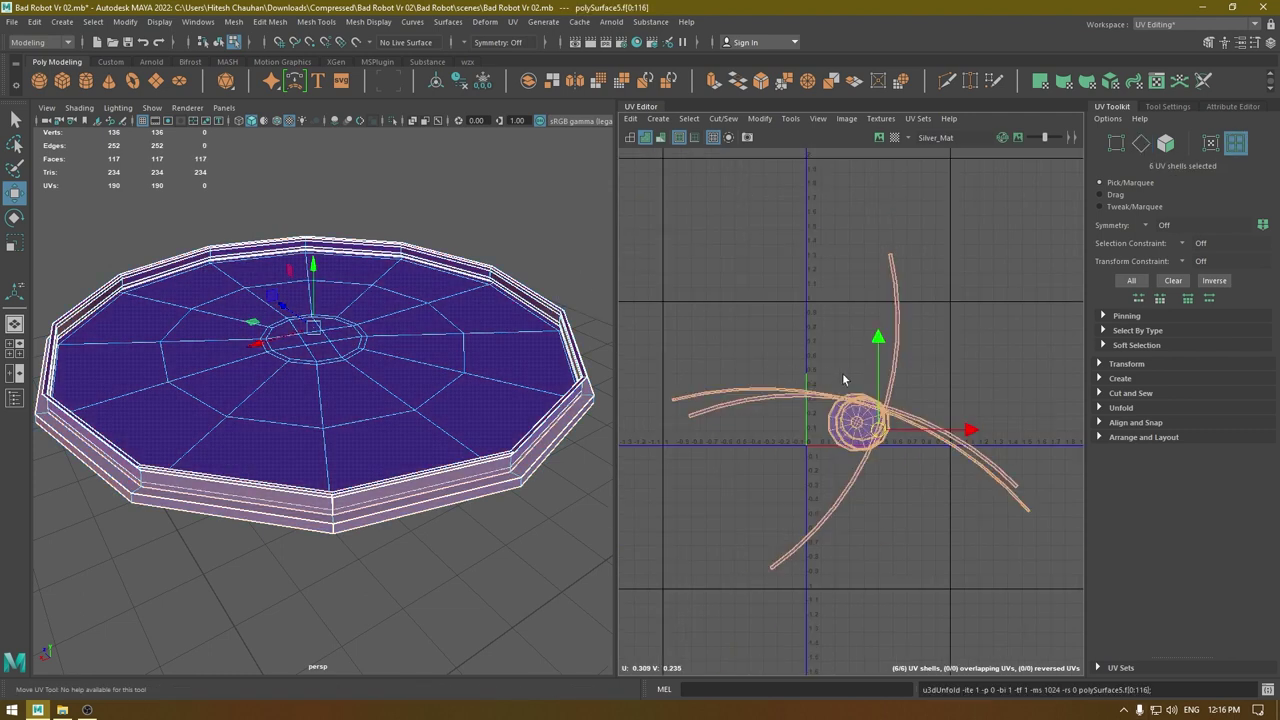
# Select all of the base disc's UV shells and lay them out in the UV tile.
pyautogui.rightClick(880, 337)
pyautogui.rightClick(880, 336)
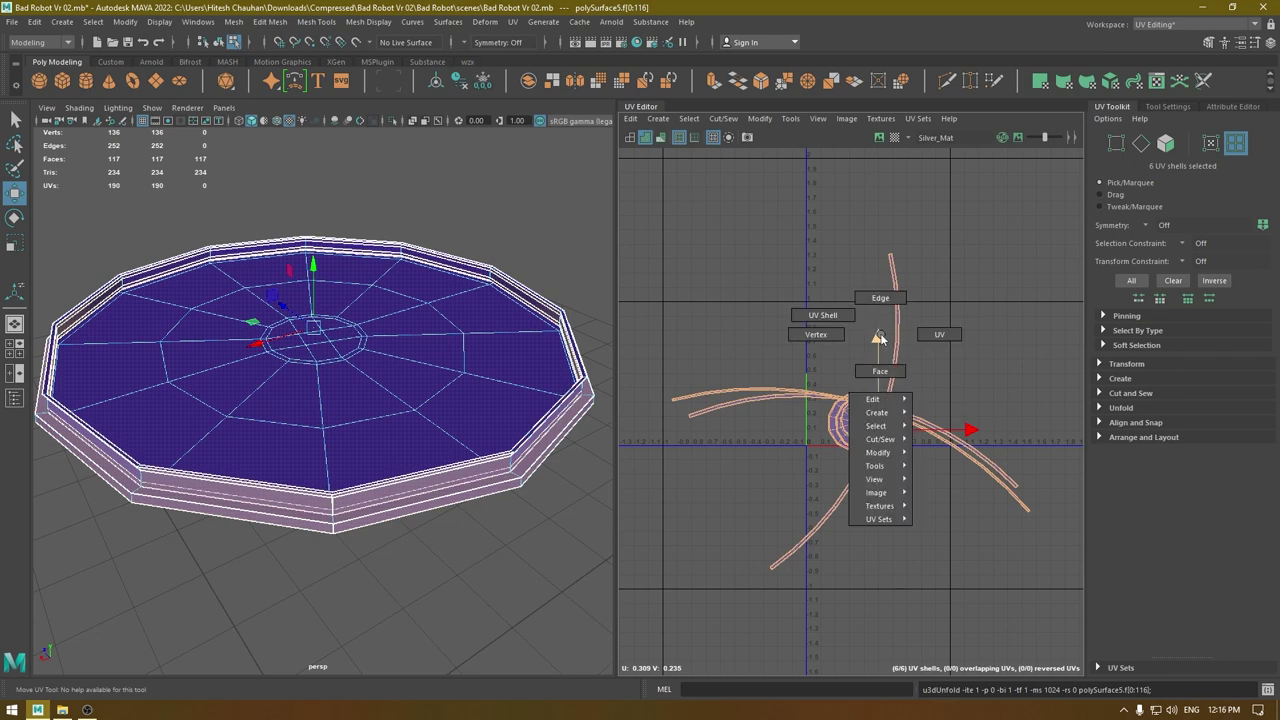
pyautogui.moveTo(954, 291); pyautogui.dragTo(903, 268, button='right')
pyautogui.moveTo(793, 253); pyautogui.dragTo(938, 464)
pyautogui.keyDown('shift'); pyautogui.moveTo(1021, 306); pyautogui.dragTo(774, 378, button='right'); pyautogui.keyUp('shift')
pyautogui.press('f')
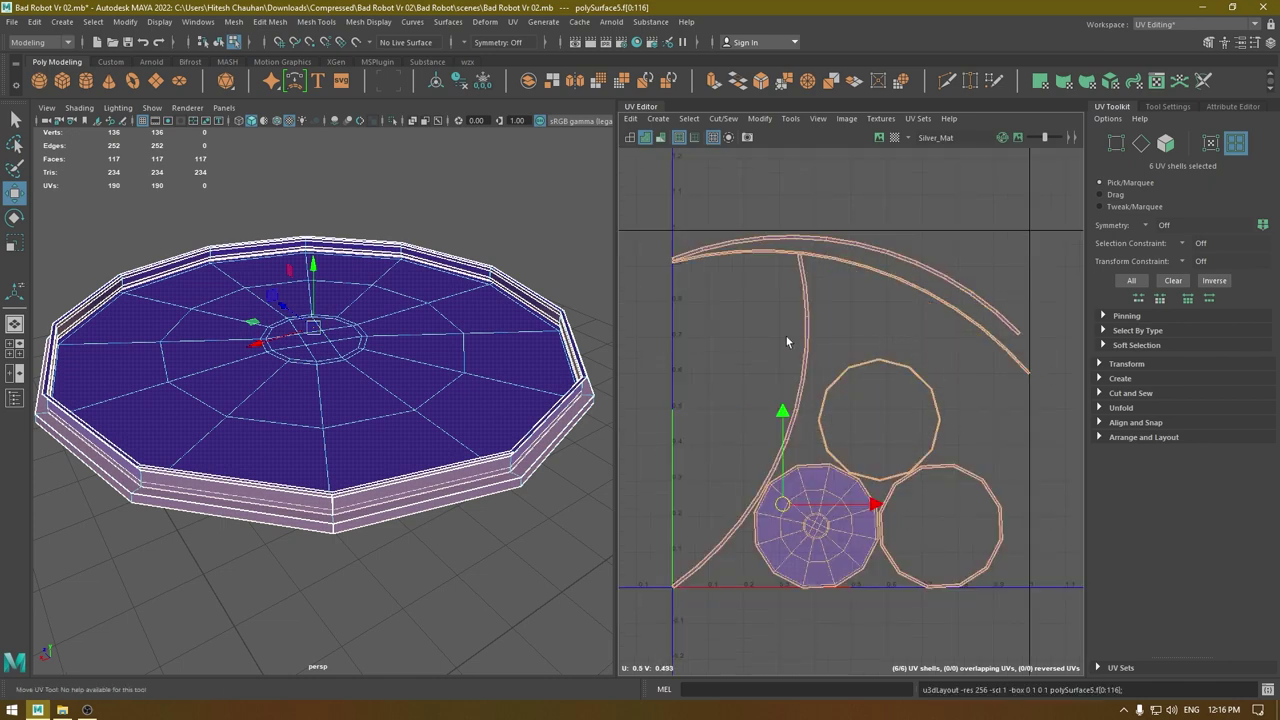
# Rotate the steep curved strip shell towards horizontal and apply Orient Shells to it and the two upper strips.
pyautogui.click(808, 354)
pyautogui.press('e')
pyautogui.moveTo(800, 483); pyautogui.dragTo(698, 485)
pyautogui.keyDown('shift'); pyautogui.moveTo(729, 540); pyautogui.dragTo(730, 550, button='right'); pyautogui.keyUp('shift')
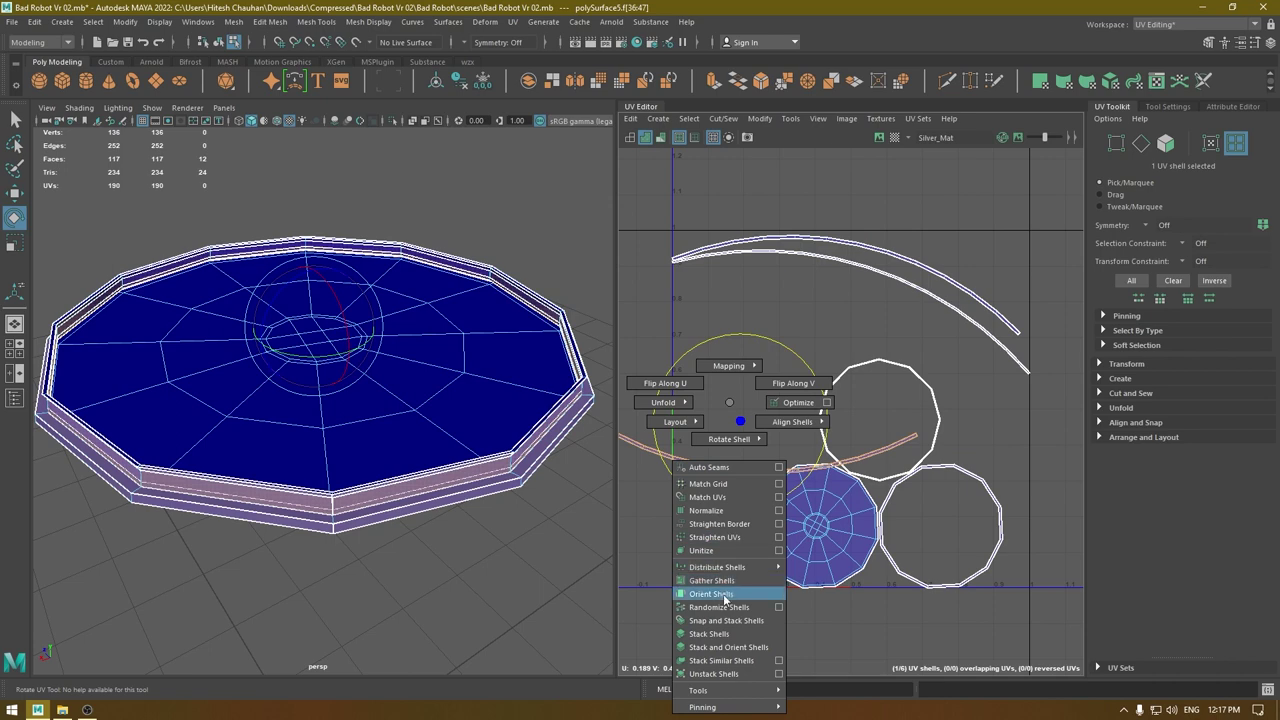
pyautogui.keyDown('shift'); pyautogui.moveTo(724, 596); pyautogui.dragTo(724, 596, button='right'); pyautogui.keyUp('shift')
pyautogui.moveTo(897, 219); pyautogui.dragTo(842, 301)
pyautogui.press('g')
pyautogui.press('w')
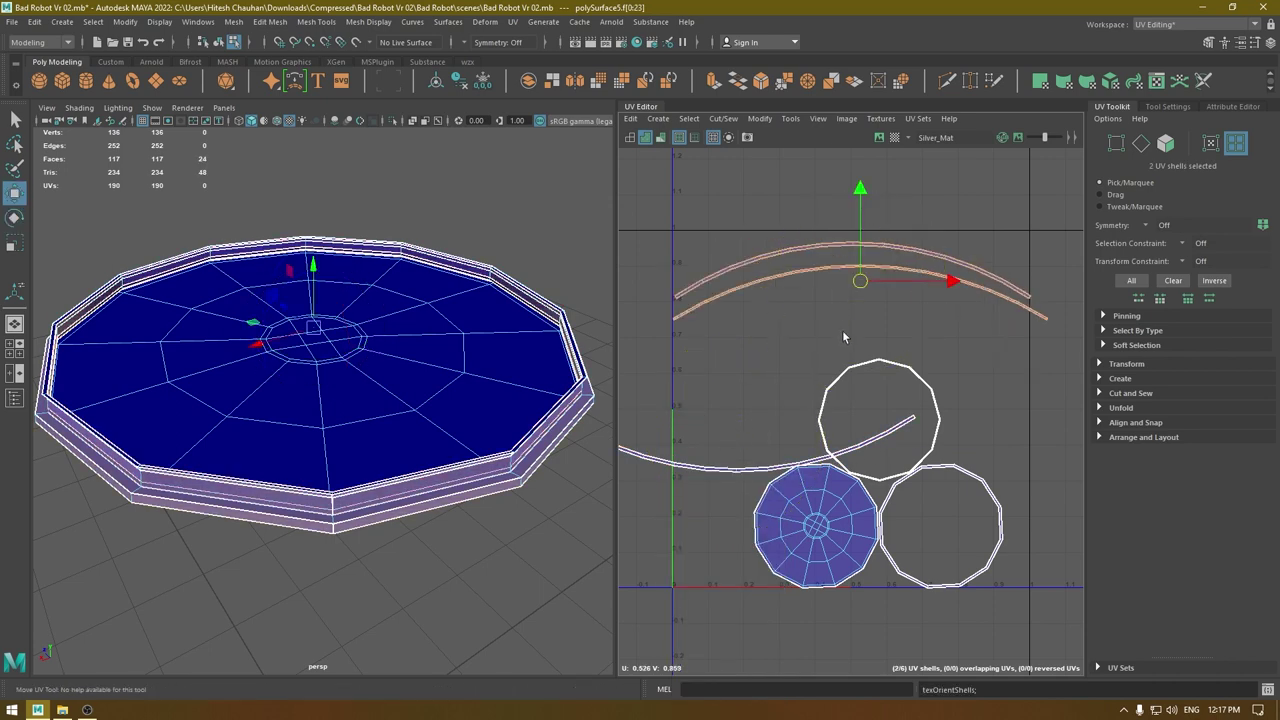
# Rotate the two upper strip shells half a turn to match the curve of the third strip.
pyautogui.press('e')
pyautogui.moveTo(838, 366); pyautogui.dragTo(998, 3)
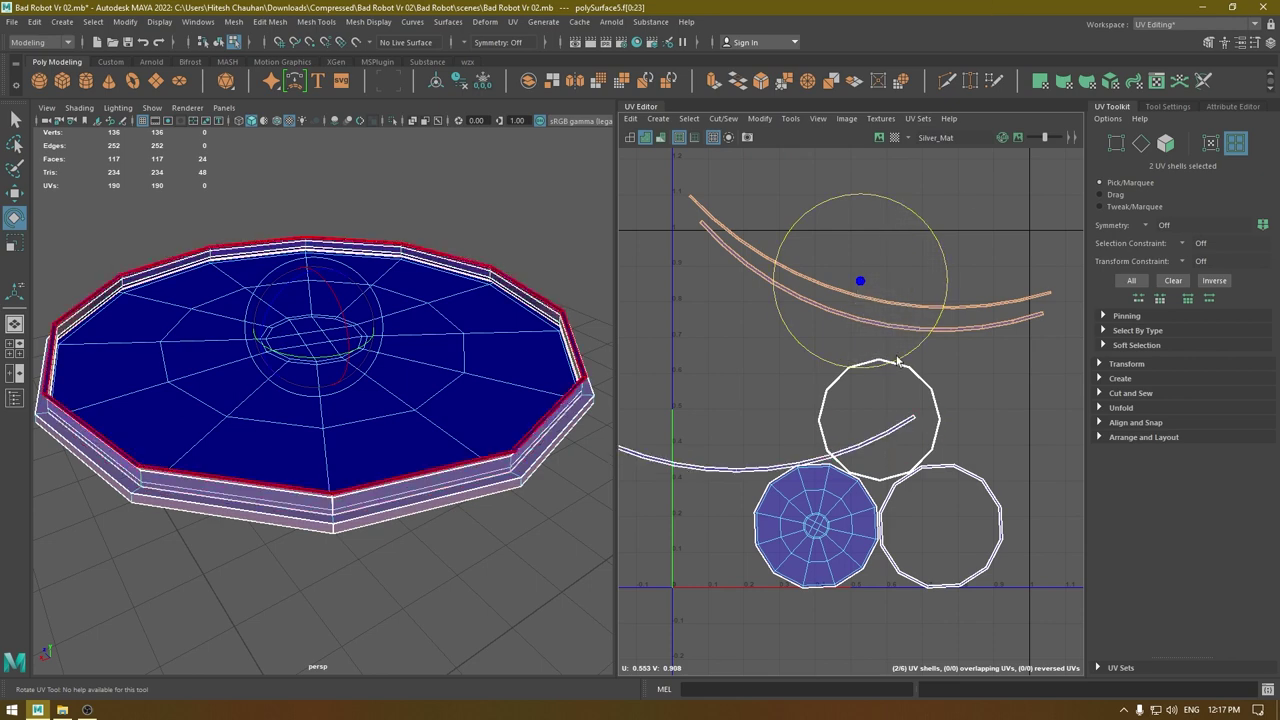
pyautogui.moveTo(904, 362); pyautogui.dragTo(915, 350)
pyautogui.press('w')
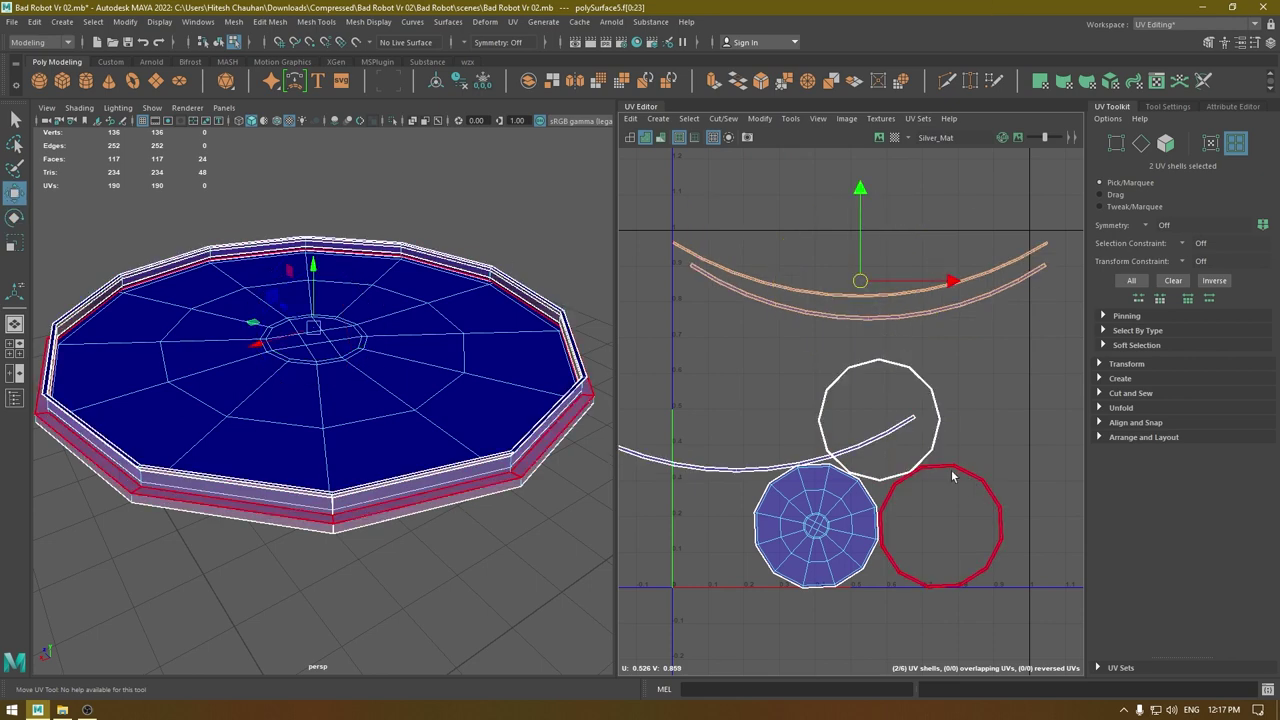
# Select all of the disc's UV shells, lay them out again and return to object mode.
pyautogui.moveTo(871, 372); pyautogui.dragTo(816, 352, button='right')
pyautogui.moveTo(760, 229); pyautogui.dragTo(1024, 582)
pyautogui.keyDown('shift'); pyautogui.moveTo(943, 278); pyautogui.dragTo(765, 332, button='right'); pyautogui.keyUp('shift')
pyautogui.keyDown('alt'); pyautogui.moveTo(295, 358); pyautogui.dragTo(287, 337); pyautogui.keyUp('alt')
pyautogui.moveTo(287, 337); pyautogui.dragTo(357, 315, button='right')
pyautogui.click(501, 280)
pyautogui.click(522, 406)
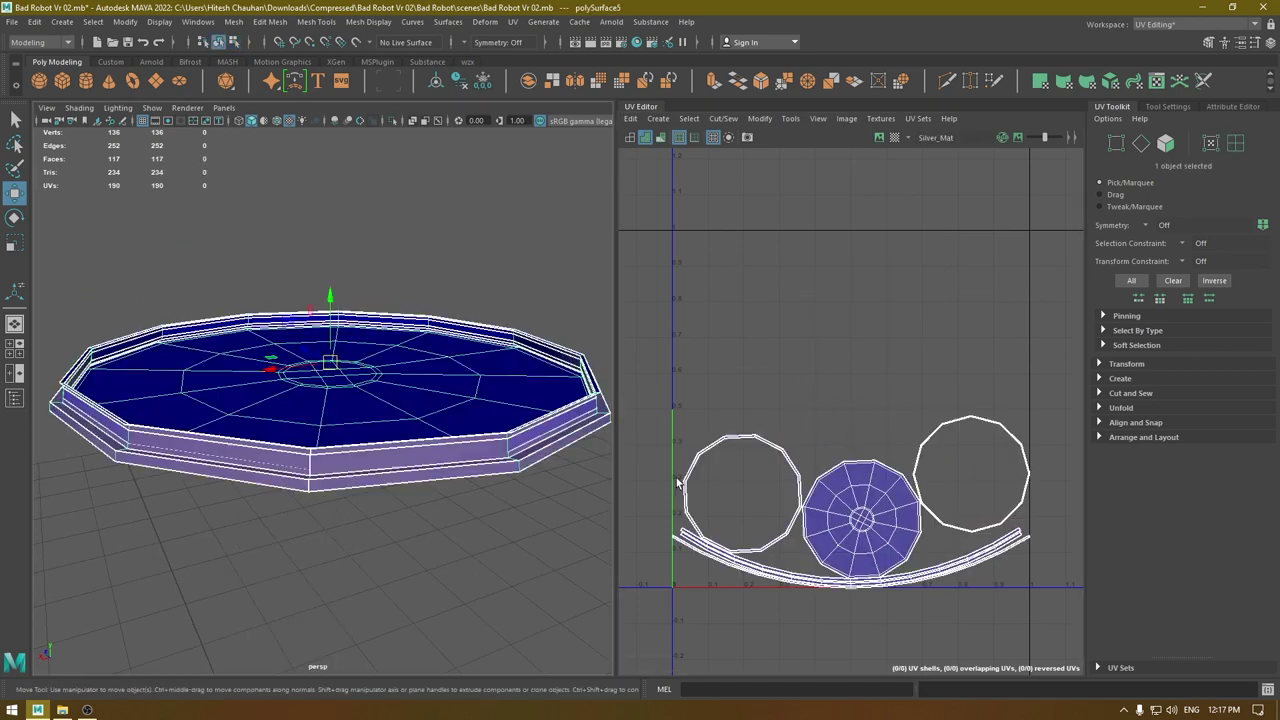
# Pick the ring and disc UV shells in turn to identify the matching surfaces on the base disc.
pyautogui.moveTo(724, 438); pyautogui.dragTo(664, 380, button='right')
pyautogui.click(750, 446)
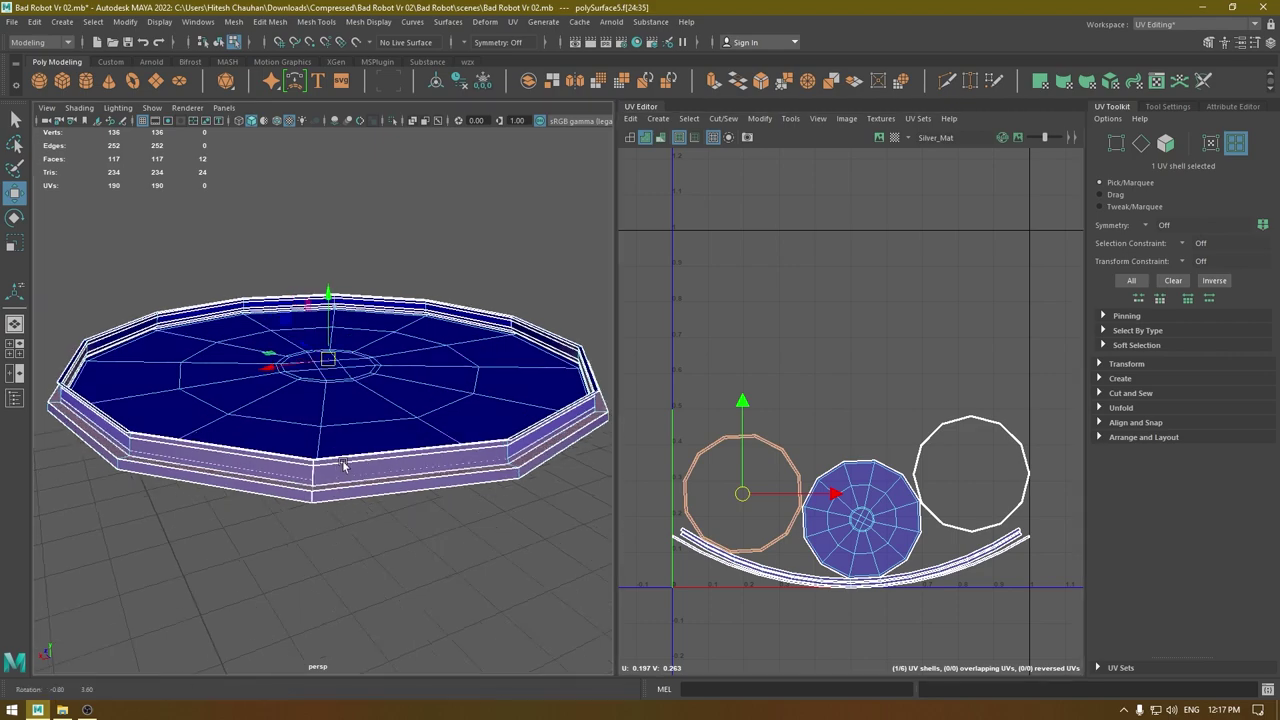
pyautogui.keyDown('alt'); pyautogui.moveTo(343, 459); pyautogui.dragTo(363, 382); pyautogui.keyUp('alt')
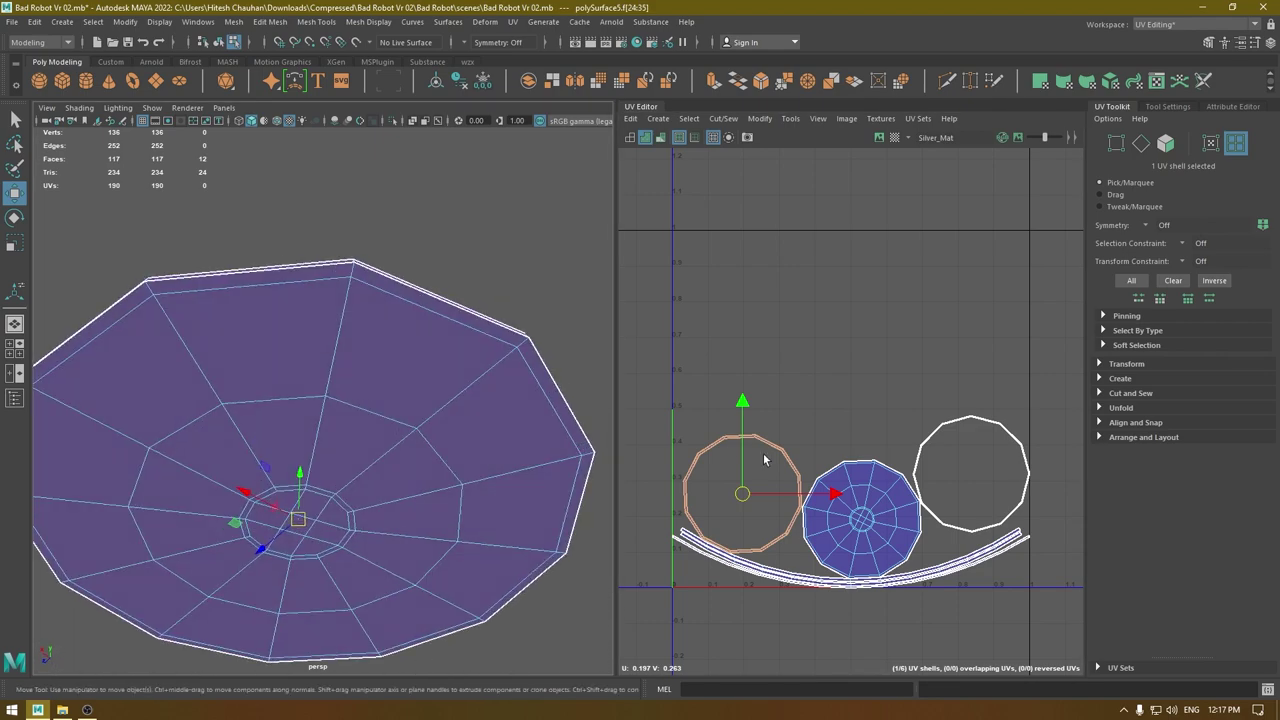
pyautogui.click(905, 512)
pyautogui.keyDown('alt'); pyautogui.moveTo(306, 462); pyautogui.dragTo(314, 566); pyautogui.keyUp('alt')
pyautogui.click(938, 427)
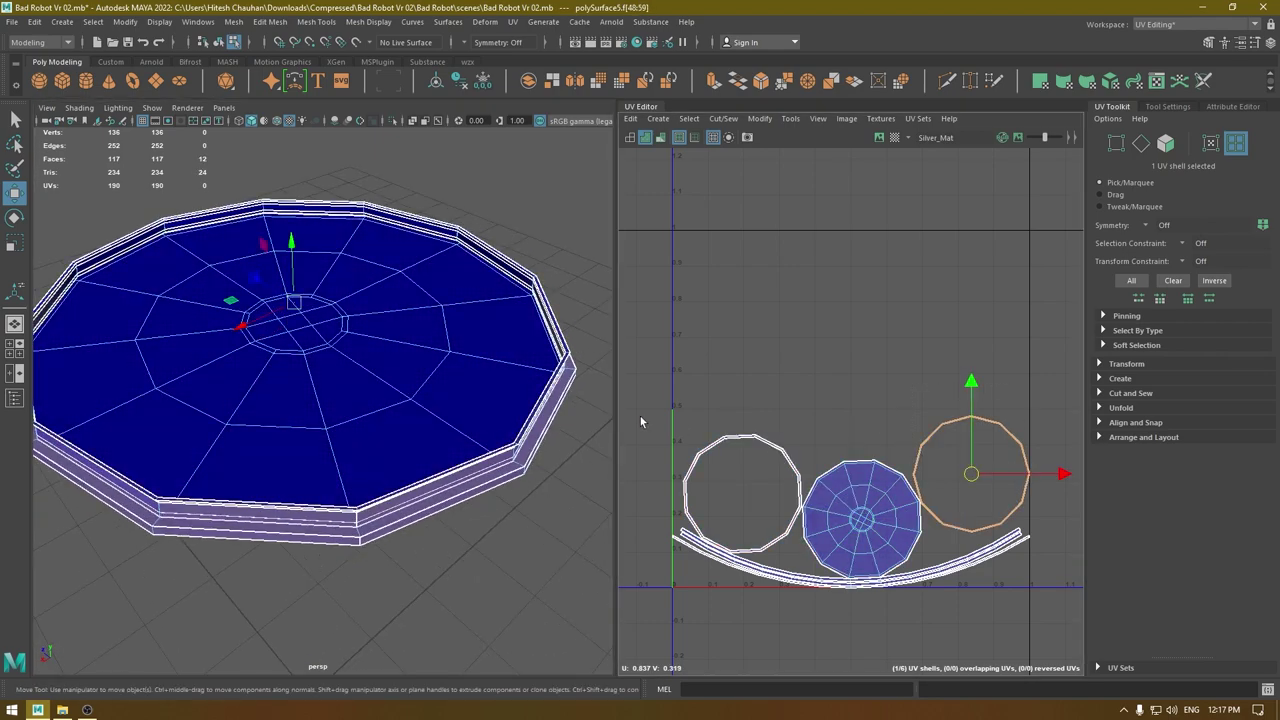
pyautogui.keyDown('alt'); pyautogui.moveTo(292, 437); pyautogui.dragTo(264, 426); pyautogui.keyUp('alt')
pyautogui.scroll(3, 264, 426)
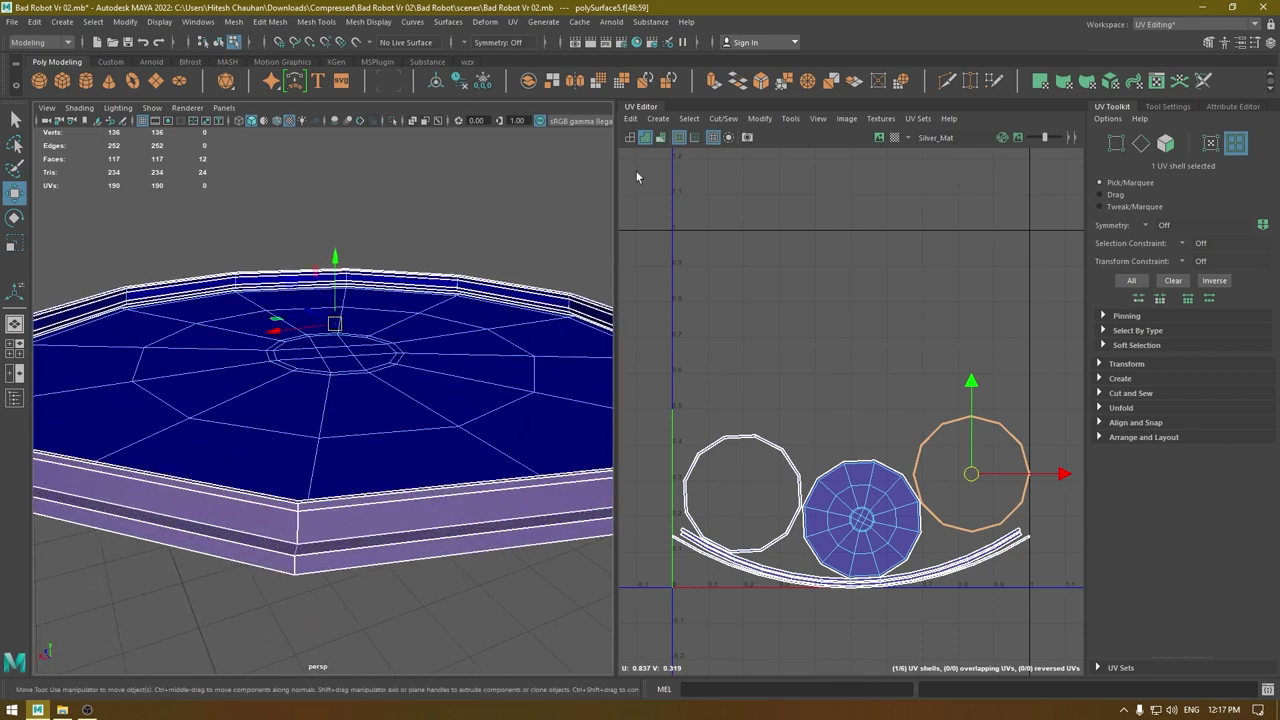
# Deselect the shells and examine the ring, disc and strip shells up close for spacing and clean unfolding.
pyautogui.click(741, 243)
pyautogui.scroll(3, 785, 340)
pyautogui.keyDown('alt'); pyautogui.moveTo(785, 340); pyautogui.dragTo(588, 128, button='middle'); pyautogui.keyUp('alt')
pyautogui.scroll(5, 700, 355)
pyautogui.keyDown('alt'); pyautogui.moveTo(700, 355); pyautogui.dragTo(612, 311, button='middle'); pyautogui.keyUp('alt')
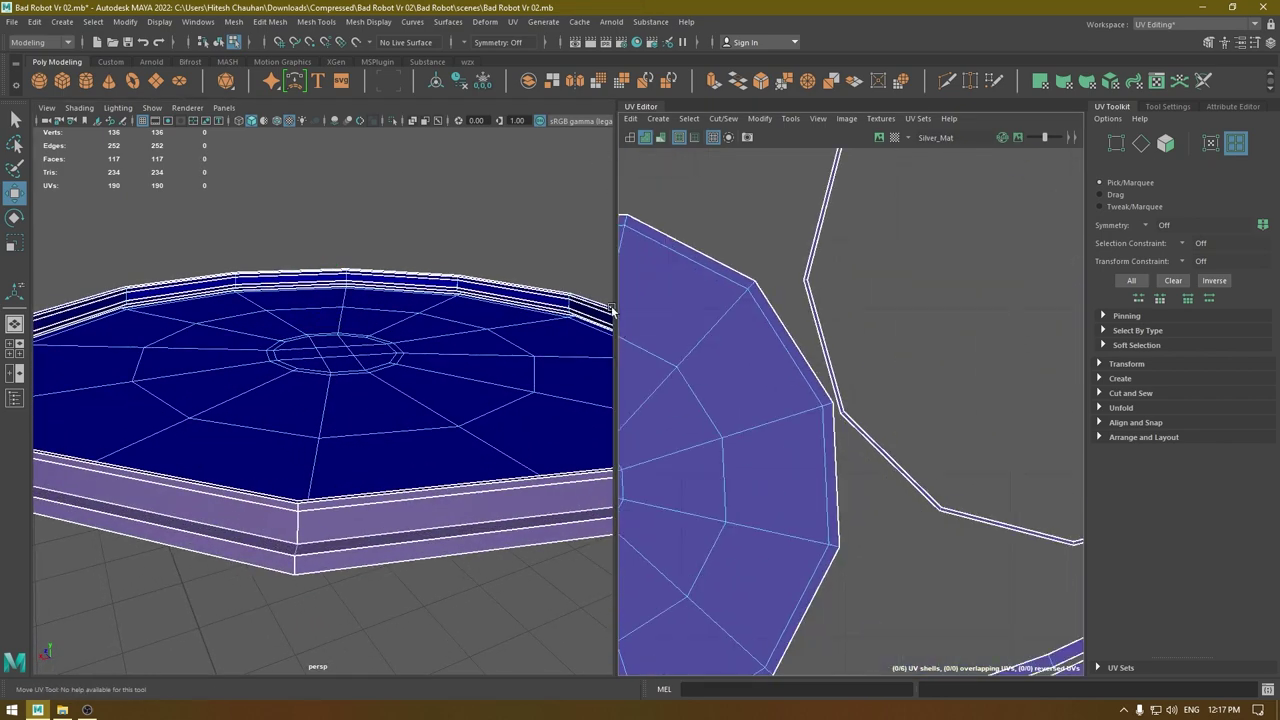
pyautogui.scroll(4, 619, 313)
pyautogui.scroll(-7, 732, 510)
pyautogui.keyDown('alt'); pyautogui.moveTo(668, 387); pyautogui.dragTo(1140, 275, button='middle'); pyautogui.keyUp('alt')
pyautogui.keyDown('alt'); pyautogui.moveTo(923, 345); pyautogui.dragTo(872, 200, button='middle'); pyautogui.keyUp('alt')
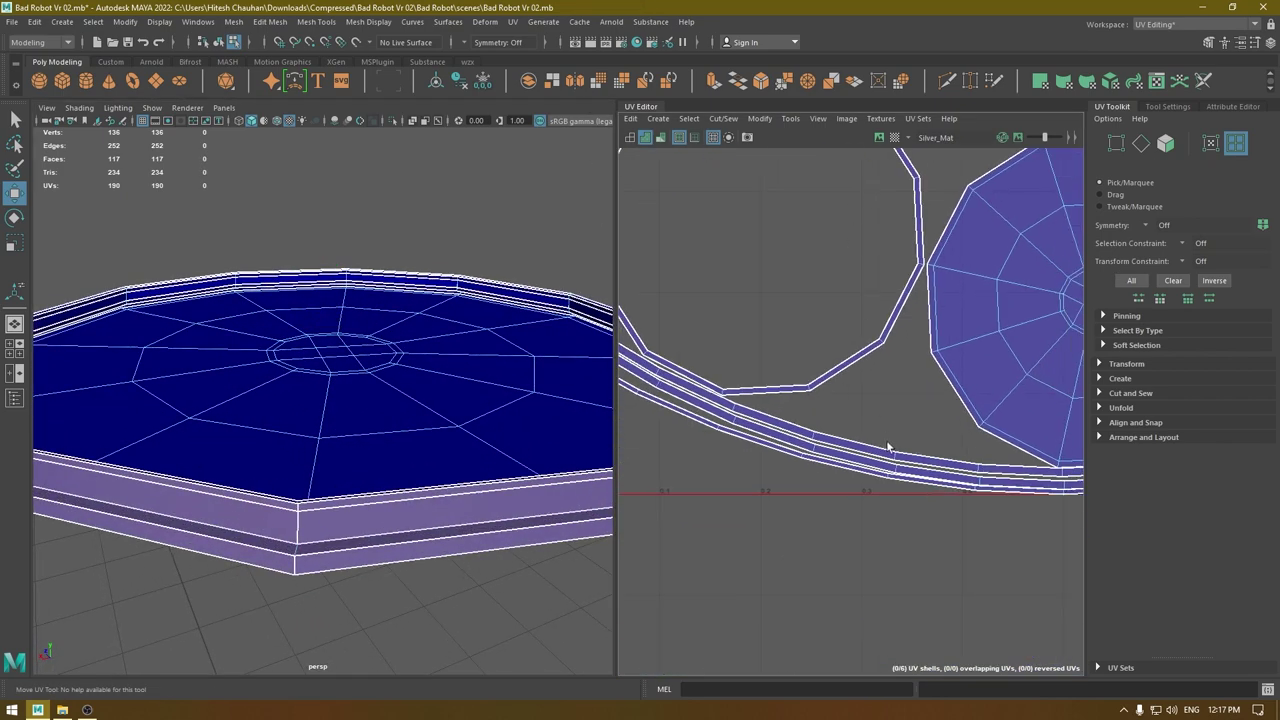
pyautogui.scroll(-8, 850, 461)
# Show the whole robot again and select the base disc together with the body, its top disc and the neck.
pyautogui.moveTo(285, 290)
pyautogui.keyDown('alt'); pyautogui.mouseDown()
pyautogui.moveTo(254, 351)
pyautogui.moveTo(300, 310)
pyautogui.mouseUp(); pyautogui.keyUp('alt')
pyautogui.scroll(-5, 322, 337)
pyautogui.moveTo(322, 337); pyautogui.dragTo(382, 310, button='right')
pyautogui.hotkey('ctrl', 'shift', 'h')
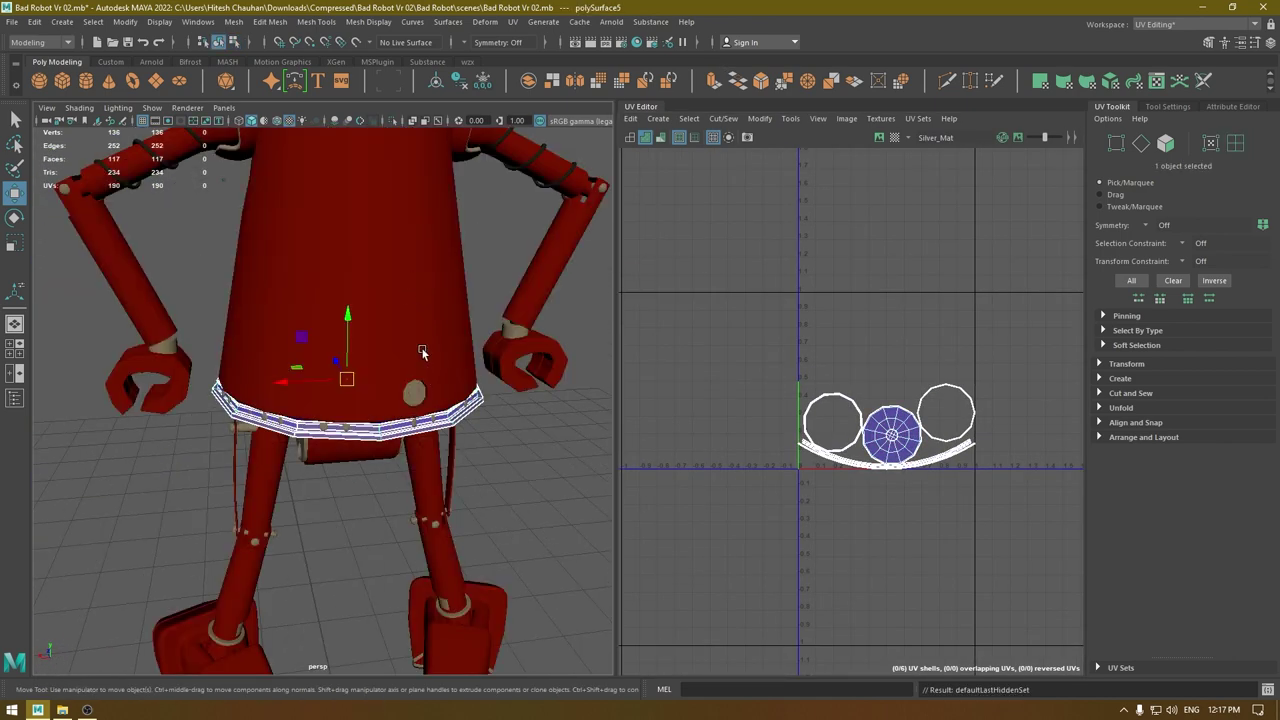
pyautogui.keyDown('alt'); pyautogui.moveTo(432, 325); pyautogui.dragTo(446, 450, button='middle'); pyautogui.keyUp('alt')
pyautogui.keyDown('shift'); pyautogui.click(414, 393); pyautogui.keyUp('shift')
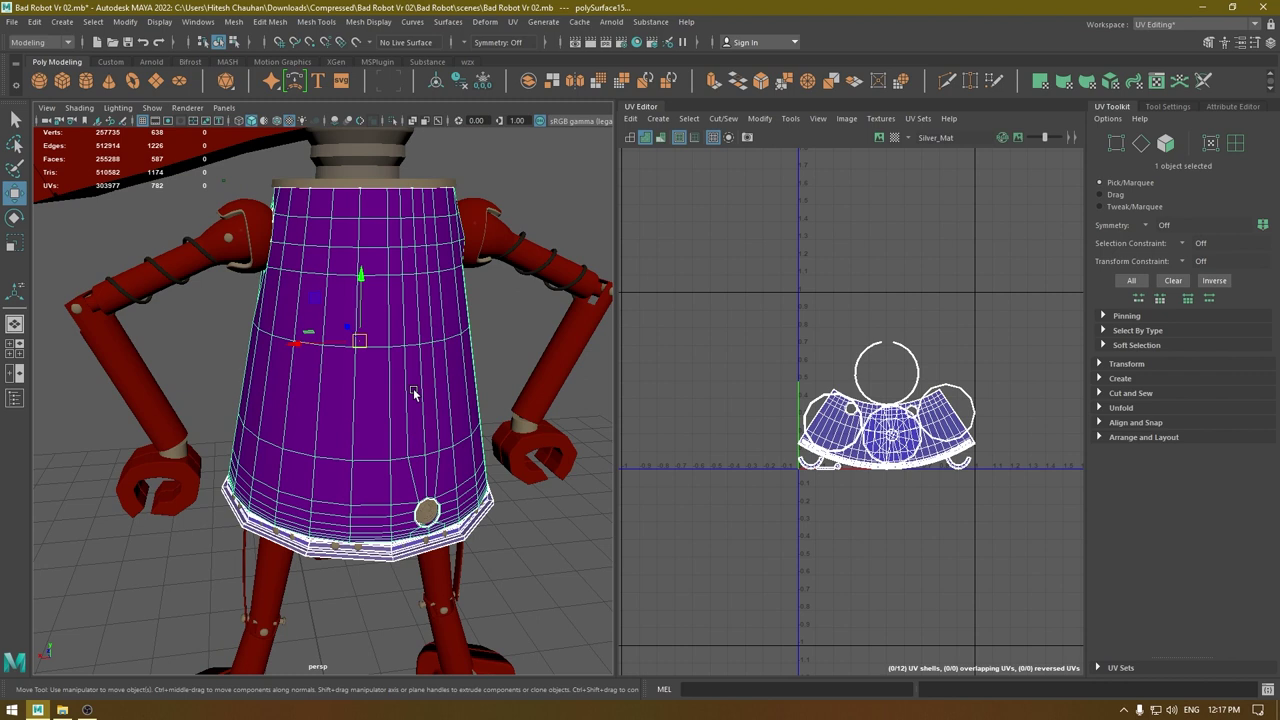
pyautogui.keyDown('shift'); pyautogui.click(404, 180); pyautogui.keyUp('shift')
pyautogui.keyDown('shift'); pyautogui.click(407, 183); pyautogui.keyUp('shift')
# Select all UV shells of the four selected parts and lay them out together.
pyautogui.moveTo(806, 214); pyautogui.dragTo(725, 180, button='right')
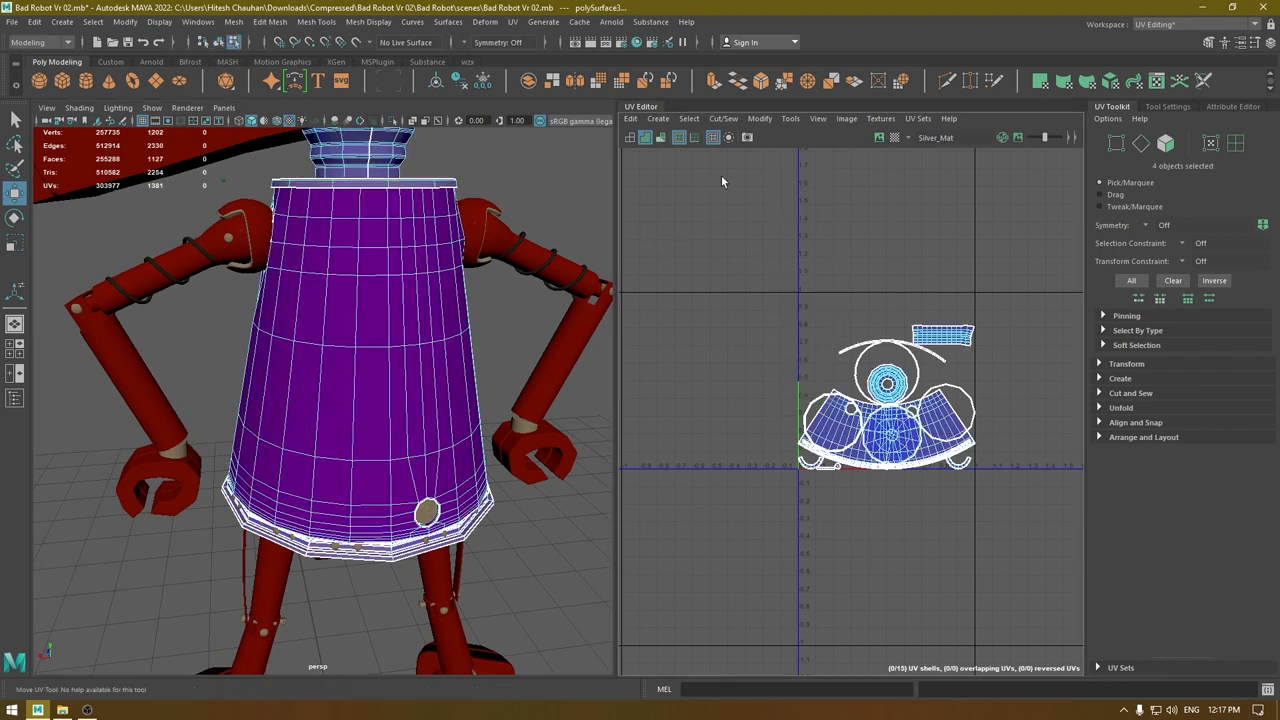
pyautogui.moveTo(723, 180); pyautogui.dragTo(1085, 568)
pyautogui.keyDown('shift'); pyautogui.moveTo(932, 249); pyautogui.dragTo(740, 322, button='right'); pyautogui.keyUp('shift')
# Move the combined UV shells about one tile in negative U and one tile in negative V.
pyautogui.scroll(-2, 827, 359)
pyautogui.keyDown('alt'); pyautogui.moveTo(827, 359); pyautogui.dragTo(800, 314, button='middle'); pyautogui.keyUp('alt')
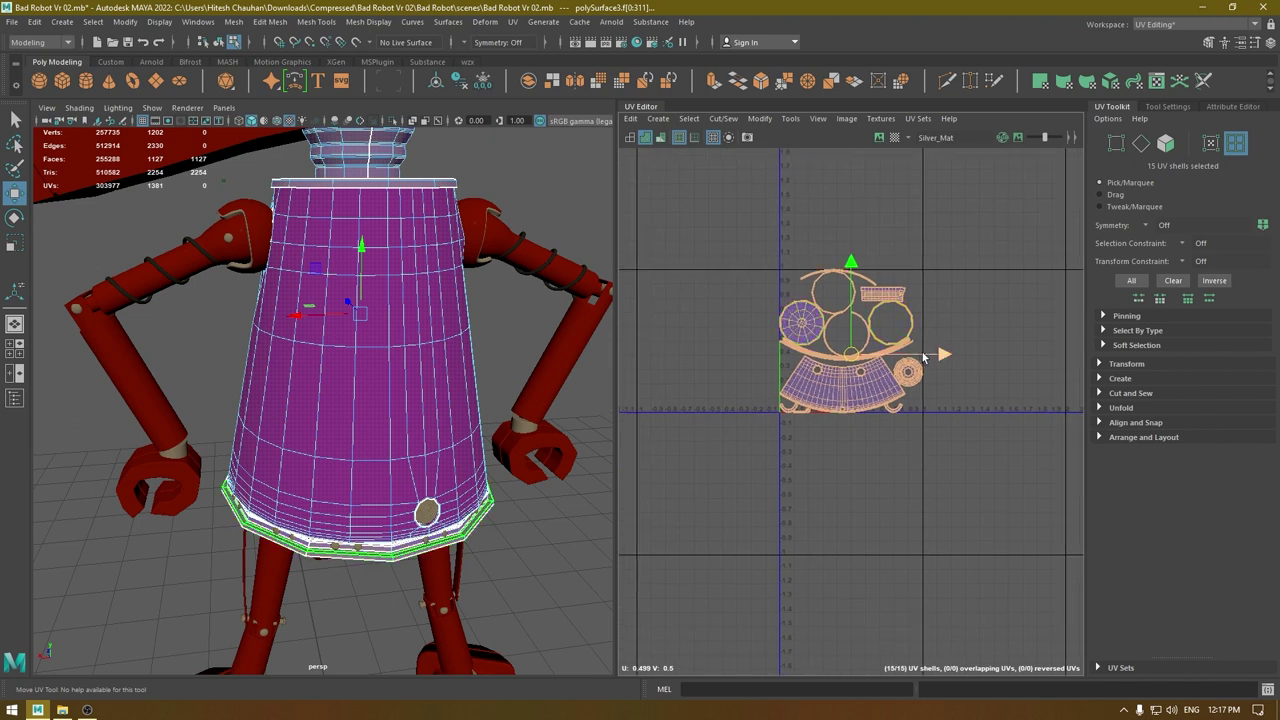
pyautogui.moveTo(925, 356); pyautogui.dragTo(799, 353)
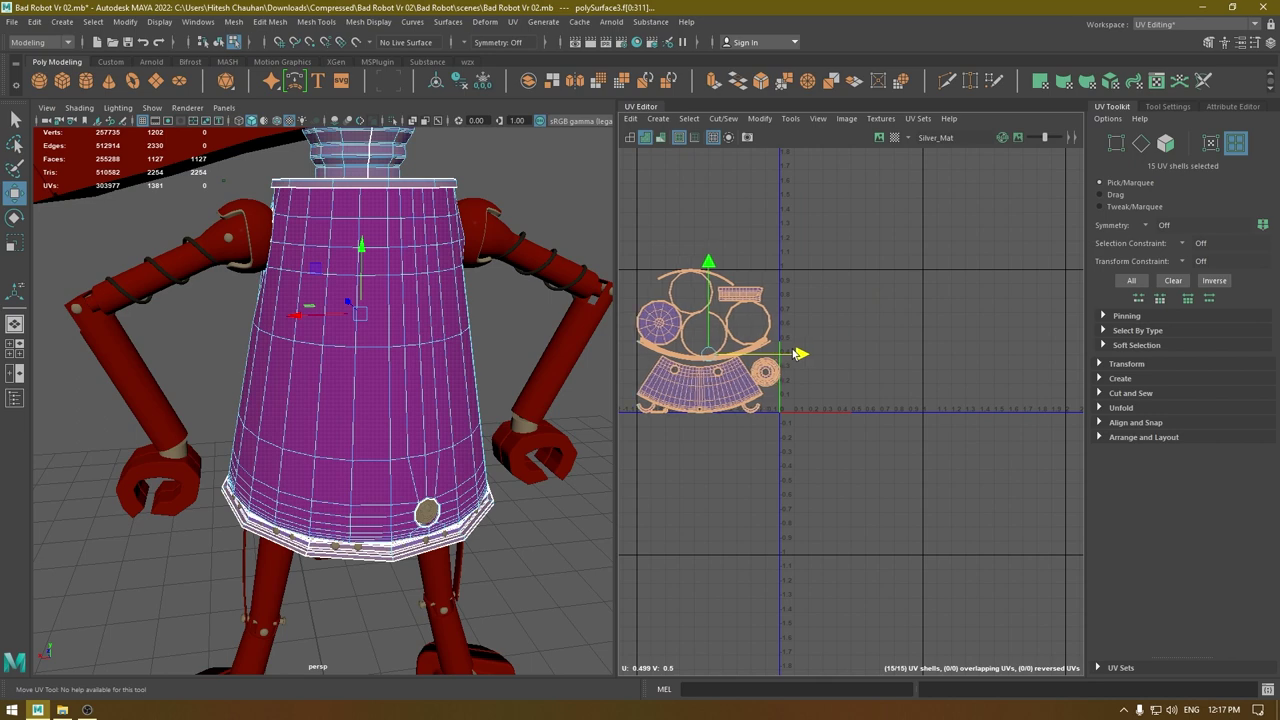
pyautogui.moveTo(716, 268); pyautogui.dragTo(716, 410)
# Return to object mode, check the head's UV layout and look around the robot for the remaining parts.
pyautogui.keyDown('alt'); pyautogui.moveTo(274, 303); pyautogui.dragTo(256, 368); pyautogui.keyUp('alt')
pyautogui.moveTo(423, 283); pyautogui.dragTo(496, 254, button='right')
pyautogui.click(557, 280)
pyautogui.keyDown('alt'); pyautogui.moveTo(548, 450); pyautogui.dragTo(500, 382); pyautogui.keyUp('alt')
pyautogui.scroll(-3, 478, 367)
pyautogui.click(427, 197)
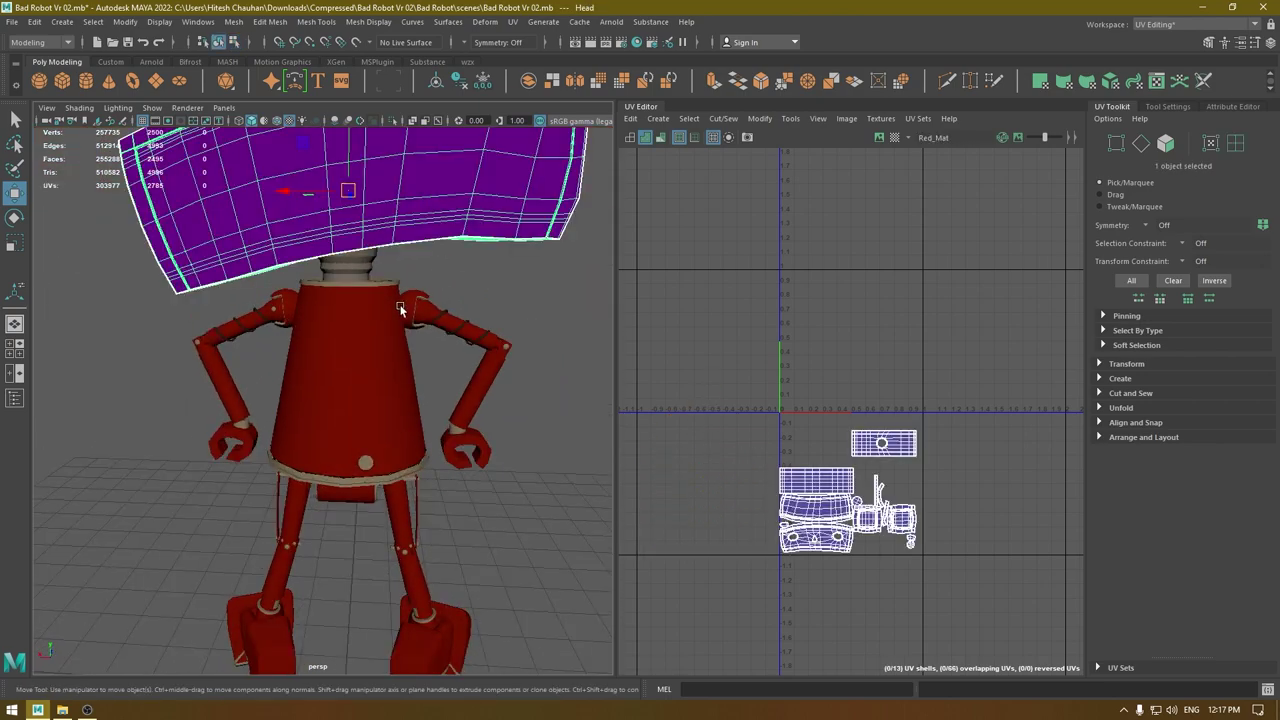
pyautogui.keyDown('alt'); pyautogui.moveTo(290, 340); pyautogui.dragTo(490, 381); pyautogui.keyUp('alt')
pyautogui.scroll(-3, 440, 370)
pyautogui.keyDown('alt'); pyautogui.moveTo(384, 353); pyautogui.dragTo(428, 327); pyautogui.keyUp('alt')
pyautogui.scroll(4, 427, 450)
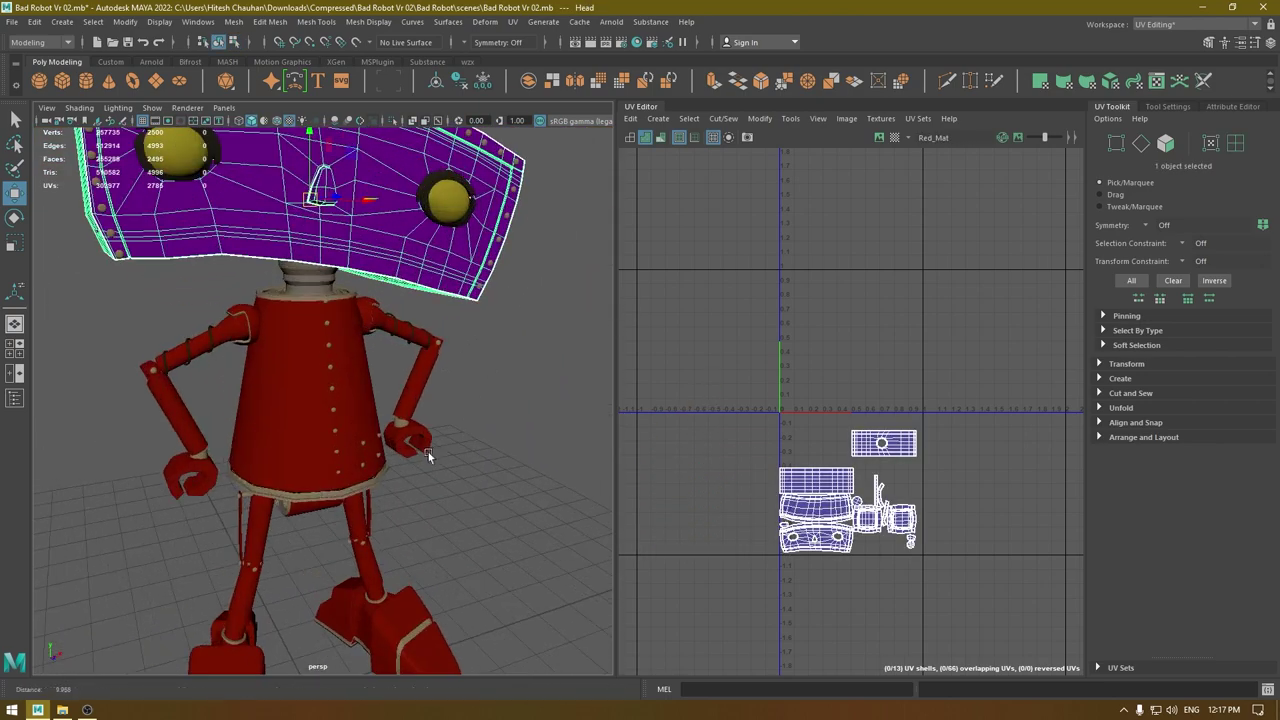
# Select the riveted plate low on the conical body and frame it closely.
pyautogui.scroll(6, 388, 485)
pyautogui.click(382, 490)
pyautogui.keyDown('alt'); pyautogui.moveTo(440, 514); pyautogui.dragTo(503, 492); pyautogui.keyUp('alt')
pyautogui.scroll(4, 426, 497)
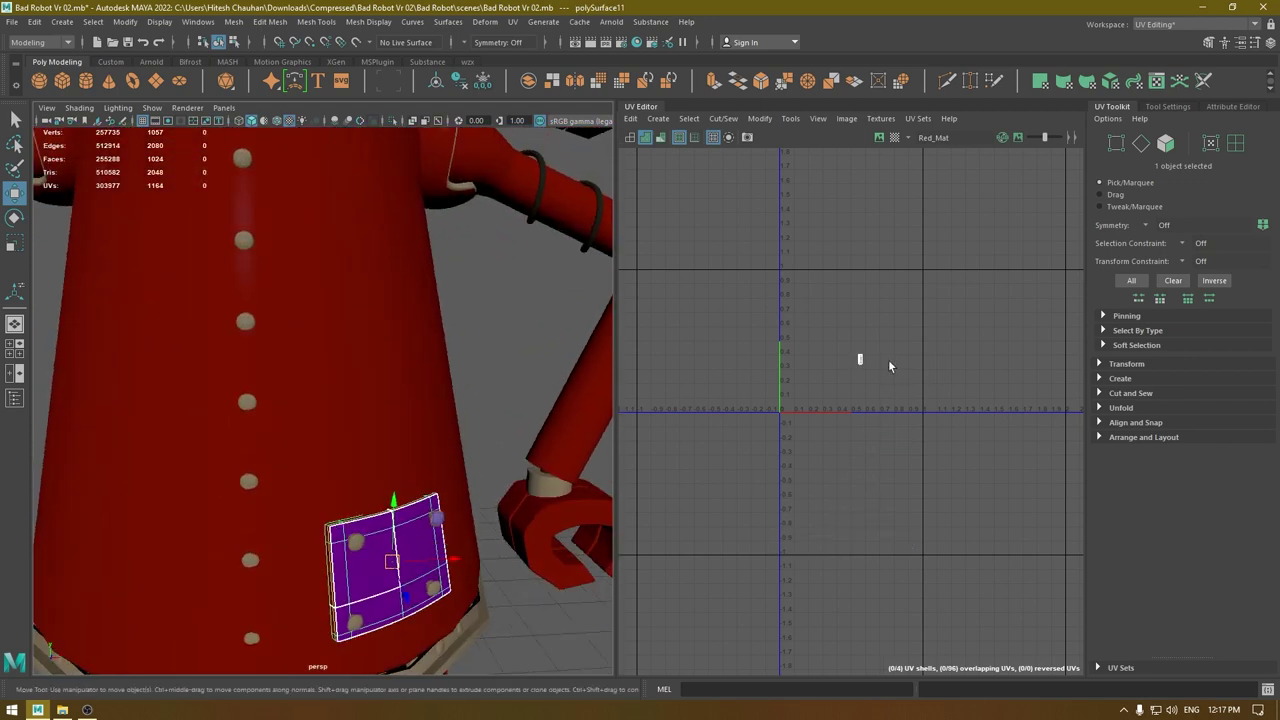
pyautogui.press('f')
pyautogui.keyDown('alt'); pyautogui.moveTo(376, 514); pyautogui.dragTo(456, 485); pyautogui.keyUp('alt')
# Isolate the plate without smoothing and apply an automatic UV projection to it.
pyautogui.hotkey('alt', 'h')
pyautogui.press('f')
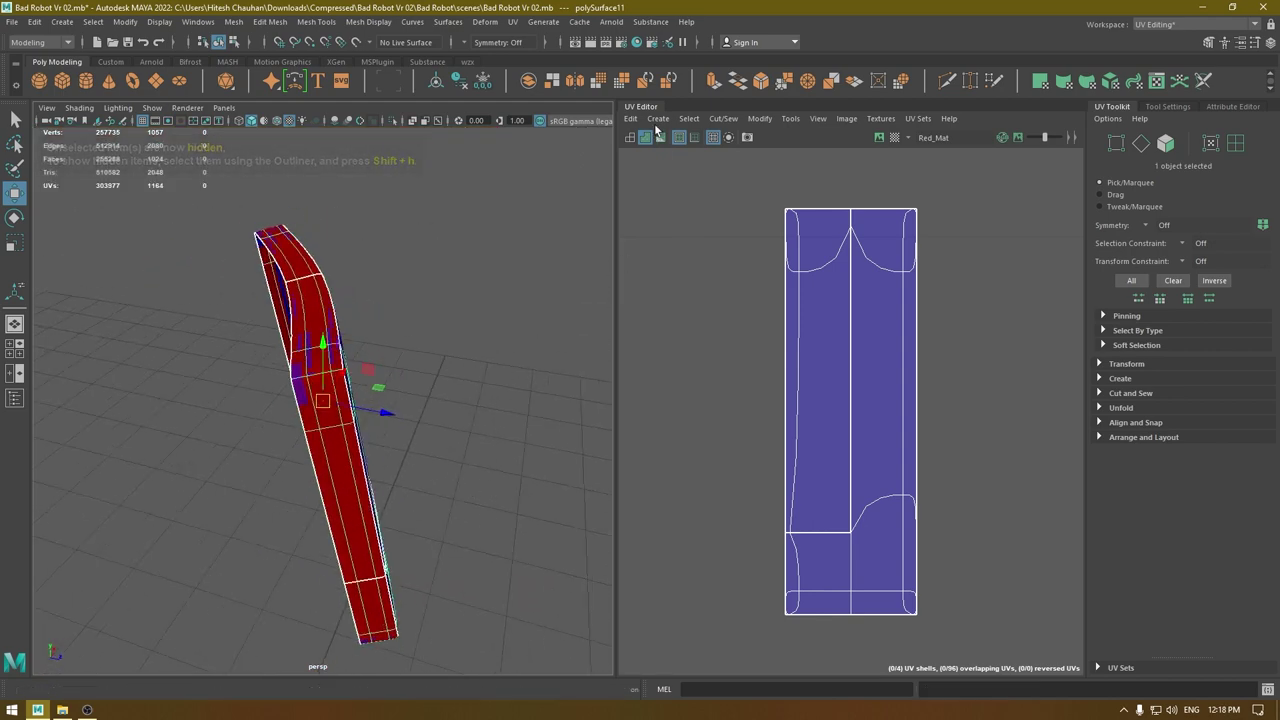
pyautogui.click(658, 118)
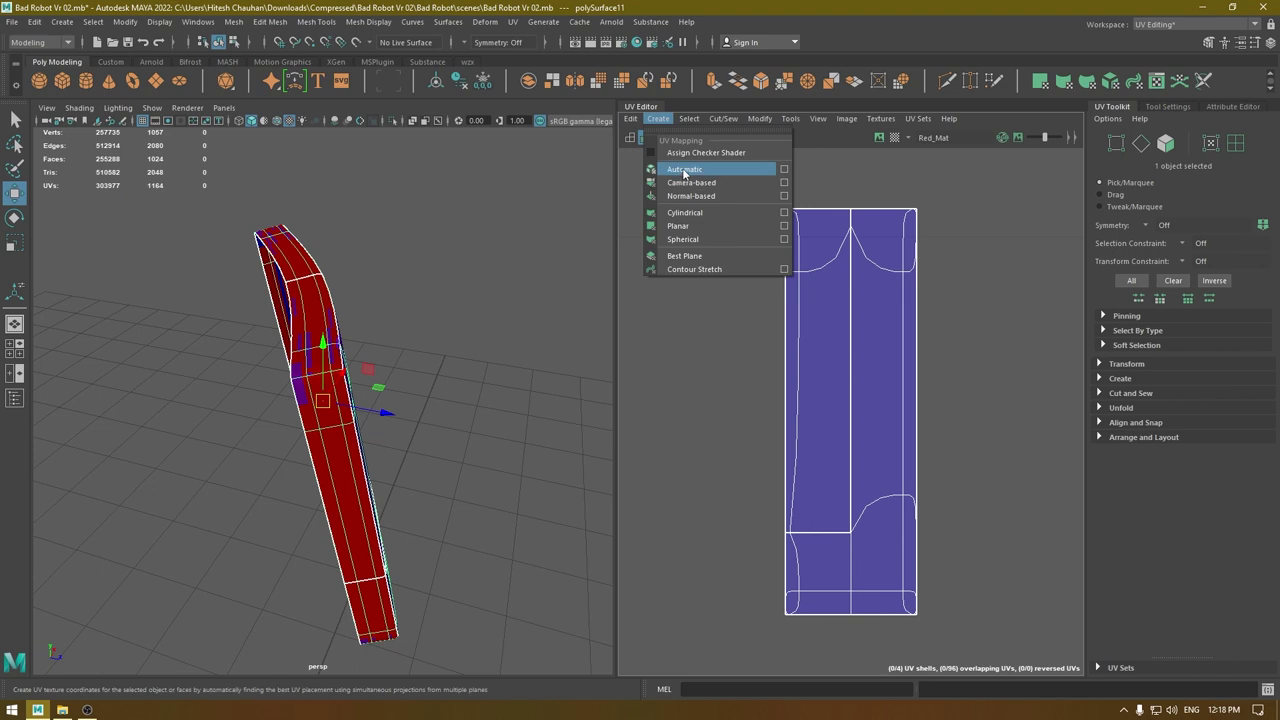
pyautogui.click(684, 171)
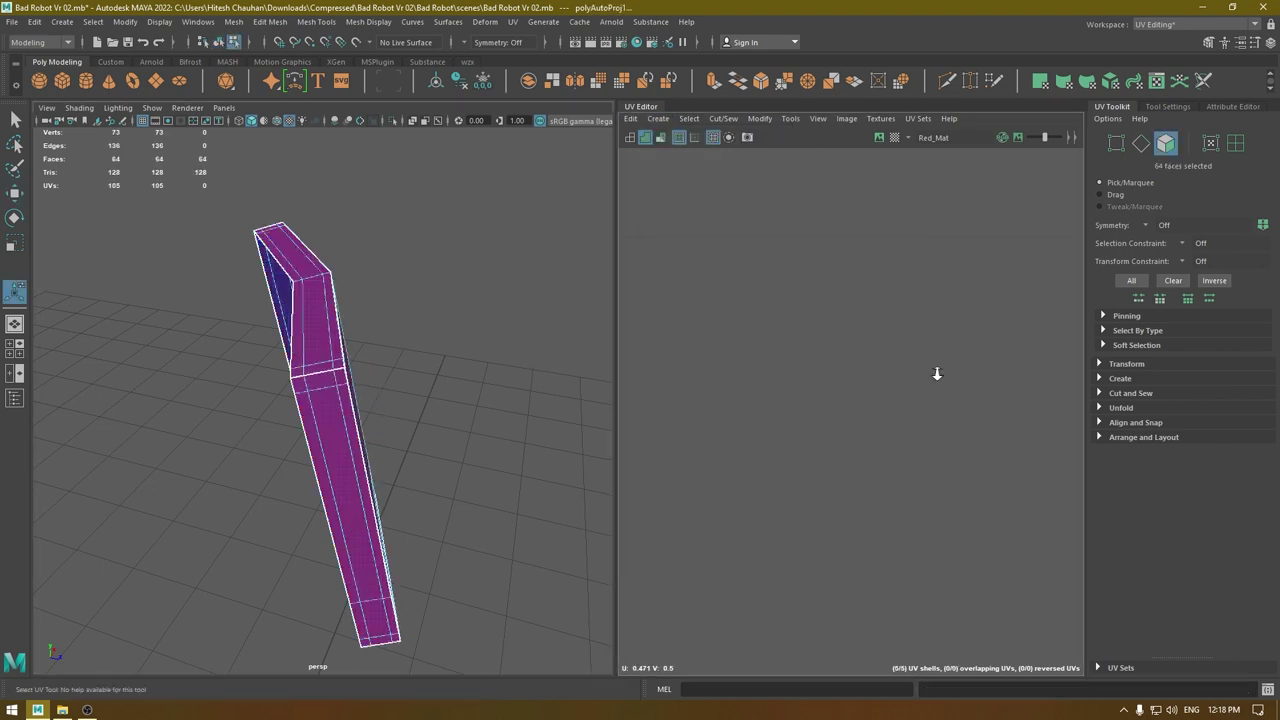
# Sew the plate's narrow side shells onto its large shell along the large shell's border edges.
pyautogui.press('f')
pyautogui.keyDown('alt'); pyautogui.moveTo(926, 384); pyautogui.dragTo(926, 364, button='middle'); pyautogui.keyUp('alt')
pyautogui.moveTo(713, 321); pyautogui.dragTo(700, 261, button='right')
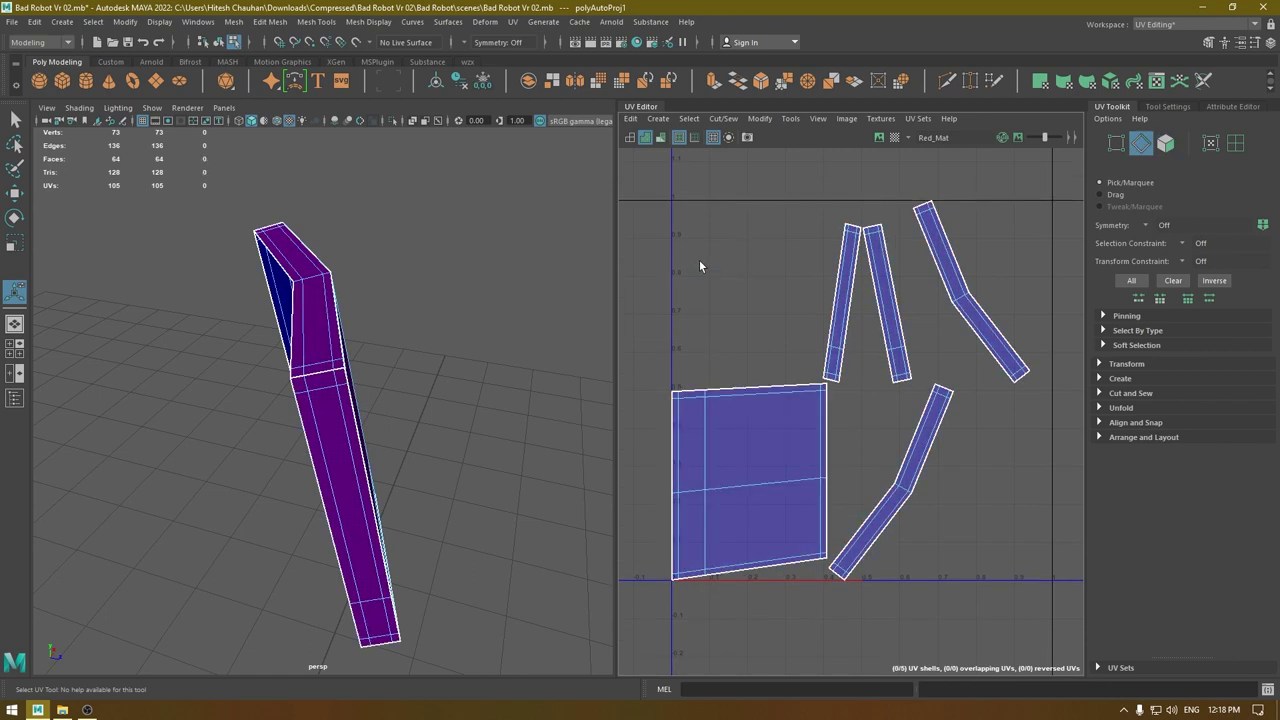
pyautogui.doubleClick(831, 404)
pyautogui.keyDown('shift'); pyautogui.moveTo(702, 356); pyautogui.dragTo(692, 260, button='right'); pyautogui.keyUp('shift')
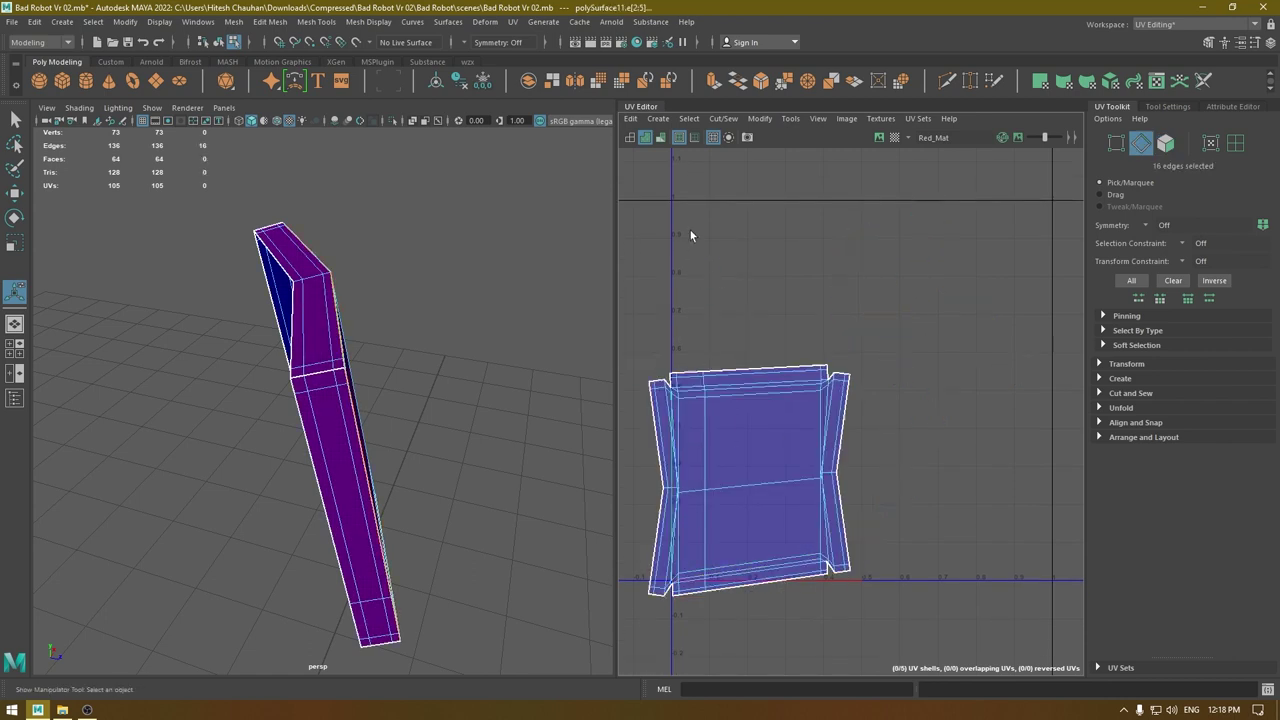
# Select the plate's combined UV shell and unfold it.
pyautogui.press('w')
pyautogui.moveTo(843, 309); pyautogui.dragTo(787, 289, button='right')
pyautogui.click(767, 379)
pyautogui.keyDown('shift'); pyautogui.moveTo(874, 266); pyautogui.dragTo(563, 265, button='right'); pyautogui.keyUp('shift')
pyautogui.click(806, 312)
# Check the plate's unfolded corners against the model, then select the whole UV shell and unfold it again.
pyautogui.keyDown('alt'); pyautogui.moveTo(322, 384); pyautogui.dragTo(316, 421); pyautogui.keyUp('alt')
pyautogui.scroll(2, 727, 476)
pyautogui.keyDown('alt'); pyautogui.moveTo(727, 478); pyautogui.dragTo(890, 442, button='middle'); pyautogui.keyUp('alt')
pyautogui.scroll(2, 778, 396)
pyautogui.moveTo(785, 340); pyautogui.dragTo(740, 345, button='right')
pyautogui.keyDown('alt'); pyautogui.moveTo(375, 424); pyautogui.dragTo(283, 364); pyautogui.keyUp('alt')
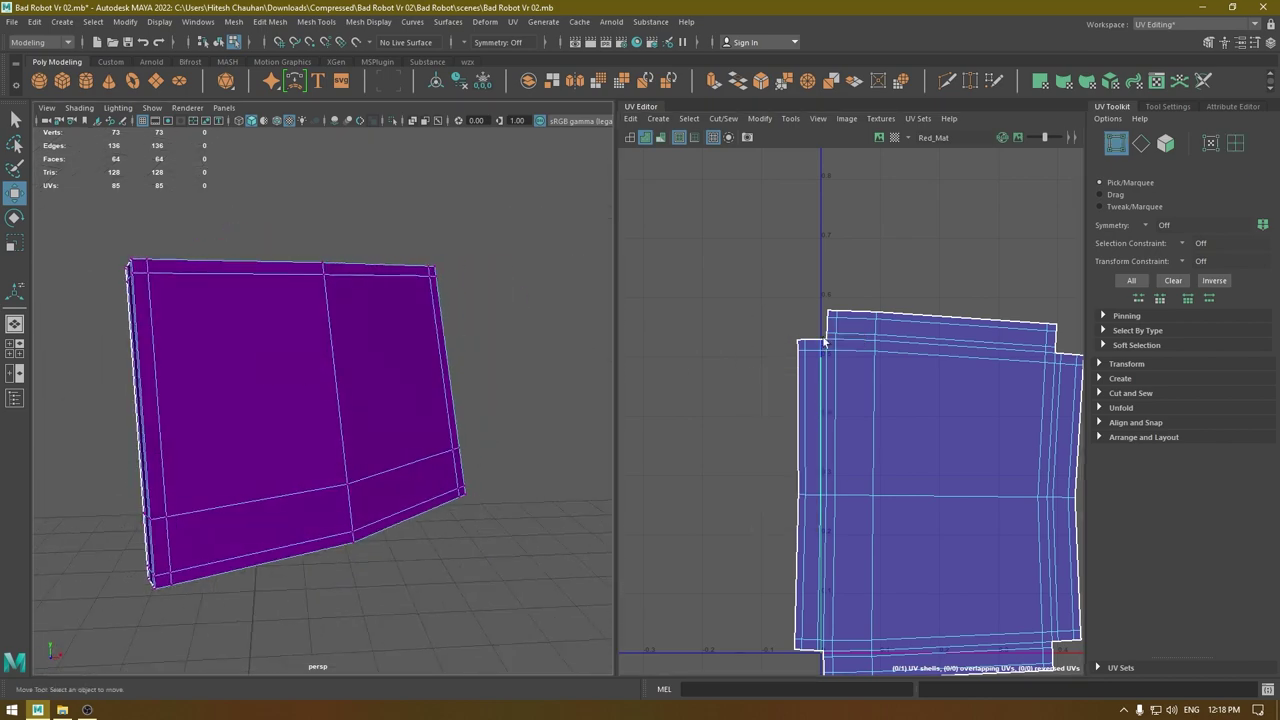
pyautogui.keyDown('alt'); pyautogui.moveTo(883, 327); pyautogui.dragTo(820, 279, button='middle'); pyautogui.keyUp('alt')
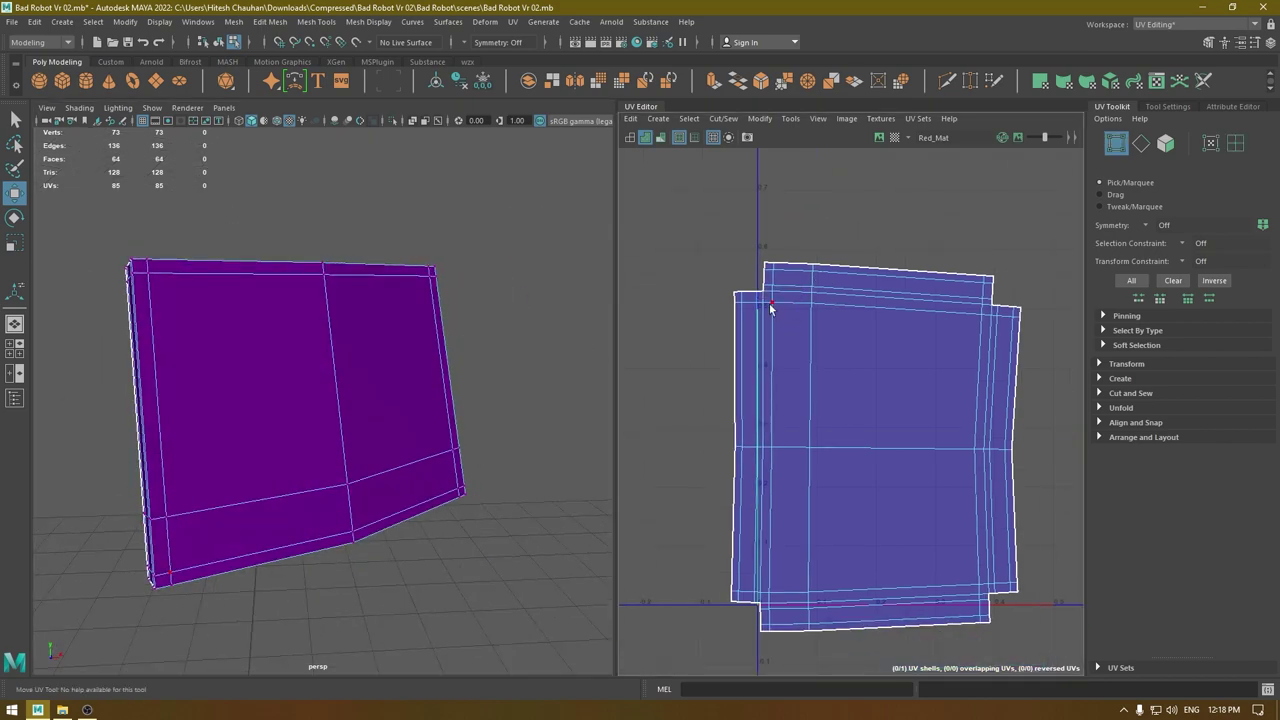
pyautogui.scroll(-3, 846, 420)
pyautogui.moveTo(846, 339); pyautogui.dragTo(798, 318, button='right')
pyautogui.click(818, 375)
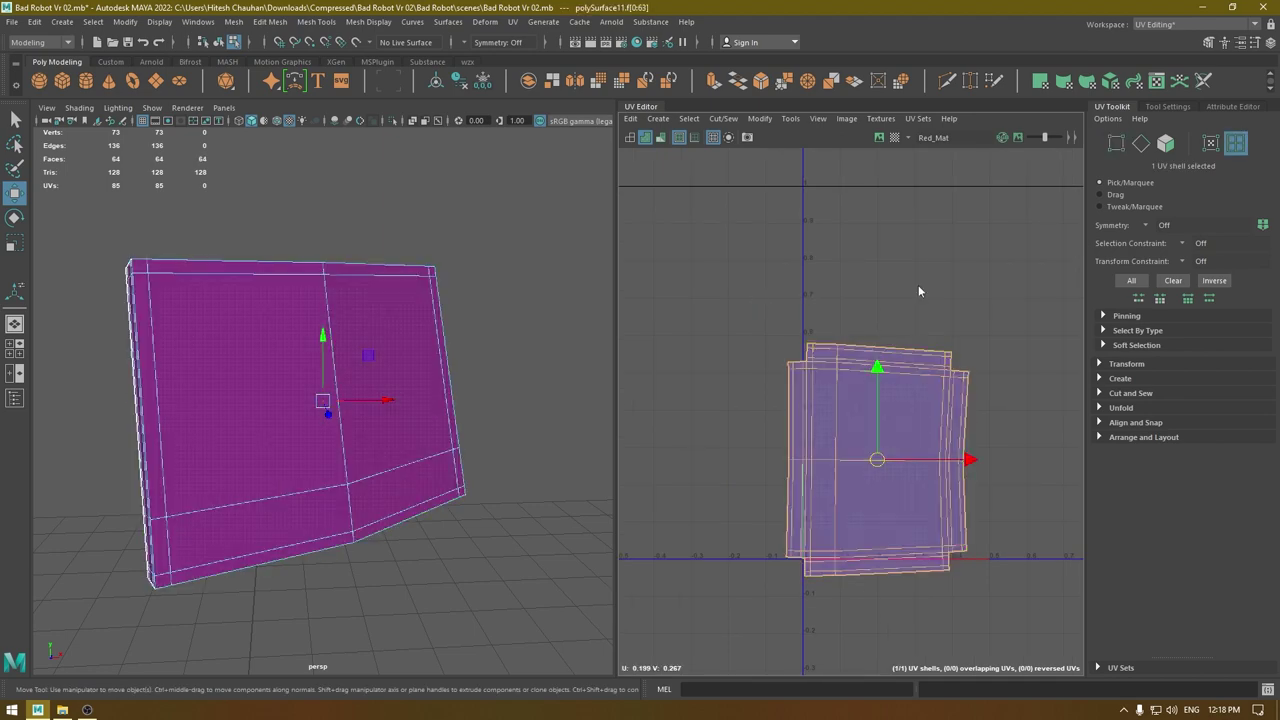
pyautogui.keyDown('shift'); pyautogui.moveTo(918, 286); pyautogui.dragTo(675, 300, button='right'); pyautogui.keyUp('shift')
# Return to object mode, end the isolation and select the conical body, riveted plate, base disc, neck and upper disc together.
pyautogui.moveTo(390, 349); pyautogui.dragTo(387, 228, button='right')
pyautogui.hotkey('ctrl', '1')
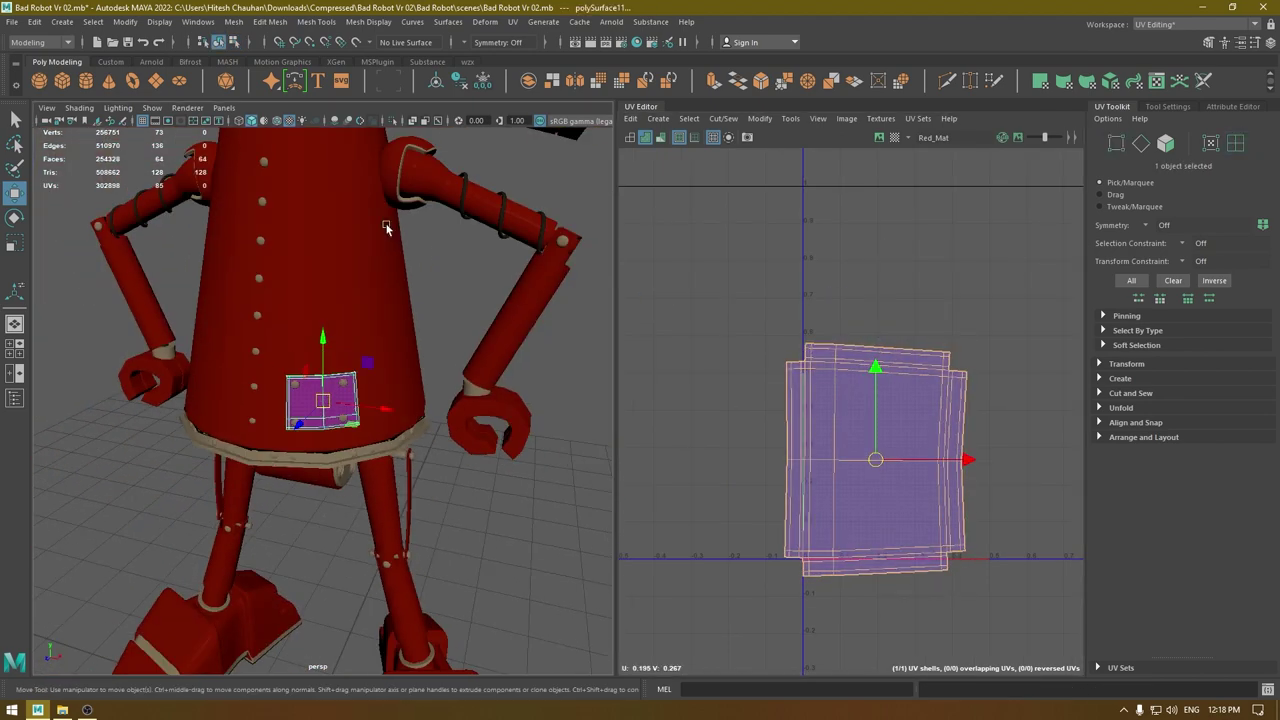
pyautogui.click(389, 290)
pyautogui.keyDown('shift'); pyautogui.click(324, 401); pyautogui.keyUp('shift')
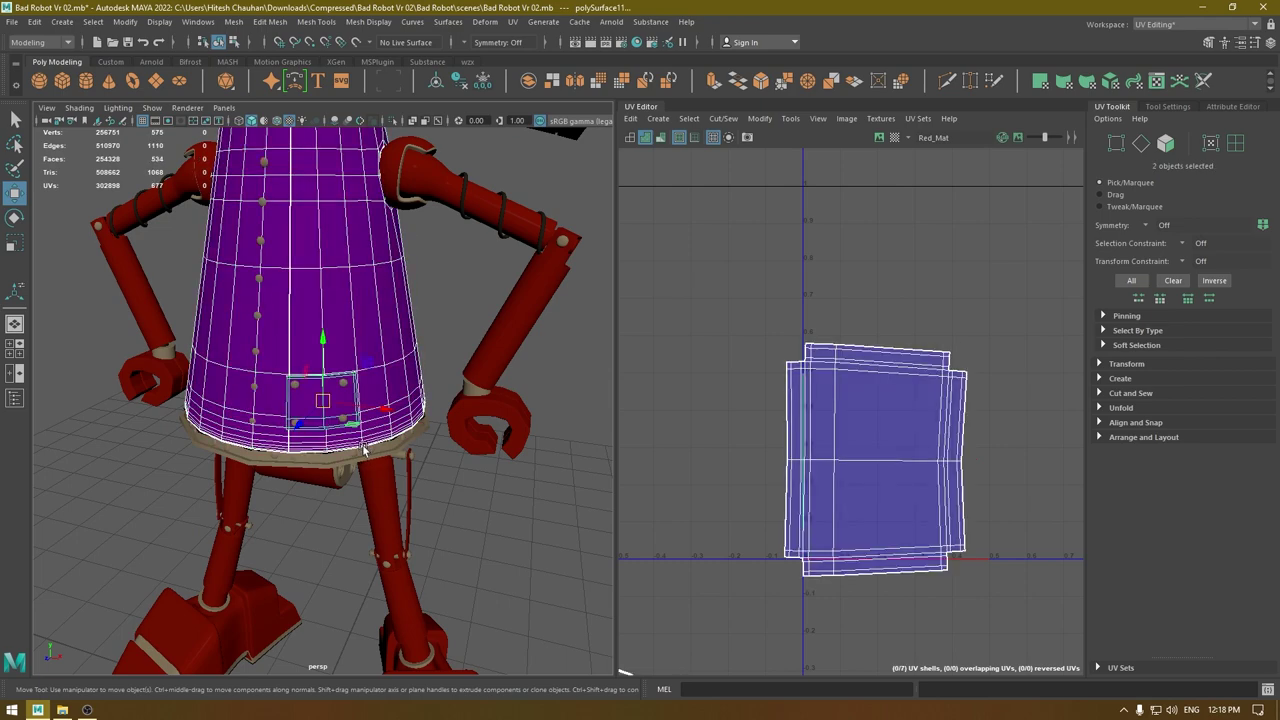
pyautogui.keyDown('shift'); pyautogui.click(339, 456); pyautogui.keyUp('shift')
pyautogui.keyDown('alt'); pyautogui.moveTo(396, 319); pyautogui.dragTo(487, 500, button='middle'); pyautogui.keyUp('alt')
pyautogui.keyDown('shift'); pyautogui.click(406, 288); pyautogui.keyUp('shift')
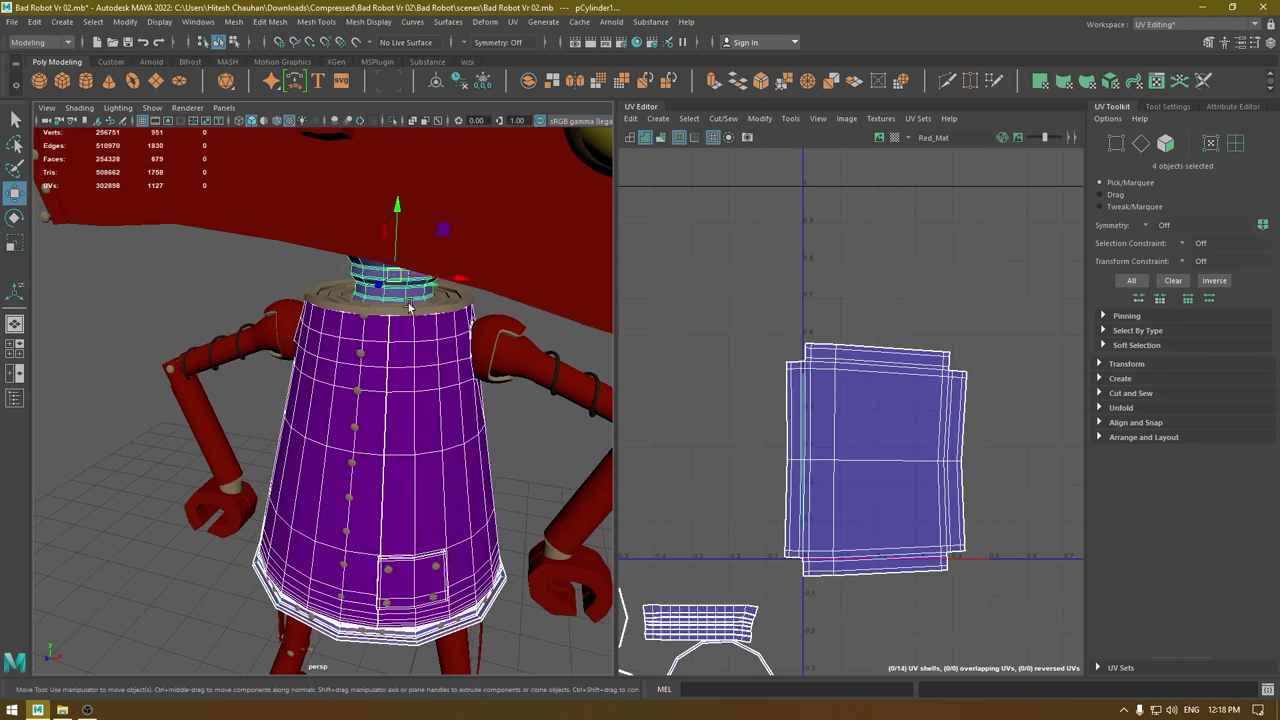
pyautogui.keyDown('shift'); pyautogui.click(409, 307); pyautogui.keyUp('shift')
# Lay out all UV shells of the selected body parts together and move them one tile in negative U and negative V.
pyautogui.moveTo(998, 350); pyautogui.dragTo(940, 320, button='right')
pyautogui.scroll(-4, 964, 504)
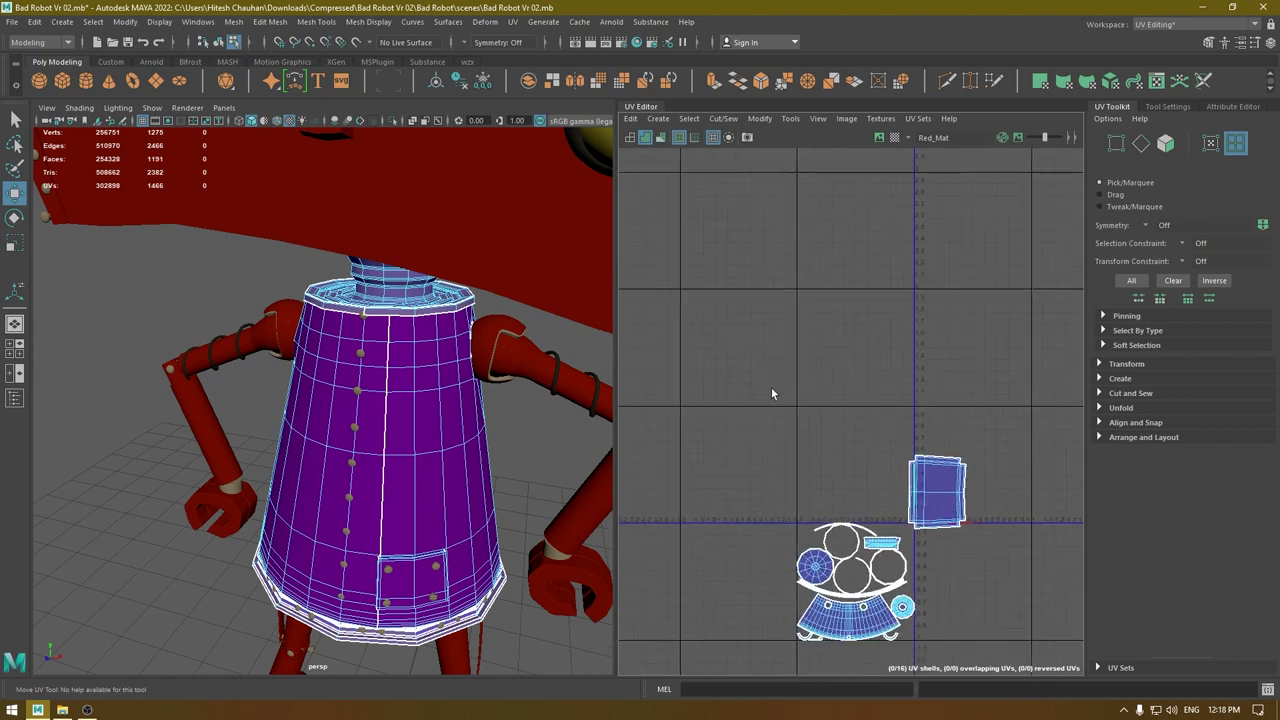
pyautogui.moveTo(731, 381); pyautogui.dragTo(1020, 665)
pyautogui.keyDown('shift'); pyautogui.moveTo(963, 261); pyautogui.dragTo(786, 325, button='right'); pyautogui.keyUp('shift')
pyautogui.keyDown('alt'); pyautogui.moveTo(959, 387); pyautogui.dragTo(889, 197, button='middle'); pyautogui.keyUp('alt')
pyautogui.scroll(1, 890, 230)
pyautogui.moveTo(809, 347); pyautogui.dragTo(673, 483)
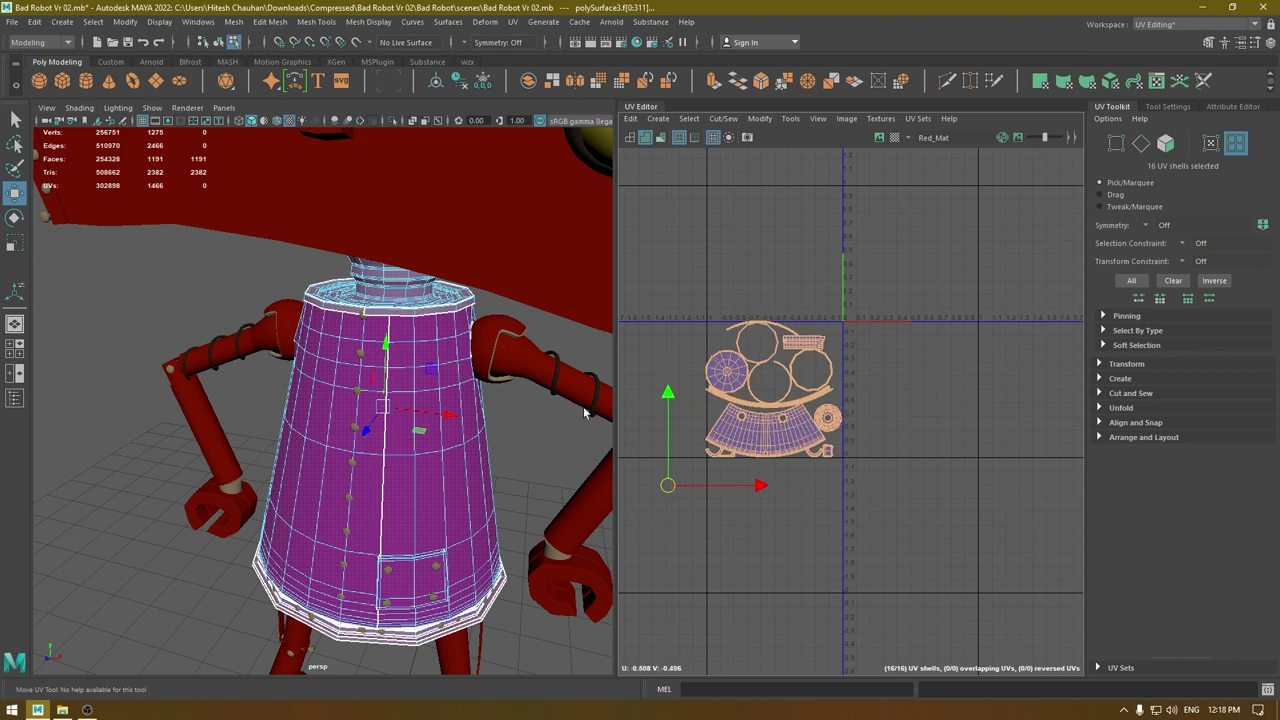
# Return to object mode, clear the selection and look over the whole robot from several angles for parts still to unwrap.
pyautogui.moveTo(480, 341); pyautogui.dragTo(542, 317, button='right')
pyautogui.keyDown('alt'); pyautogui.moveTo(606, 505); pyautogui.dragTo(455, 340, button='right'); pyautogui.keyUp('alt')
pyautogui.keyDown('alt'); pyautogui.moveTo(455, 340); pyautogui.dragTo(466, 300); pyautogui.keyUp('alt')
pyautogui.click(554, 350)
pyautogui.keyDown('alt'); pyautogui.moveTo(466, 300); pyautogui.dragTo(482, 374, button='right'); pyautogui.keyUp('alt')
pyautogui.keyDown('alt'); pyautogui.moveTo(482, 374); pyautogui.dragTo(491, 218, button='middle'); pyautogui.keyUp('alt')
pyautogui.keyDown('alt'); pyautogui.moveTo(482, 218); pyautogui.dragTo(454, 284); pyautogui.keyUp('alt')
pyautogui.keyDown('alt'); pyautogui.moveTo(454, 284); pyautogui.dragTo(446, 366, button='middle'); pyautogui.keyUp('alt')
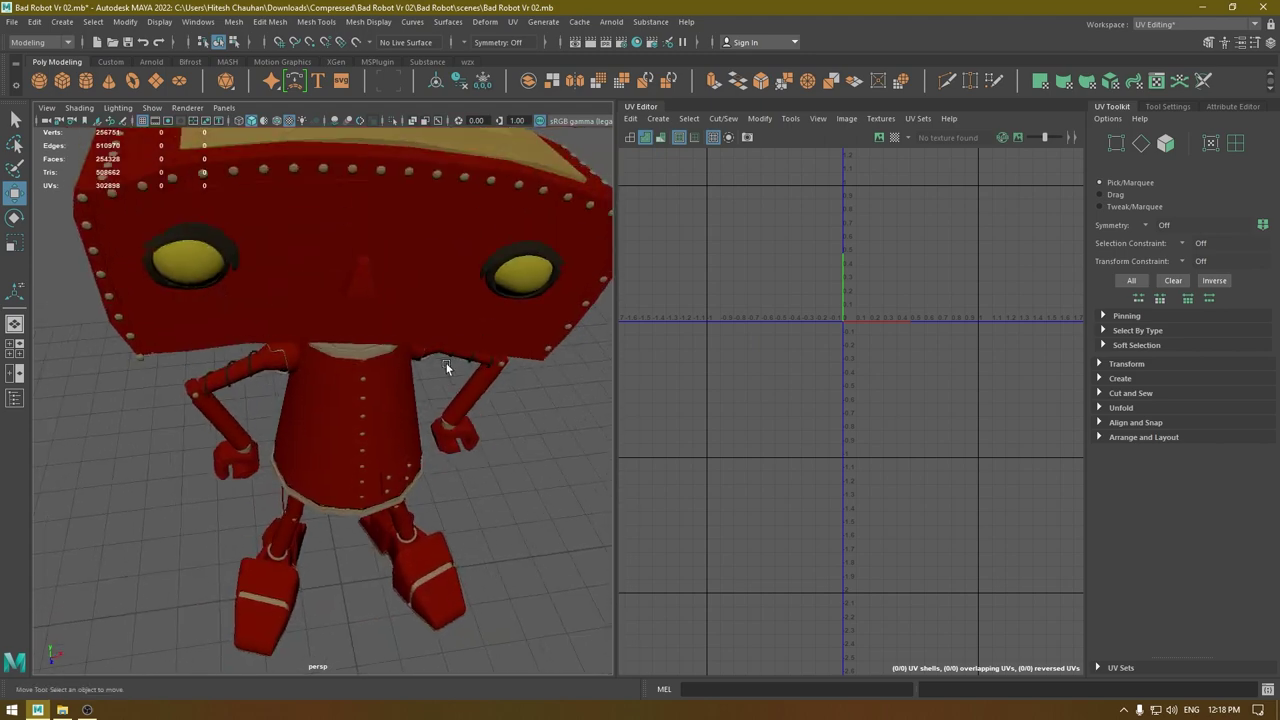
pyautogui.keyDown('alt'); pyautogui.moveTo(446, 366); pyautogui.dragTo(437, 356); pyautogui.keyUp('alt')
pyautogui.keyDown('alt'); pyautogui.moveTo(446, 423); pyautogui.dragTo(440, 388); pyautogui.keyUp('alt')
pyautogui.scroll(-3, 446, 380)
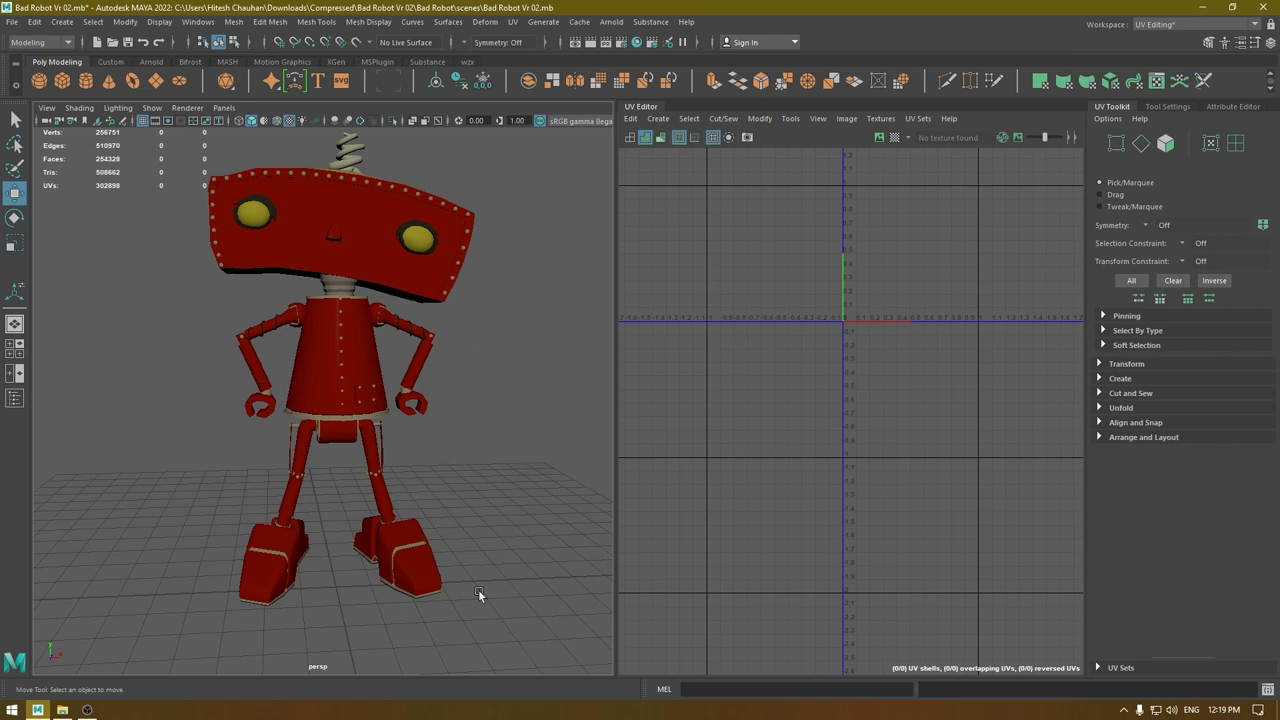
pyautogui.scroll(5, 400, 553)
pyautogui.scroll(-3, 389, 536)
pyautogui.keyDown('alt'); pyautogui.moveTo(387, 534); pyautogui.dragTo(361, 395); pyautogui.keyUp('alt')
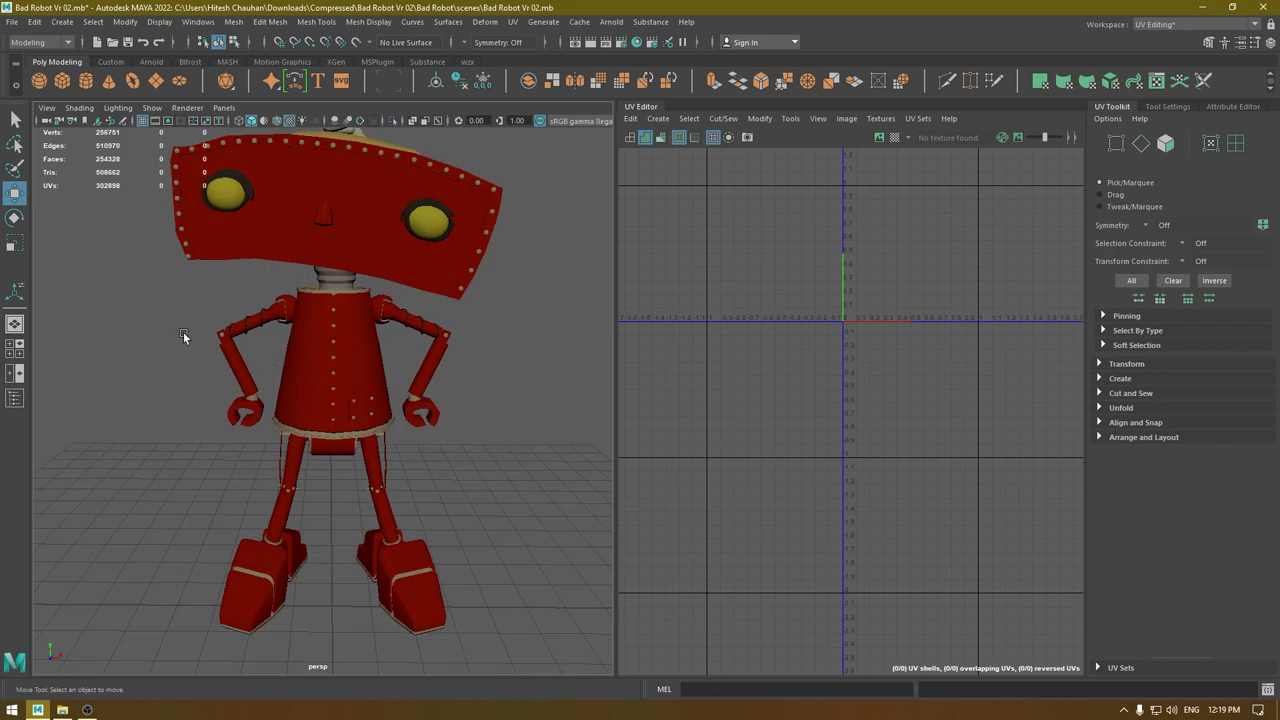